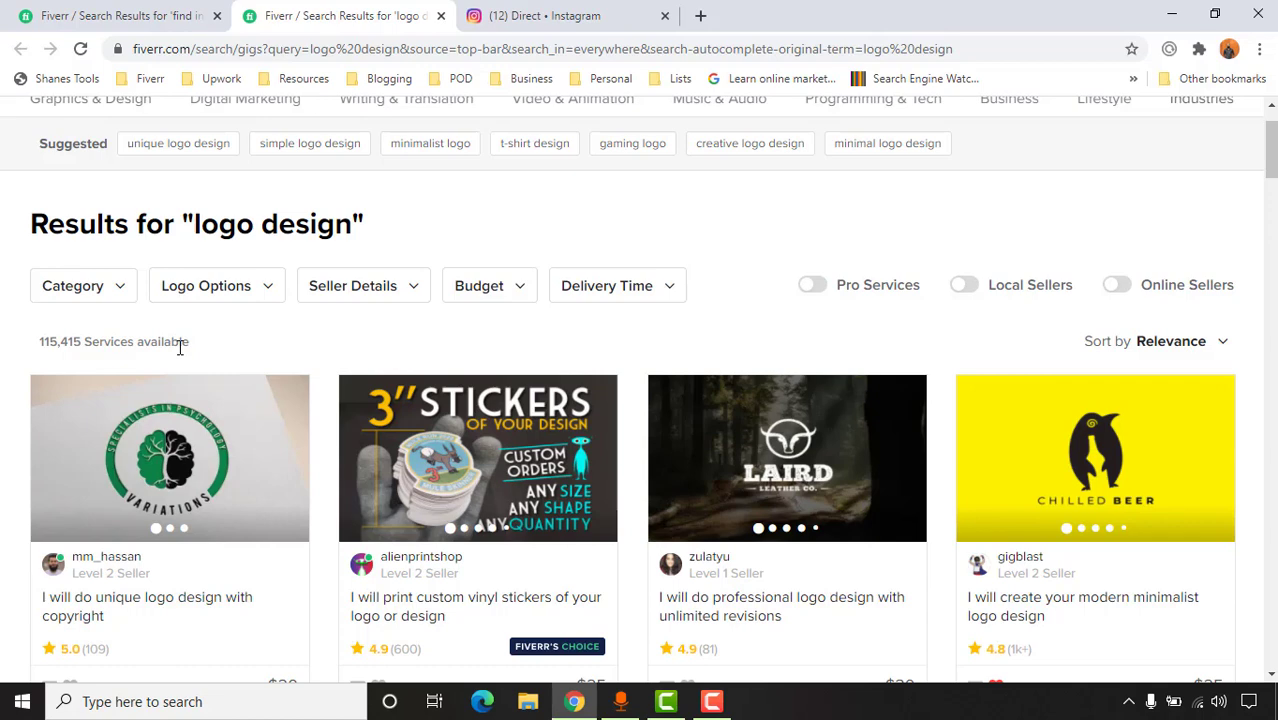
Browse the "find instagram influencer" results and open the "I will find the best instagram influencer according to your product" gig in a new tab
{"action": "left_click", "coordinate": [100, 16]}
{"action": "scroll", "coordinate": [12, 515], "scroll_direction": "down", "scroll_amount": 2}
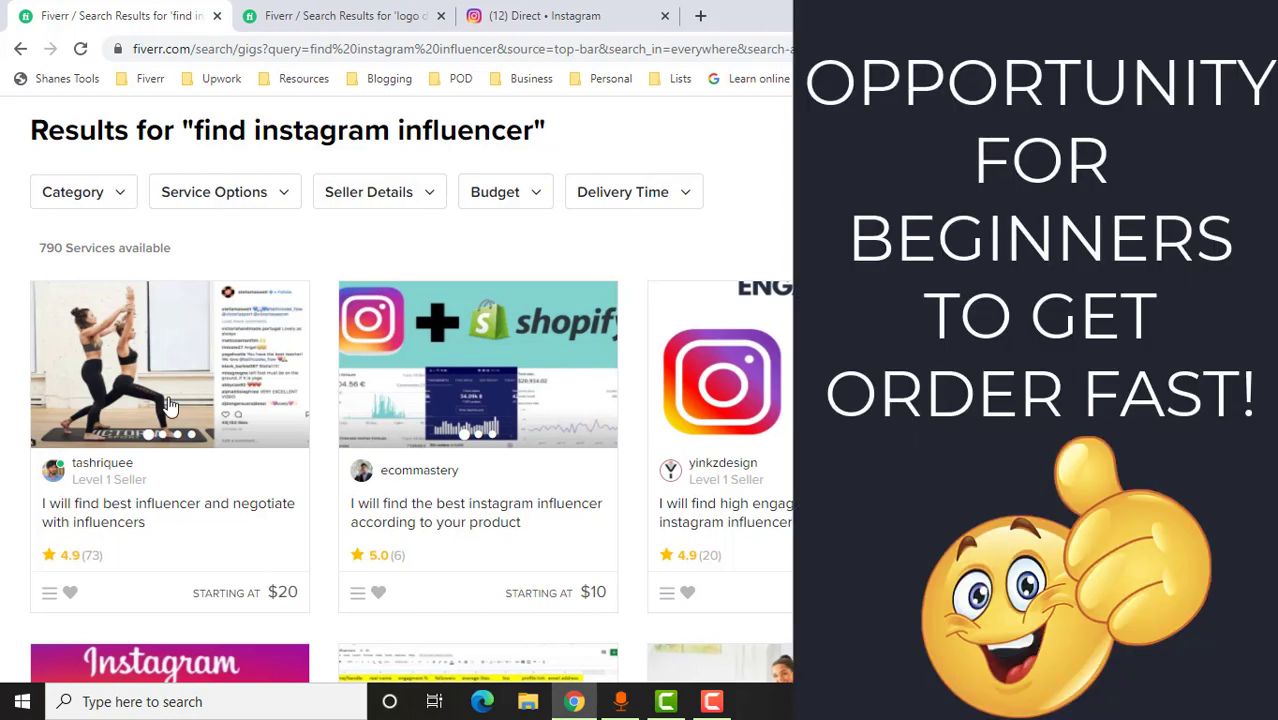
{"action": "scroll", "coordinate": [100, 445], "scroll_direction": "down", "scroll_amount": 1}
{"action": "scroll", "coordinate": [3, 500], "scroll_direction": "down", "scroll_amount": 2}
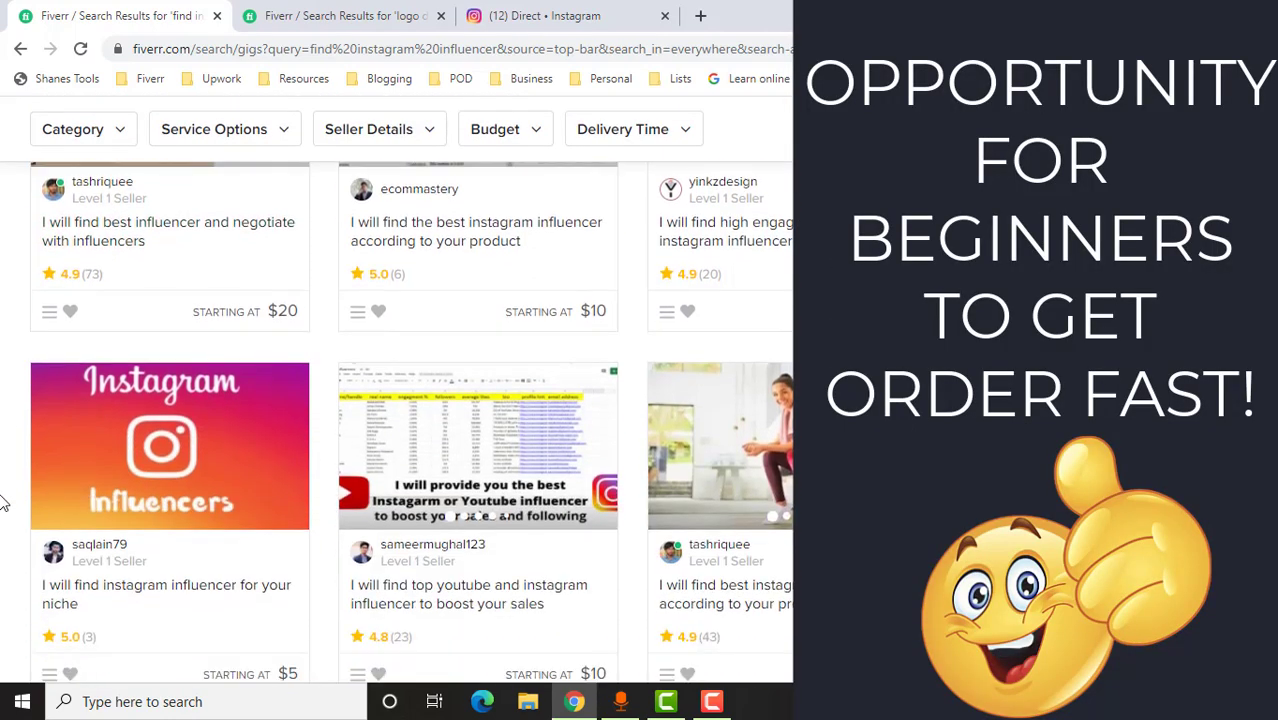
{"action": "scroll", "coordinate": [400, 450], "scroll_direction": "up", "scroll_amount": 1}
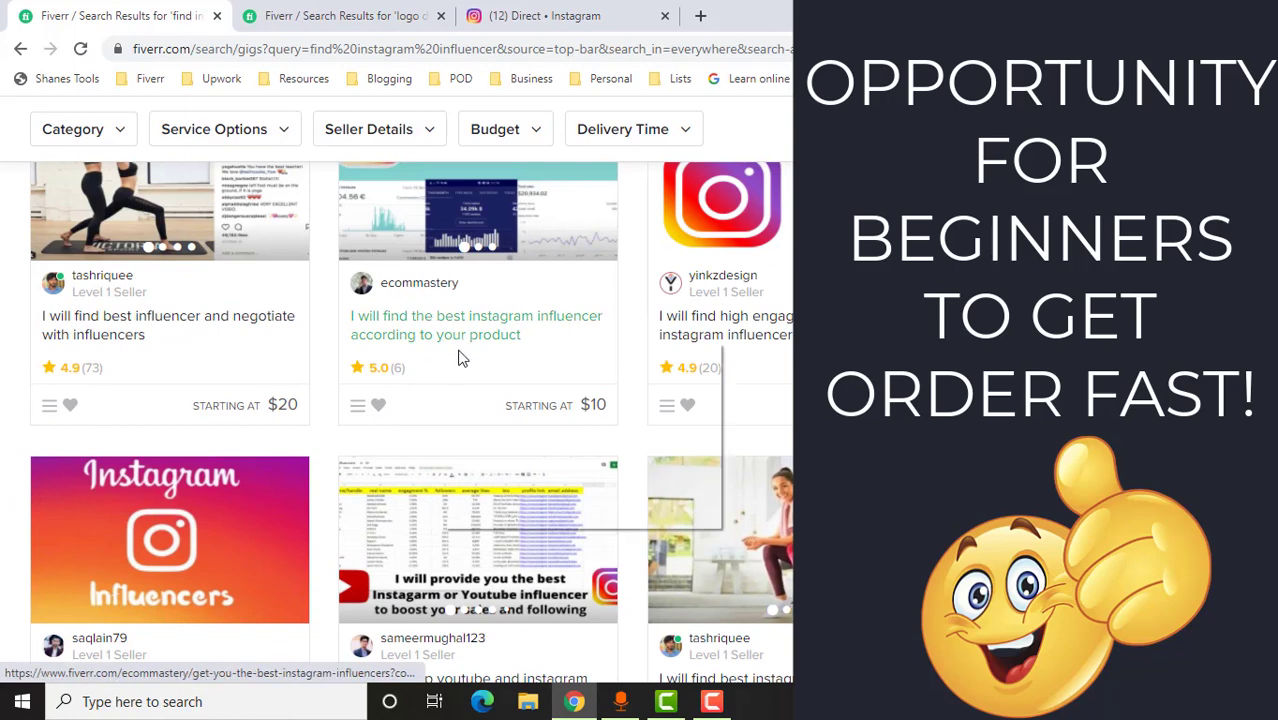
{"action": "middle_click", "coordinate": [492, 410]}
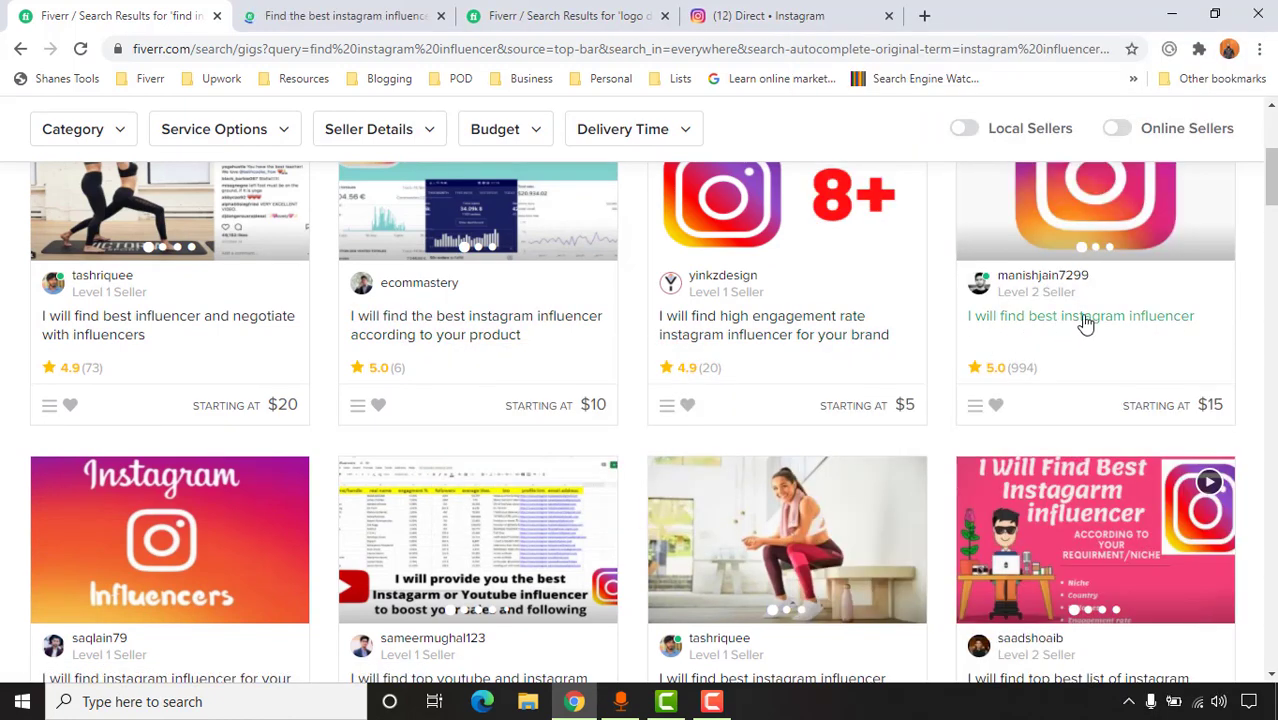
Open the "I will find best instagram influencer" gig and the $20 "I will find best instagram influencer according to your product" gig in new tabs
{"action": "right_click", "coordinate": [1086, 320]}
{"action": "left_click", "coordinate": [1109, 331]}
{"action": "scroll", "coordinate": [870, 500], "scroll_direction": "down", "scroll_amount": 3}
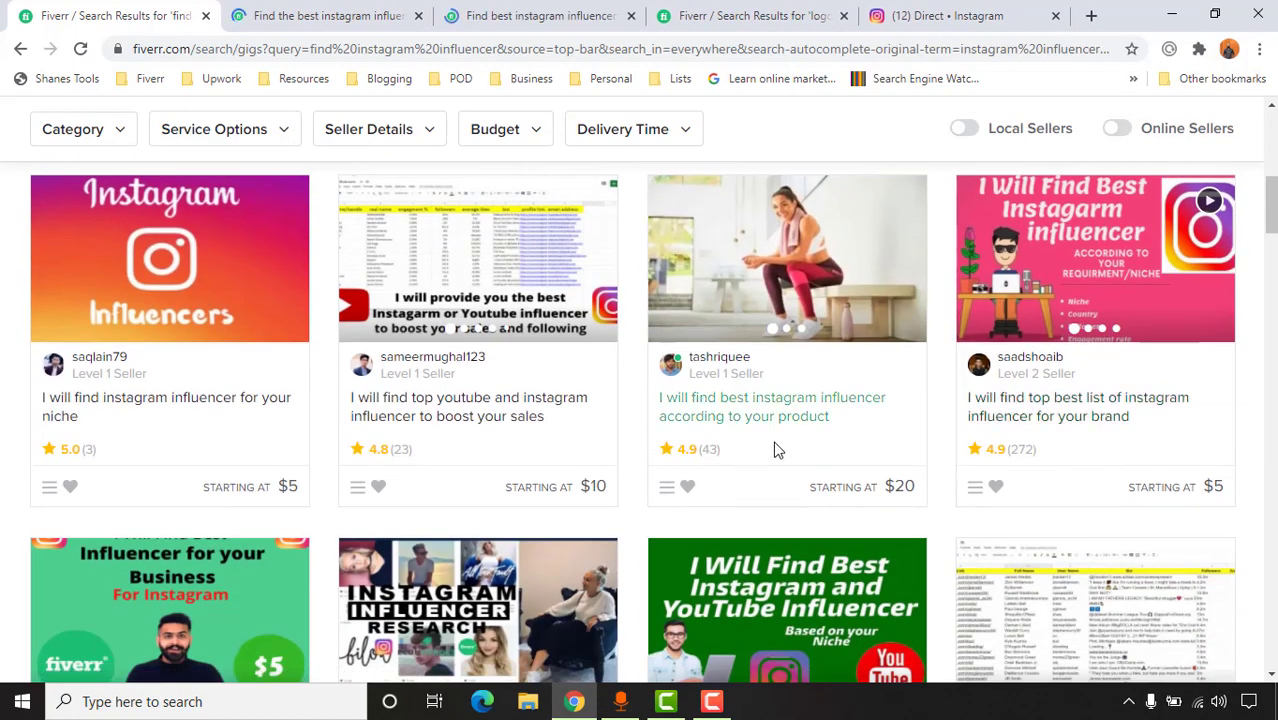
{"action": "right_click", "coordinate": [806, 406]}
{"action": "left_click", "coordinate": [860, 421]}
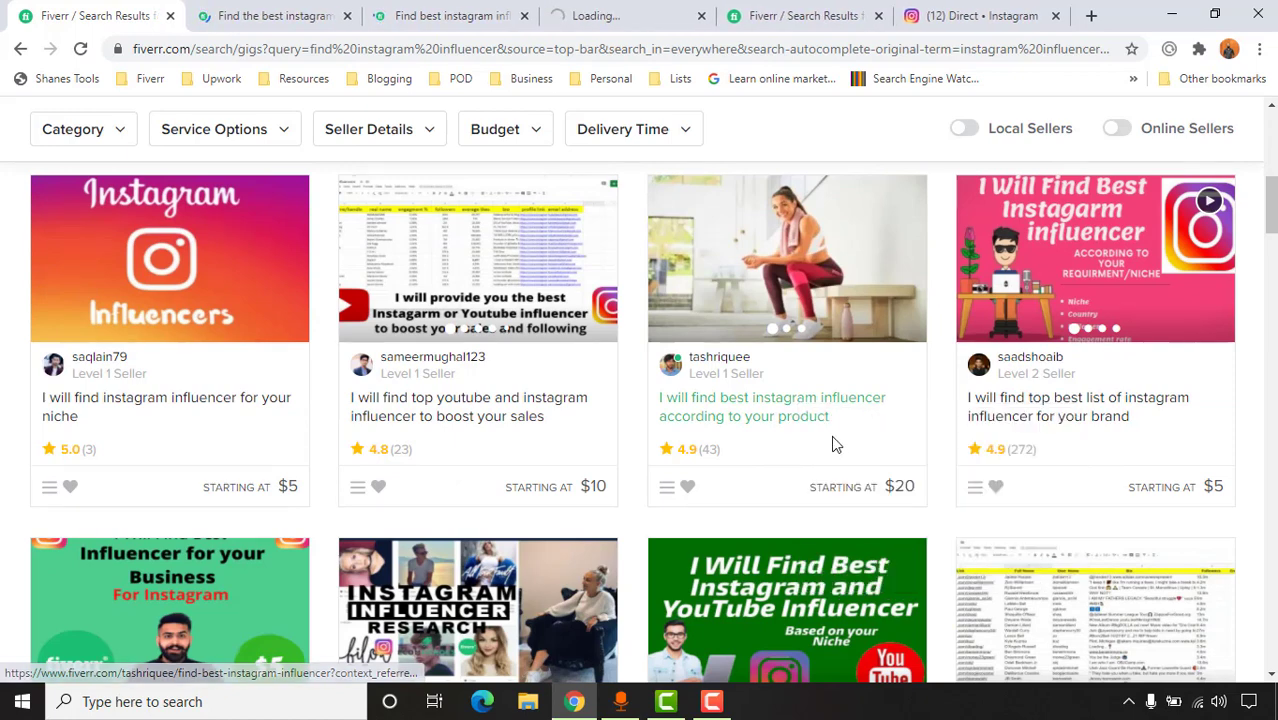
Examine the first opened gig's Basic package and read its description of what the service includes
{"action": "left_click", "coordinate": [338, 12]}
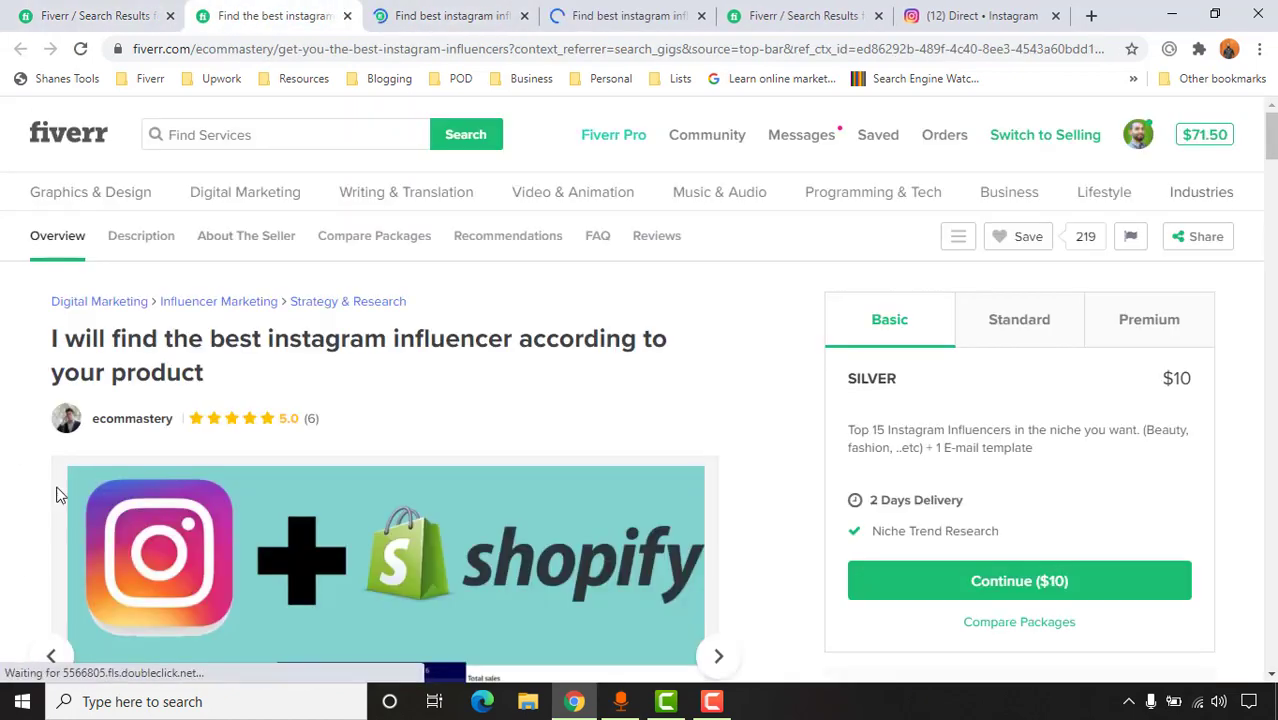
{"action": "scroll", "coordinate": [760, 428], "scroll_direction": "down", "scroll_amount": 1}
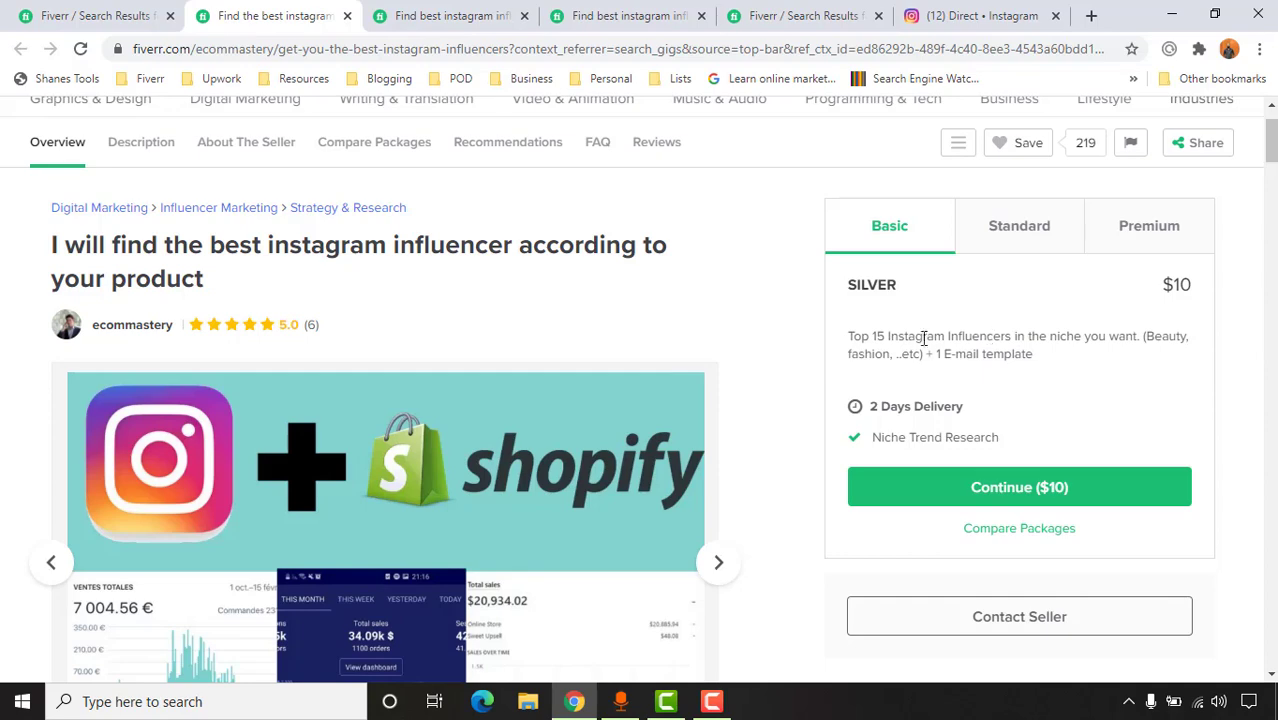
{"action": "scroll", "coordinate": [925, 337], "scroll_direction": "down", "scroll_amount": 10}
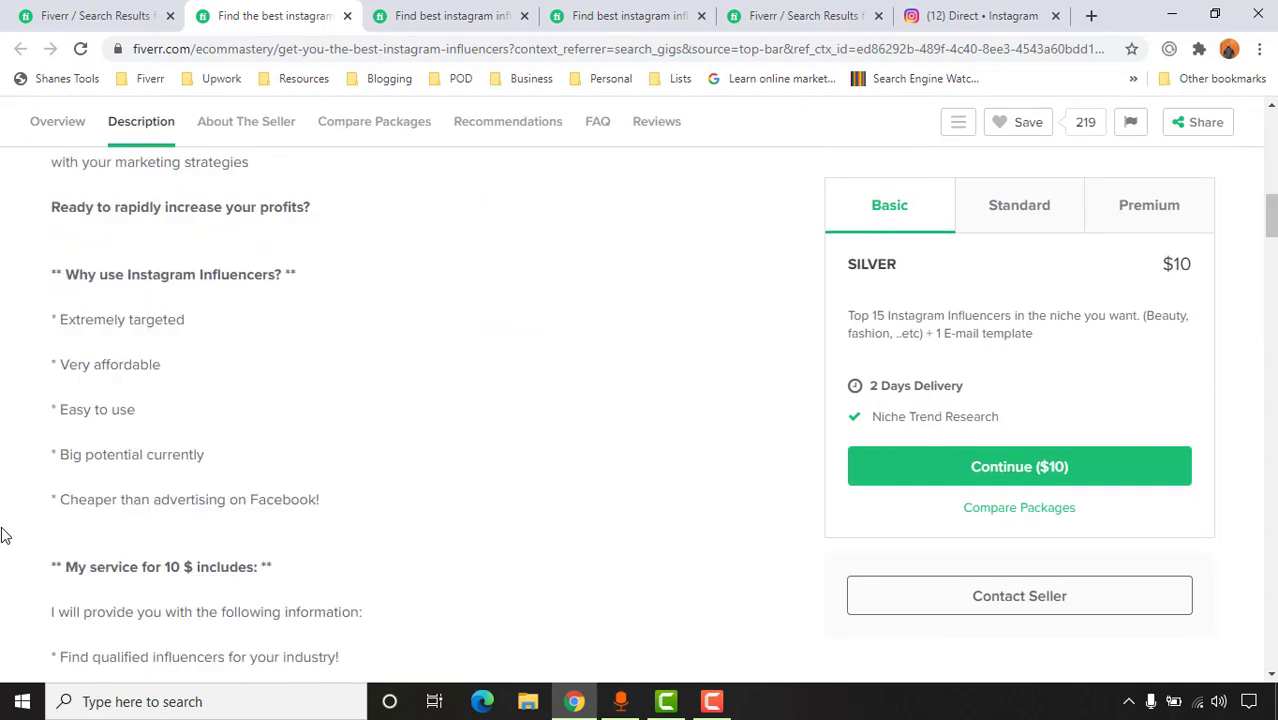
{"action": "scroll", "coordinate": [5, 520], "scroll_direction": "down", "scroll_amount": 3}
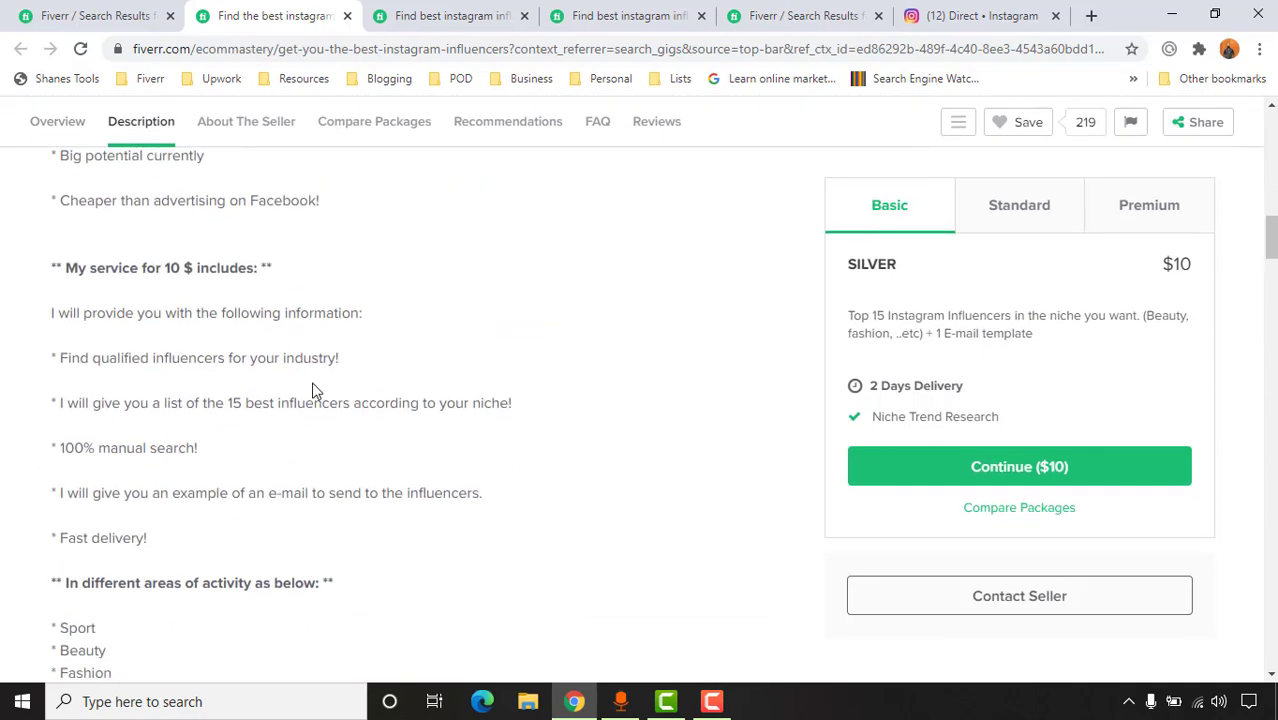
{"action": "scroll", "coordinate": [11, 499], "scroll_direction": "down", "scroll_amount": 3}
{"action": "scroll", "coordinate": [767, 513], "scroll_direction": "up", "scroll_amount": 10}
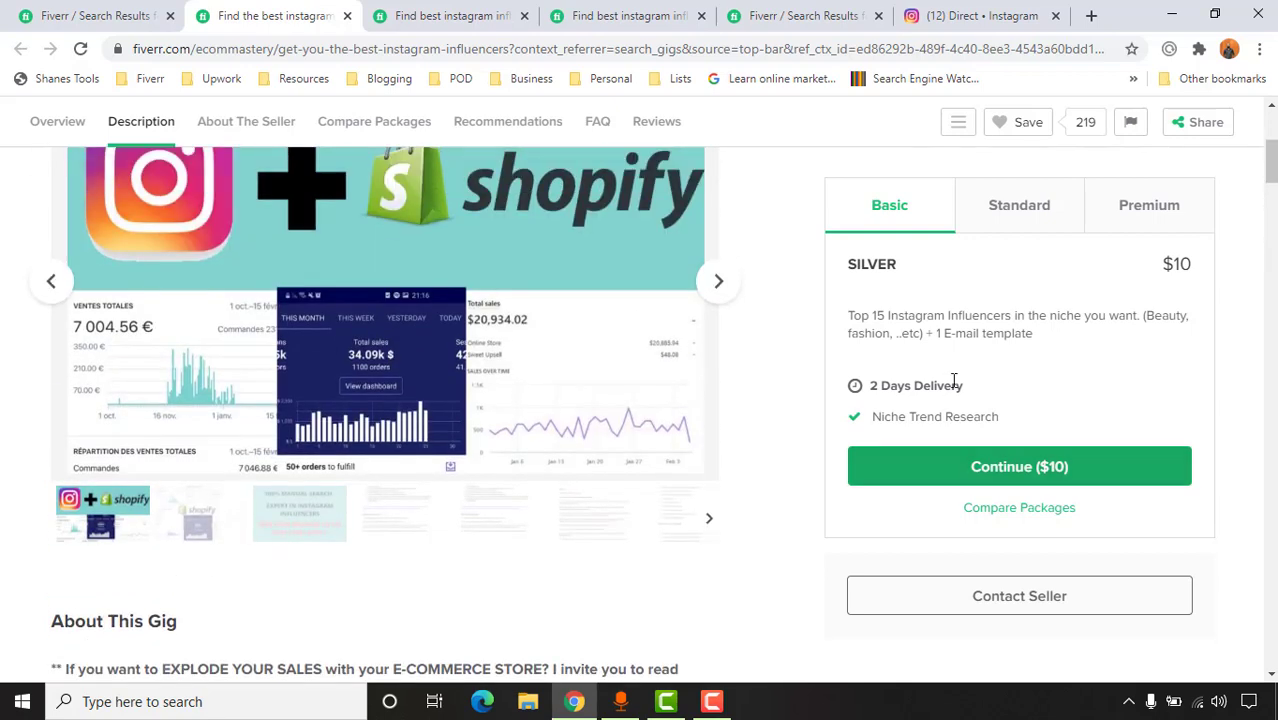
{"action": "scroll", "coordinate": [954, 382], "scroll_direction": "up", "scroll_amount": 3}
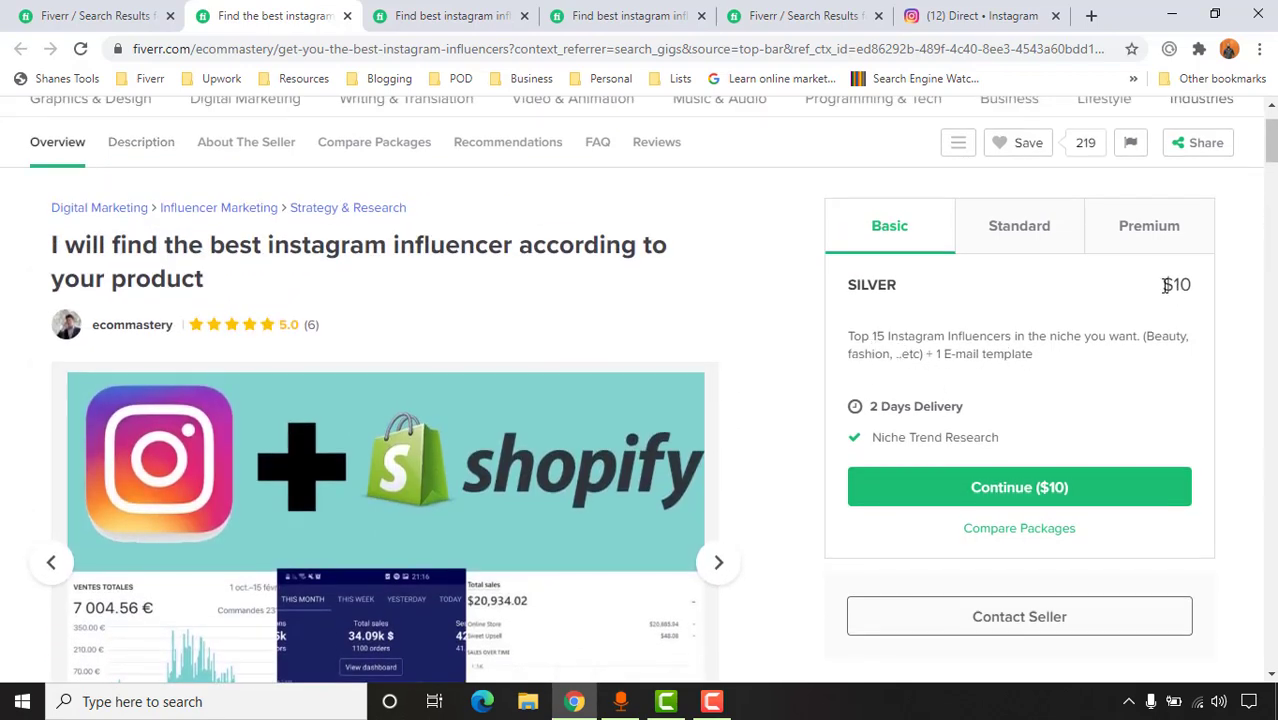
Review the Standard and Premium packages of the first gig, highlighting the Premium price
{"action": "left_click", "coordinate": [1042, 250]}
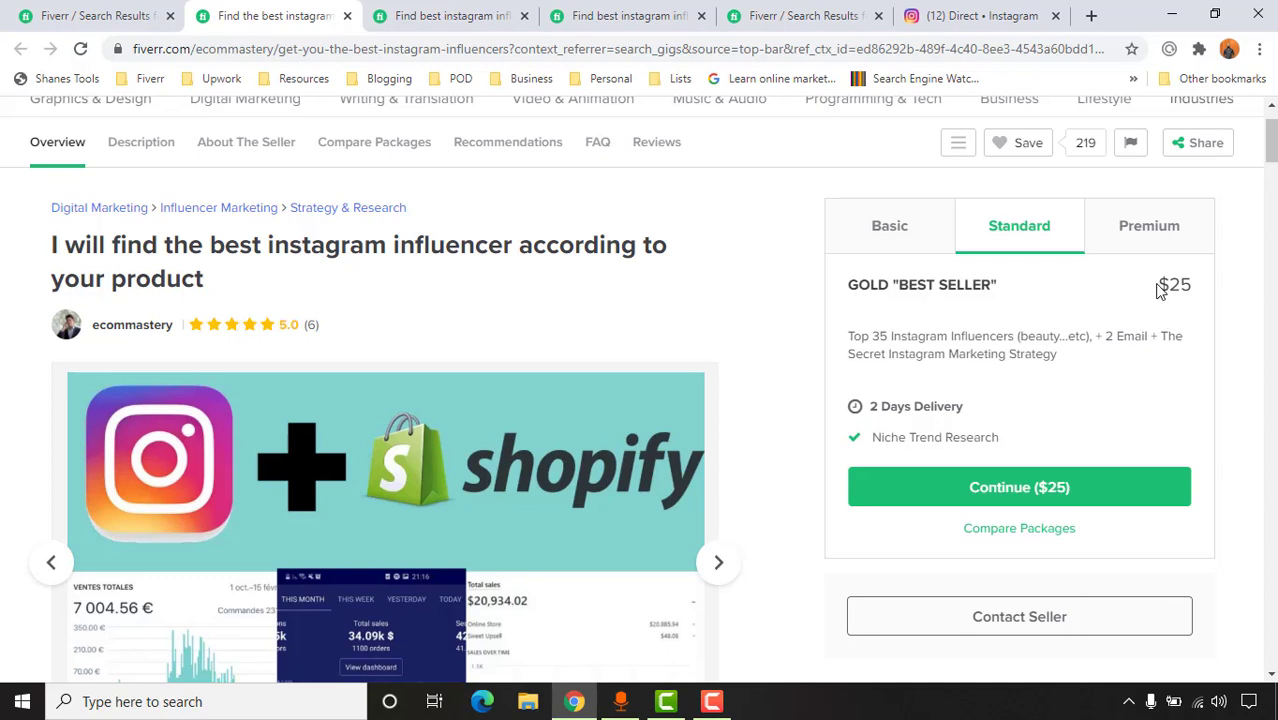
{"action": "left_click", "coordinate": [1168, 246]}
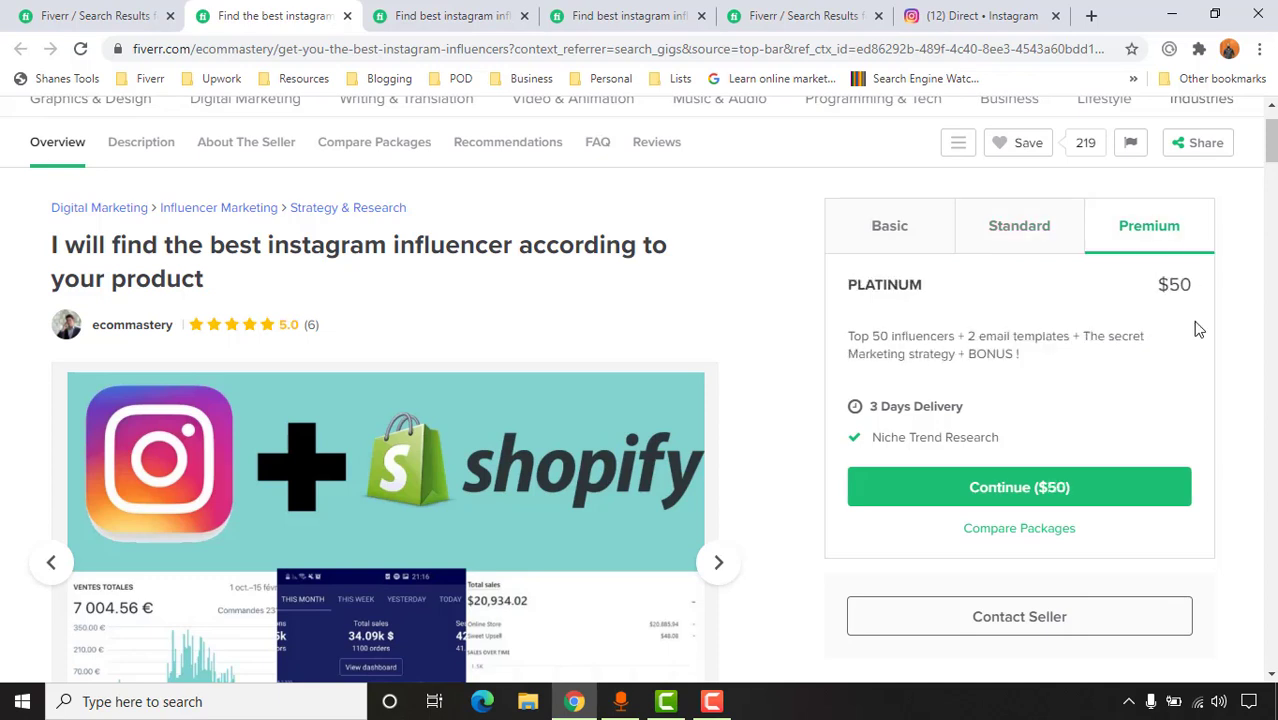
{"action": "left_click_drag", "start_coordinate": [1153, 285], "coordinate": [1190, 284]}
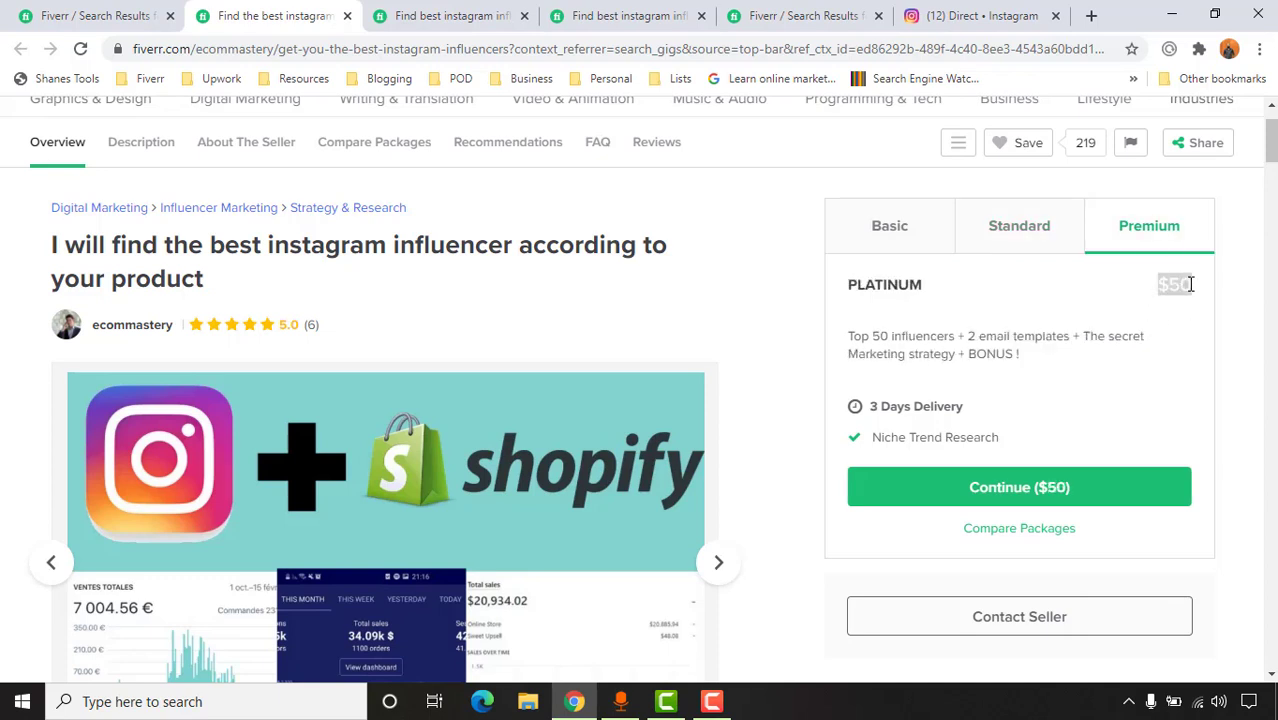
Compare the Basic, Standard and Premium packages of the "I will find best instagram influencer" gig, highlighting the prices and the Premium email templates
{"action": "left_click", "coordinate": [424, 7]}
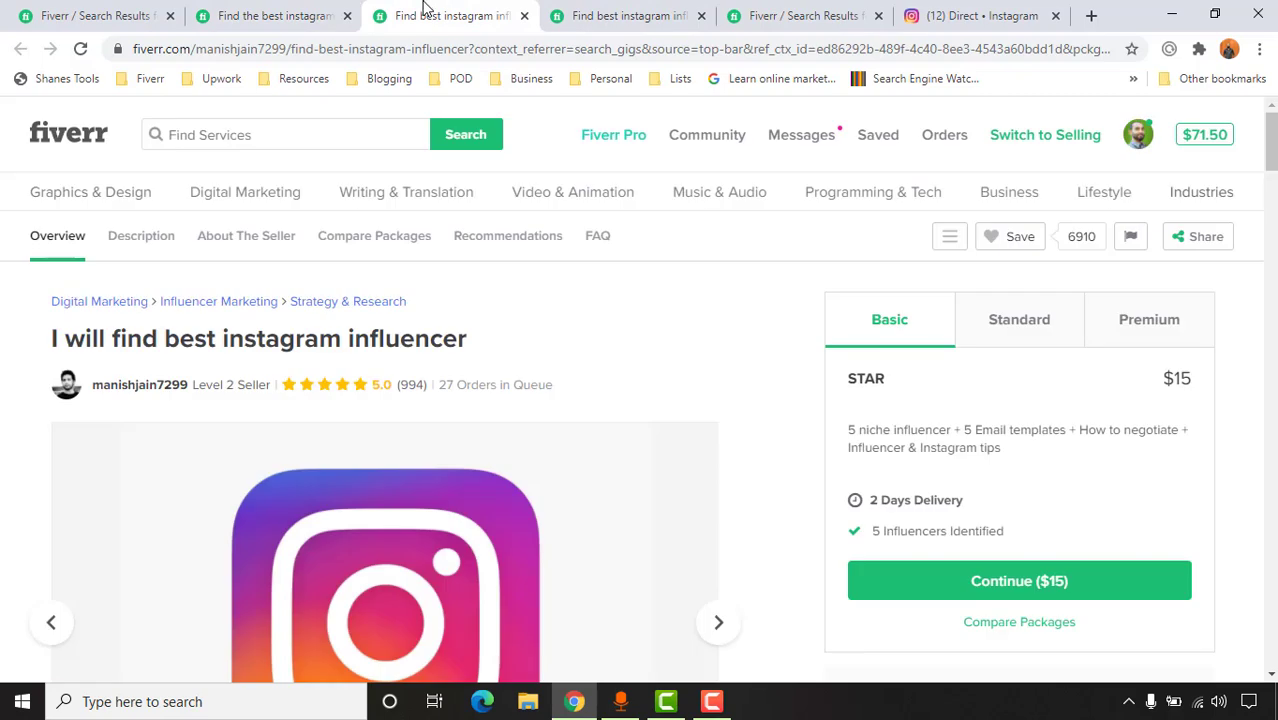
{"action": "scroll", "coordinate": [907, 362], "scroll_direction": "down", "scroll_amount": 1}
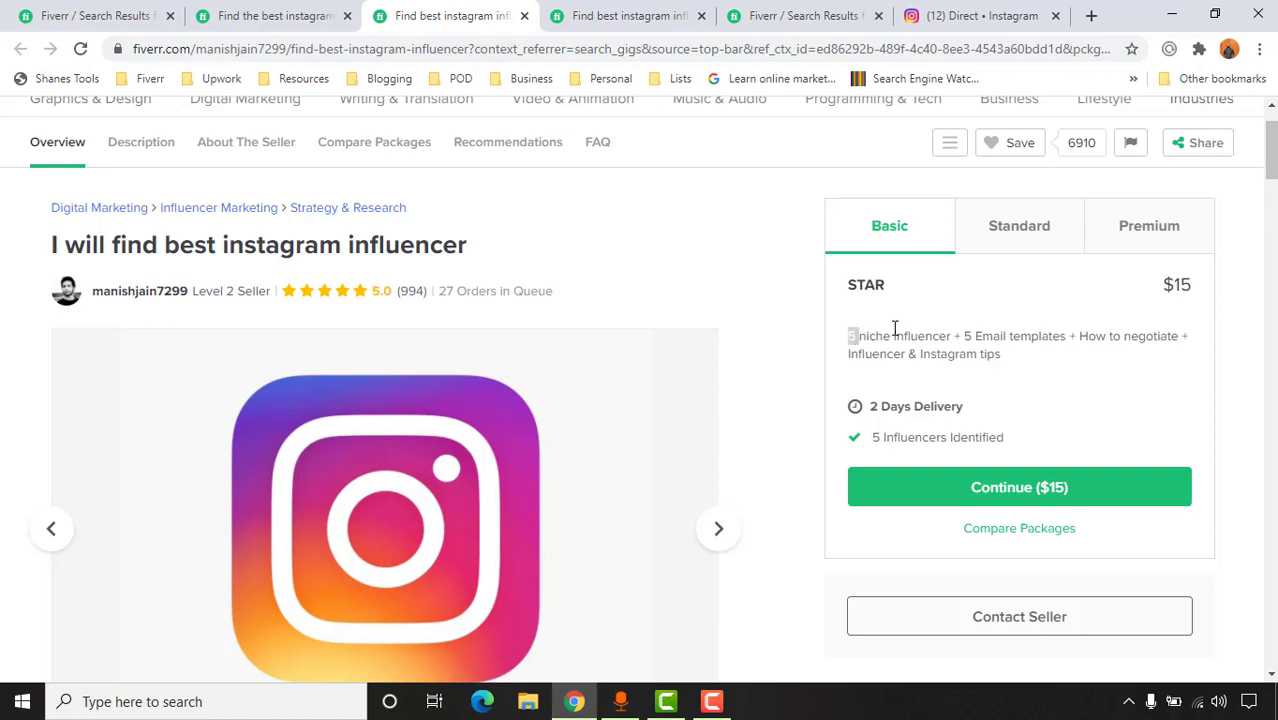
{"action": "left_click_drag", "start_coordinate": [1160, 285], "coordinate": [1198, 288]}
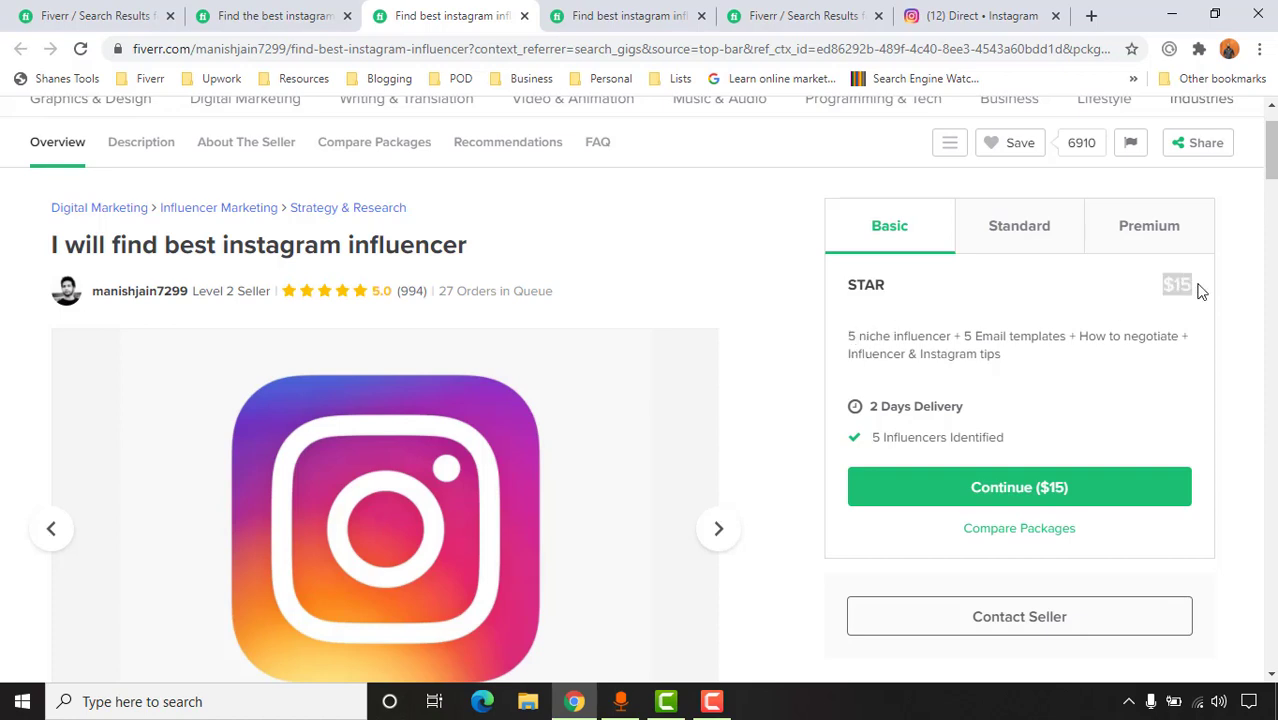
{"action": "left_click", "coordinate": [1007, 237]}
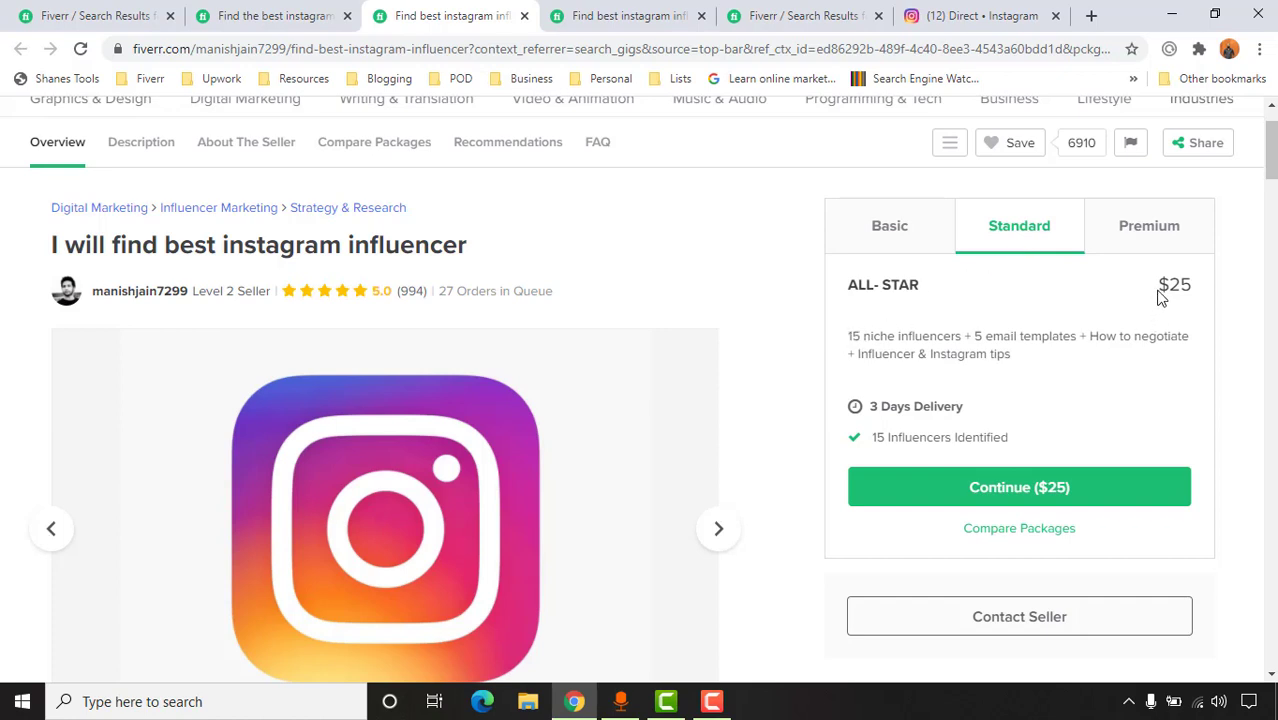
{"action": "left_click_drag", "start_coordinate": [1160, 295], "coordinate": [1198, 288]}
{"action": "left_click", "coordinate": [1167, 254]}
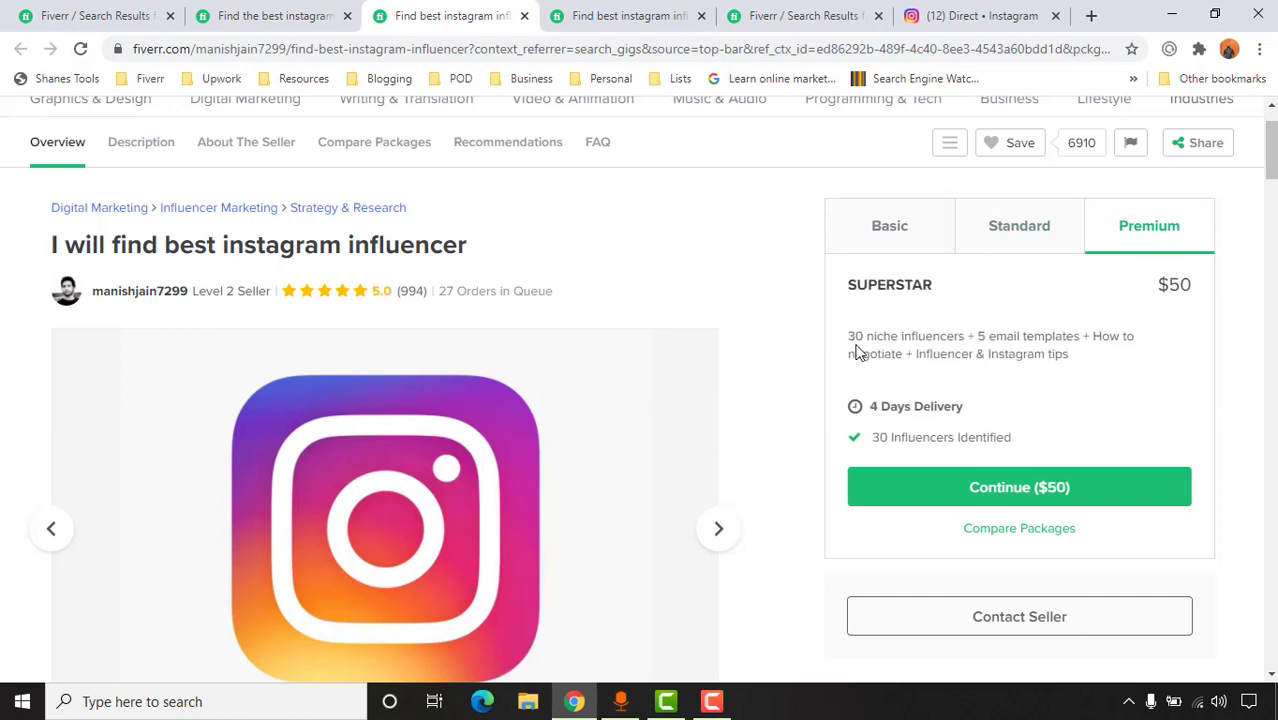
{"action": "left_click_drag", "start_coordinate": [1149, 289], "coordinate": [1185, 285]}
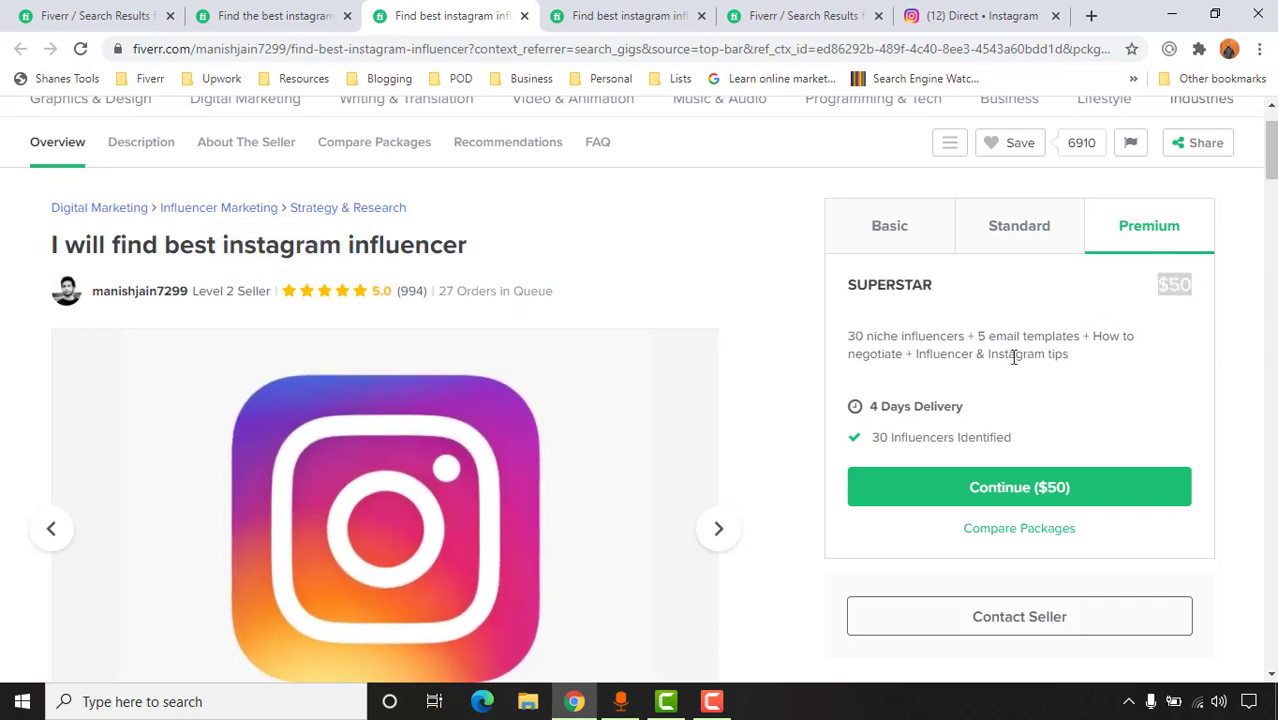
{"action": "left_click", "coordinate": [857, 332]}
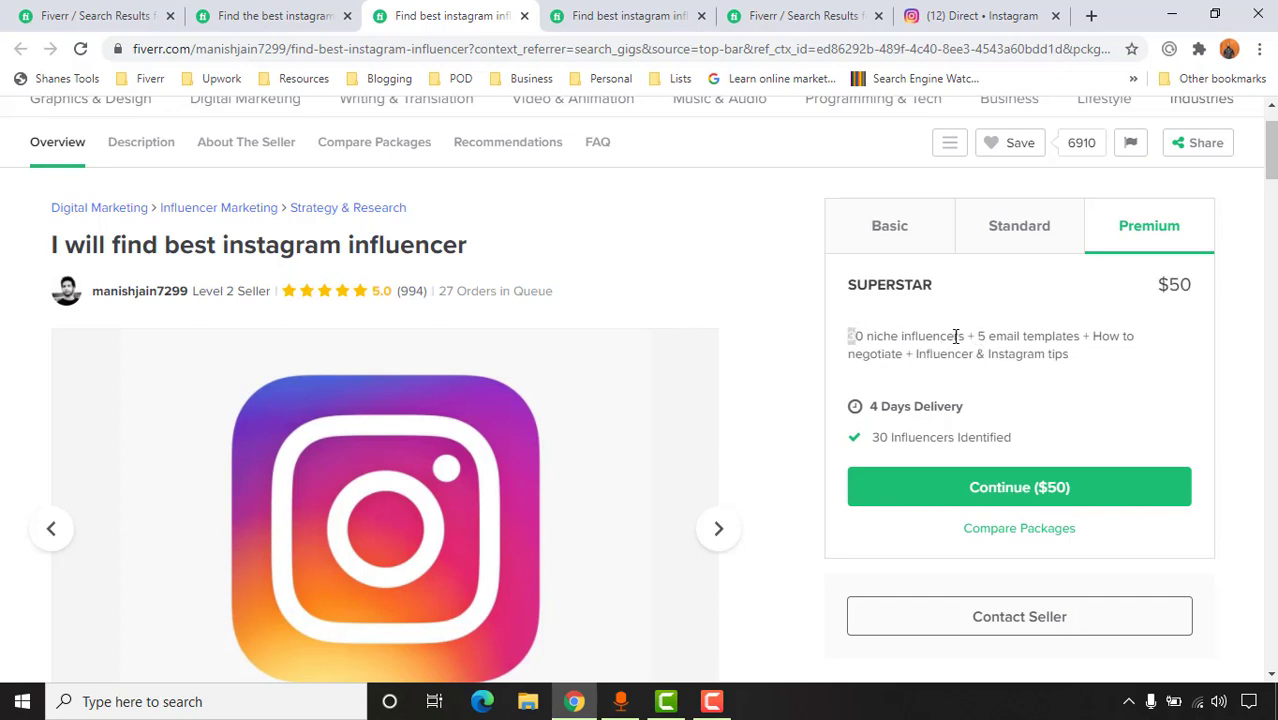
{"action": "left_click_drag", "start_coordinate": [978, 336], "coordinate": [1080, 338]}
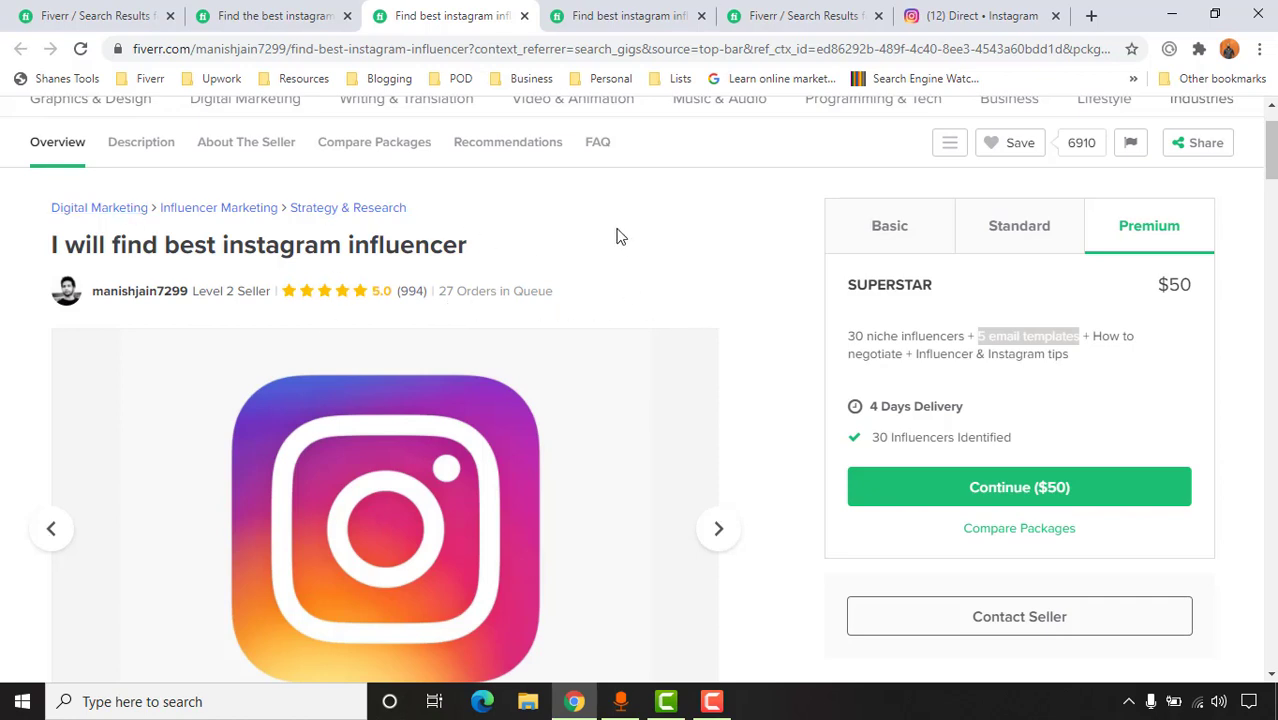
Close this gig and compare the package tiers of the remaining "I will find best instagram influencer according to your product" gig, highlighting the Premium price
{"action": "left_click", "coordinate": [524, 16]}
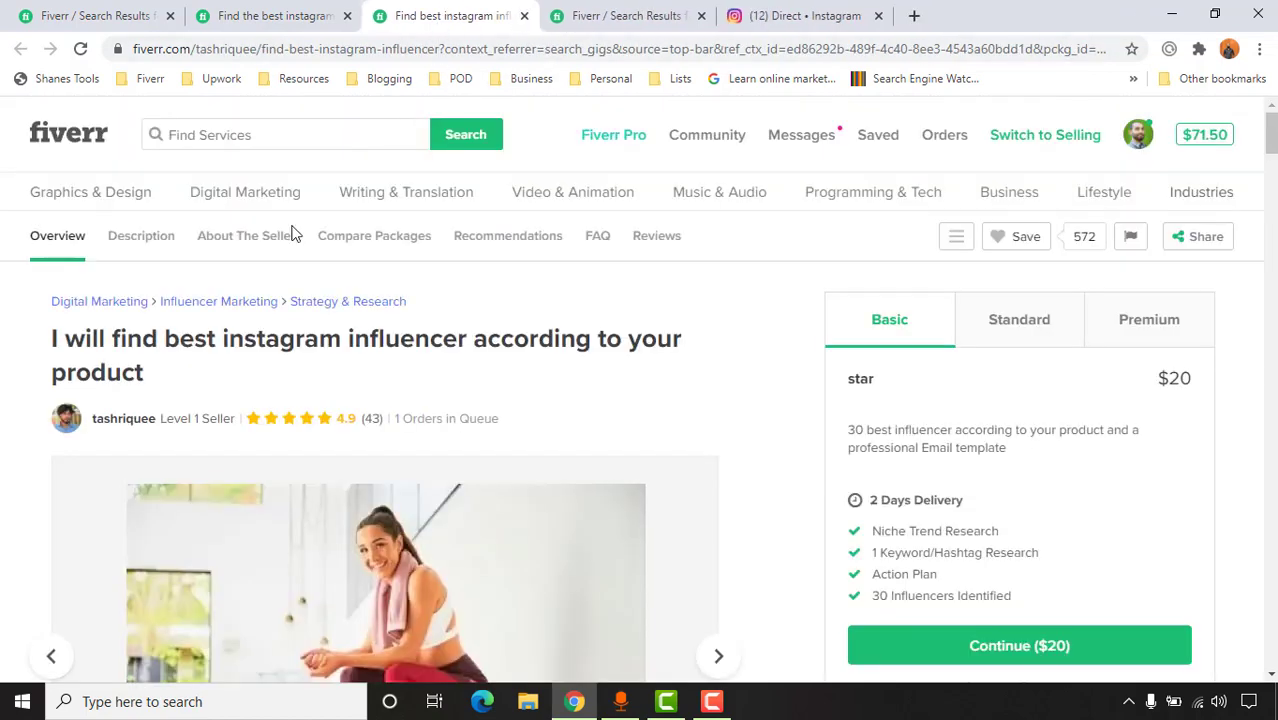
{"action": "scroll", "coordinate": [873, 499], "scroll_direction": "down", "scroll_amount": 1}
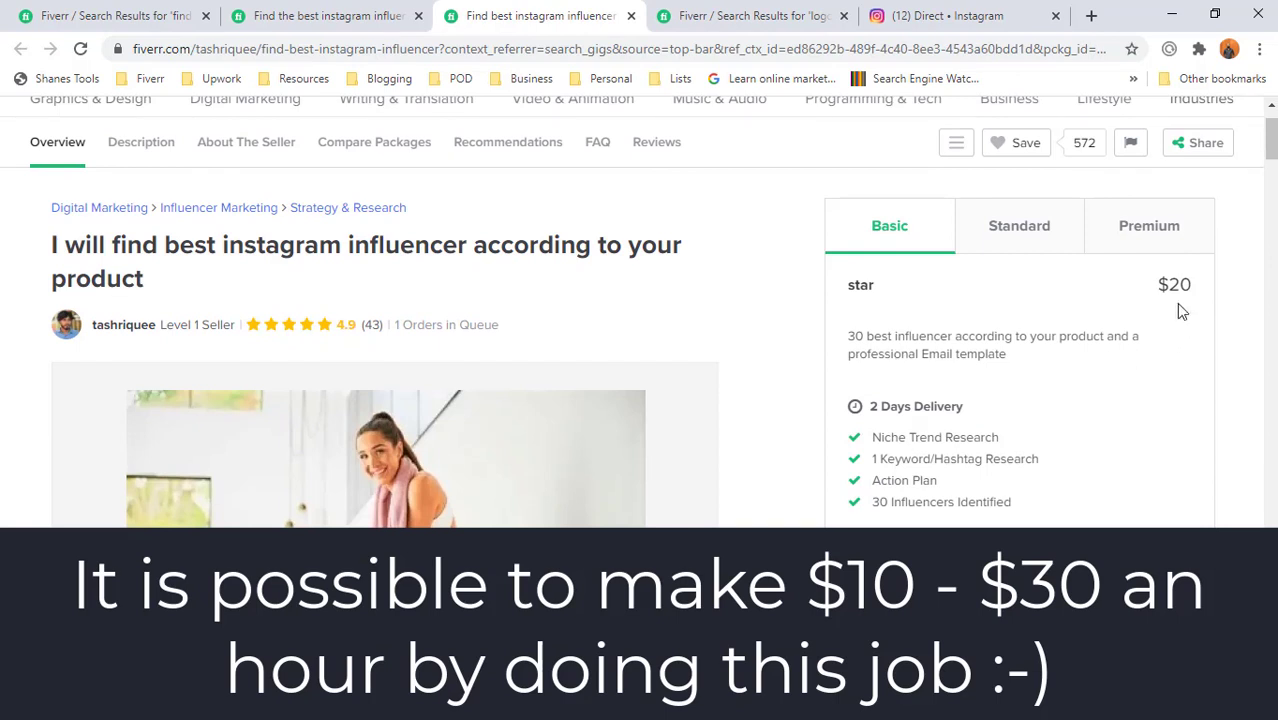
{"action": "left_click", "coordinate": [996, 230]}
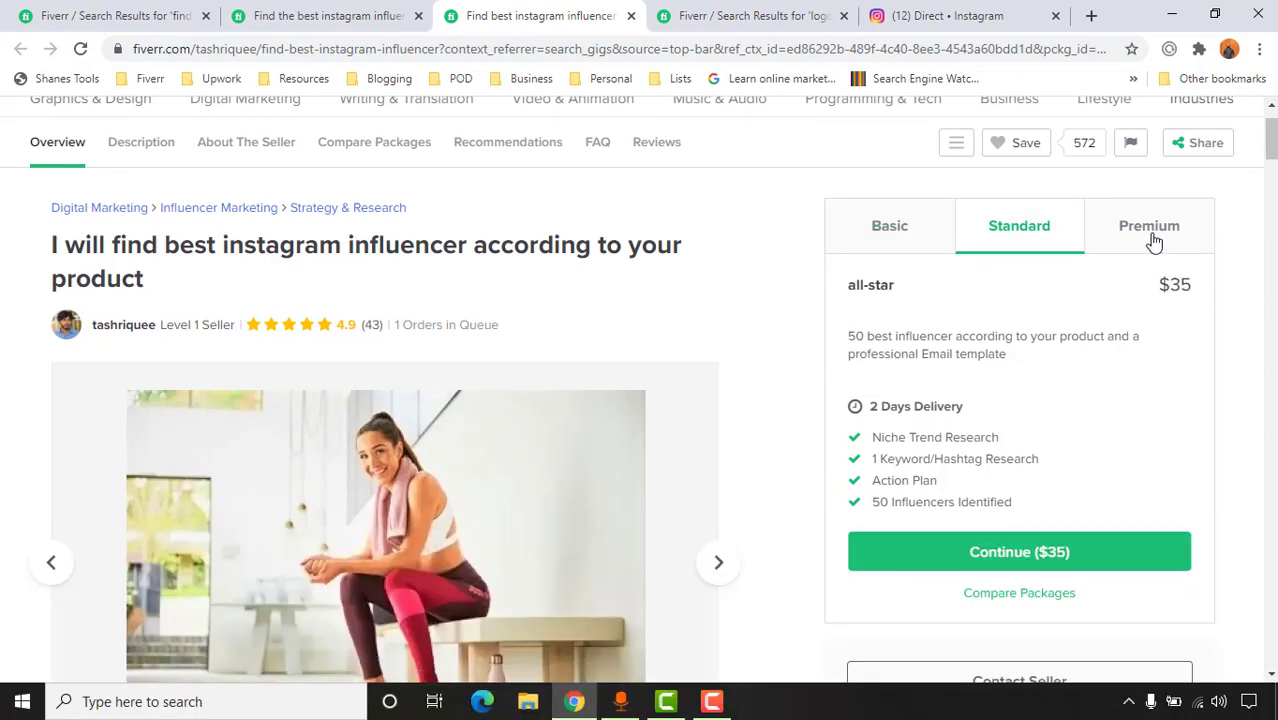
{"action": "left_click", "coordinate": [1152, 240]}
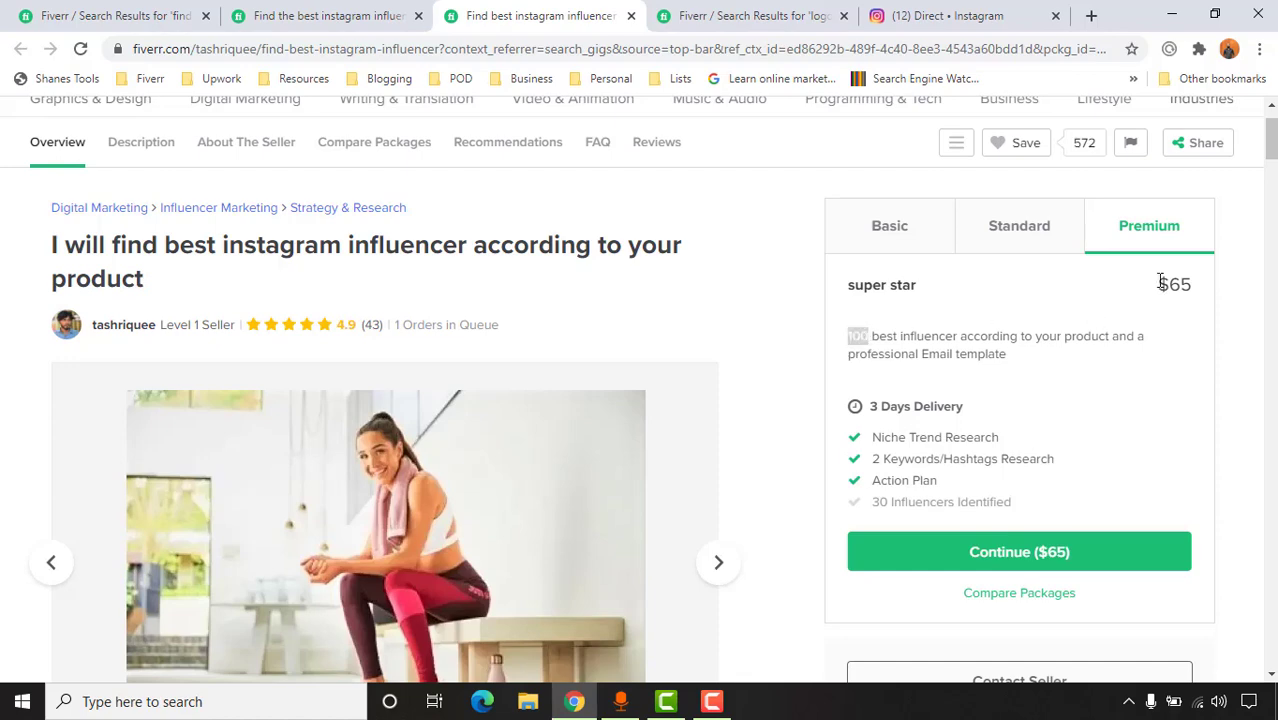
{"action": "left_click_drag", "start_coordinate": [1155, 280], "coordinate": [1201, 286]}
{"action": "scroll", "coordinate": [157, 519], "scroll_direction": "up", "scroll_amount": 1}
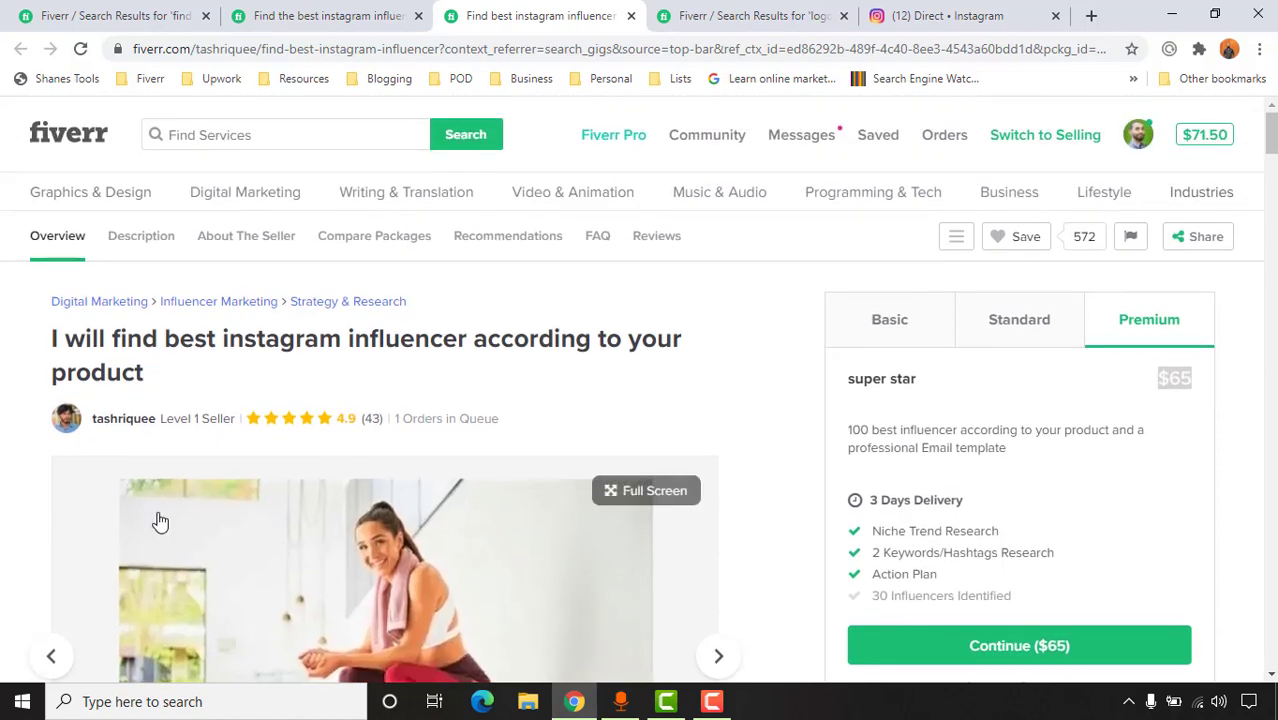
Close the remaining Fiverr gig and search result tabs, leaving only the Instagram Direct tab open
{"action": "left_click", "coordinate": [631, 16]}
{"action": "left_click", "coordinate": [418, 16]}
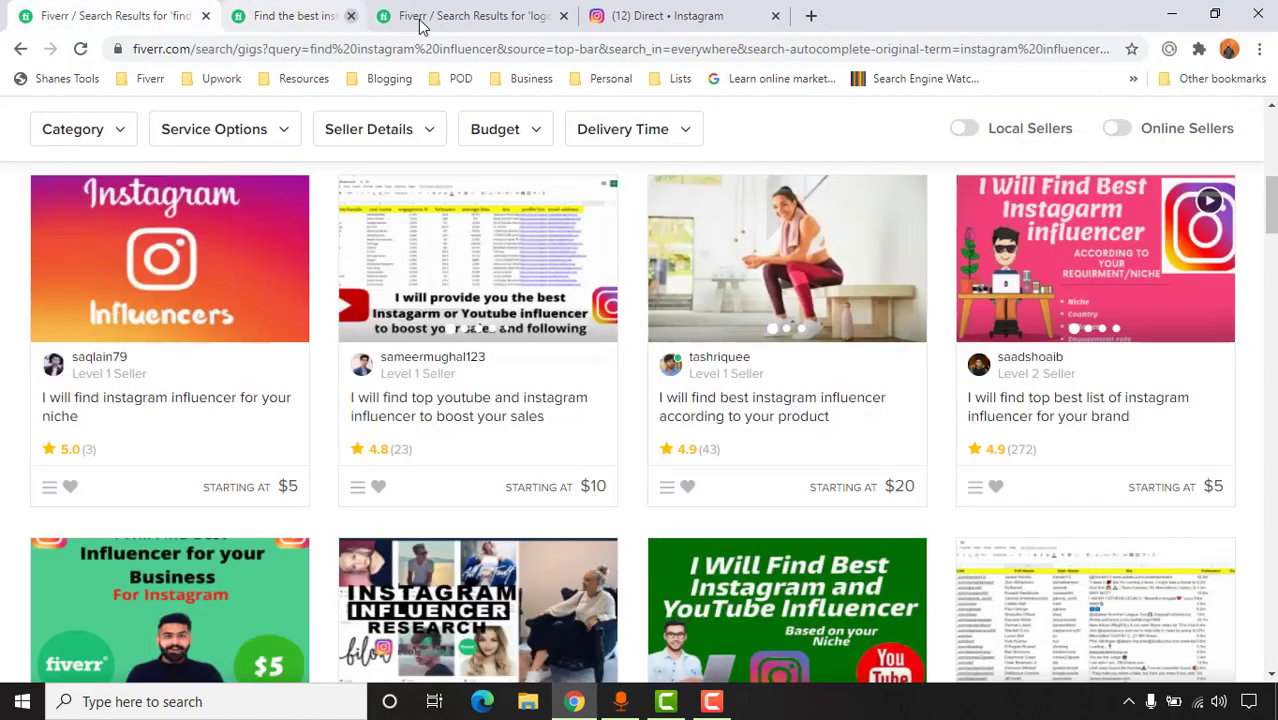
{"action": "left_click", "coordinate": [418, 16]}
{"action": "left_click", "coordinate": [206, 16]}
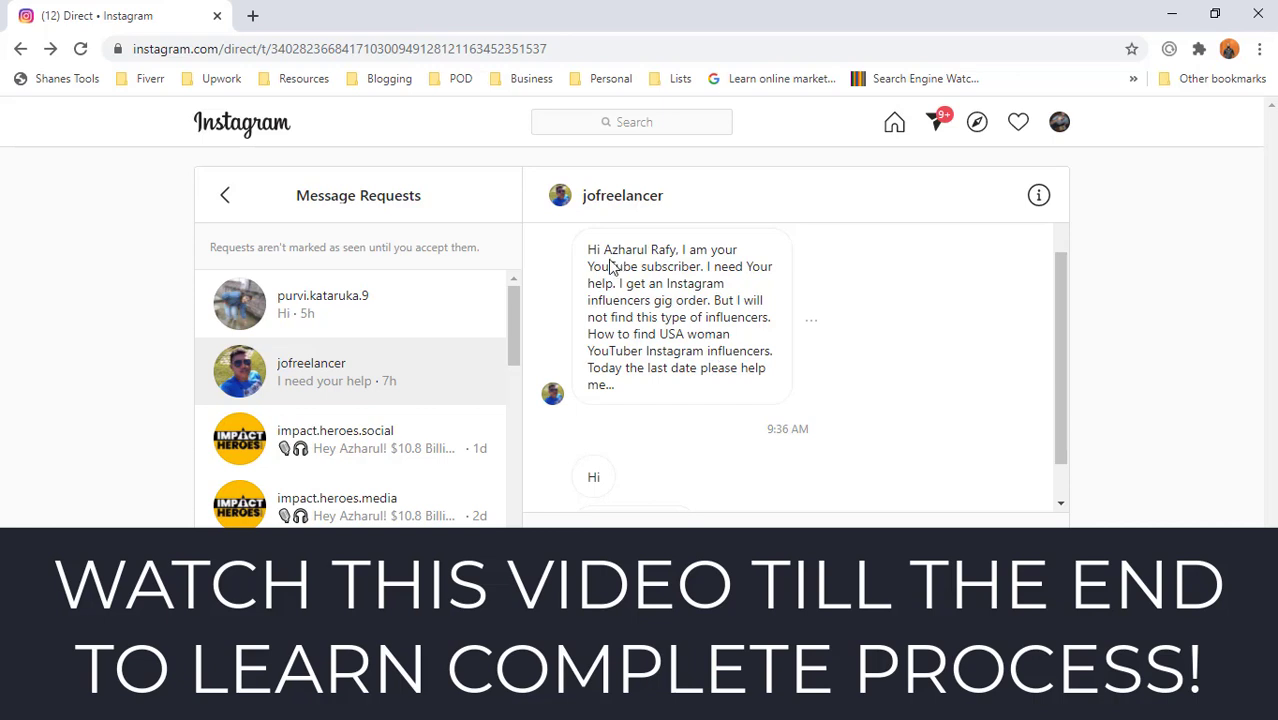
Open YouTube in a new tab, ready to search, and return to the Instagram message request to review what the sender needs
{"action": "left_click", "coordinate": [253, 15]}
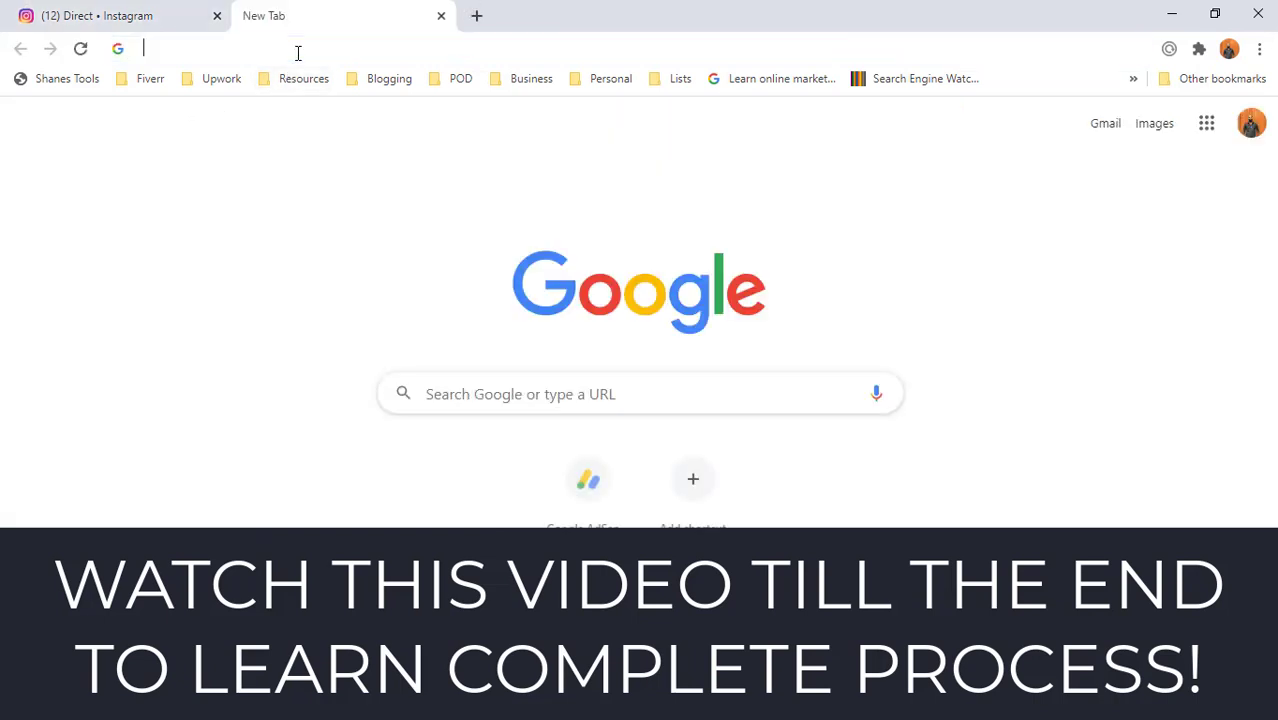
{"action": "left_click", "coordinate": [298, 52]}
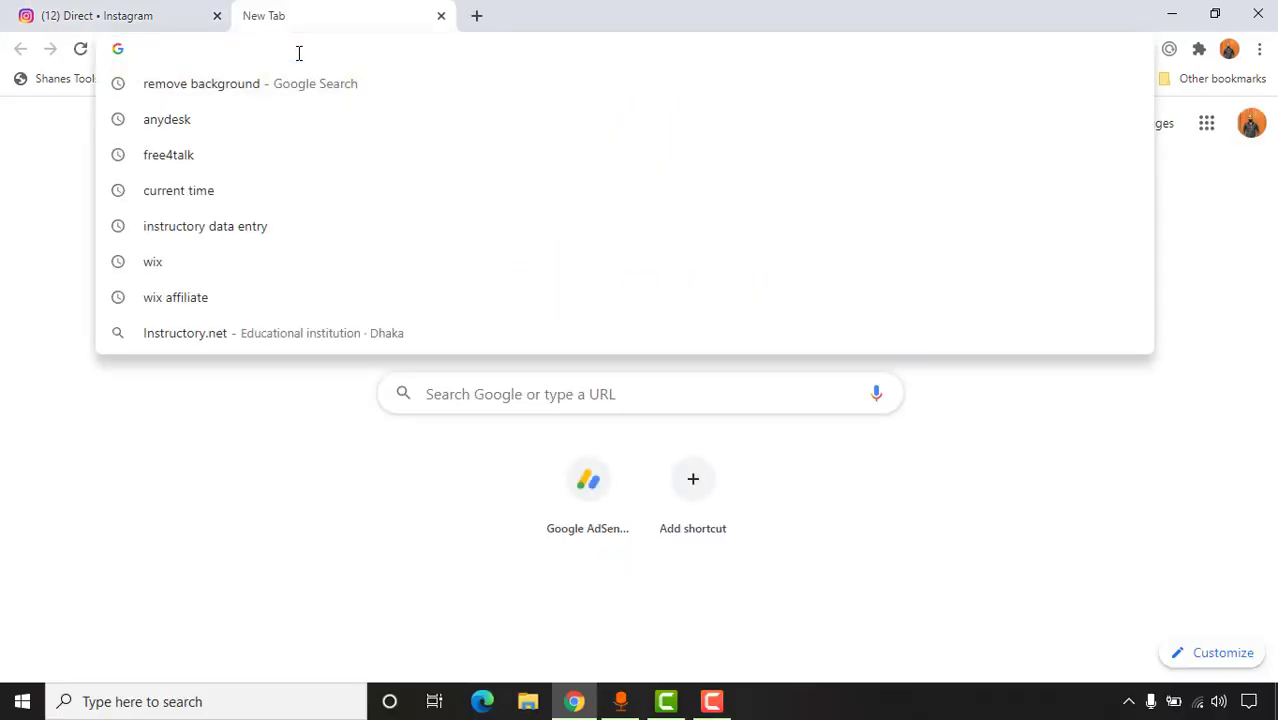
{"action": "type", "text": "you"}
{"action": "key", "text": "Return"}
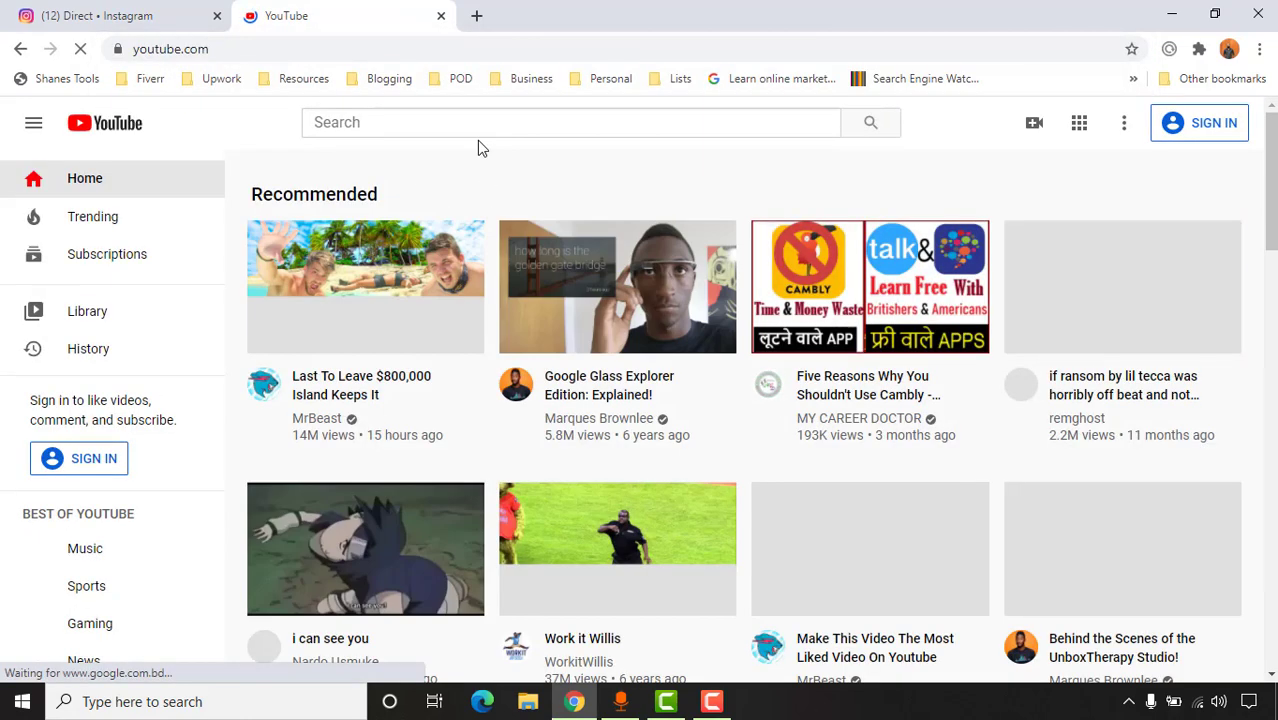
{"action": "left_click", "coordinate": [472, 117]}
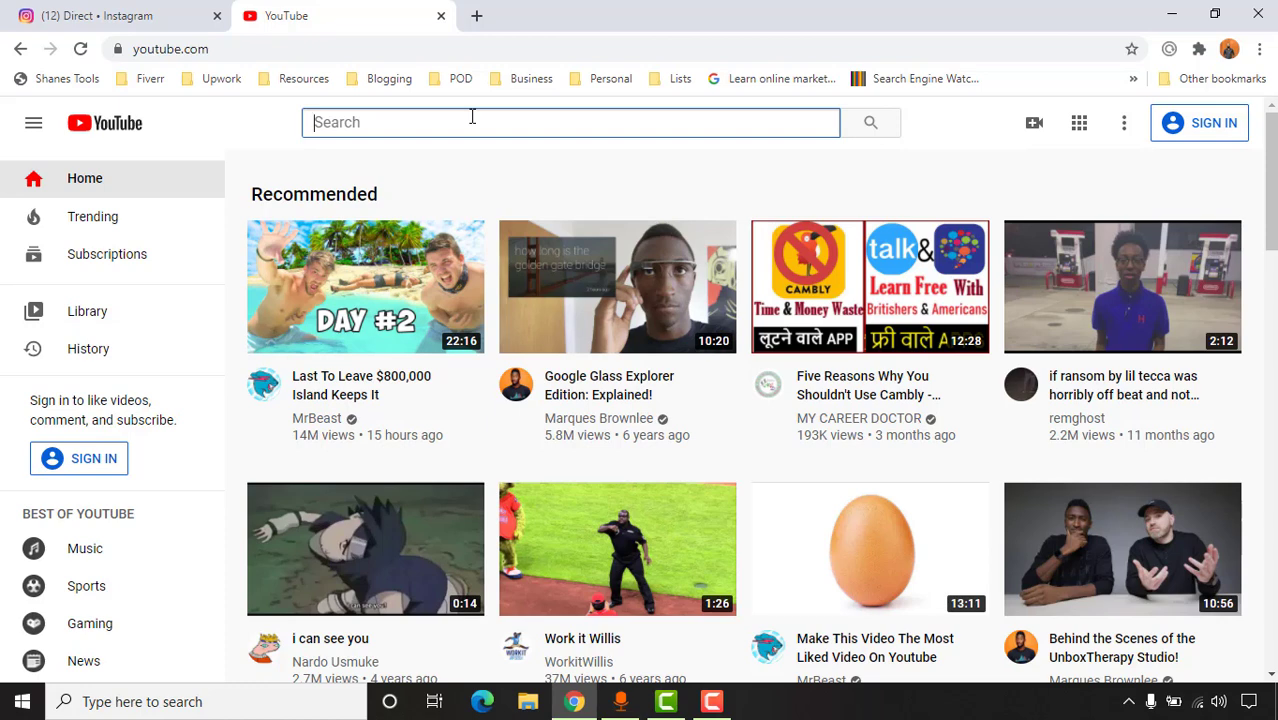
{"action": "left_click", "coordinate": [100, 15]}
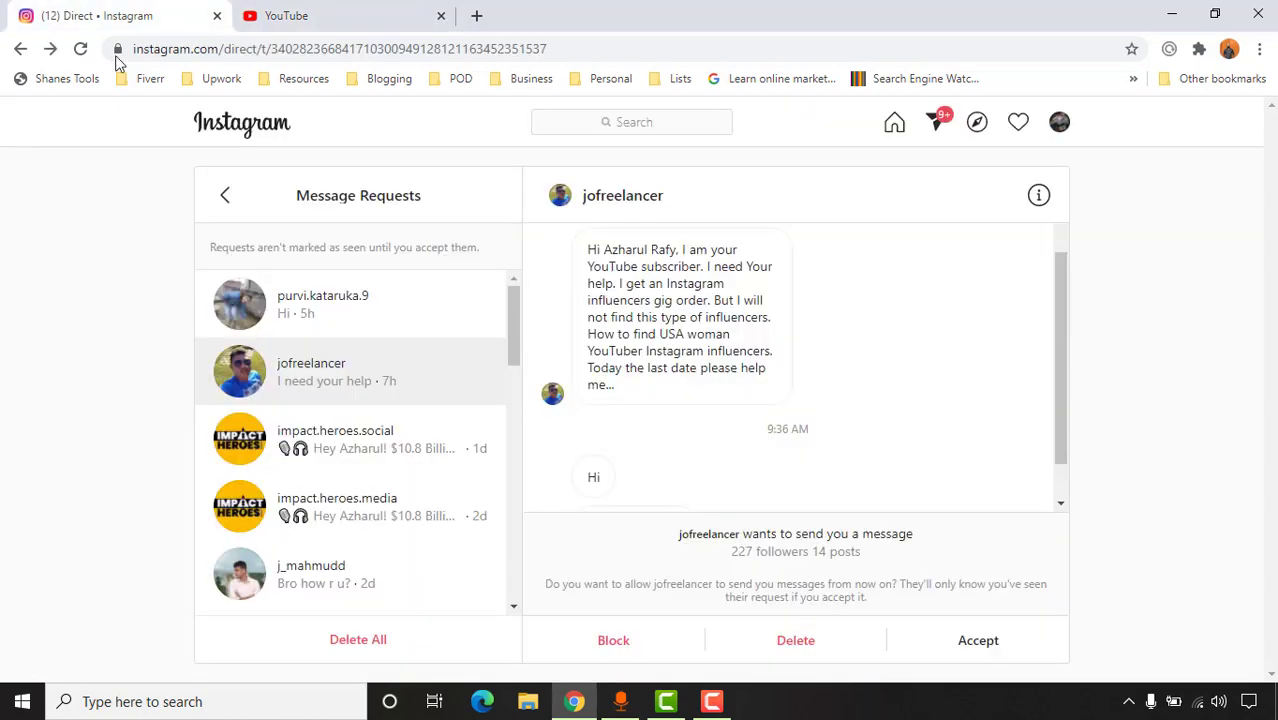
Highlight the "USA" requirement in the Instagram message request and review the kind of influencer the sender needs
{"action": "double_click", "coordinate": [672, 336]}
{"action": "left_click", "coordinate": [323, 10]}
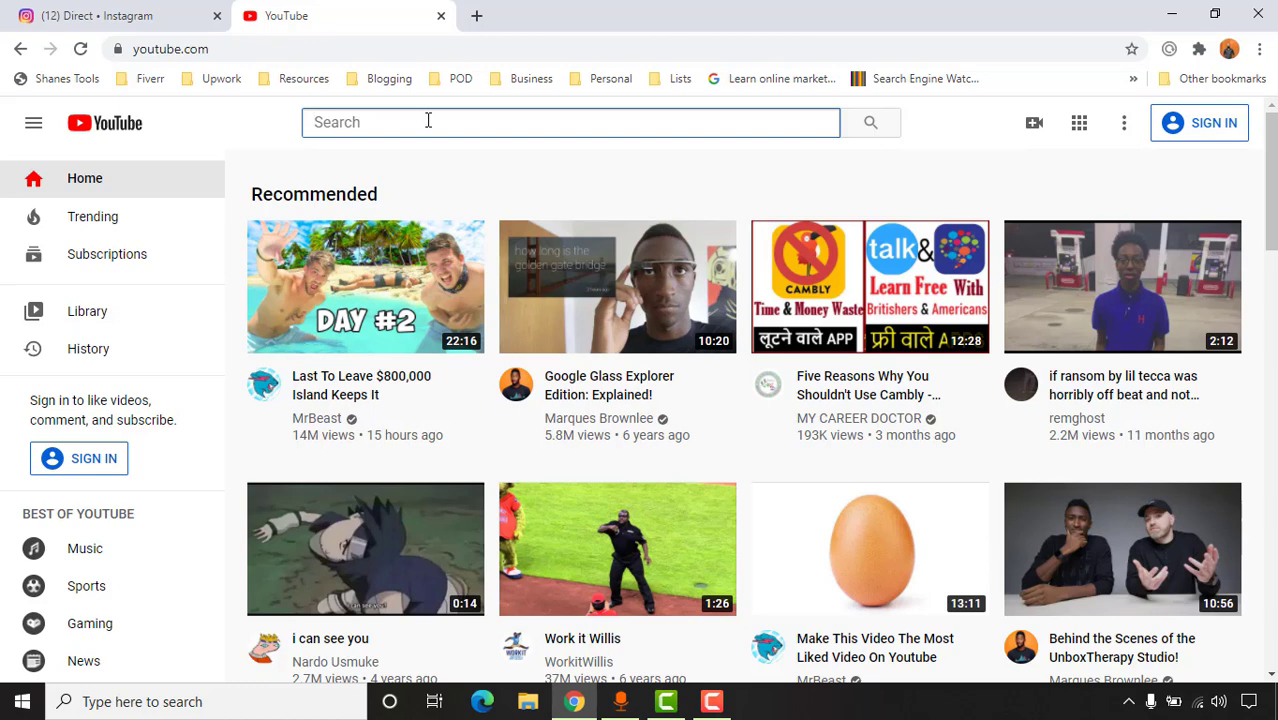
{"action": "left_click", "coordinate": [190, 15]}
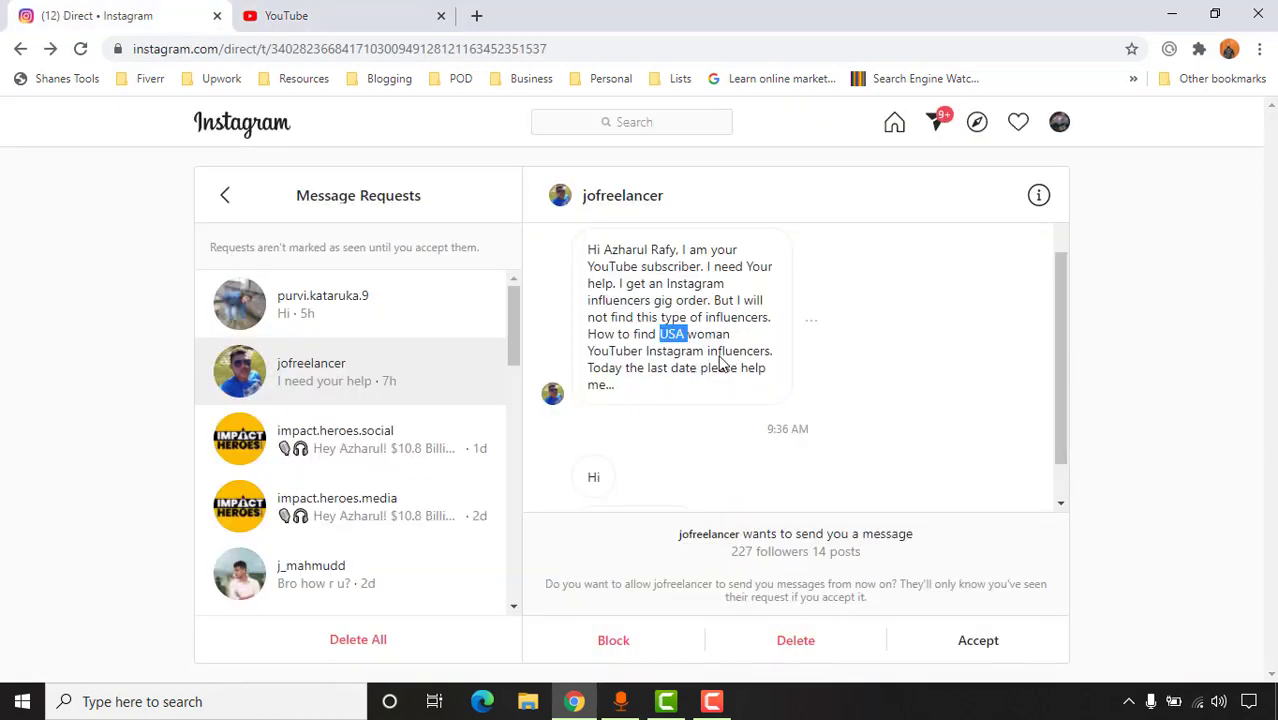
Search YouTube for "living cost in california"
{"action": "left_click", "coordinate": [320, 14]}
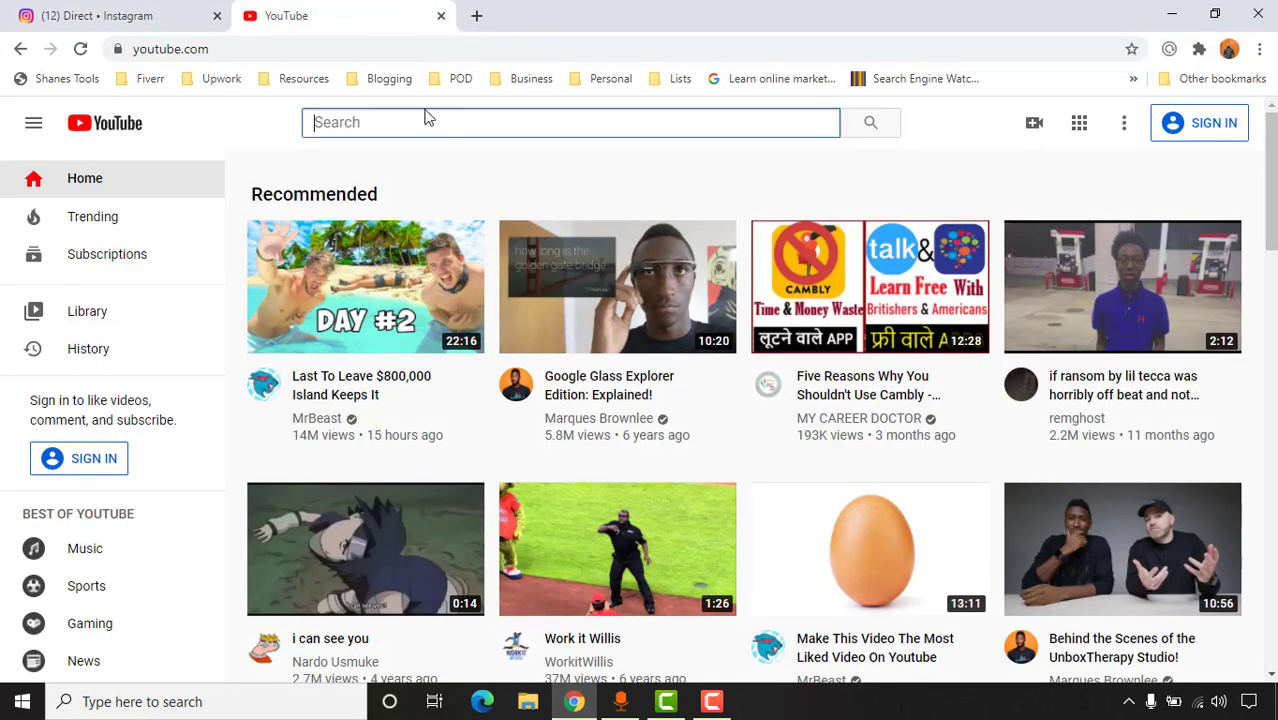
{"action": "type", "text": "li"}
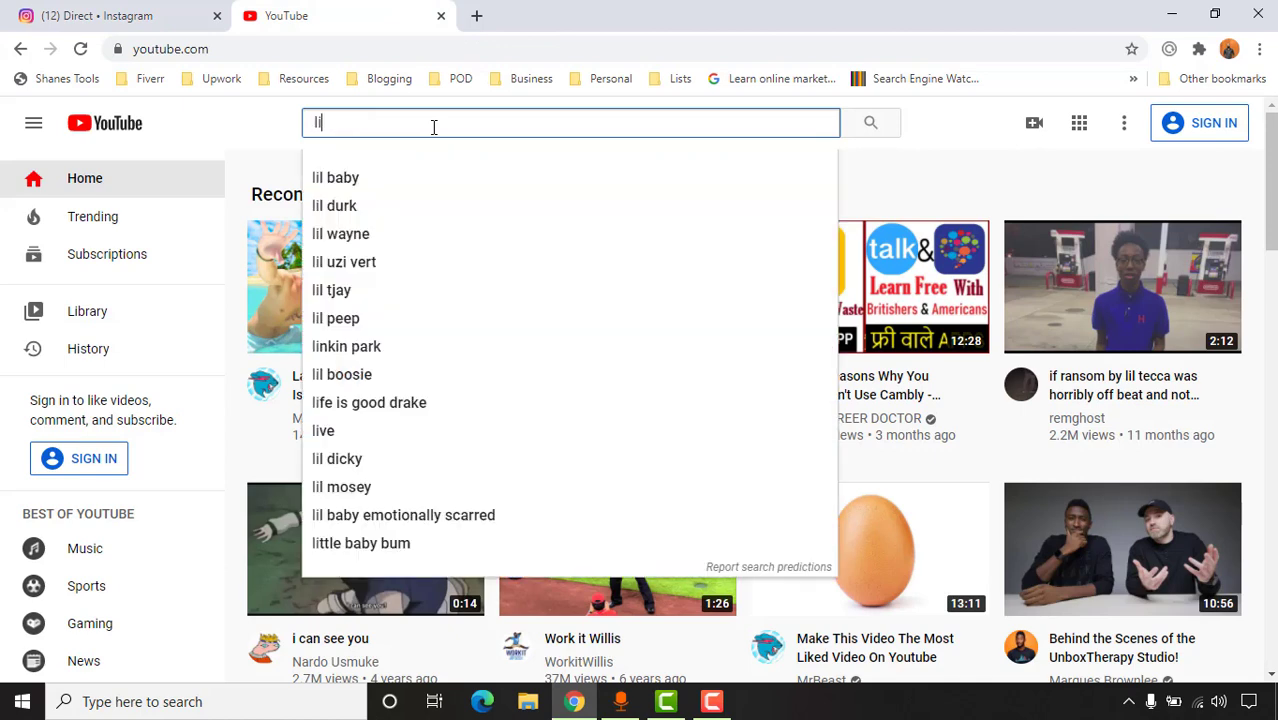
{"action": "type", "text": "ving cost in"}
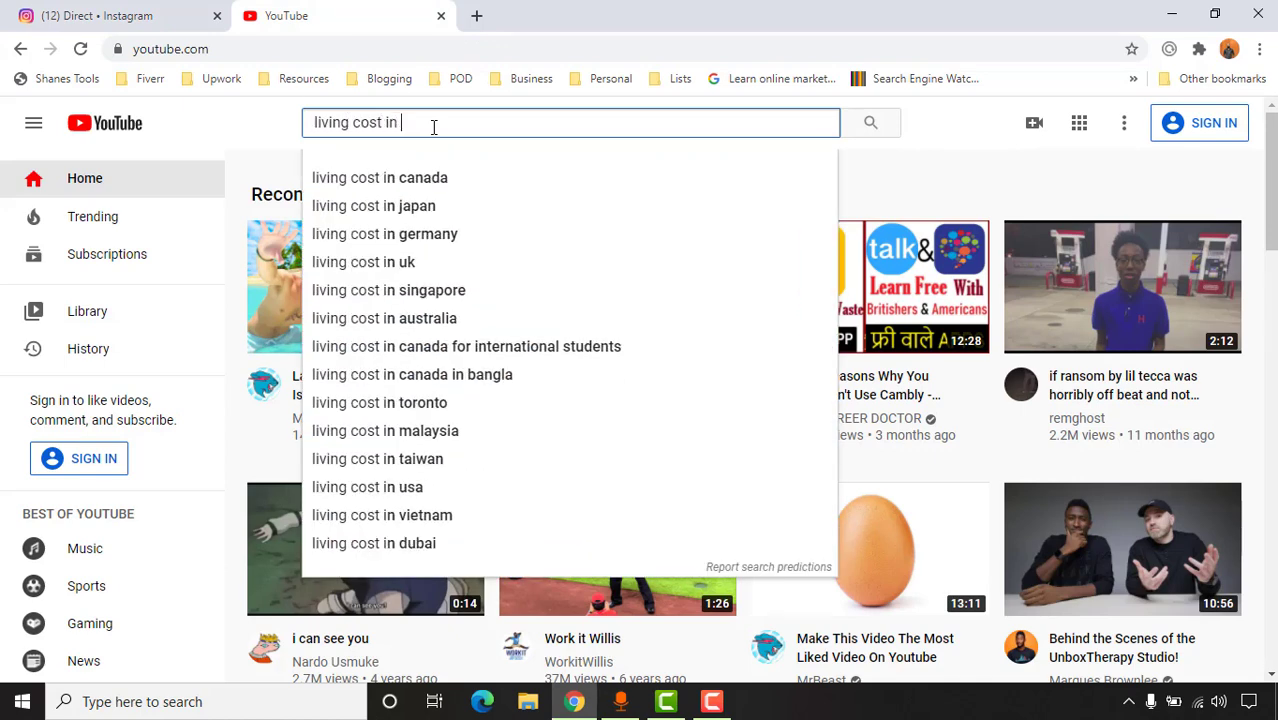
{"action": "type", "text": " california"}
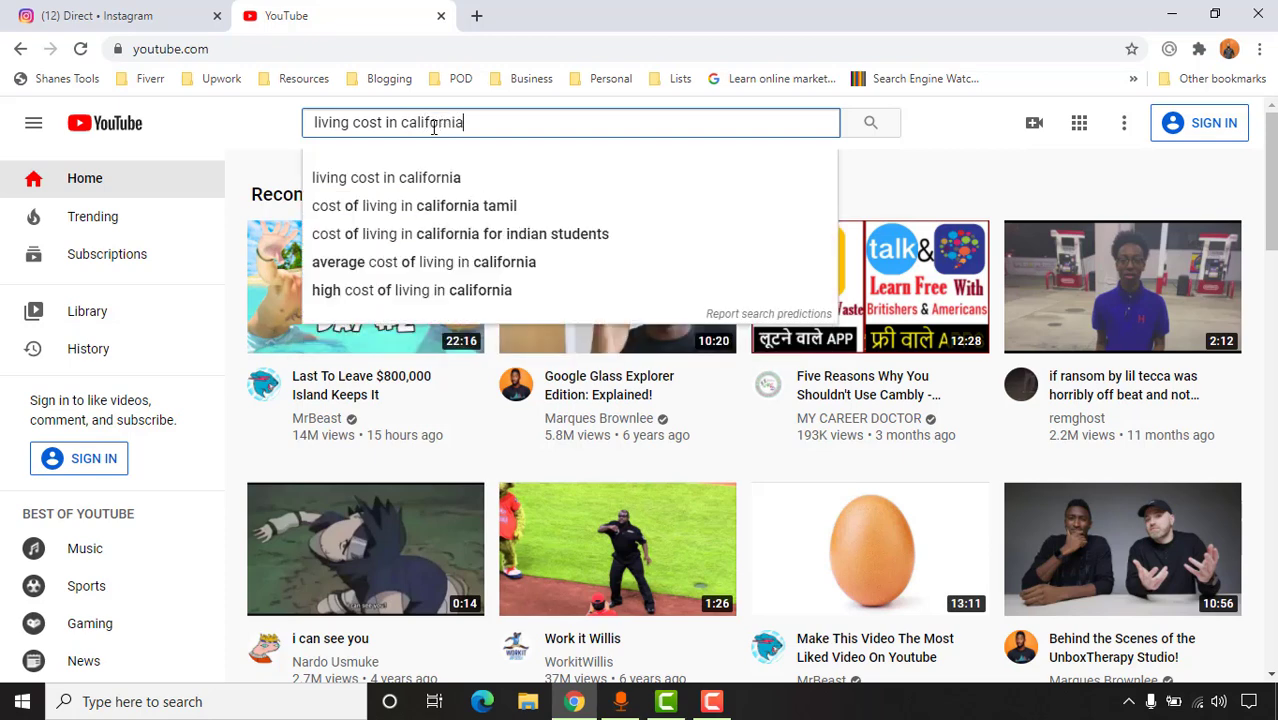
{"action": "key", "text": "Return"}
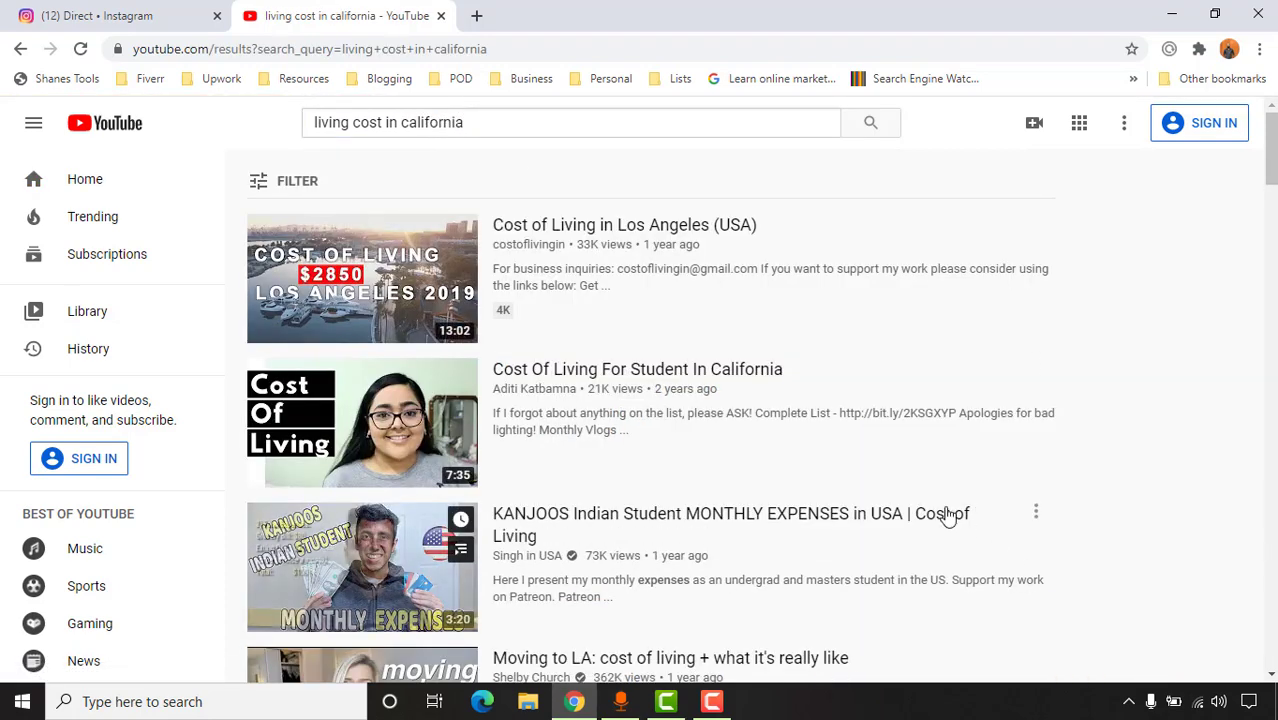
Open the channels behind "Cost Of Living For Student In California" and "Moving to LA: cost of living + what it's really like" in new tabs
{"action": "mouse_move", "coordinate": [377, 447]}
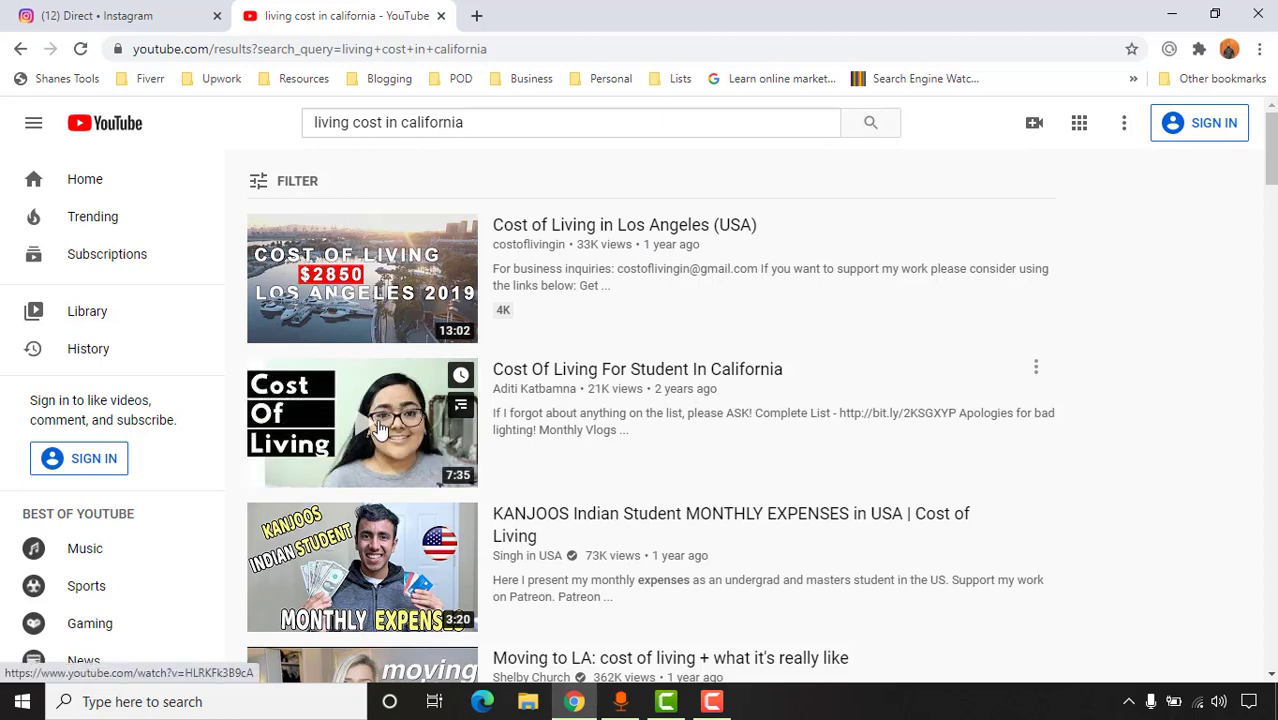
{"action": "right_click", "coordinate": [540, 396]}
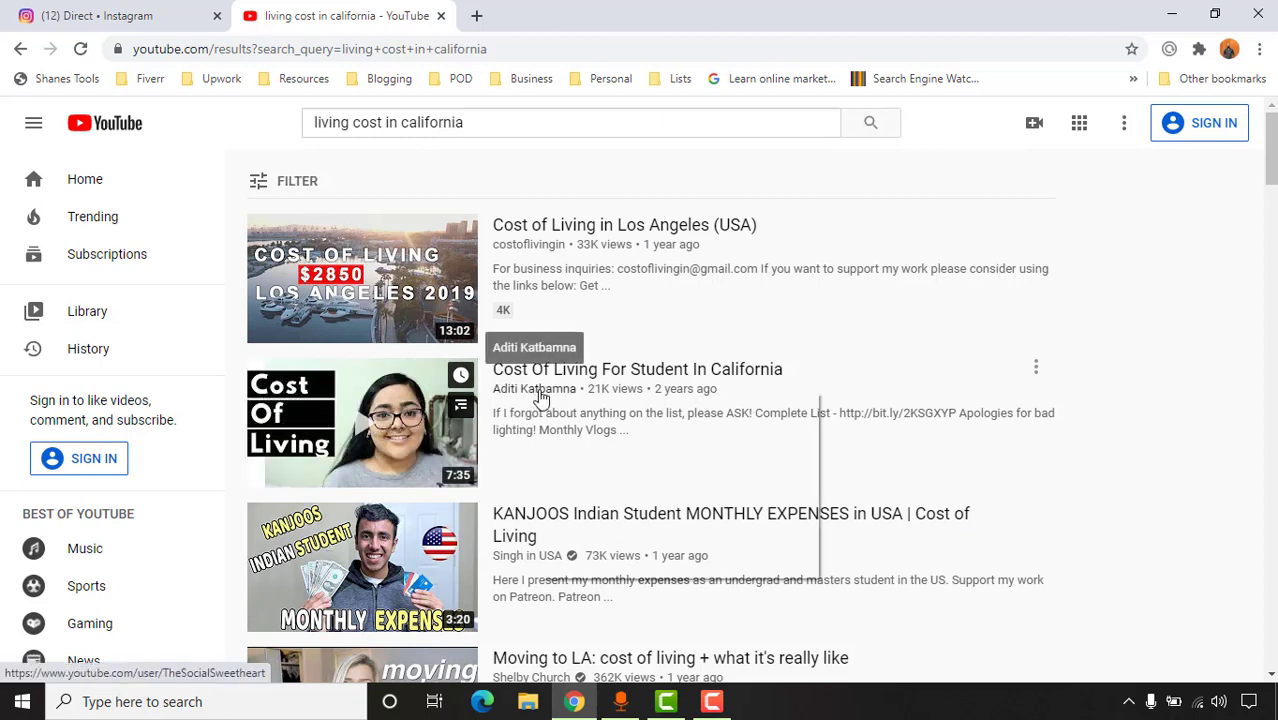
{"action": "left_click", "coordinate": [560, 404]}
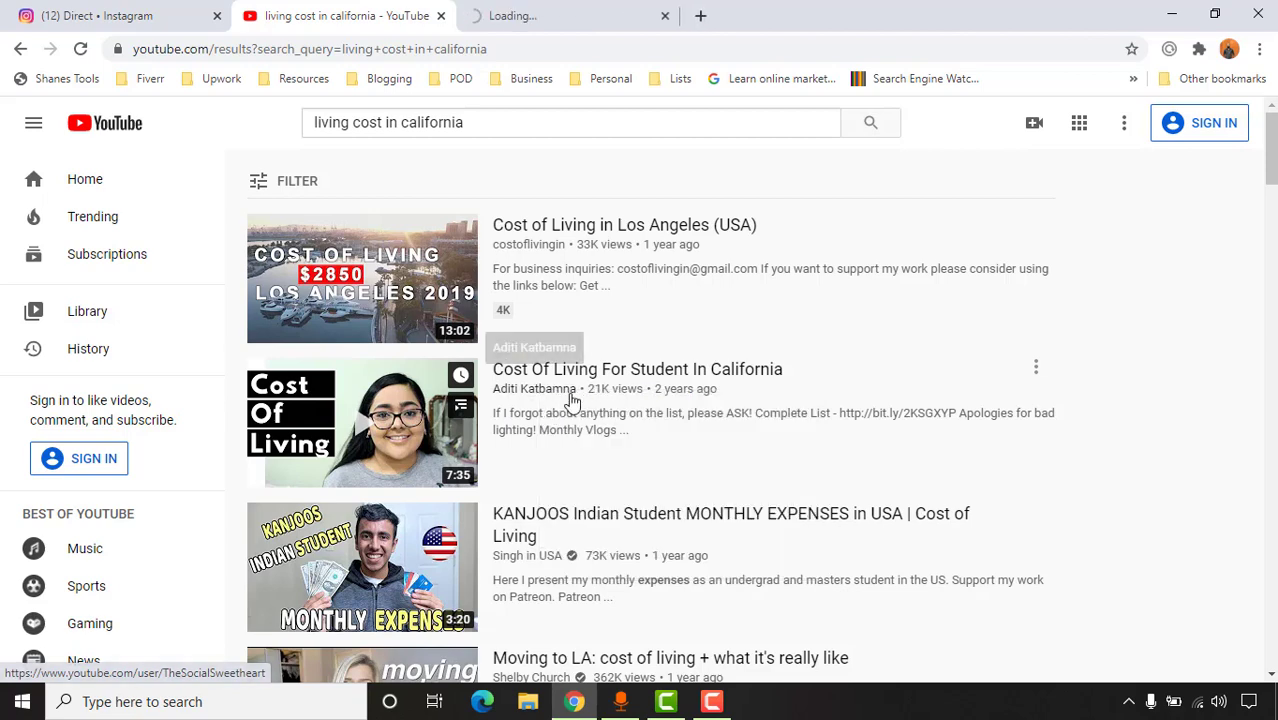
{"action": "scroll", "coordinate": [892, 442], "scroll_direction": "down", "scroll_amount": 3}
{"action": "mouse_move", "coordinate": [373, 427]}
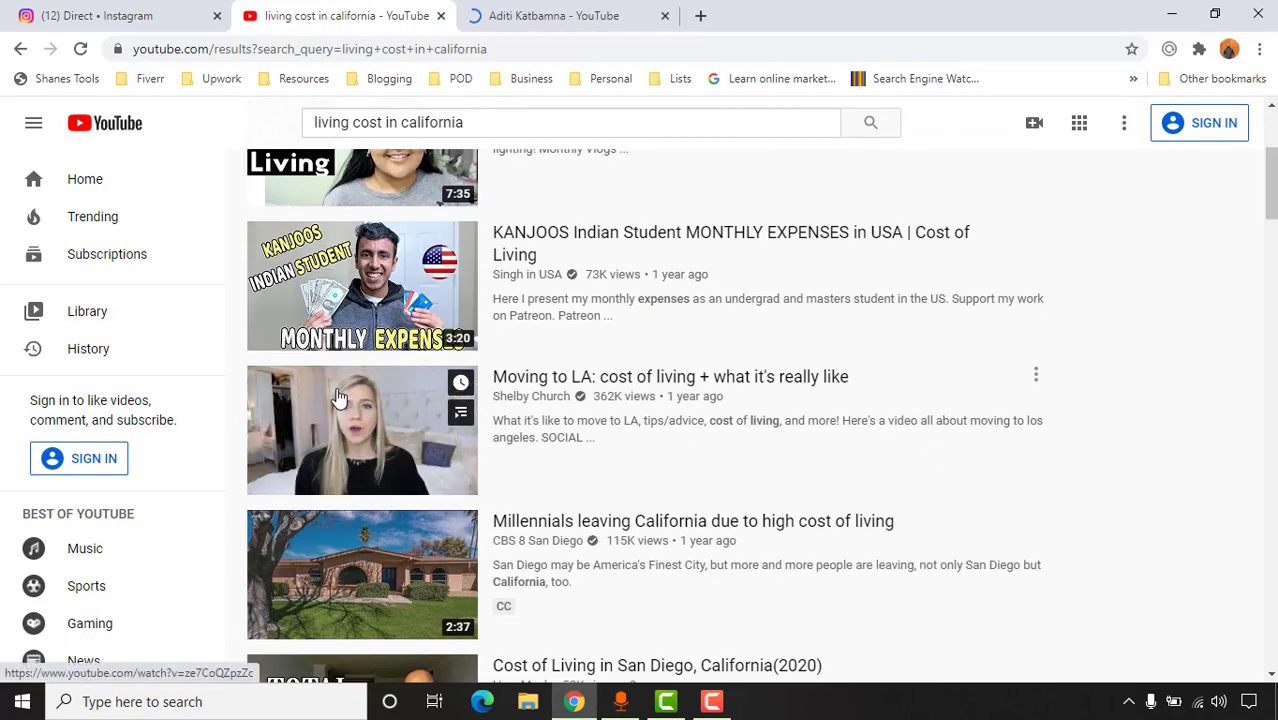
{"action": "right_click", "coordinate": [531, 401]}
{"action": "left_click", "coordinate": [545, 414]}
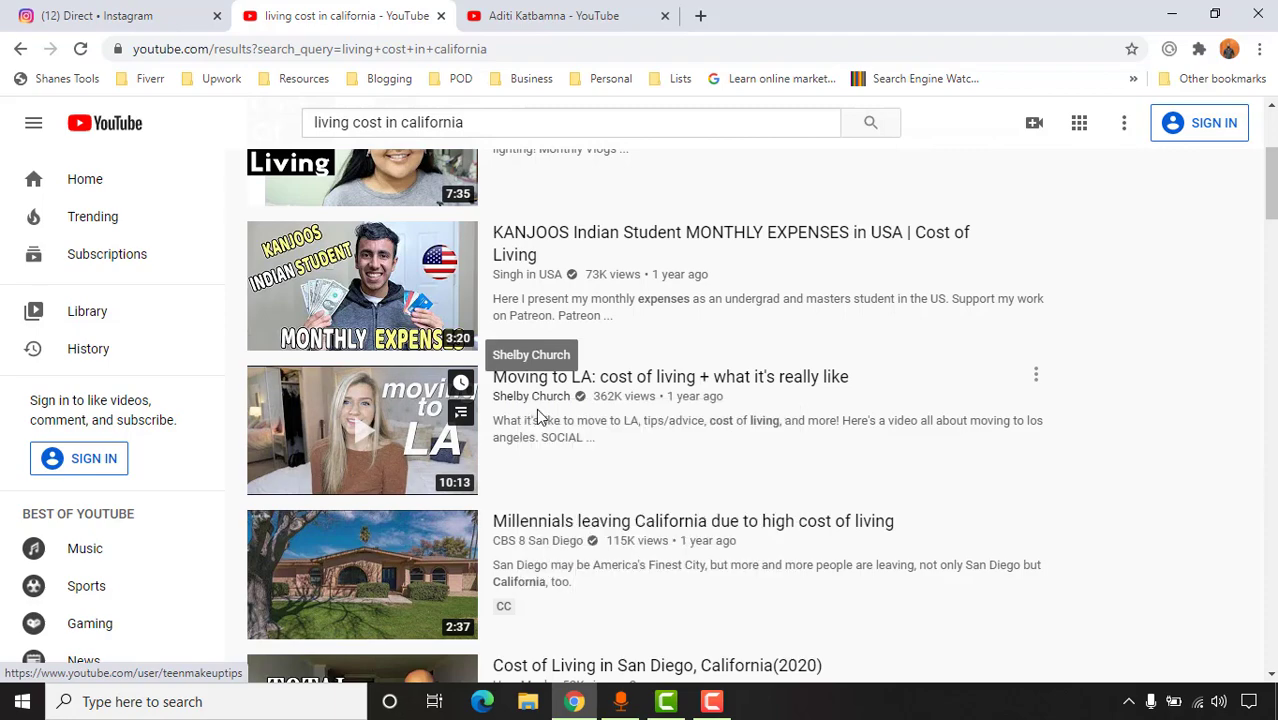
Open the linguamarina channel from the "How much money do you need to live happily in California (USA)?" result in a new tab
{"action": "scroll", "coordinate": [719, 422], "scroll_direction": "down", "scroll_amount": 4}
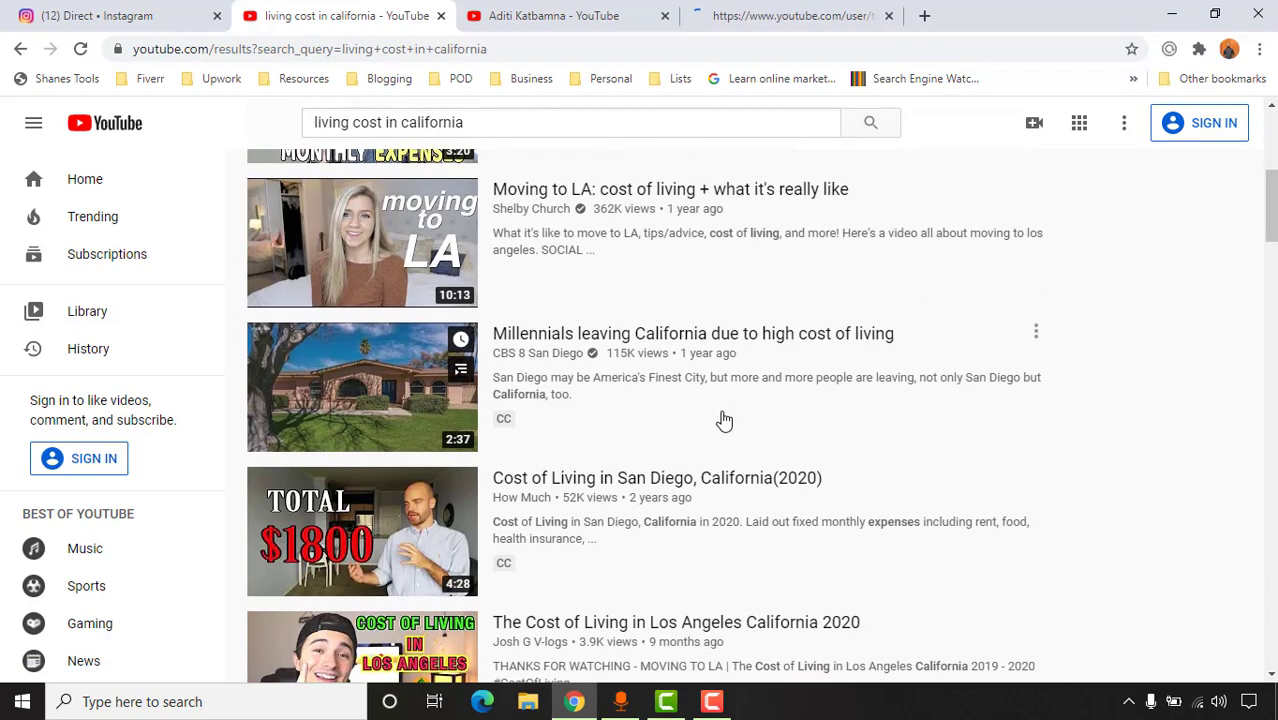
{"action": "scroll", "coordinate": [724, 418], "scroll_direction": "down", "scroll_amount": 4}
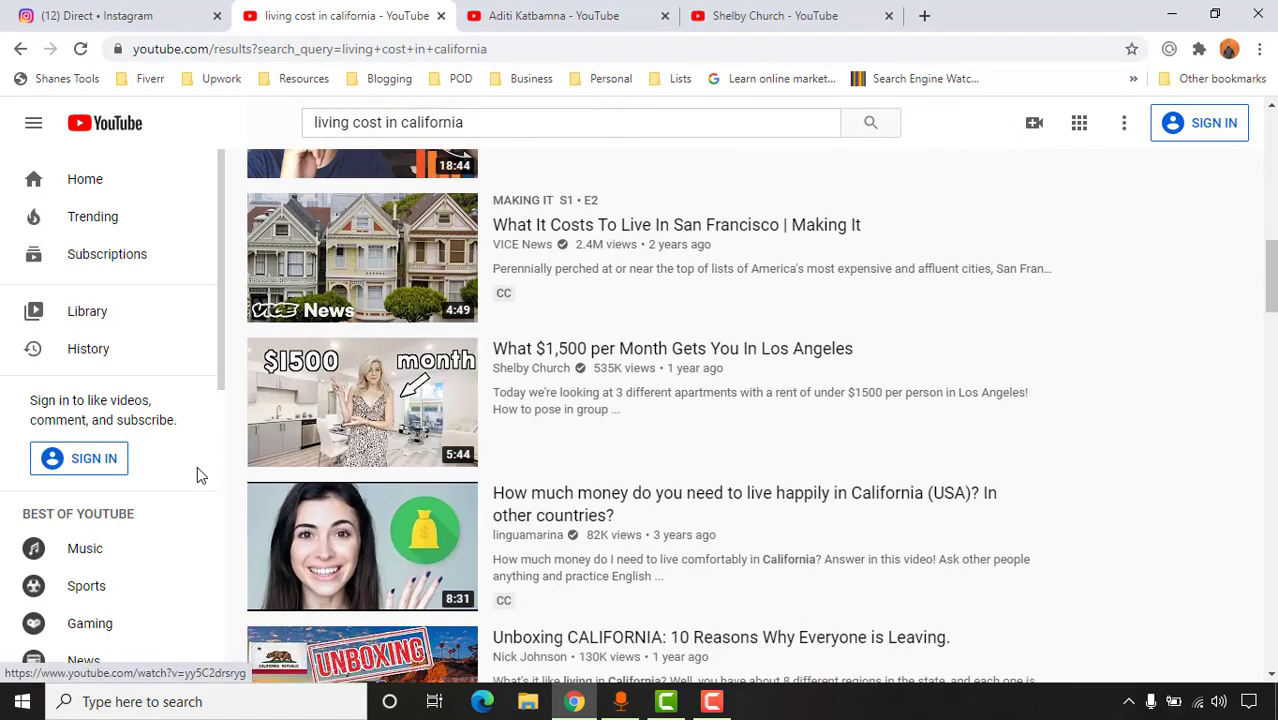
{"action": "scroll", "coordinate": [583, 532], "scroll_direction": "down", "scroll_amount": 1}
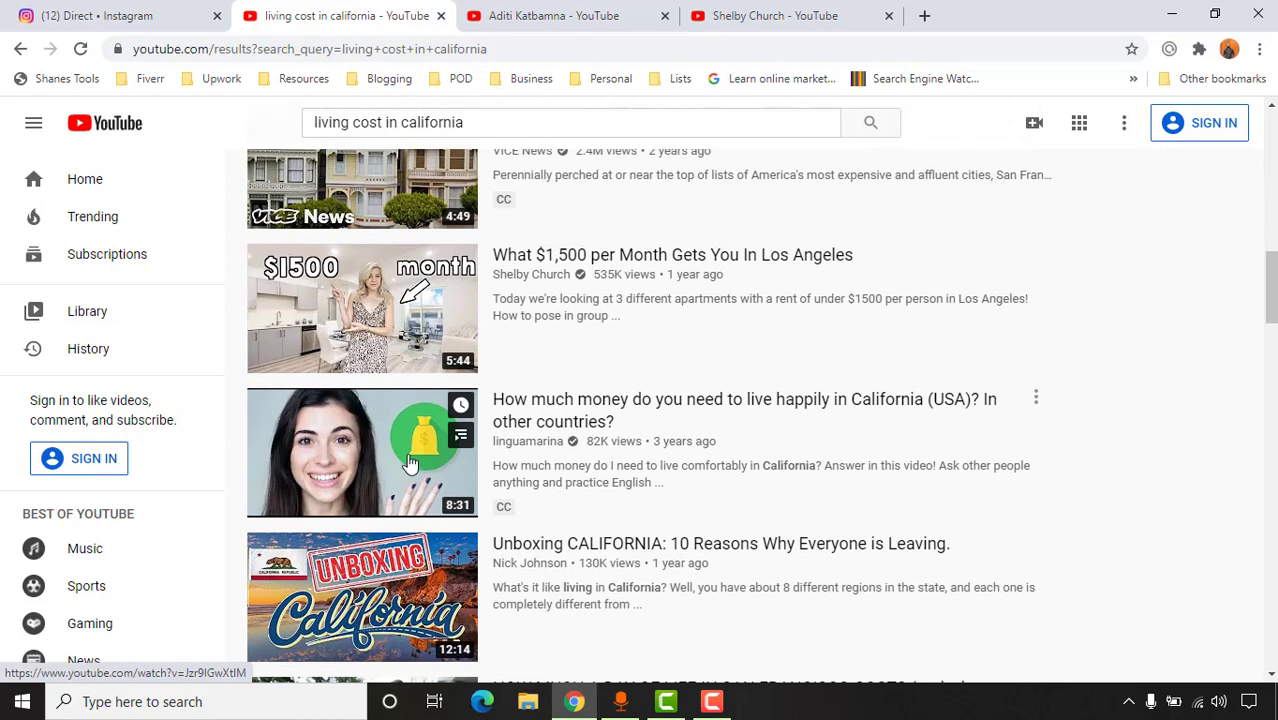
{"action": "right_click", "coordinate": [547, 445]}
{"action": "left_click", "coordinate": [610, 458]}
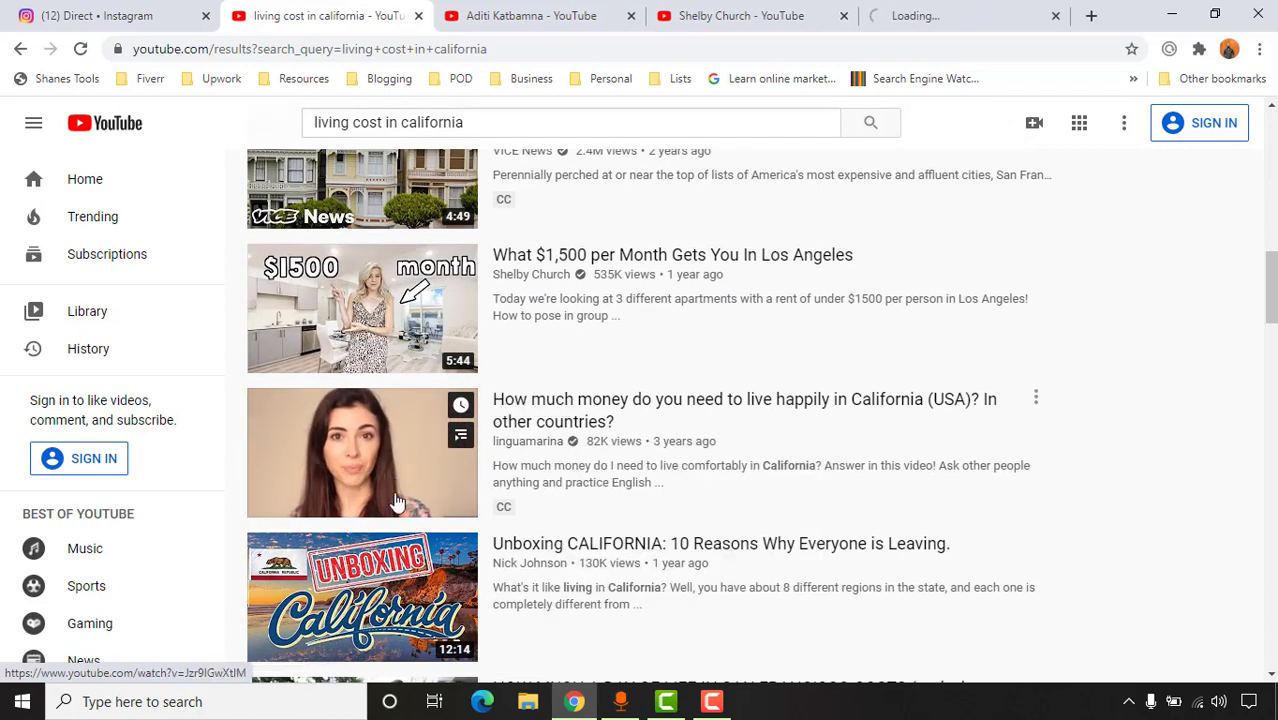
Look through the remaining search results and related videos for more women YouTubers covering life in California
{"action": "scroll", "coordinate": [395, 510], "scroll_direction": "down", "scroll_amount": 3}
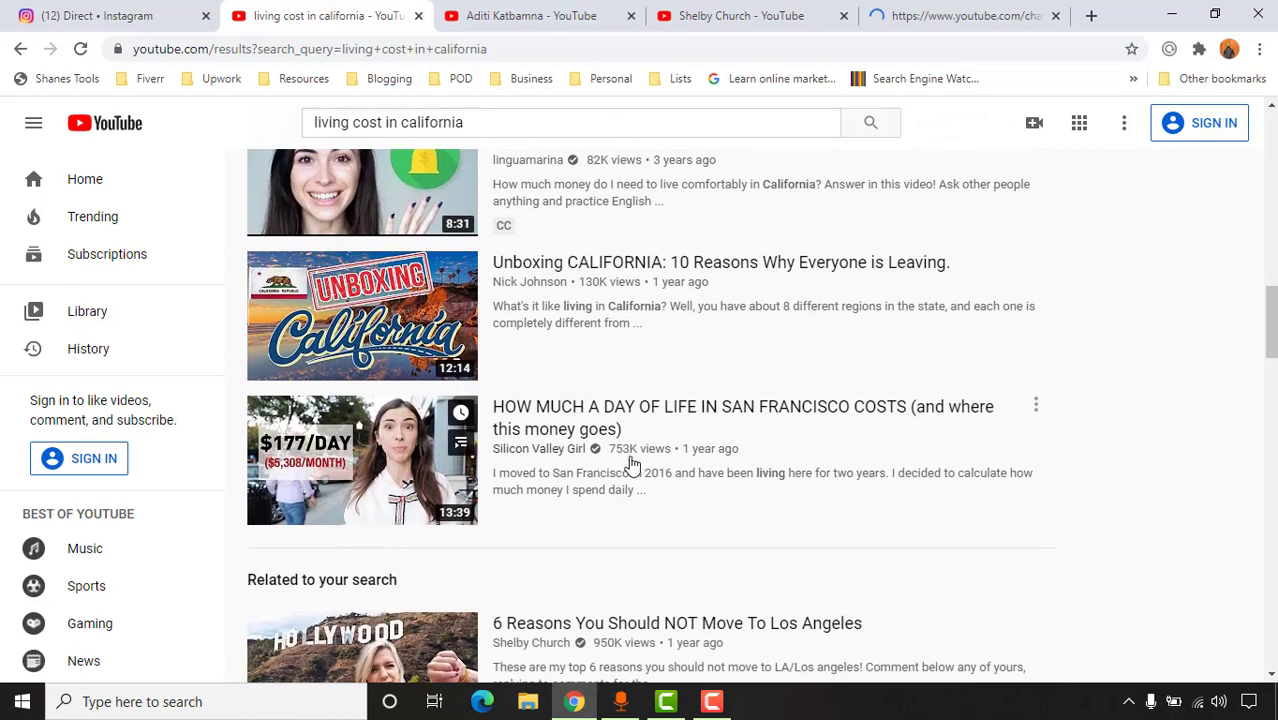
{"action": "scroll", "coordinate": [650, 468], "scroll_direction": "down", "scroll_amount": 2}
{"action": "scroll", "coordinate": [680, 470], "scroll_direction": "up", "scroll_amount": 3}
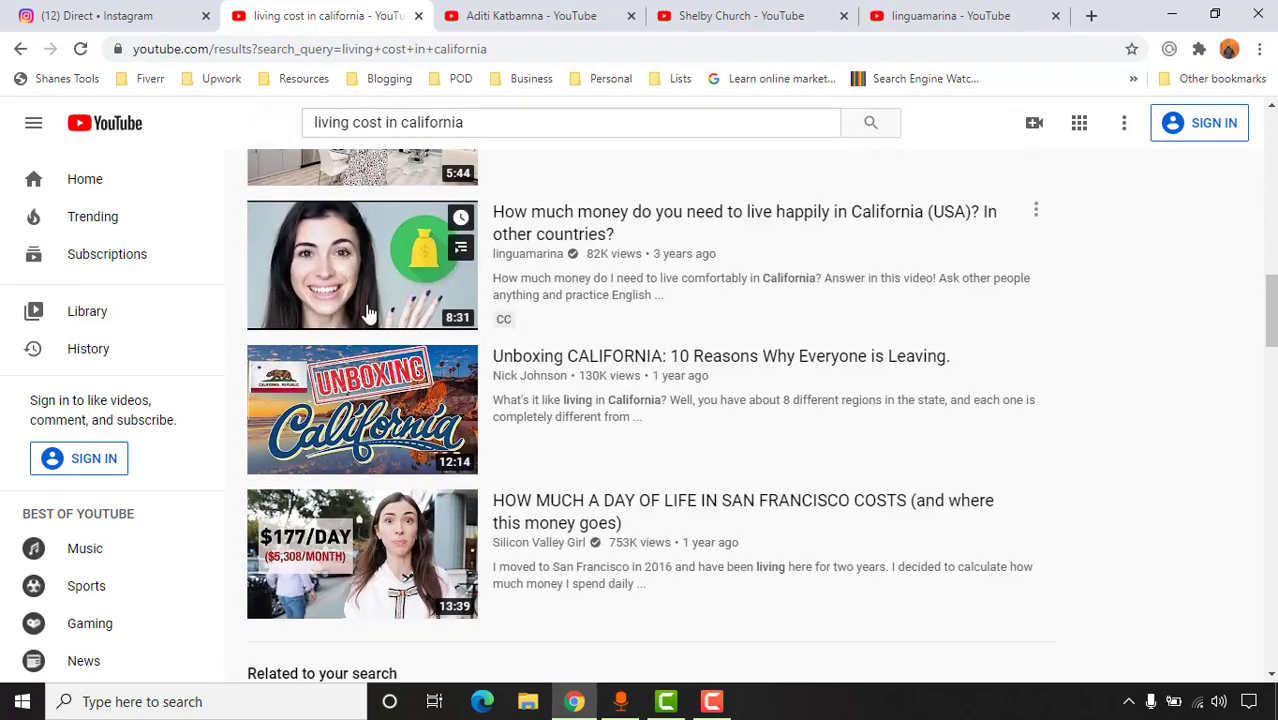
{"action": "scroll", "coordinate": [887, 536], "scroll_direction": "down", "scroll_amount": 4}
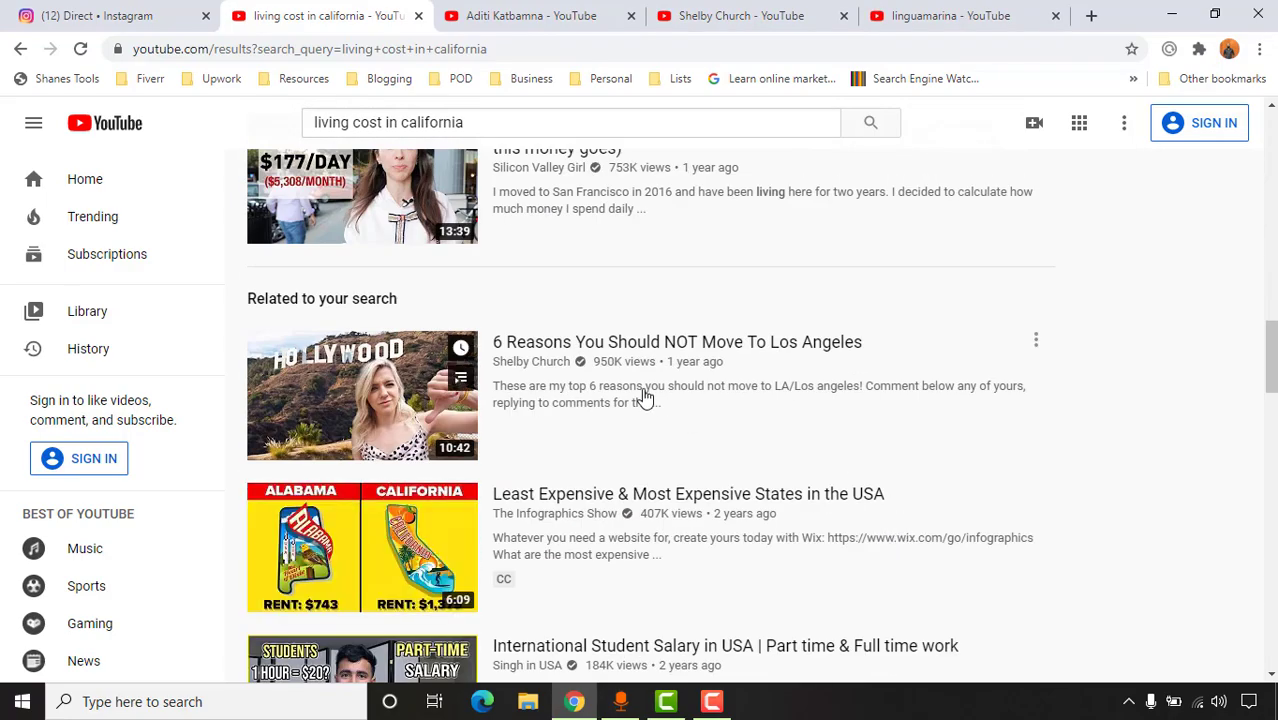
{"action": "scroll", "coordinate": [458, 538], "scroll_direction": "down", "scroll_amount": 4}
{"action": "scroll", "coordinate": [458, 538], "scroll_direction": "up", "scroll_amount": 7}
Check the location in the About details of the "Cost Of Living For Student In California" creator's channel, highlight it, and close that channel
{"action": "left_click", "coordinate": [542, 12]}
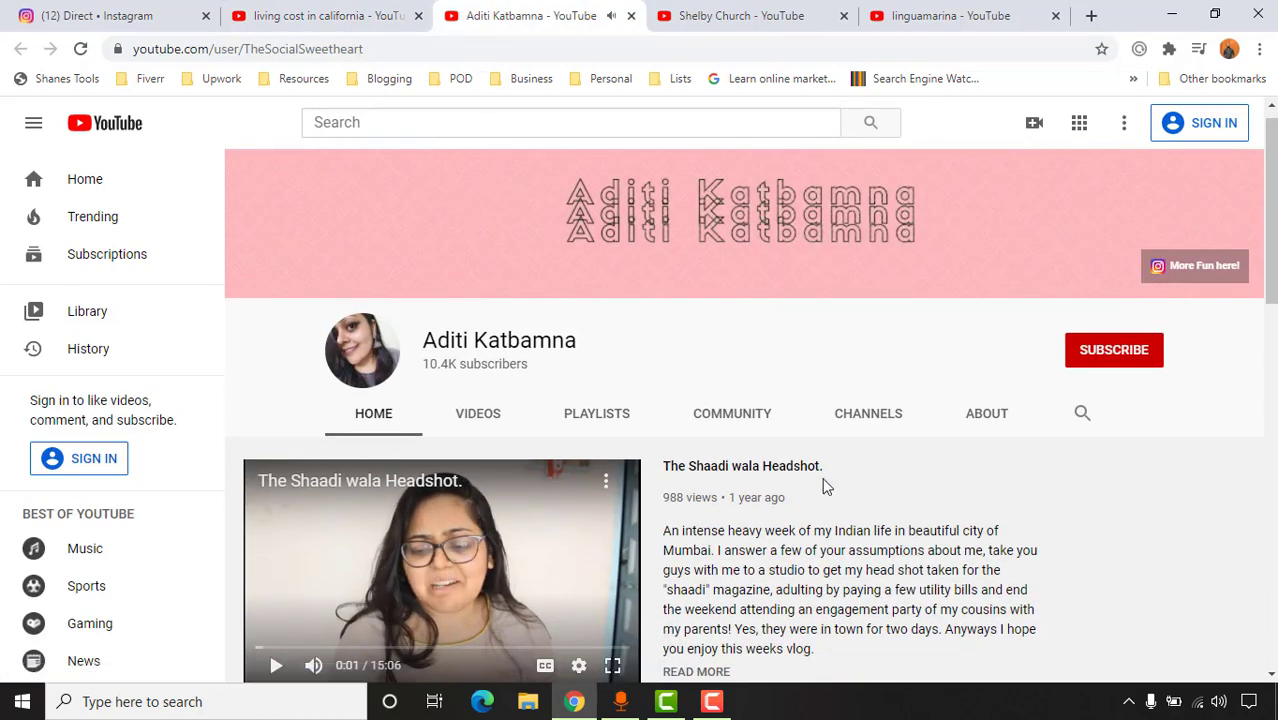
{"action": "left_click", "coordinate": [988, 415]}
{"action": "scroll", "coordinate": [566, 508], "scroll_direction": "down", "scroll_amount": 3}
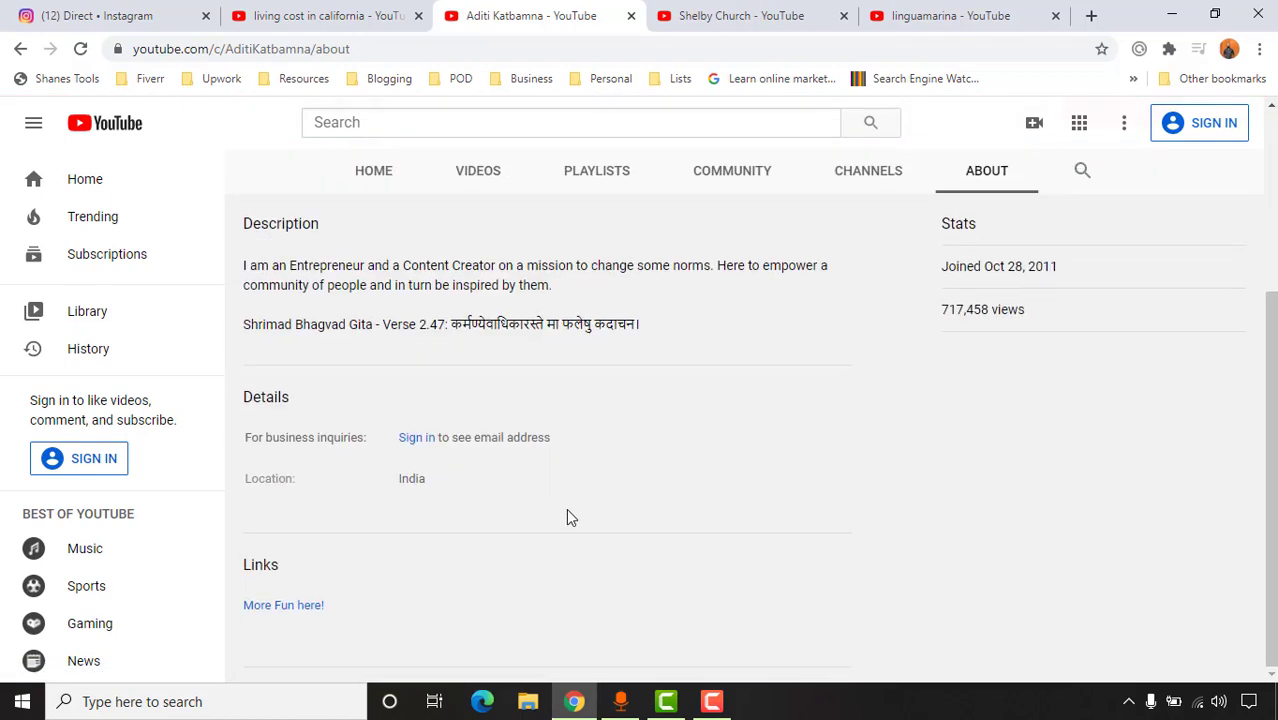
{"action": "double_click", "coordinate": [415, 480]}
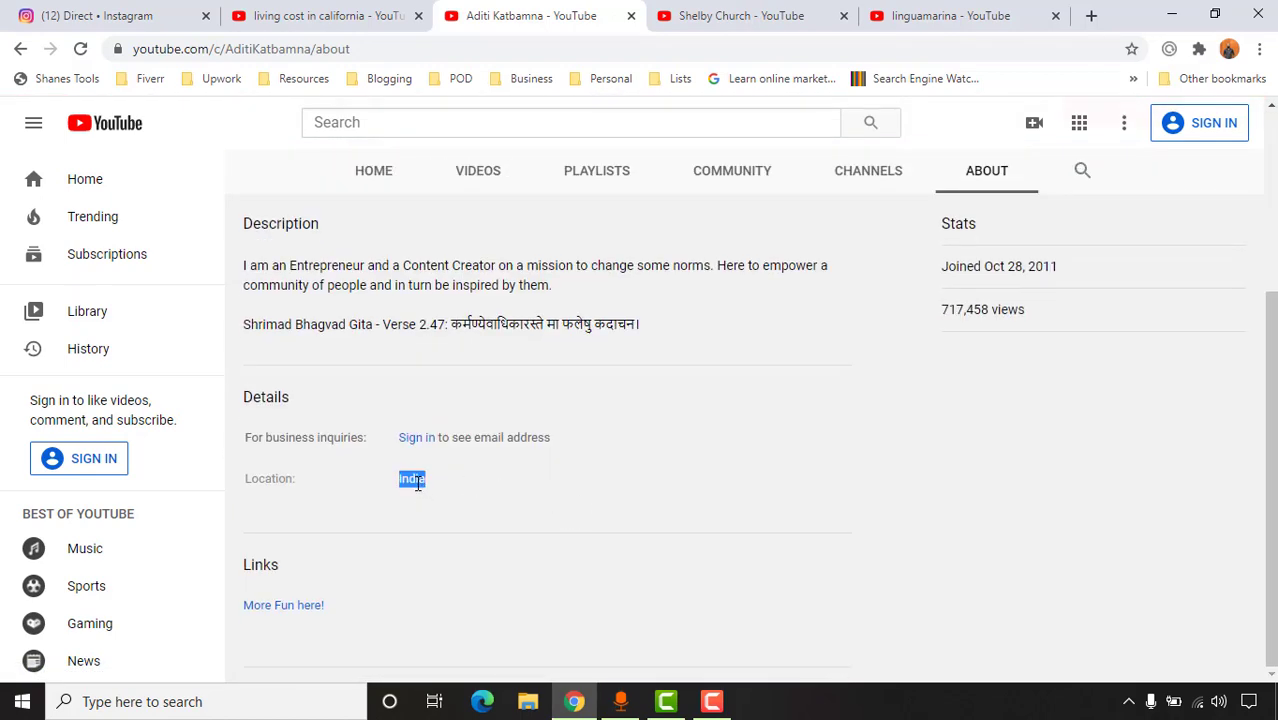
{"action": "scroll", "coordinate": [603, 427], "scroll_direction": "up", "scroll_amount": 2}
{"action": "scroll", "coordinate": [603, 427], "scroll_direction": "up", "scroll_amount": 1}
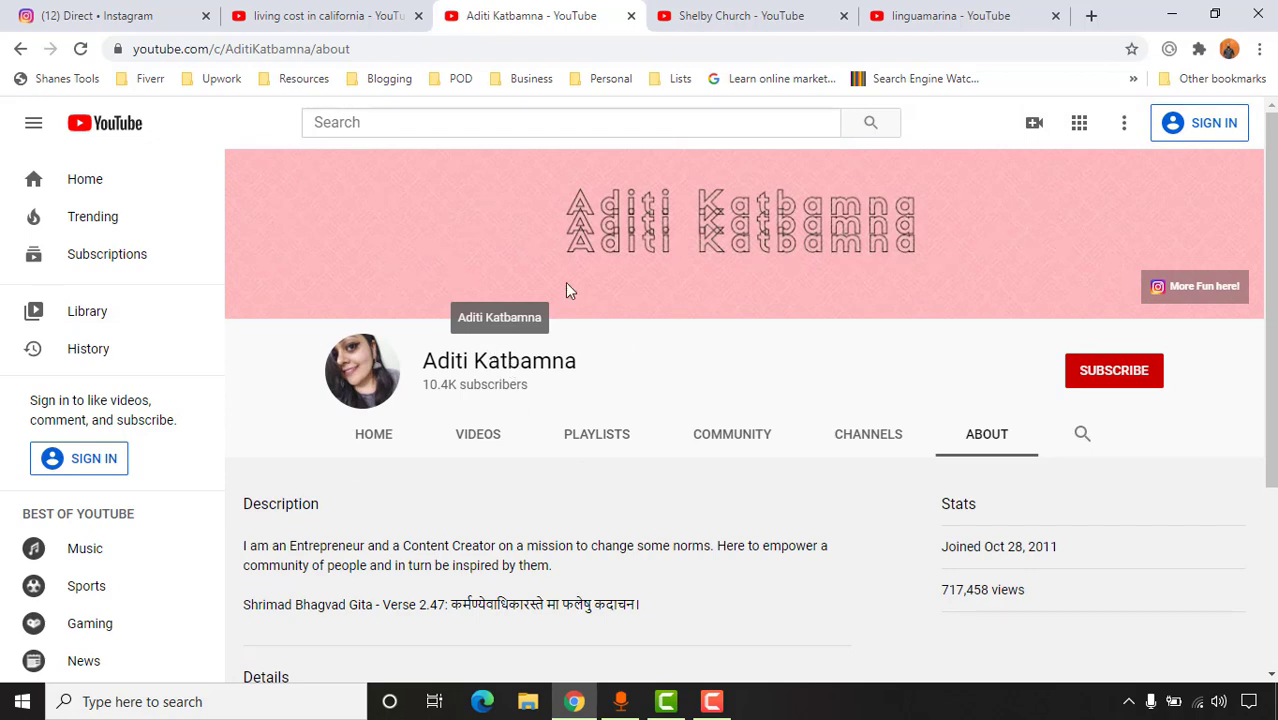
{"action": "left_click", "coordinate": [631, 15]}
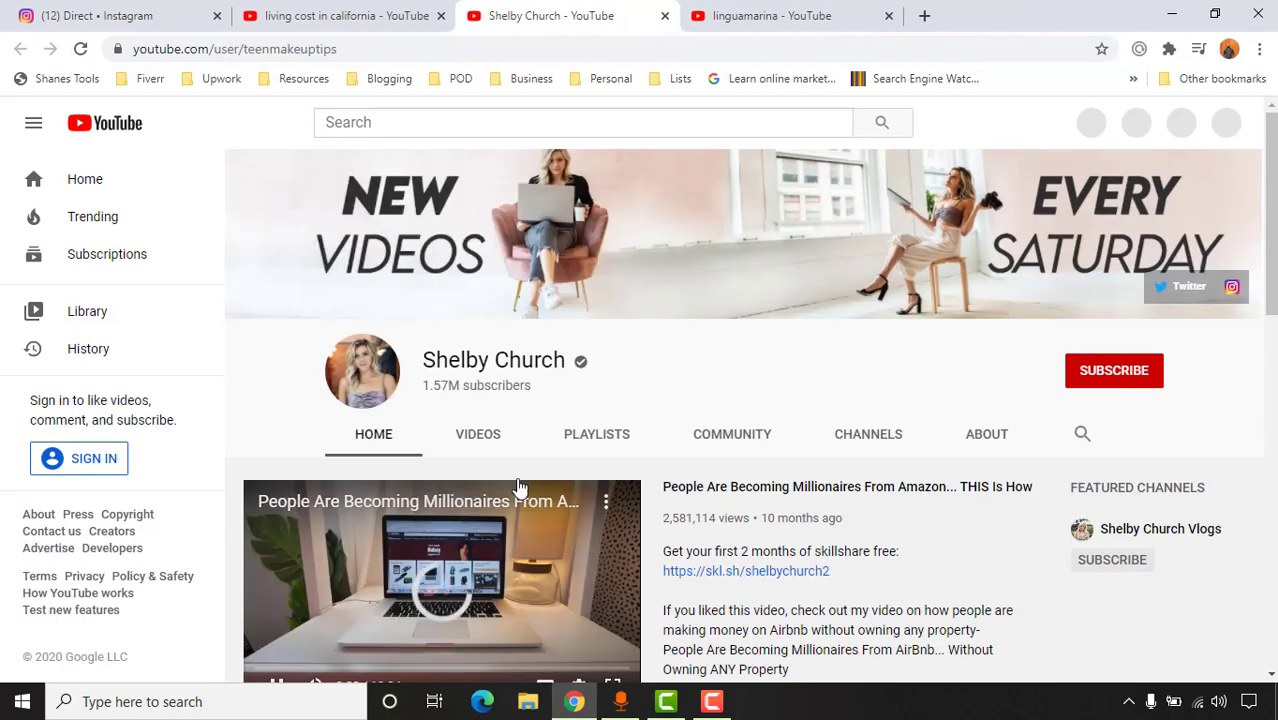
Check the location in the About details of the "Moving to LA" creator's channel and highlight it
{"action": "left_click", "coordinate": [995, 423]}
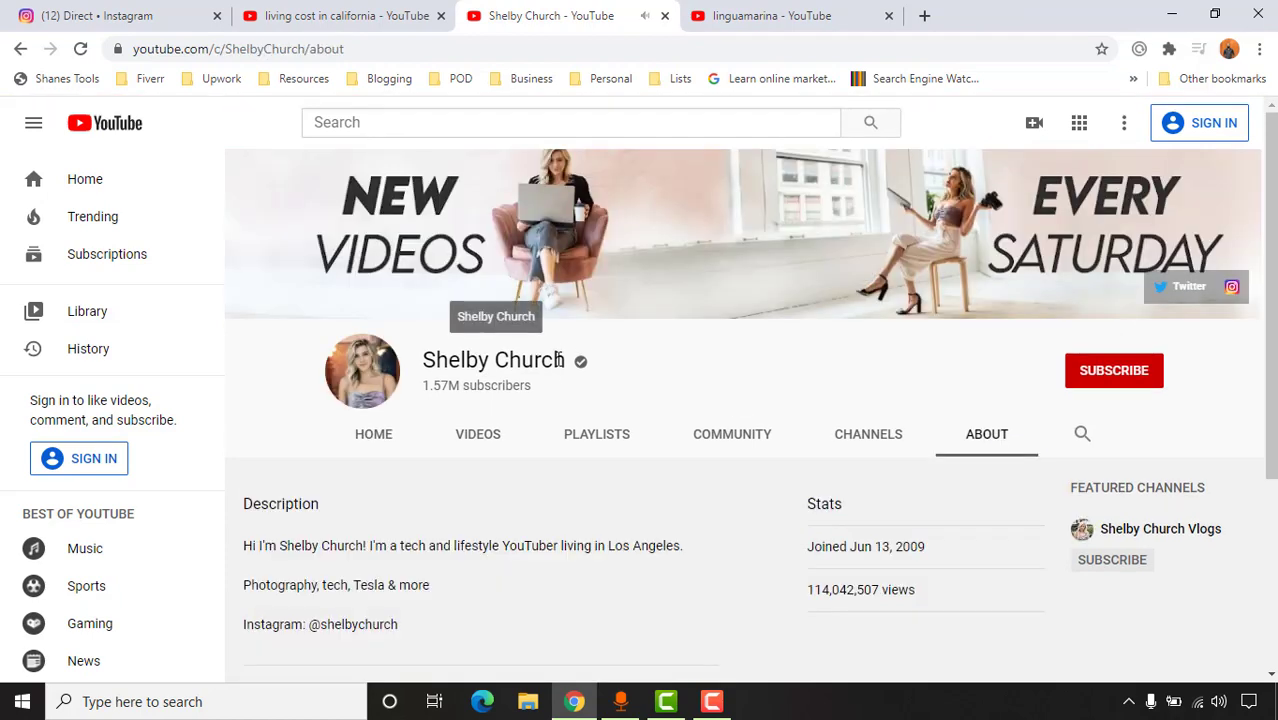
{"action": "scroll", "coordinate": [785, 482], "scroll_direction": "down", "scroll_amount": 1}
{"action": "scroll", "coordinate": [785, 482], "scroll_direction": "down", "scroll_amount": 1}
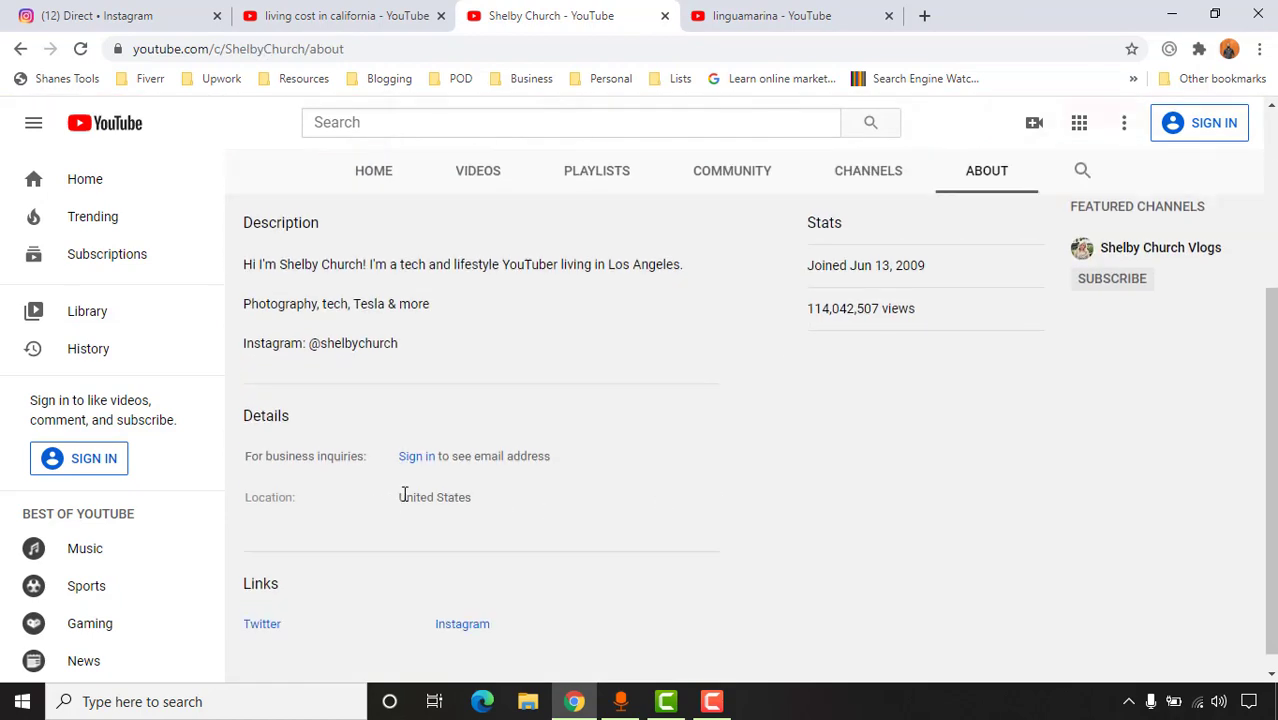
{"action": "left_click_drag", "start_coordinate": [401, 497], "coordinate": [448, 500]}
Check the location in linguamarina's About details and open the channel's linked Instagram profile
{"action": "left_click", "coordinate": [848, 5]}
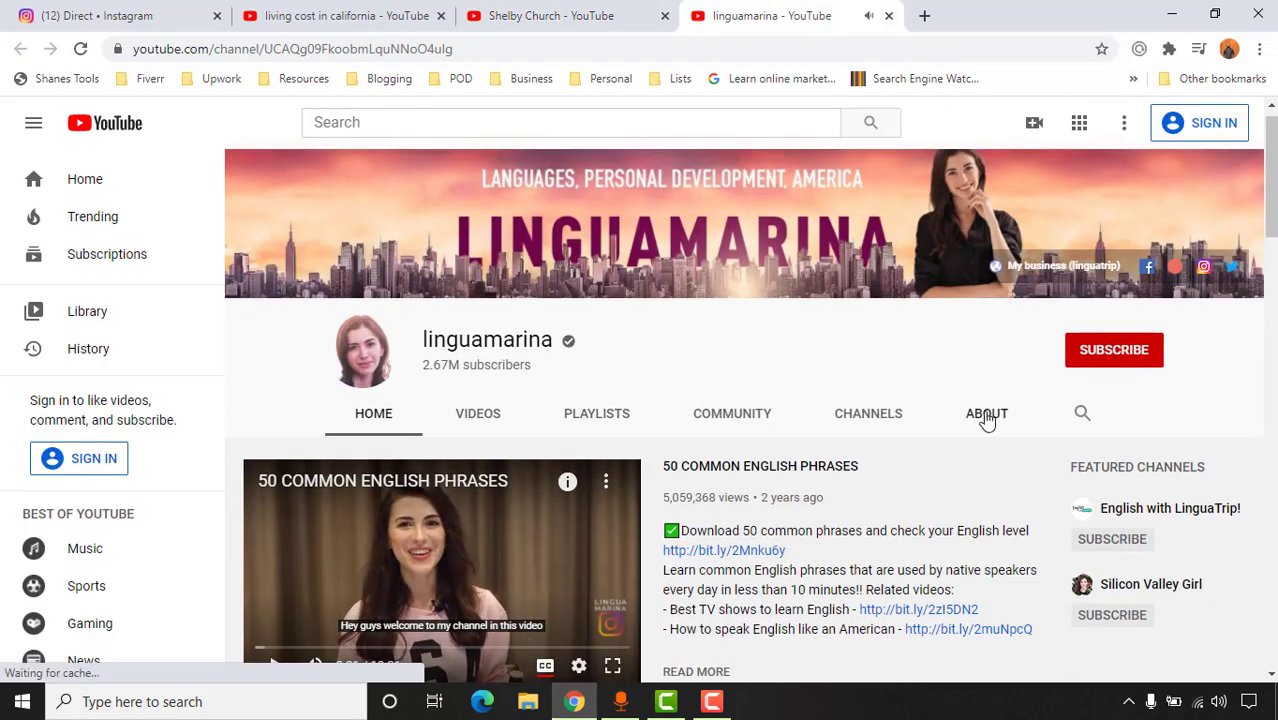
{"action": "left_click", "coordinate": [990, 418]}
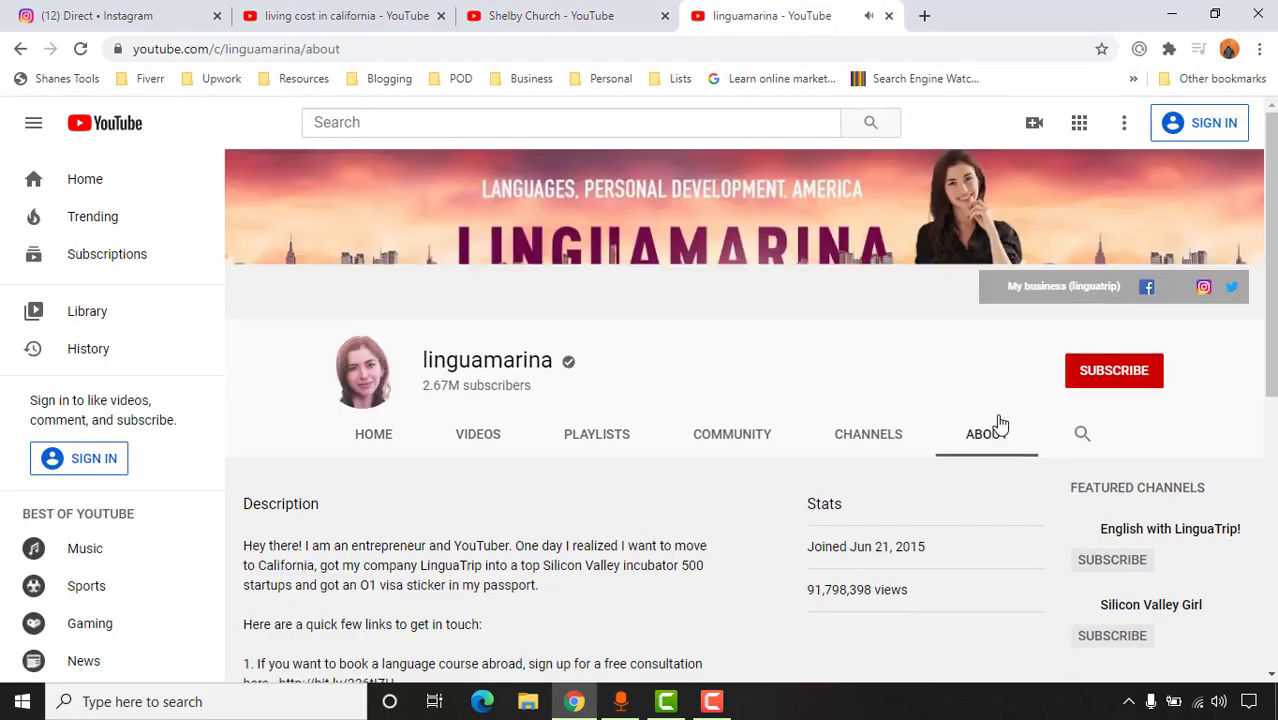
{"action": "scroll", "coordinate": [553, 491], "scroll_direction": "down", "scroll_amount": 5}
{"action": "scroll", "coordinate": [502, 524], "scroll_direction": "down", "scroll_amount": 1}
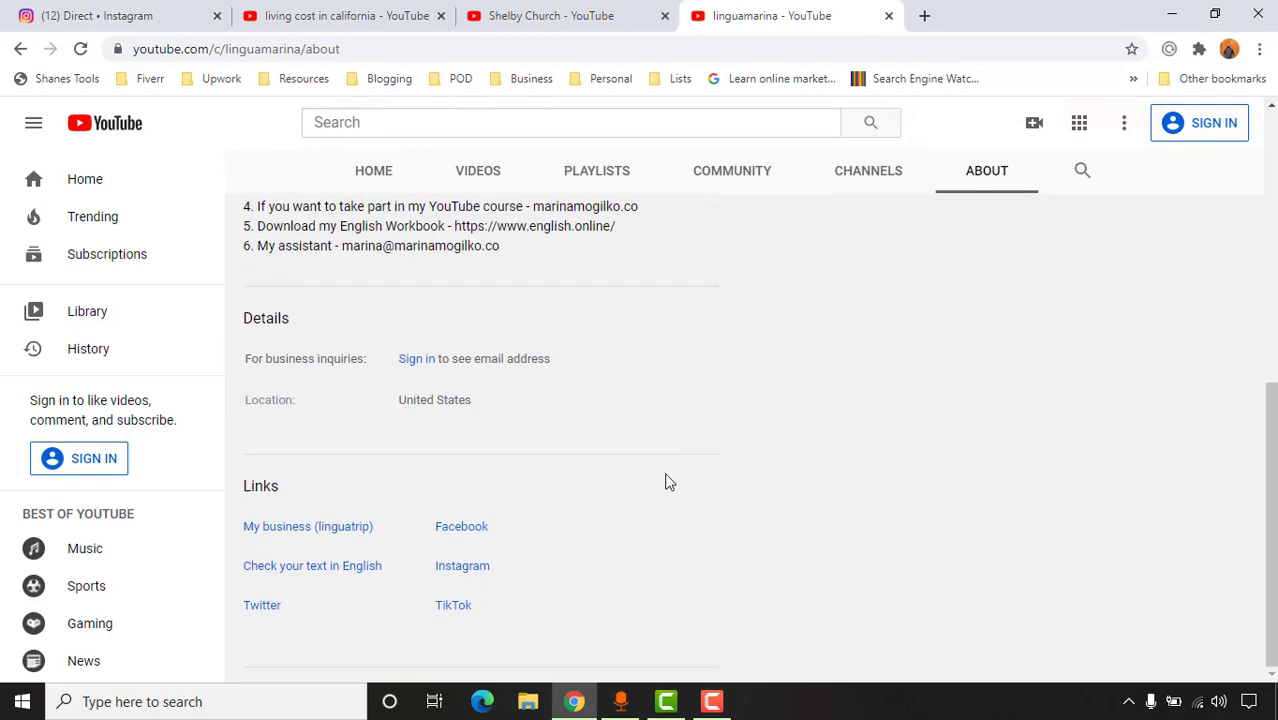
{"action": "left_click", "coordinate": [462, 566]}
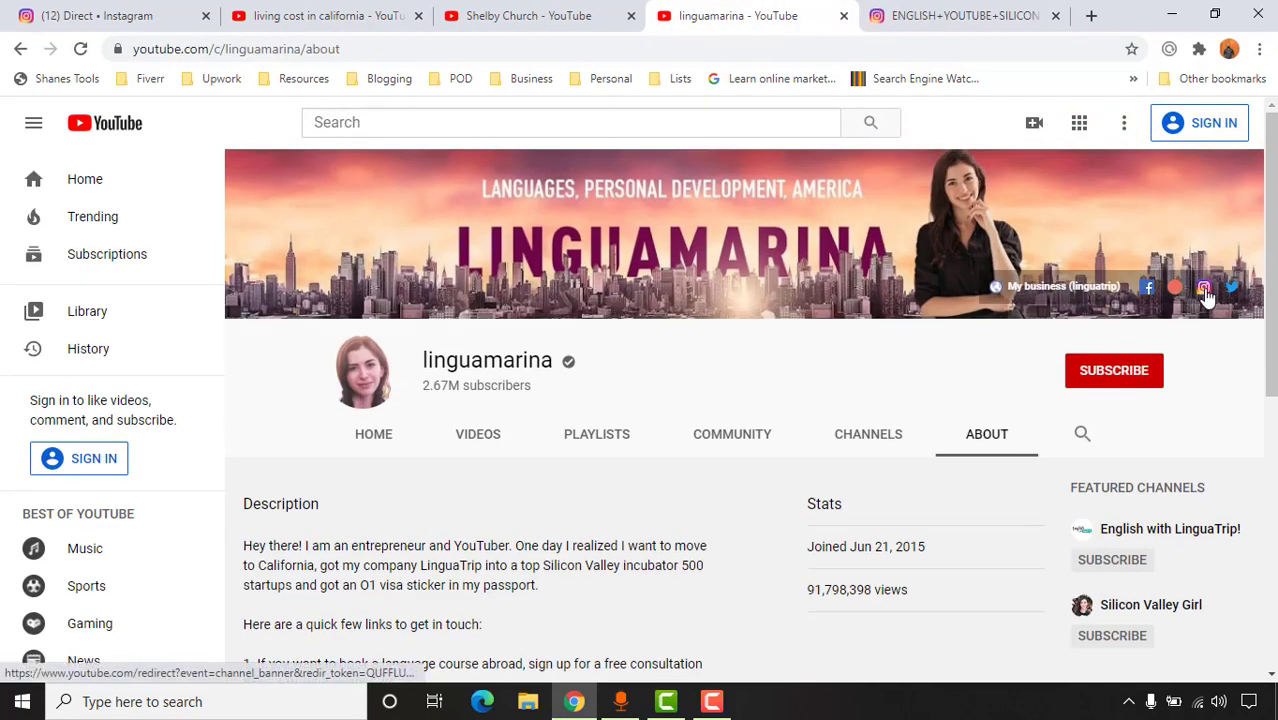
Return to the "Moving to LA" creator's channel and open the Instagram profile linked in its banner
{"action": "key", "text": "ctrl+shift+Tab"}
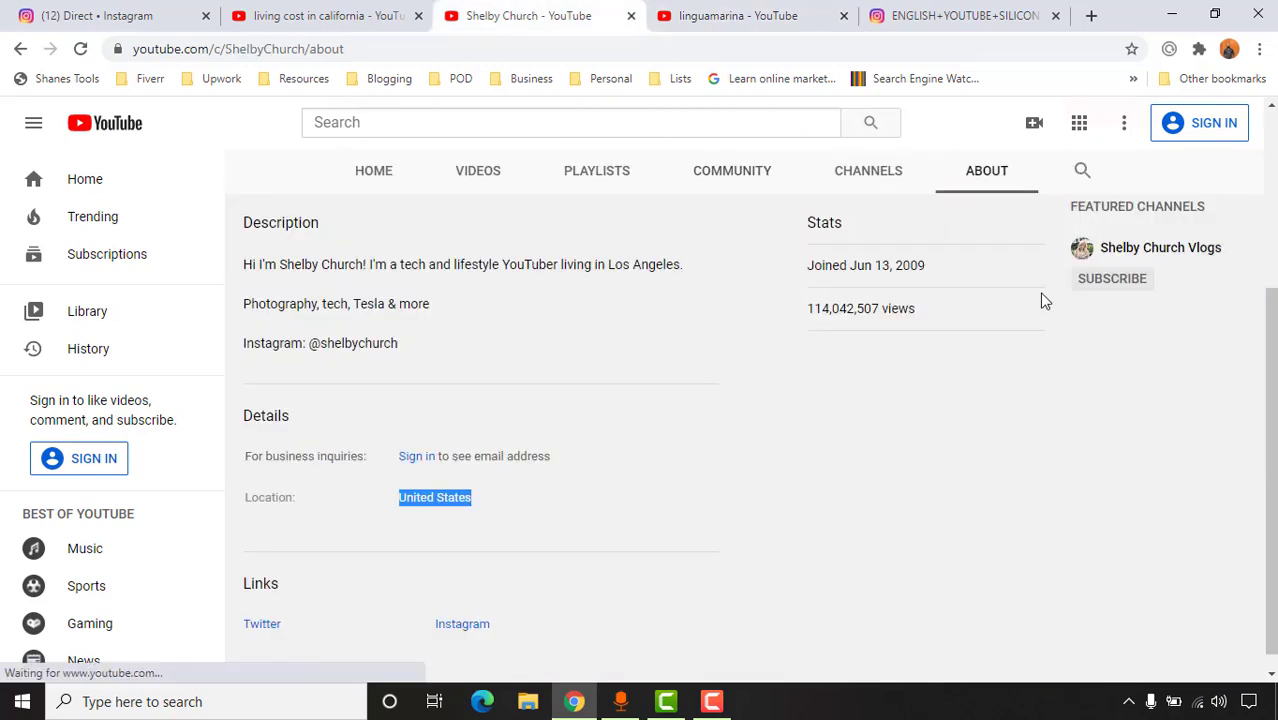
{"action": "scroll", "coordinate": [1143, 452], "scroll_direction": "up", "scroll_amount": 3}
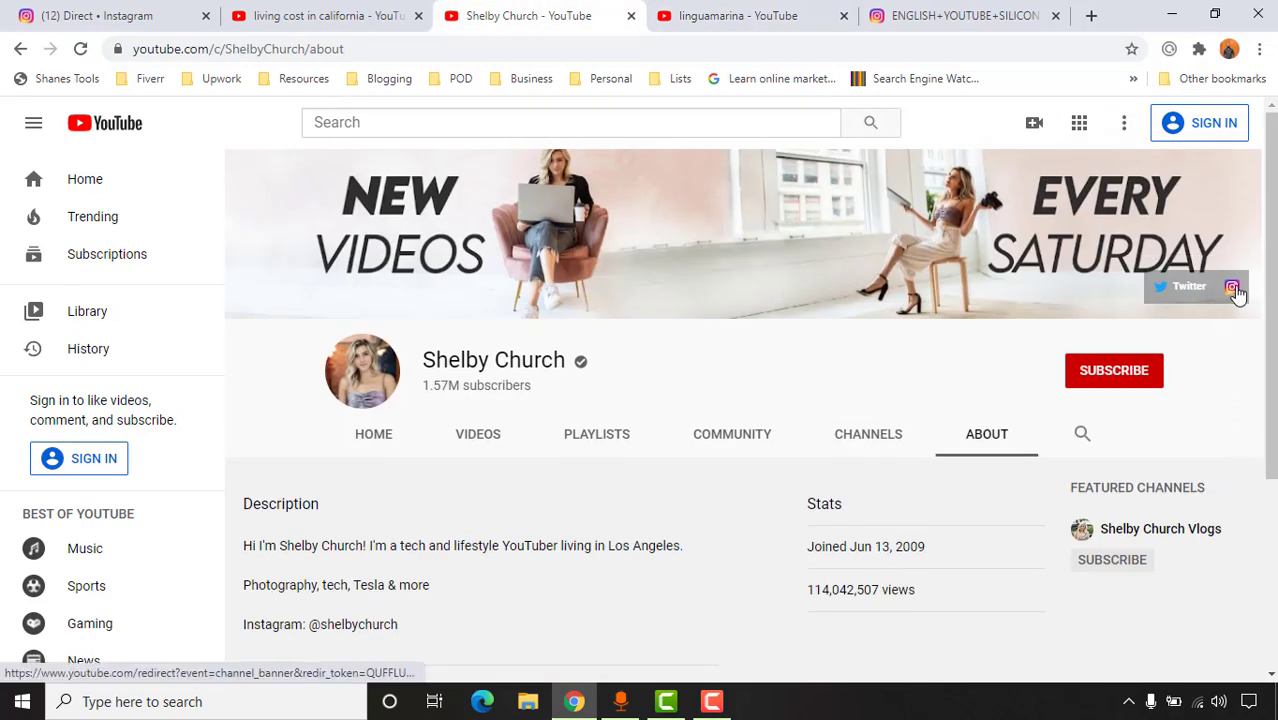
{"action": "left_click", "coordinate": [1233, 290]}
{"action": "left_click_drag", "start_coordinate": [668, 8], "coordinate": [972, 9]}
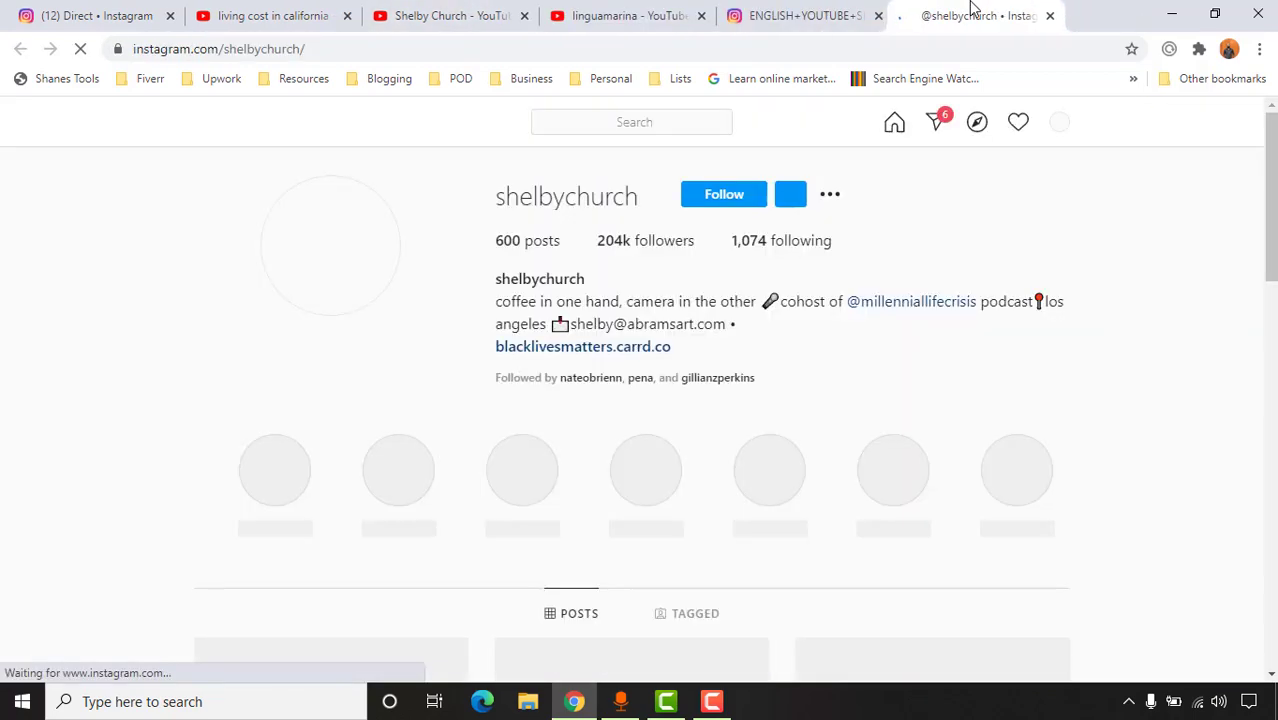
Review the linguamarina Instagram profile and compare it with the other YouTuber's open Instagram profile
{"action": "left_click", "coordinate": [845, 10]}
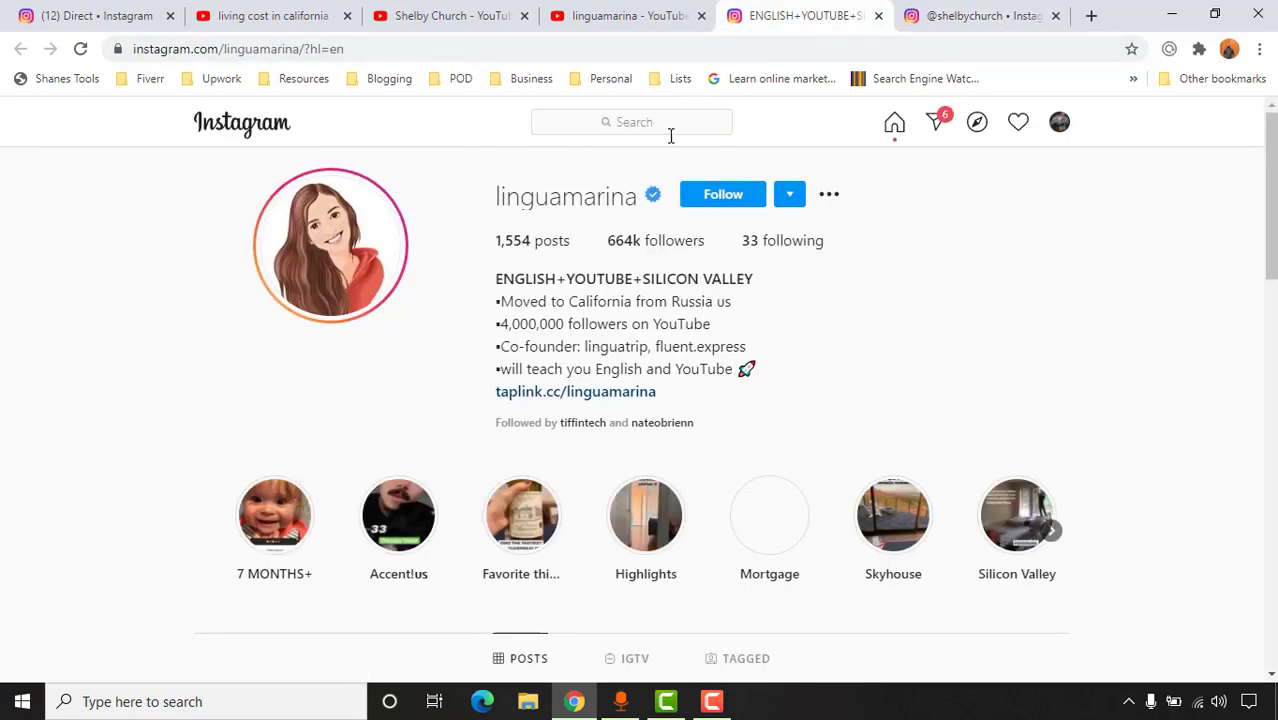
{"action": "scroll", "coordinate": [740, 300], "scroll_direction": "down", "scroll_amount": 1}
{"action": "scroll", "coordinate": [816, 385], "scroll_direction": "up", "scroll_amount": 1}
{"action": "key", "text": "ctrl+Tab"}
{"action": "key", "text": "ctrl+shift+Tab"}
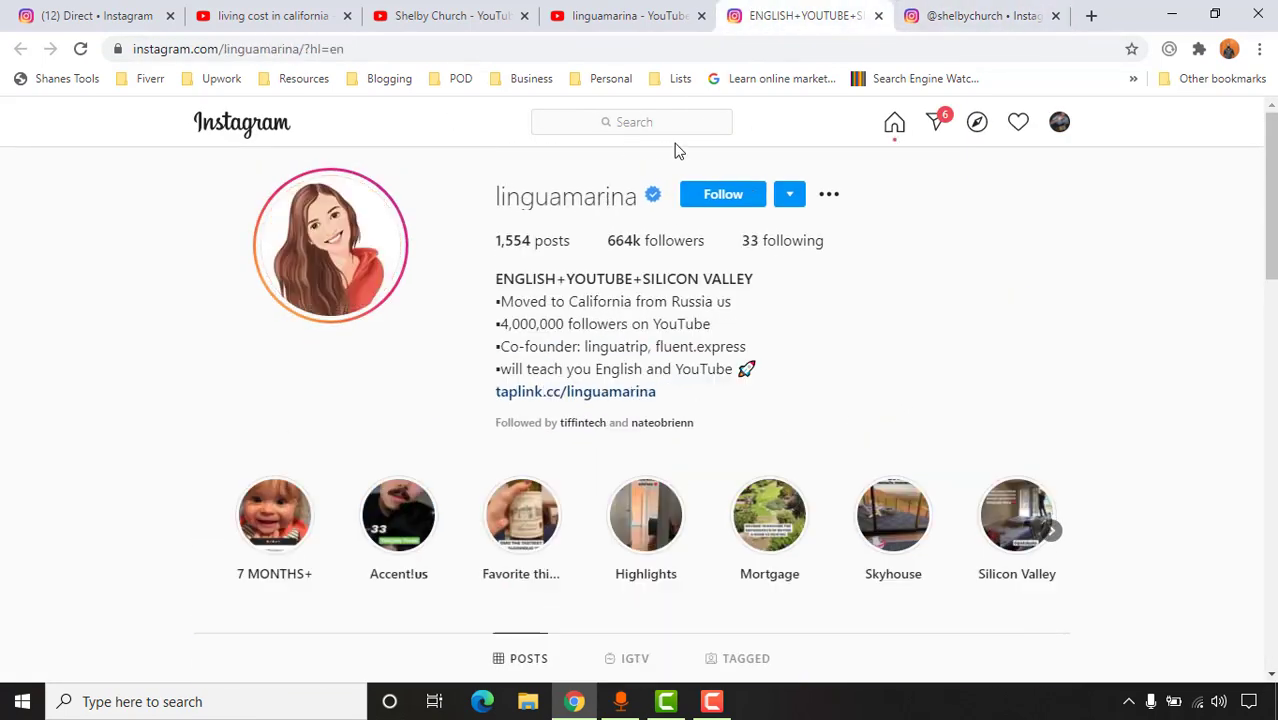
{"action": "left_click", "coordinate": [240, 706]}
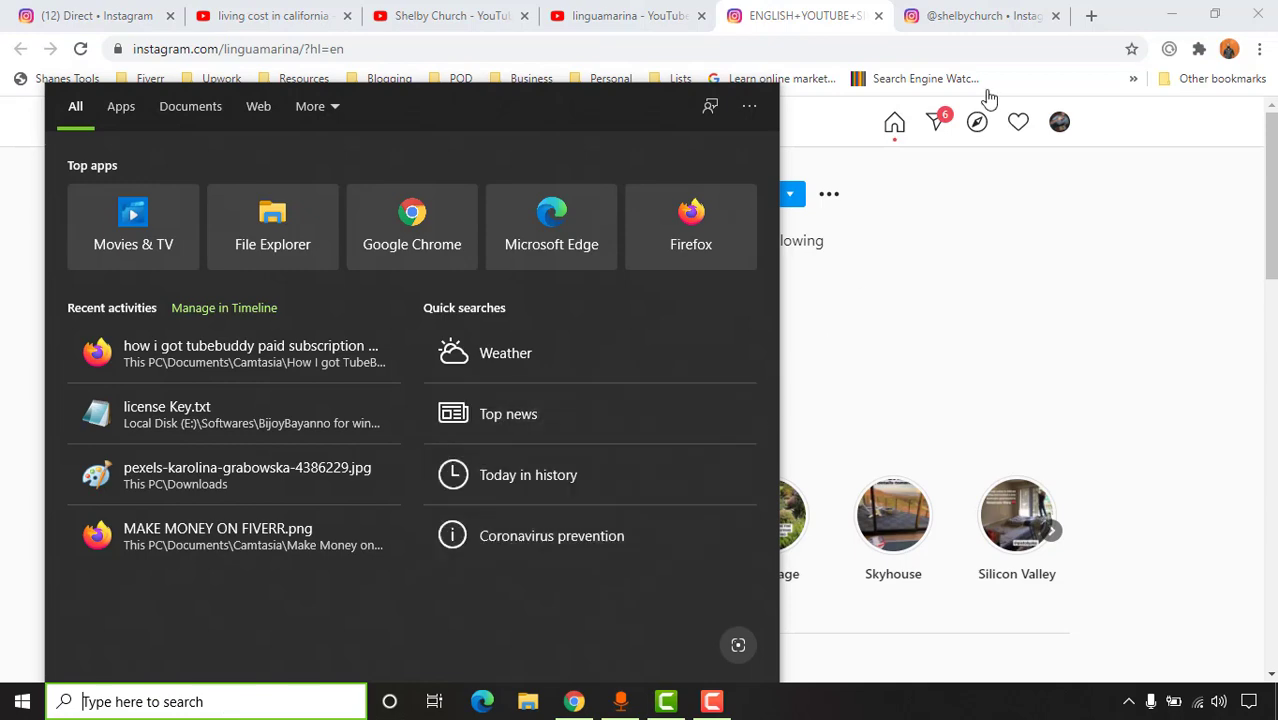
{"action": "left_click", "coordinate": [1091, 15]}
{"action": "type", "text": "g"}
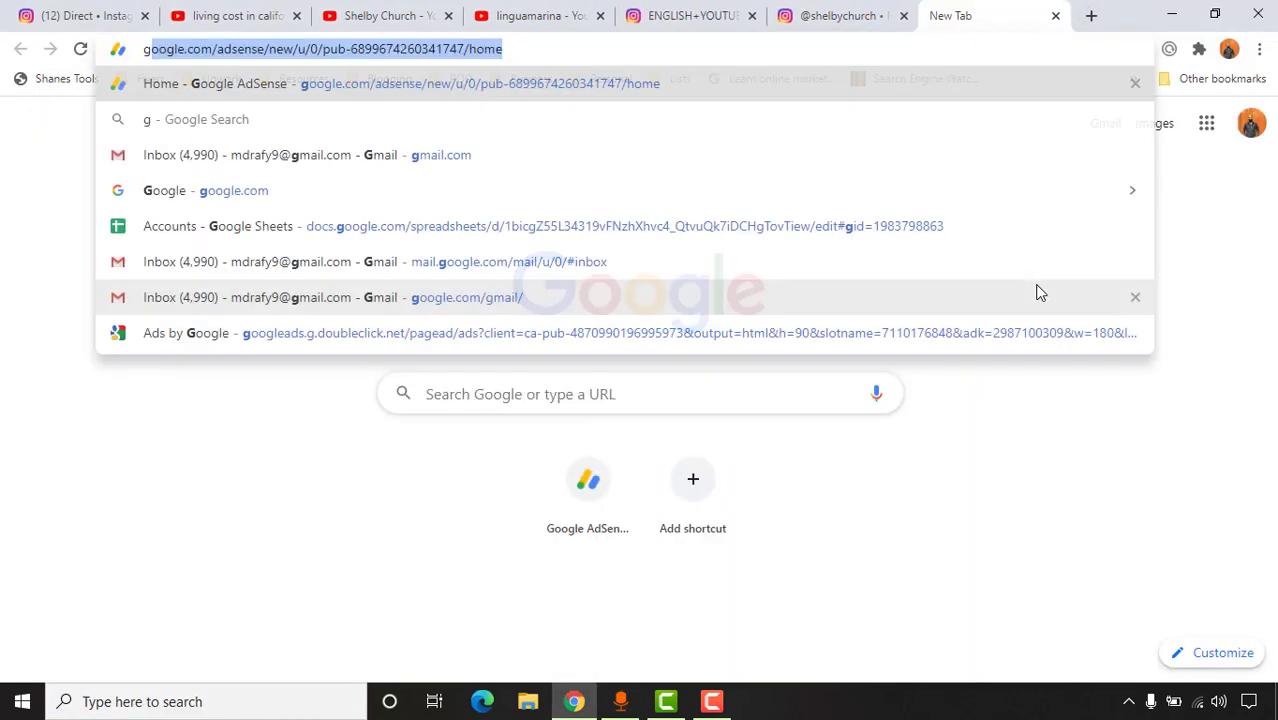
{"action": "type", "text": "oogle drive"}
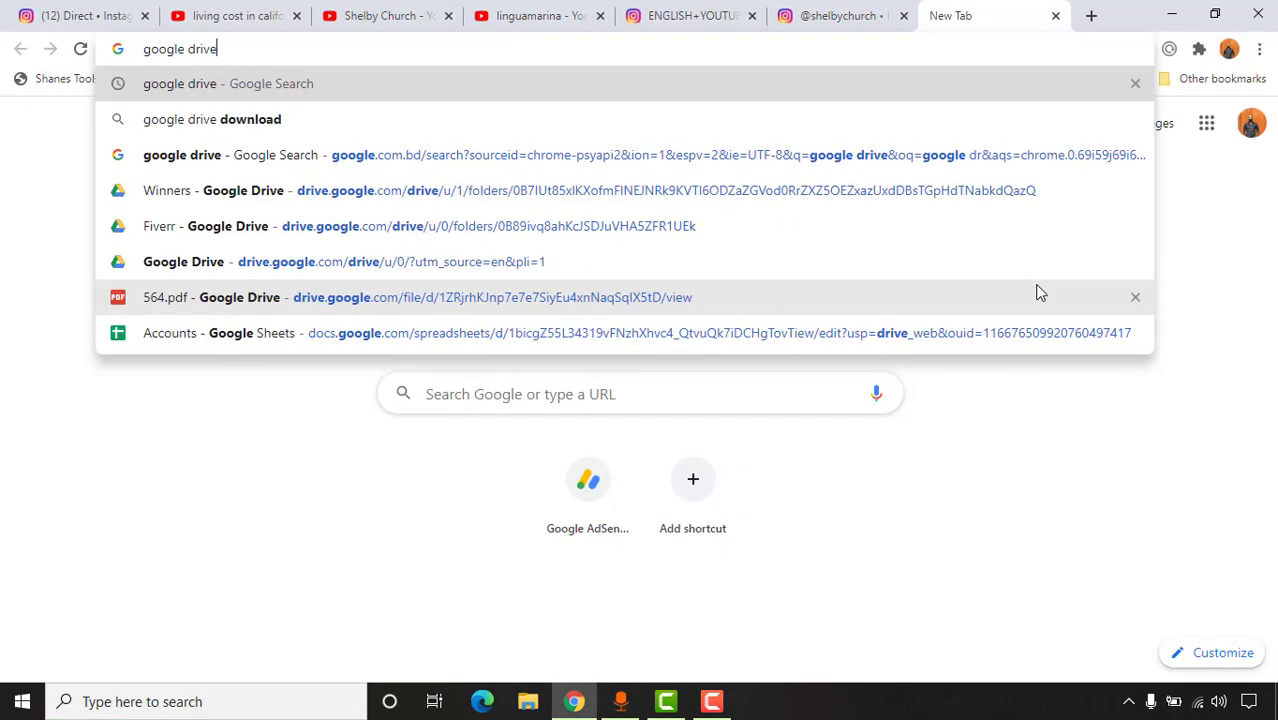
{"action": "key", "text": "Return"}
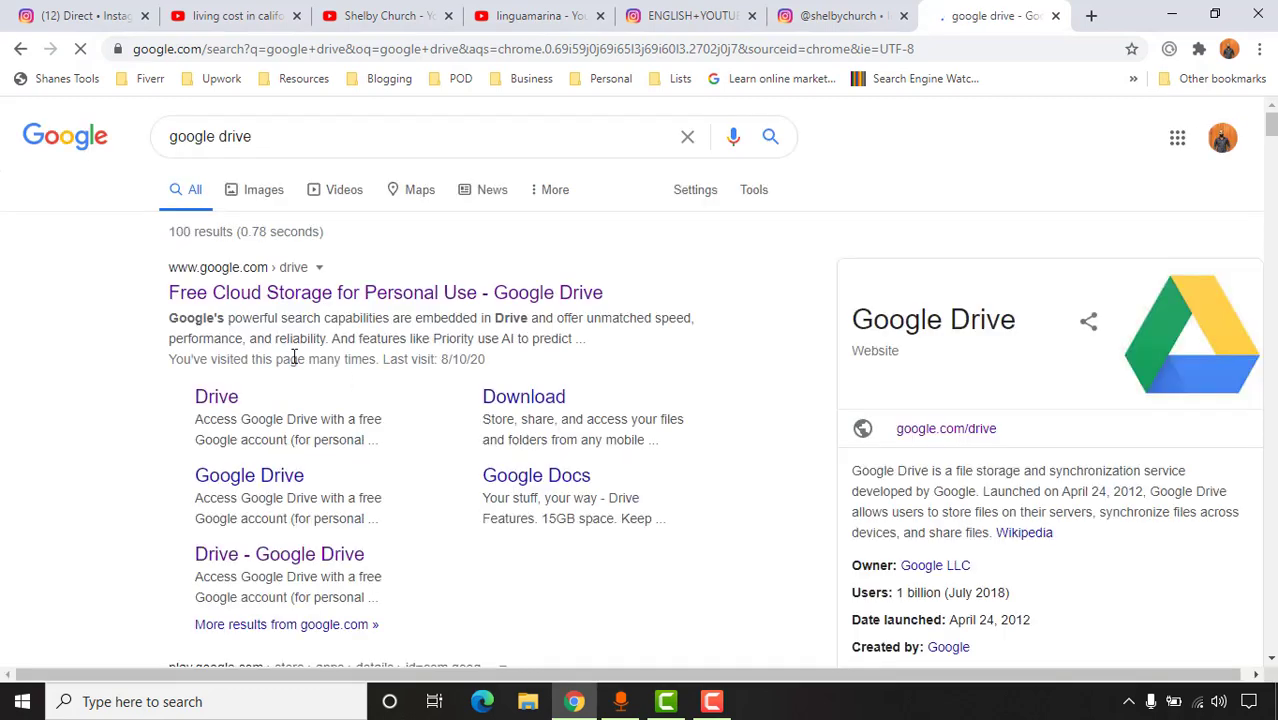
Search Google for "google spreadsheet"
{"action": "left_click_drag", "start_coordinate": [351, 140], "coordinate": [0, 193]}
{"action": "key", "text": "Escape"}
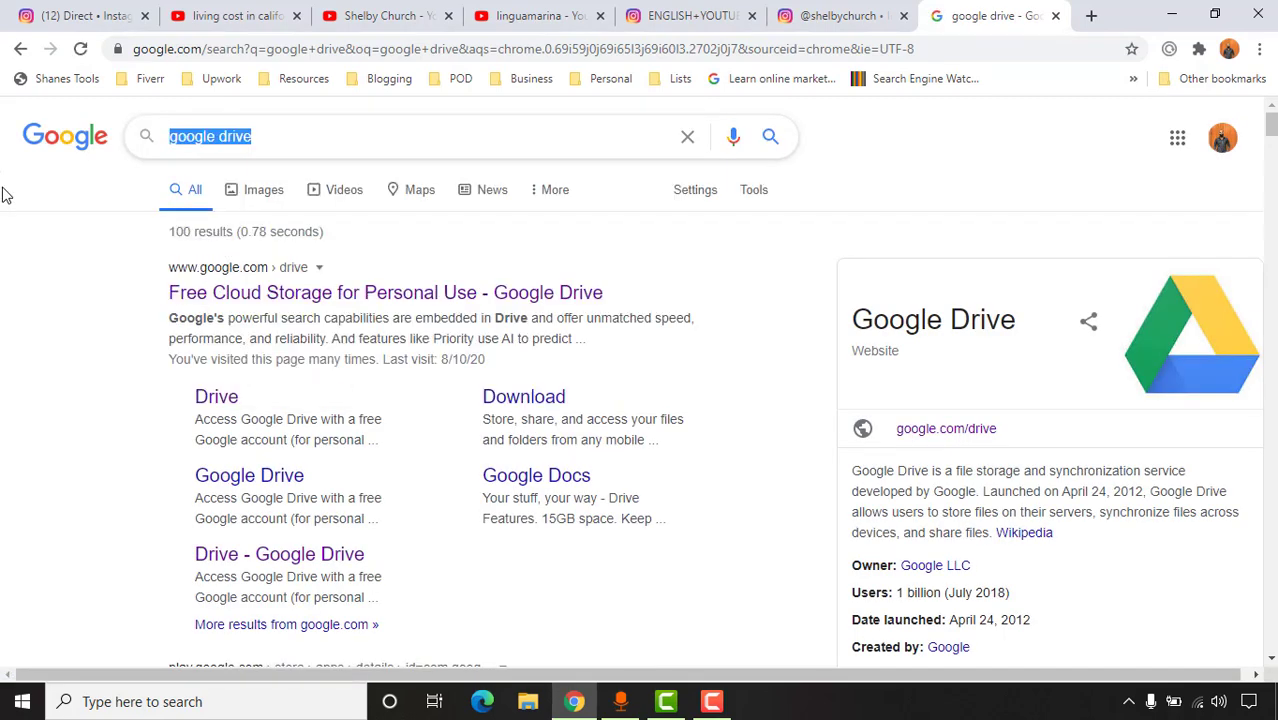
{"action": "type", "text": "google spe"}
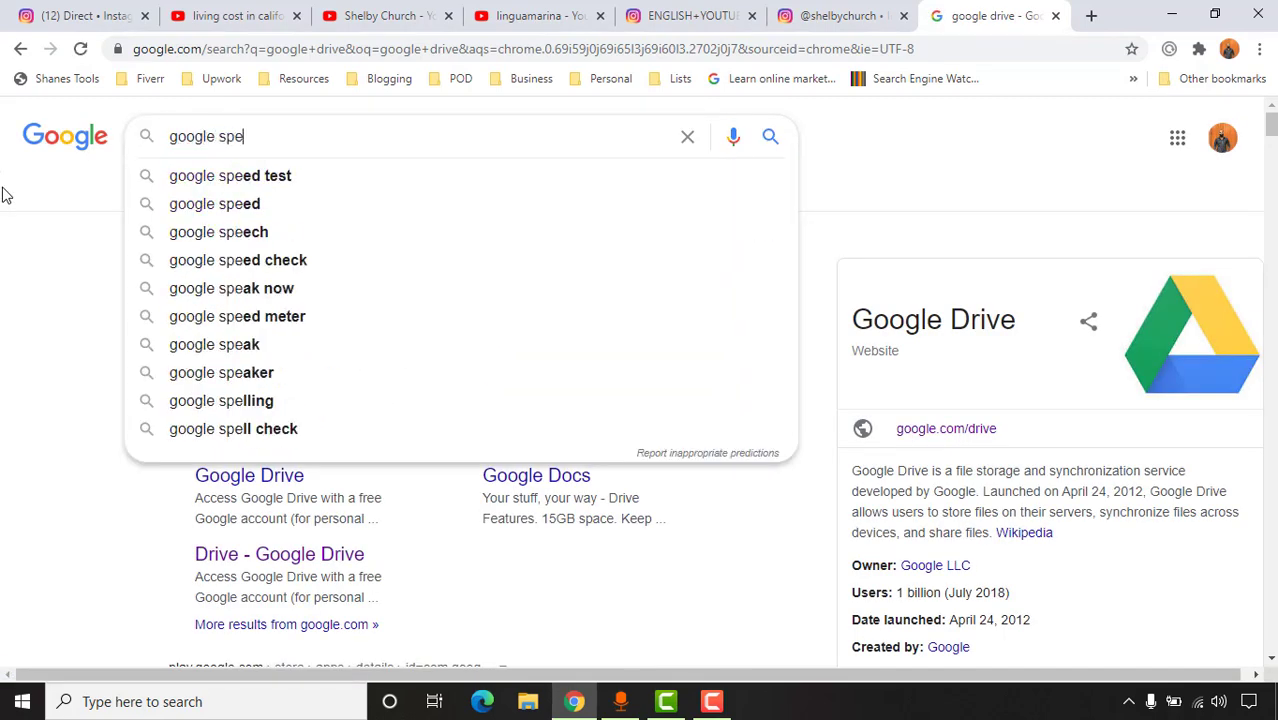
{"action": "key", "text": "BackSpace"}
{"action": "type", "text": "reads"}
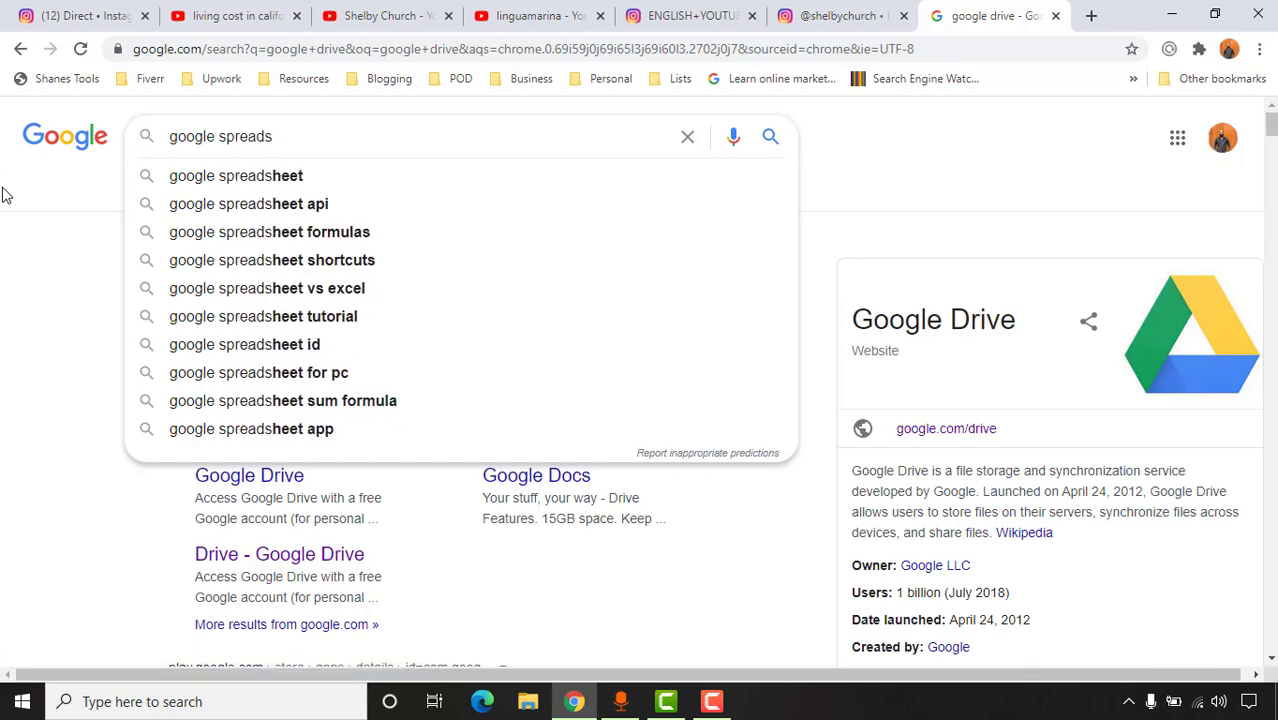
{"action": "left_click", "coordinate": [180, 178]}
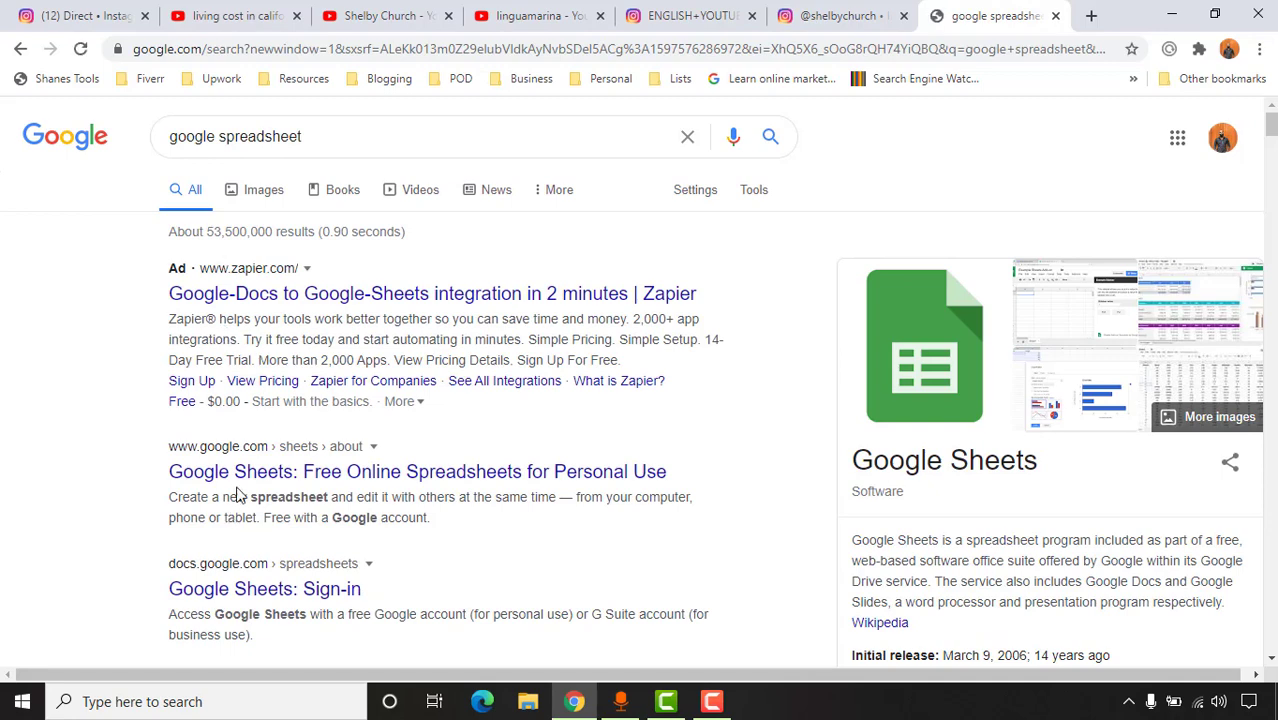
Open Google Sheets from the search results, create a blank spreadsheet, and close the search results page
{"action": "left_click", "coordinate": [240, 474]}
{"action": "left_click", "coordinate": [875, 15]}
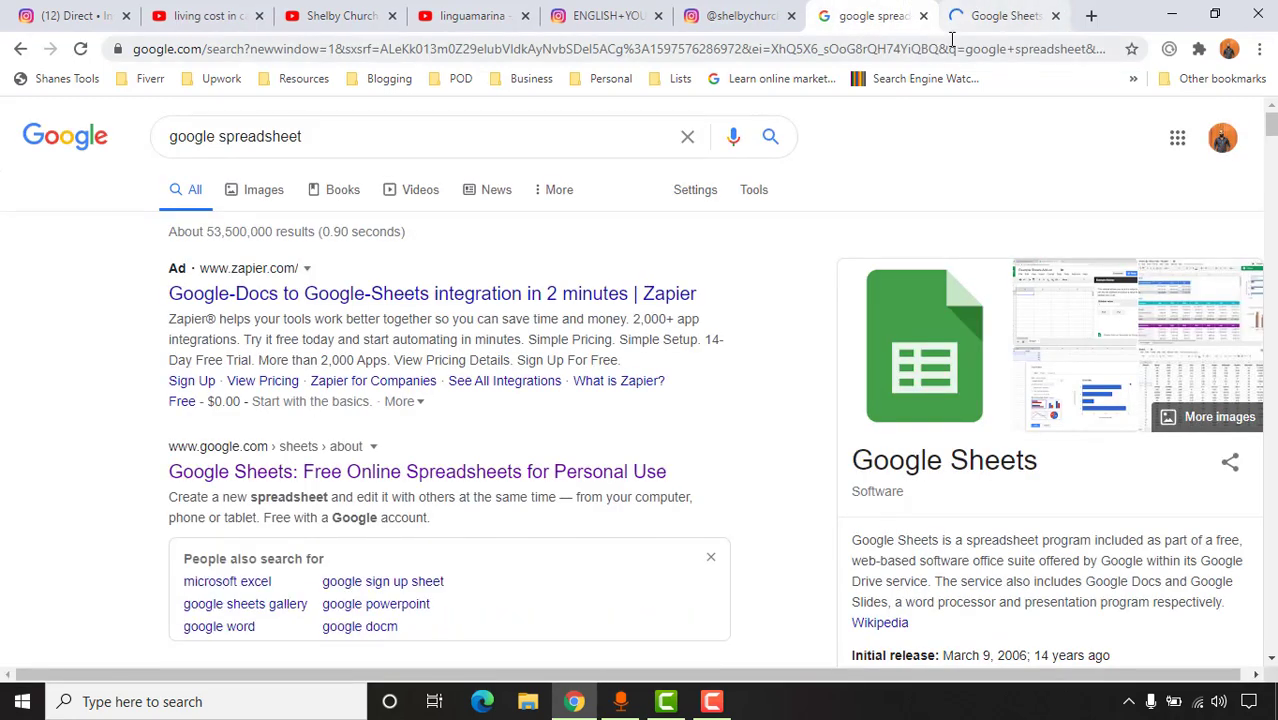
{"action": "left_click", "coordinate": [958, 17]}
{"action": "left_click", "coordinate": [409, 615]}
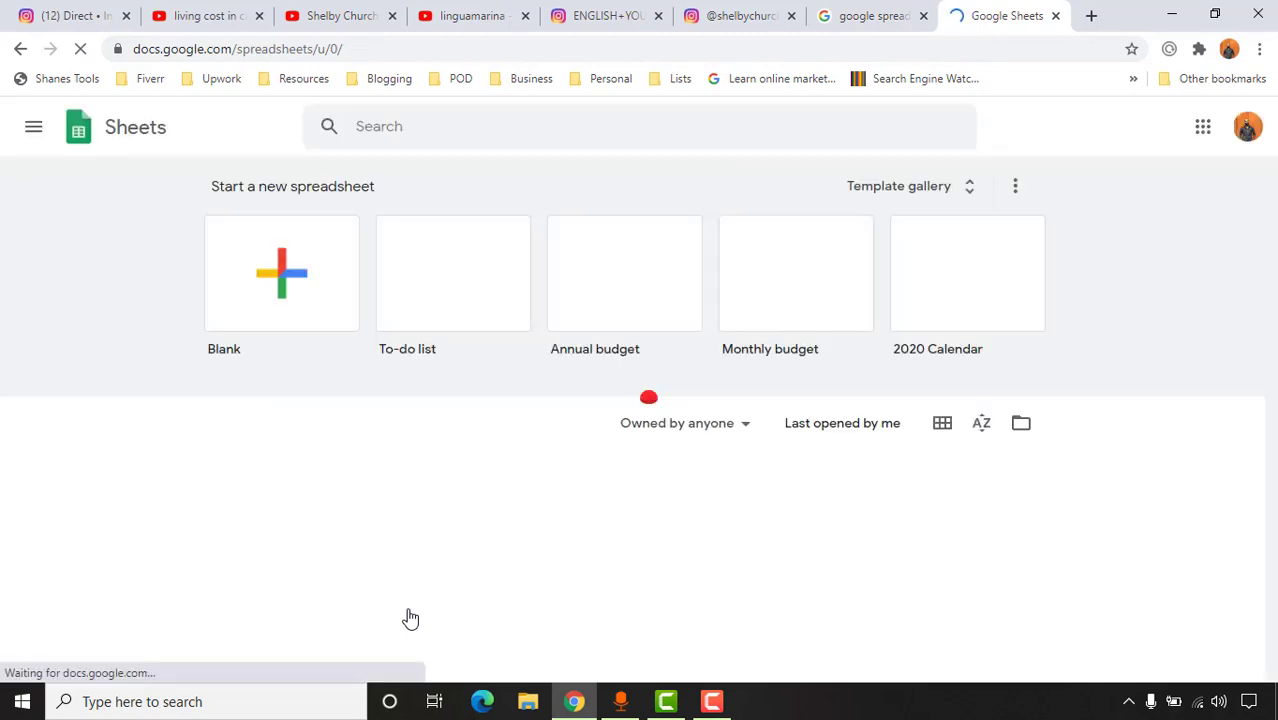
{"action": "left_click", "coordinate": [268, 278]}
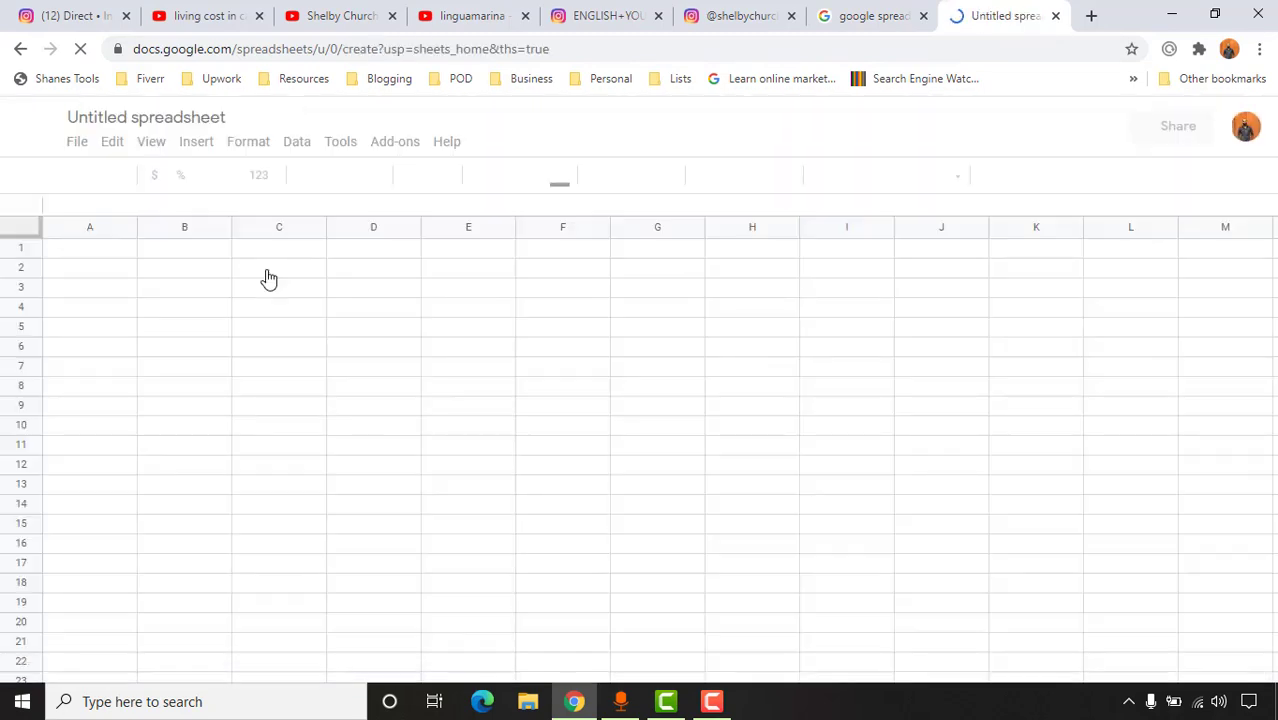
{"action": "left_click", "coordinate": [853, 13]}
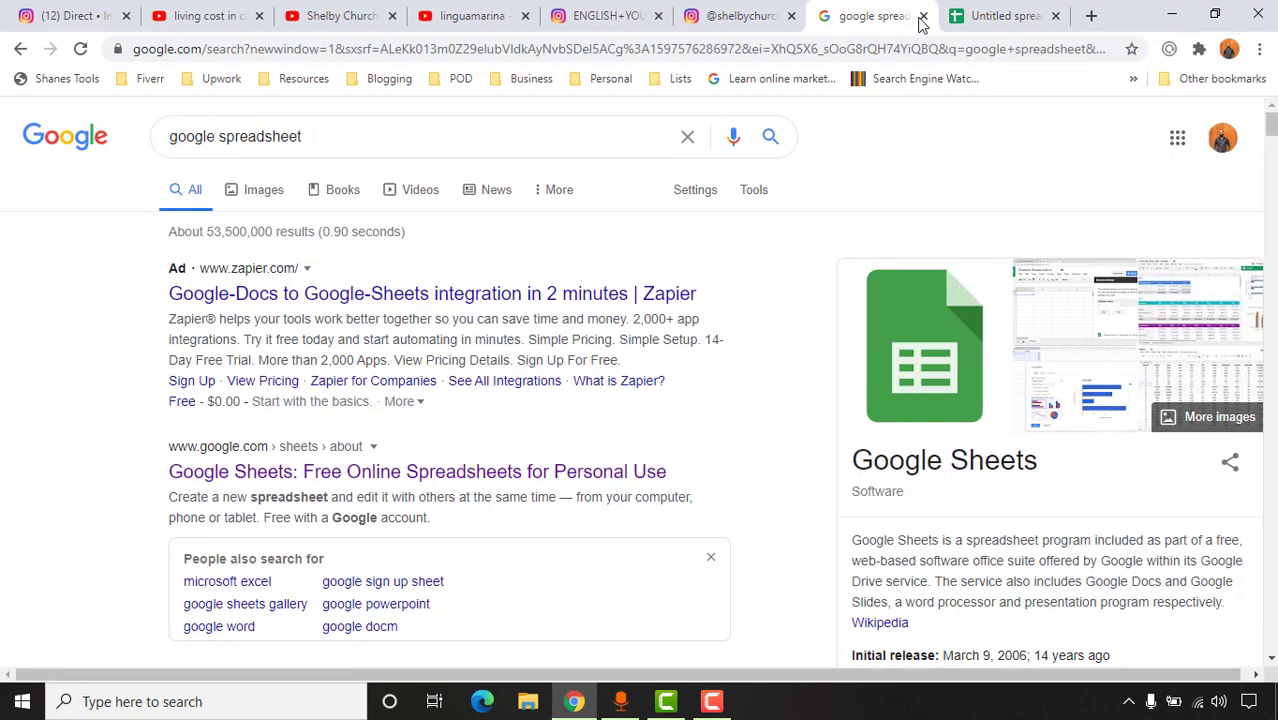
{"action": "left_click", "coordinate": [923, 16]}
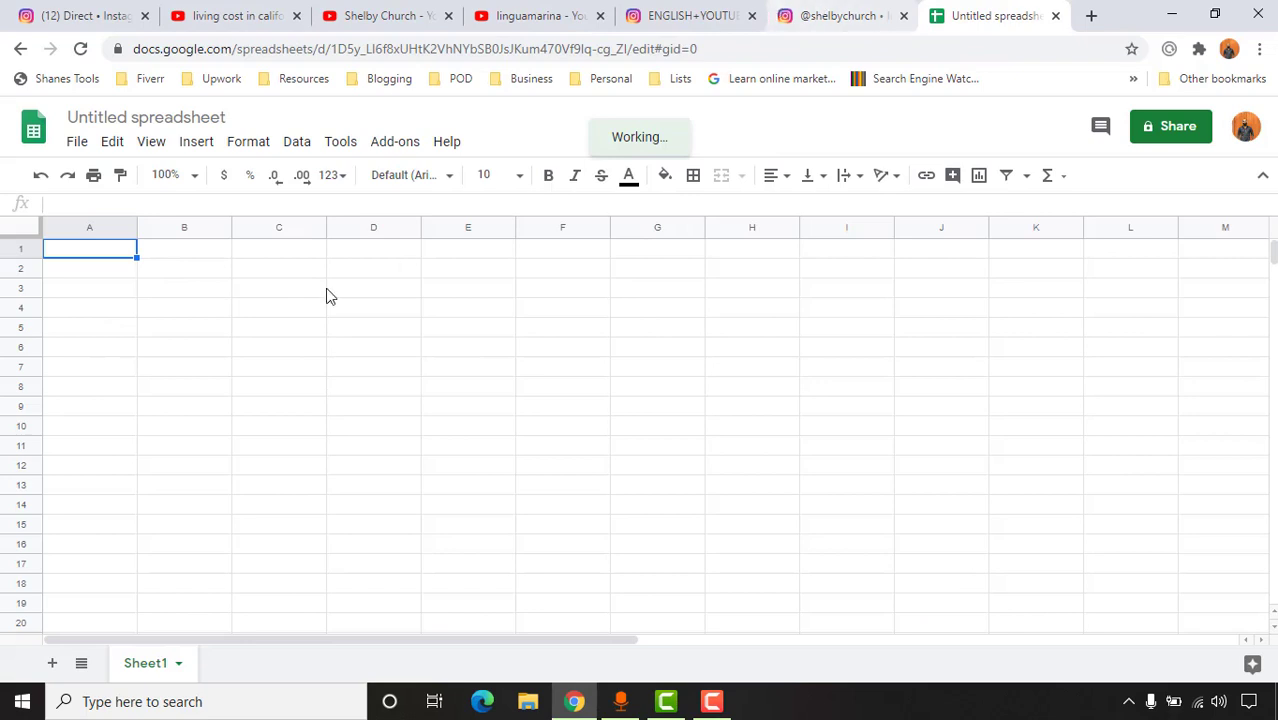
Rename the spreadsheet as "Women YouTubers from the USA"
{"action": "left_click", "coordinate": [177, 117]}
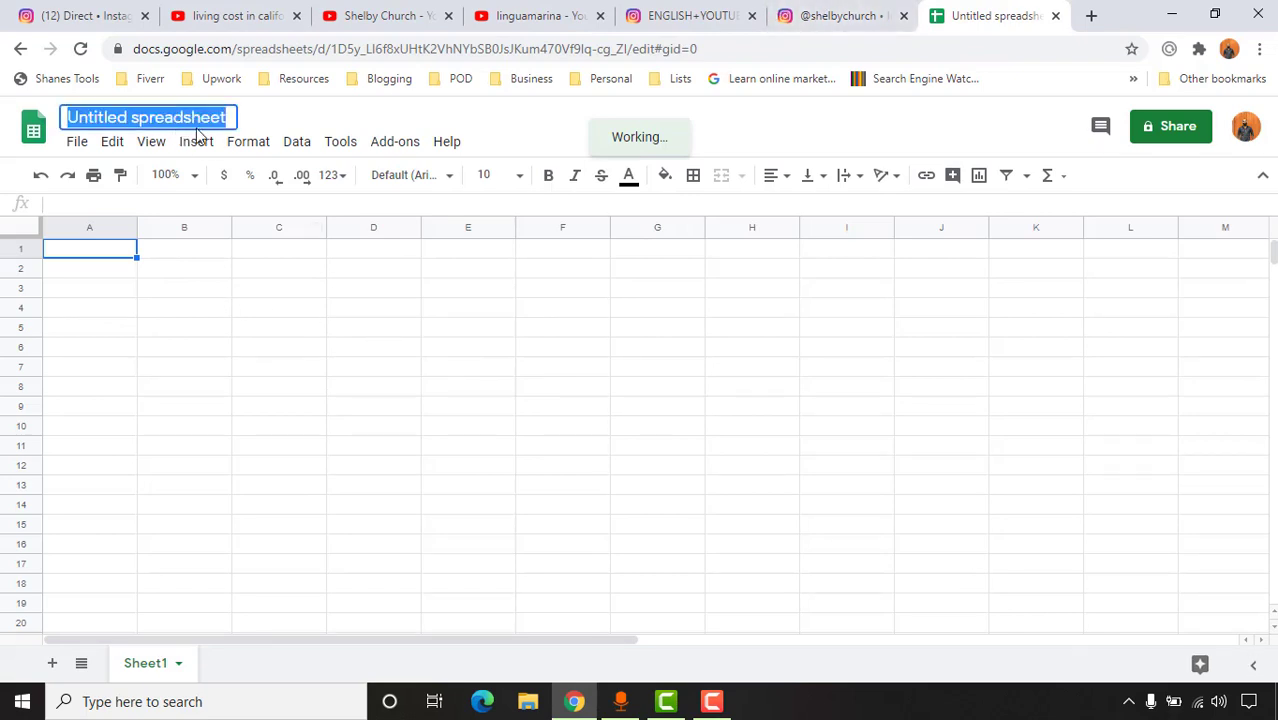
{"action": "type", "text": "Women"}
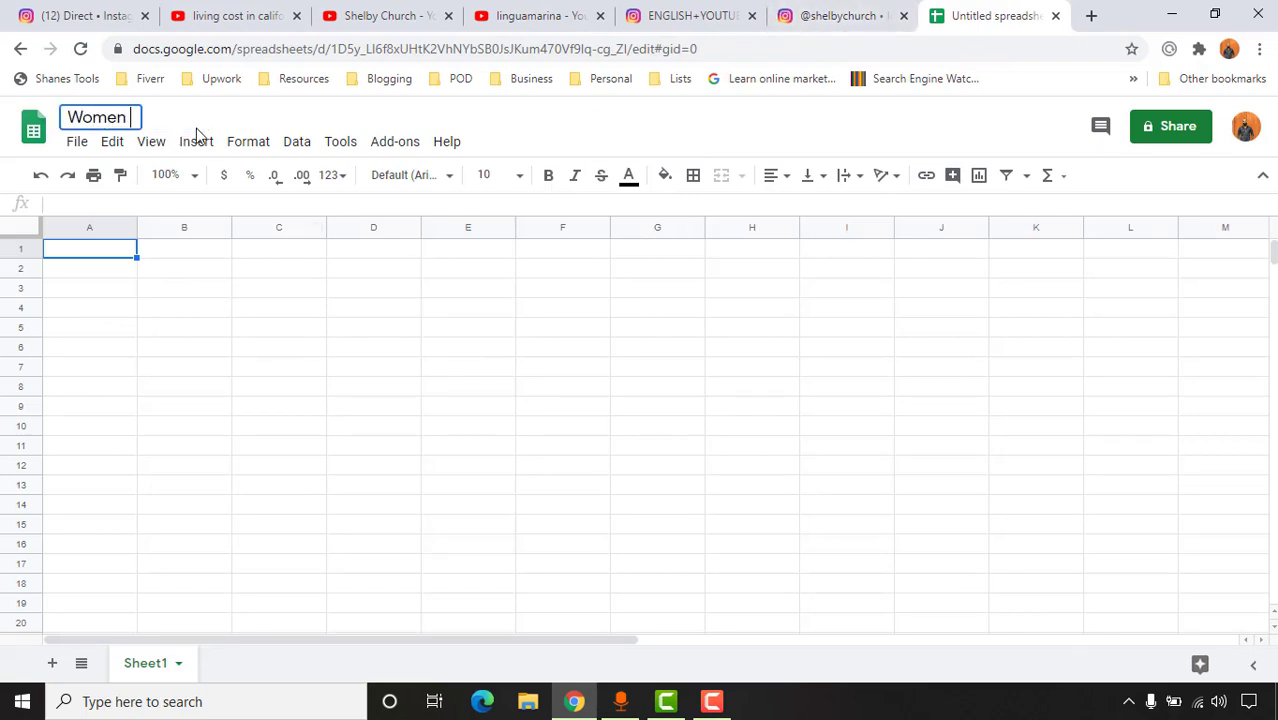
{"action": "type", "text": " Infue"}
{"action": "type", "text": "n"}
{"action": "key", "text": "BackSpace"}
{"action": "key", "text": "BackSpace"}
{"action": "key", "text": "BackSpace"}
{"action": "key", "text": "BackSpace"}
{"action": "key", "text": "BackSpace"}
{"action": "key", "text": "BackSpace"}
{"action": "key", "text": "BackSpace"}
{"action": "type", "text": "YouTubers "}
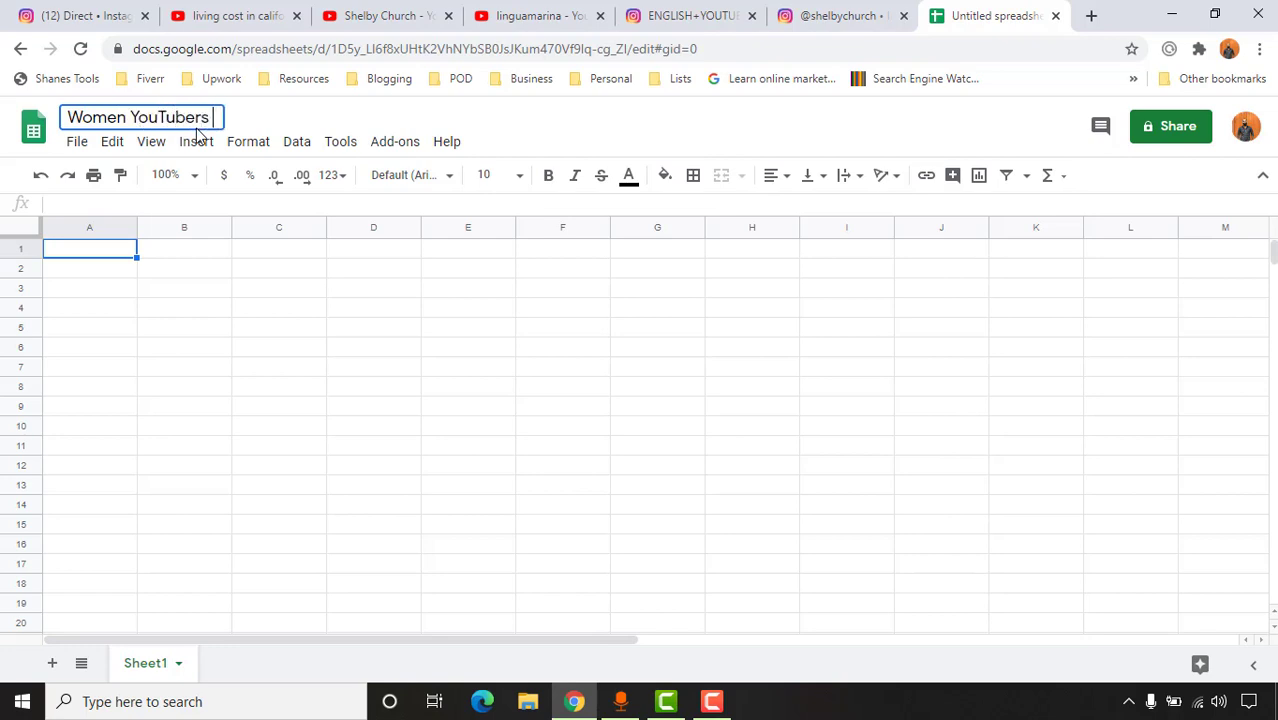
{"action": "type", "text": "from the"}
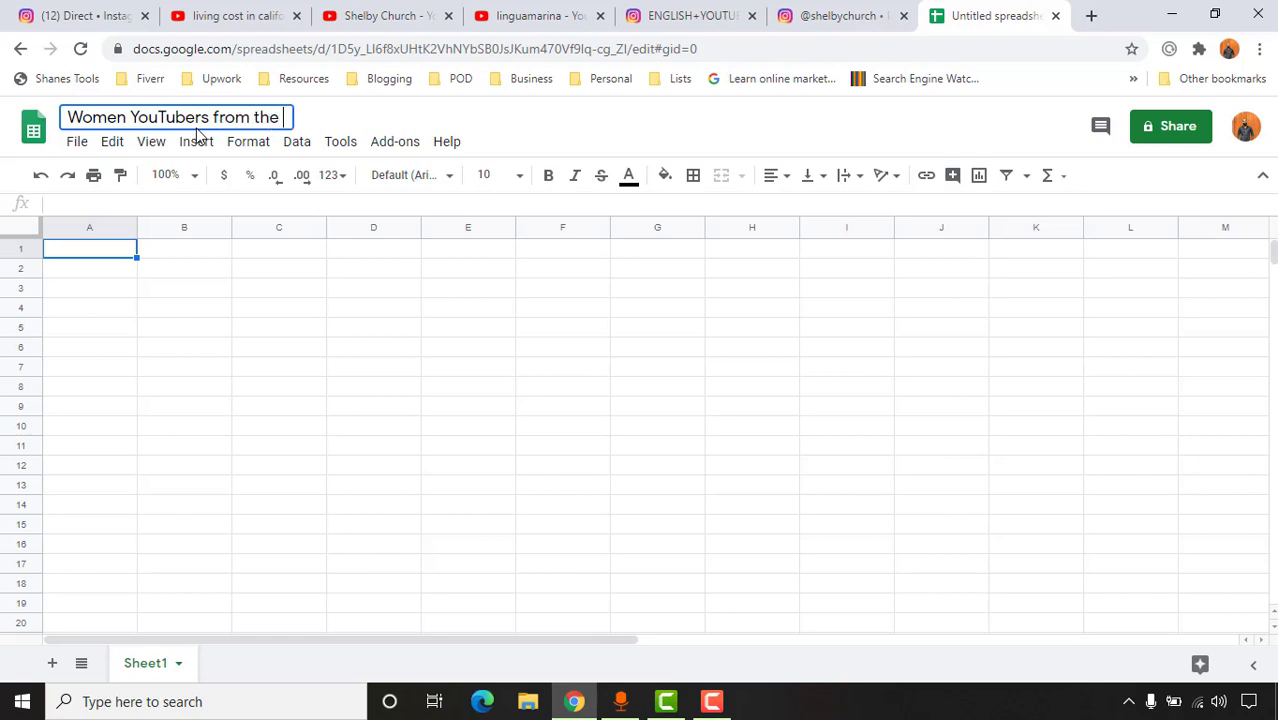
{"action": "type", "text": " USA"}
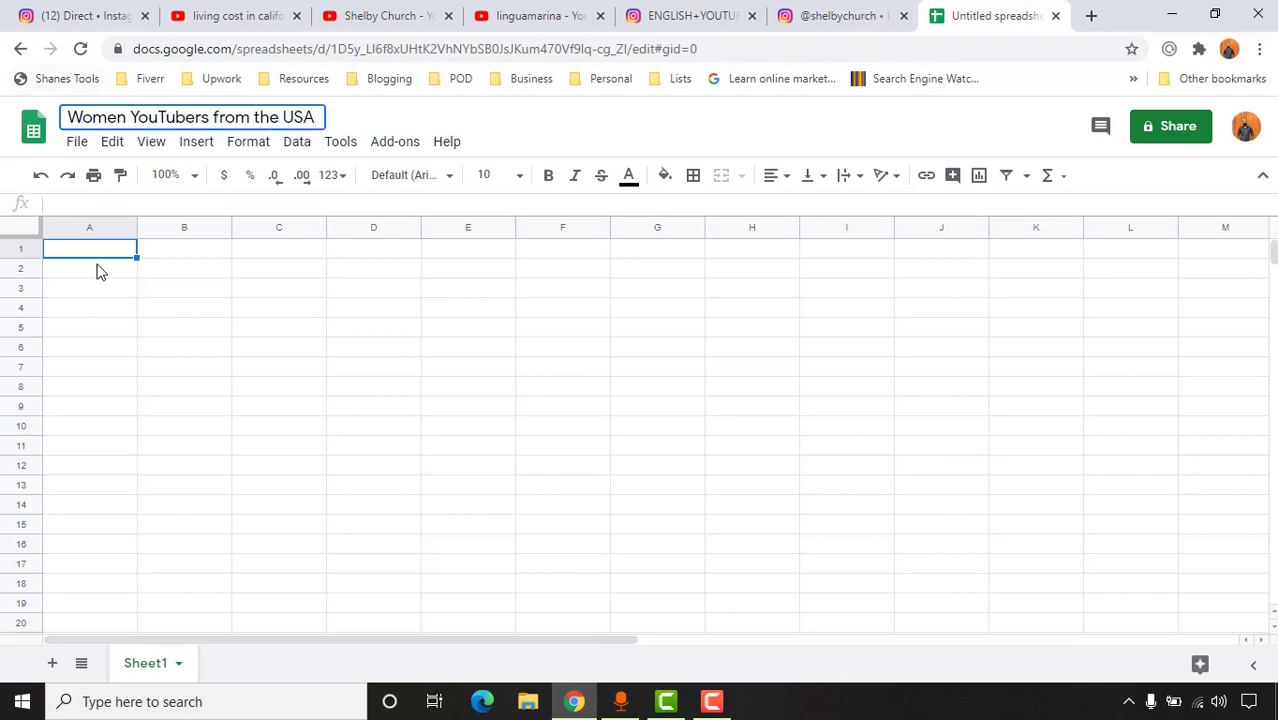
{"action": "left_click", "coordinate": [99, 257]}
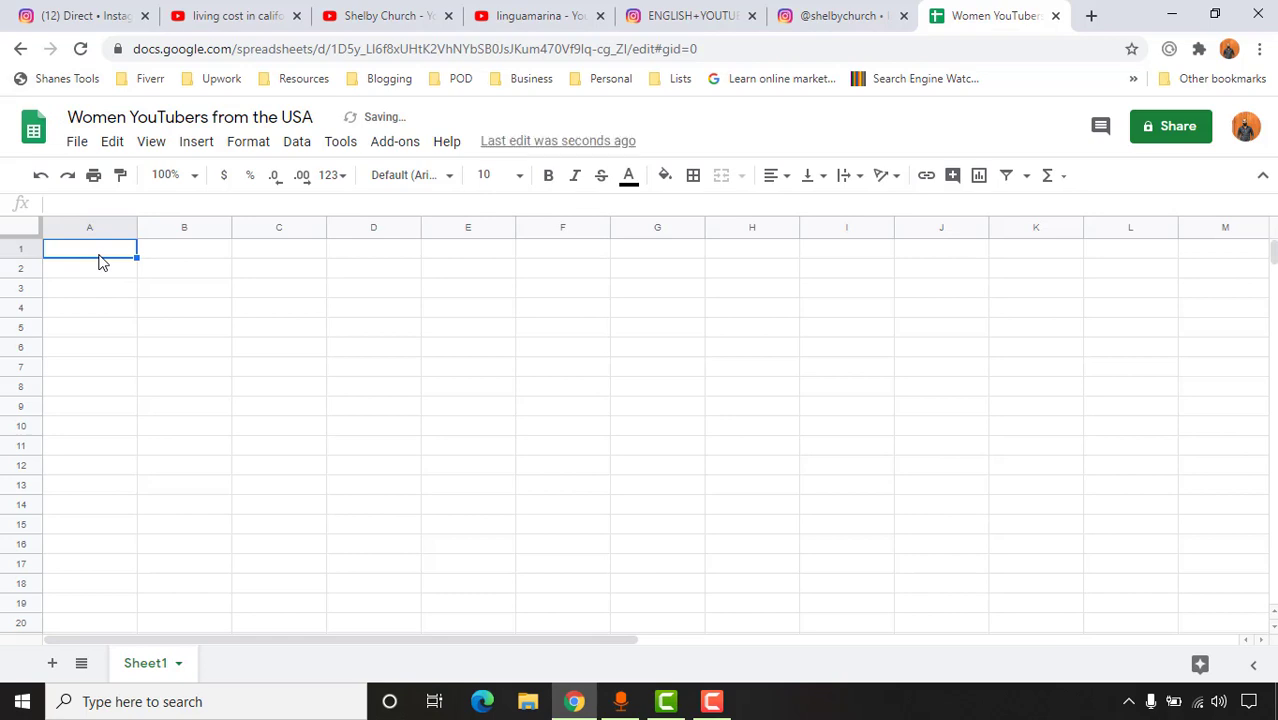
Enter the column headers IG Profile, Name and Followers in cells A1 to C1
{"action": "double_click", "coordinate": [99, 257]}
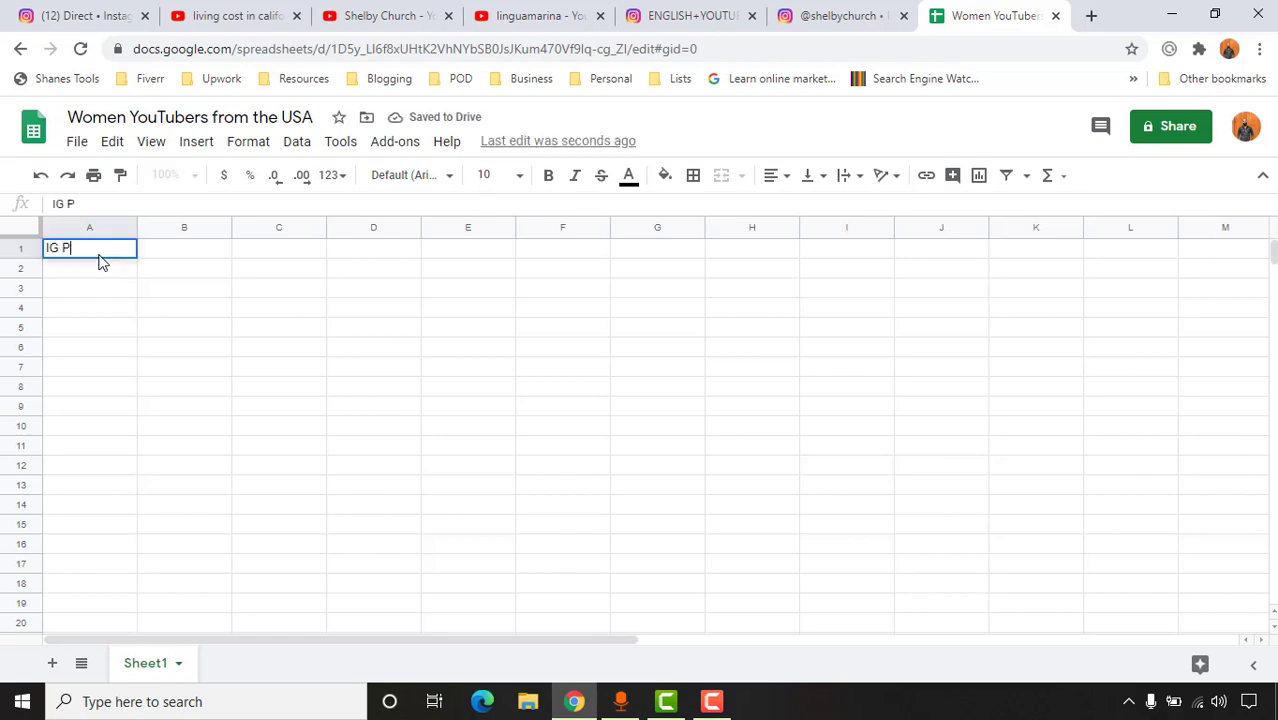
{"action": "key", "text": "Tab"}
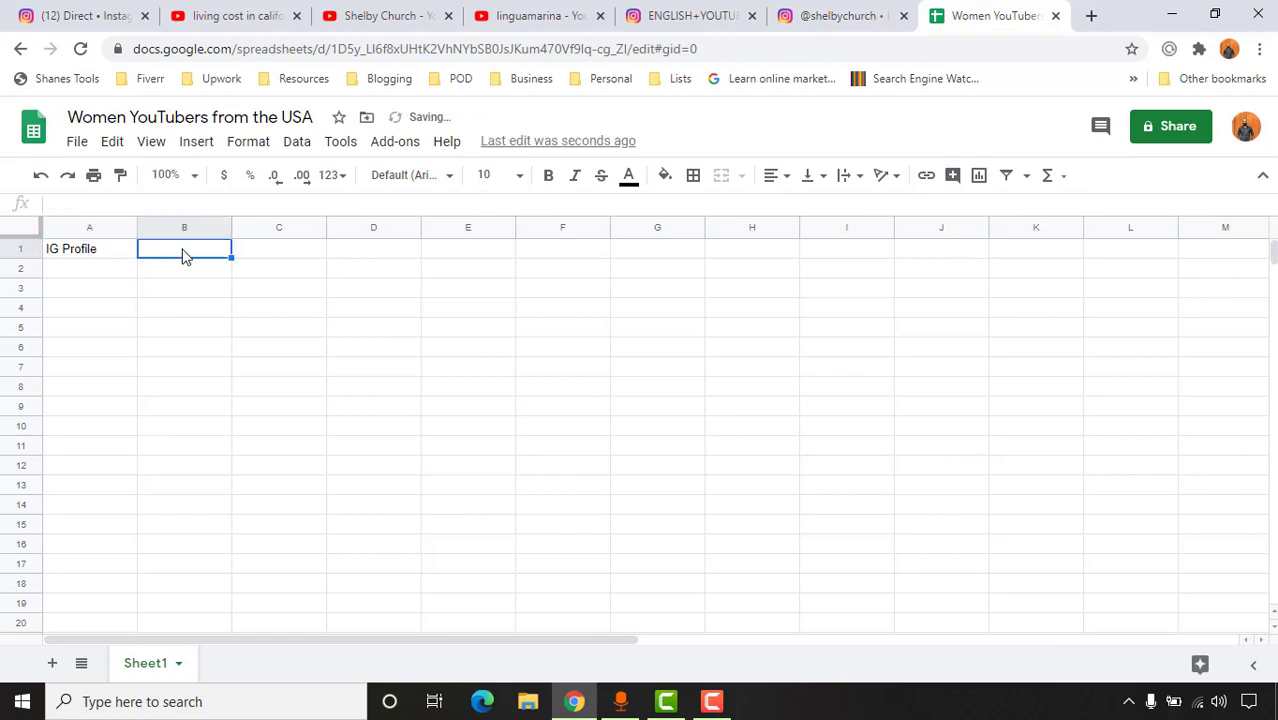
{"action": "type", "text": "Name"}
{"action": "key", "text": "Tab"}
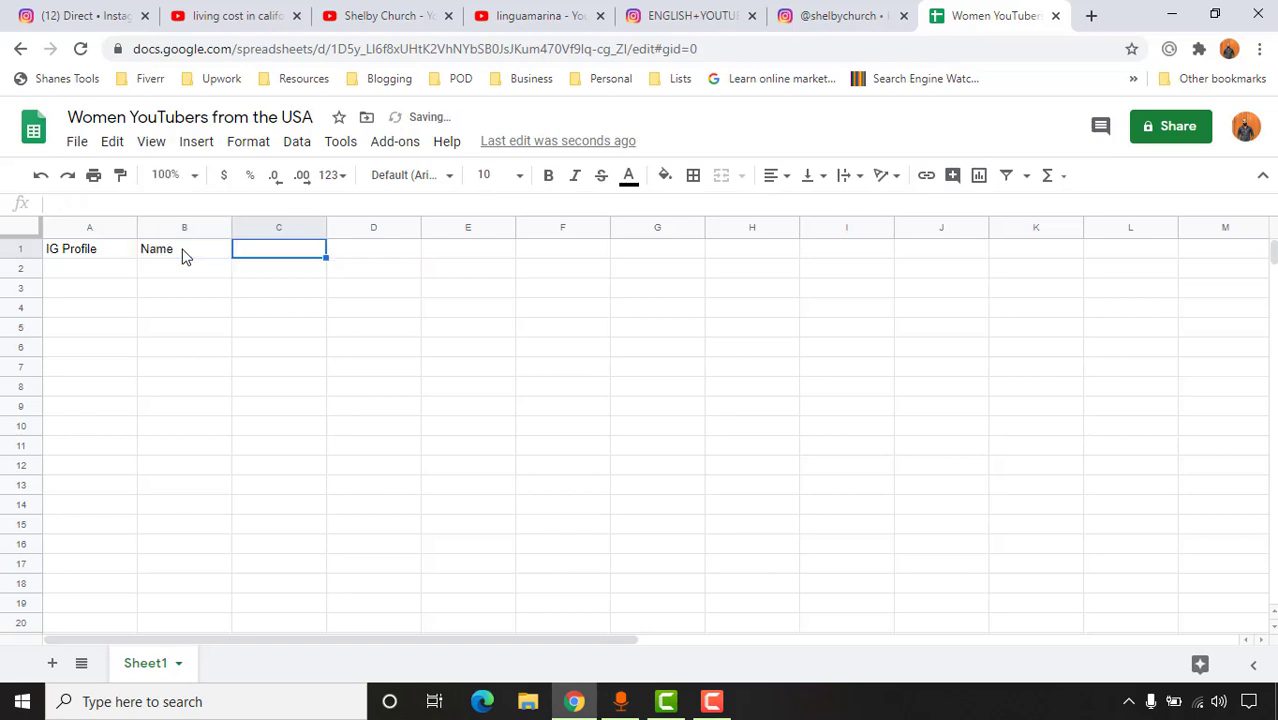
{"action": "type", "text": "Followers"}
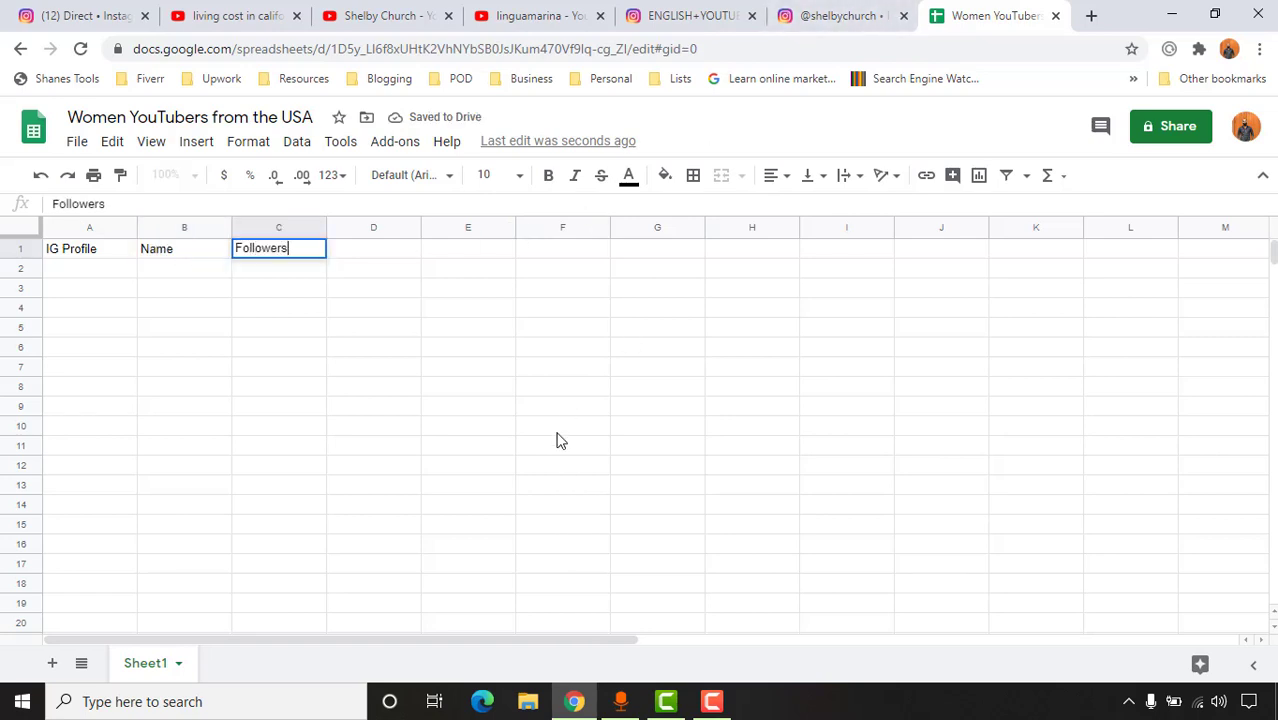
{"action": "key", "text": "Return"}
{"action": "left_click", "coordinate": [343, 256]}
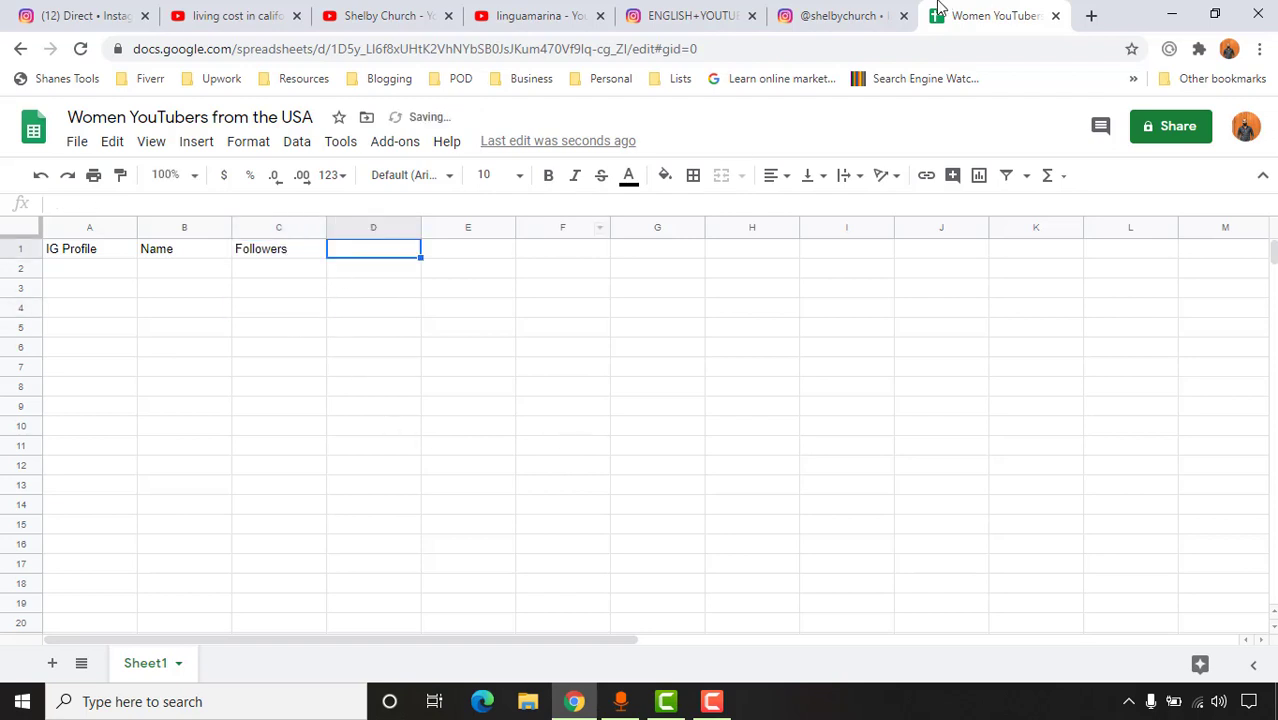
Copy the Instagram profile URL of the "Moving to LA" creator into cell A2 of the spreadsheet
{"action": "left_click", "coordinate": [800, 12]}
{"action": "left_click", "coordinate": [990, 15]}
{"action": "left_click", "coordinate": [124, 269]}
{"action": "type", "text": "https://www.instagram.com/shelbychurch/"}
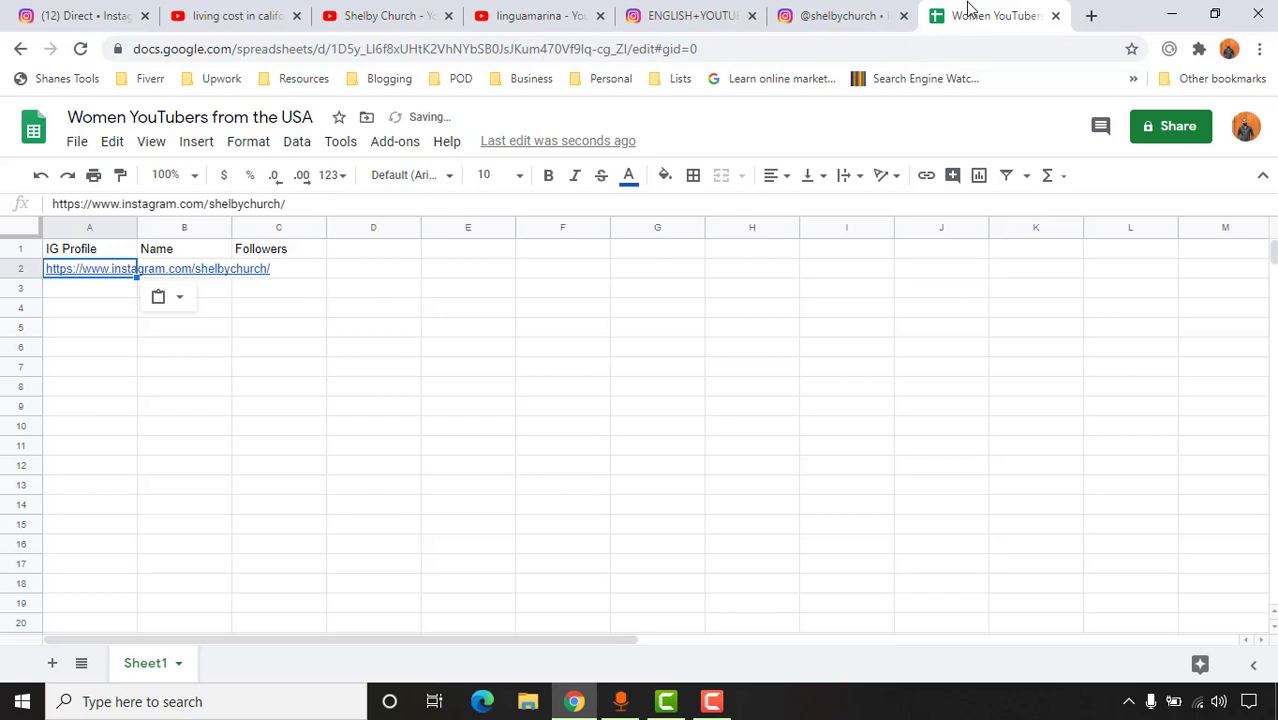
Copy the display name from the "Moving to LA" creator's Instagram profile into cell B2
{"action": "left_click", "coordinate": [868, 12]}
{"action": "double_click", "coordinate": [568, 281]}
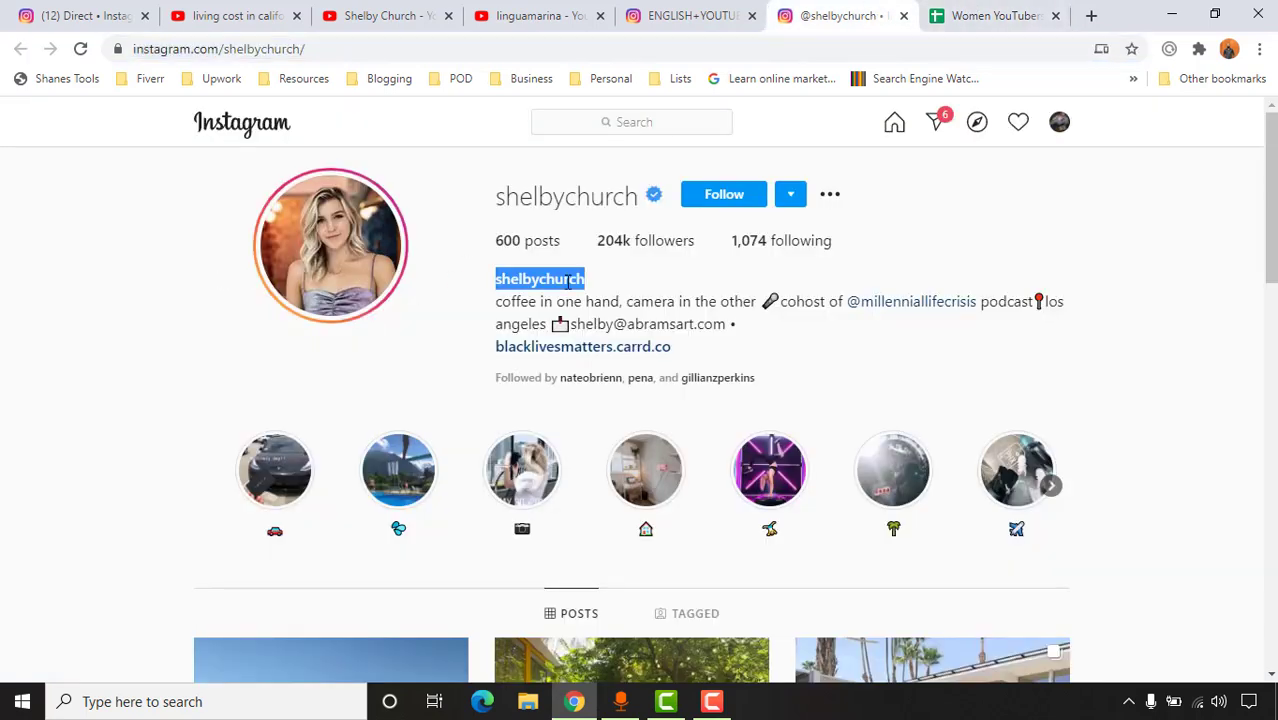
{"action": "key", "text": "ctrl+c"}
{"action": "left_click", "coordinate": [960, 15]}
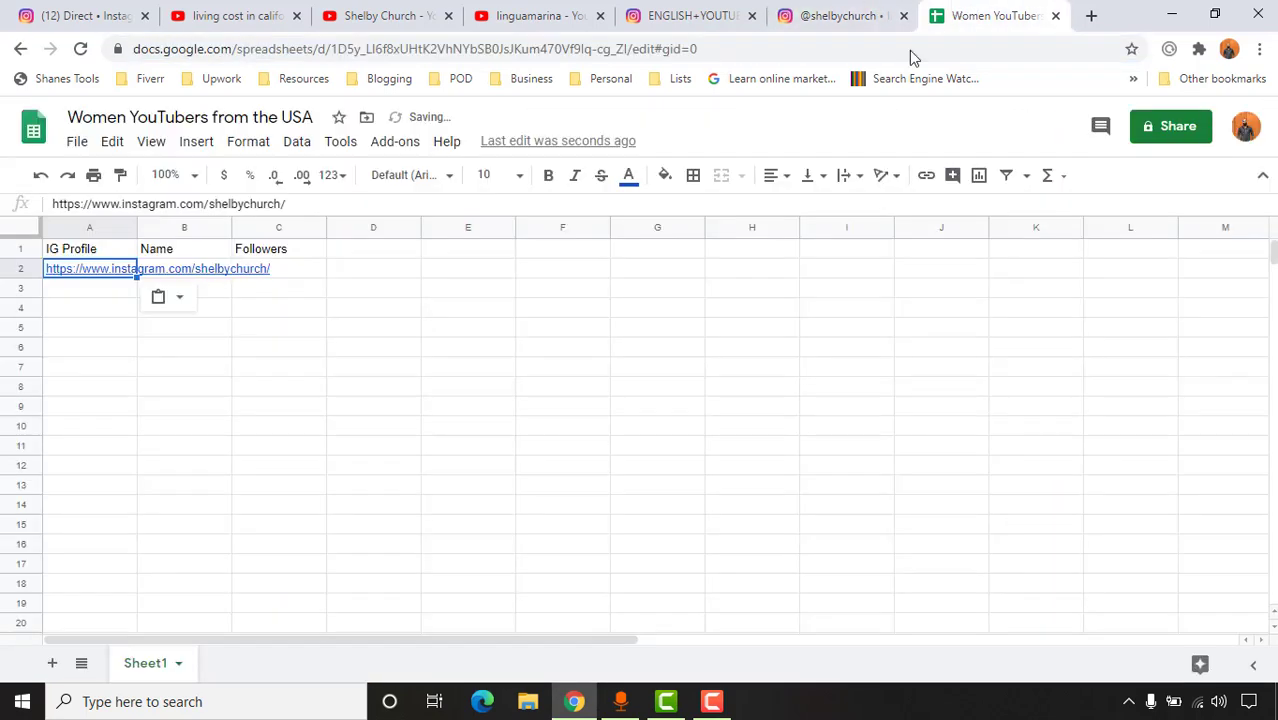
{"action": "double_click", "coordinate": [165, 268]}
{"action": "key", "text": "ctrl+v"}
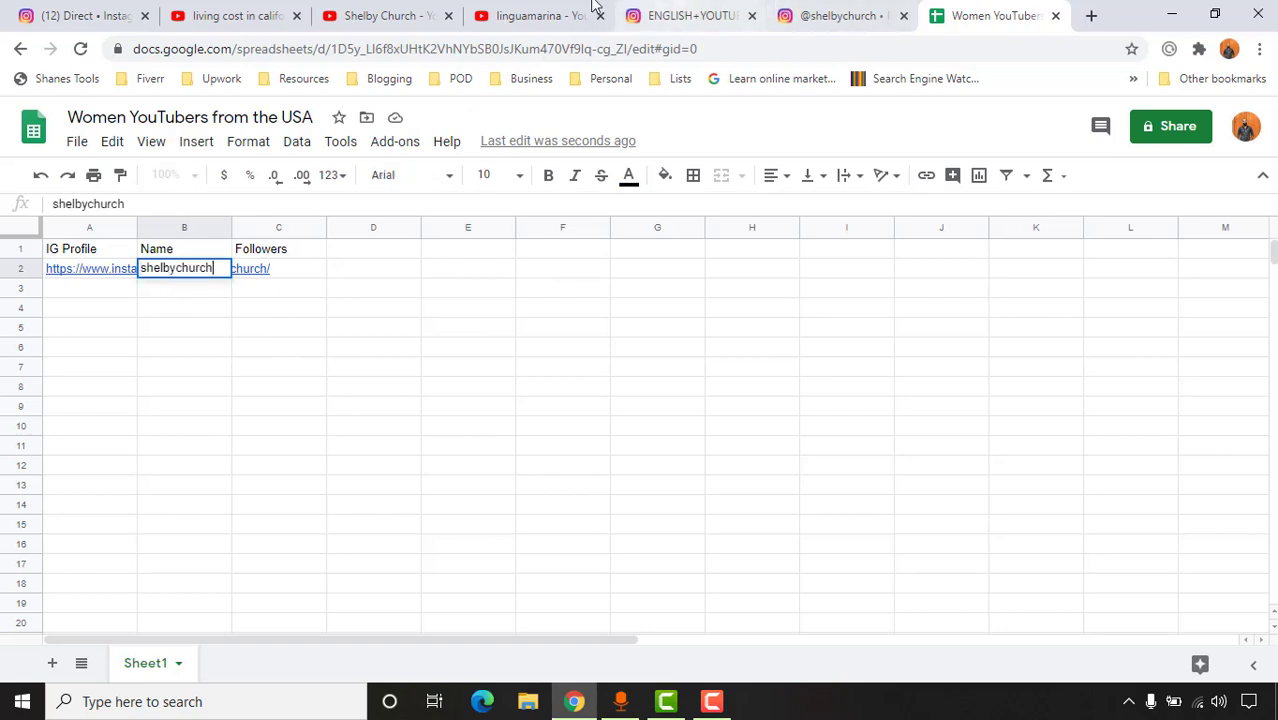
Replace the handle in cell B2 with the creator's full name copied from her YouTube channel
{"action": "left_click", "coordinate": [537, 15]}
{"action": "left_click", "coordinate": [385, 15]}
{"action": "left_click_drag", "start_coordinate": [424, 362], "coordinate": [566, 362]}
{"action": "left_click", "coordinate": [990, 15]}
{"action": "key", "text": "ctrl+a"}
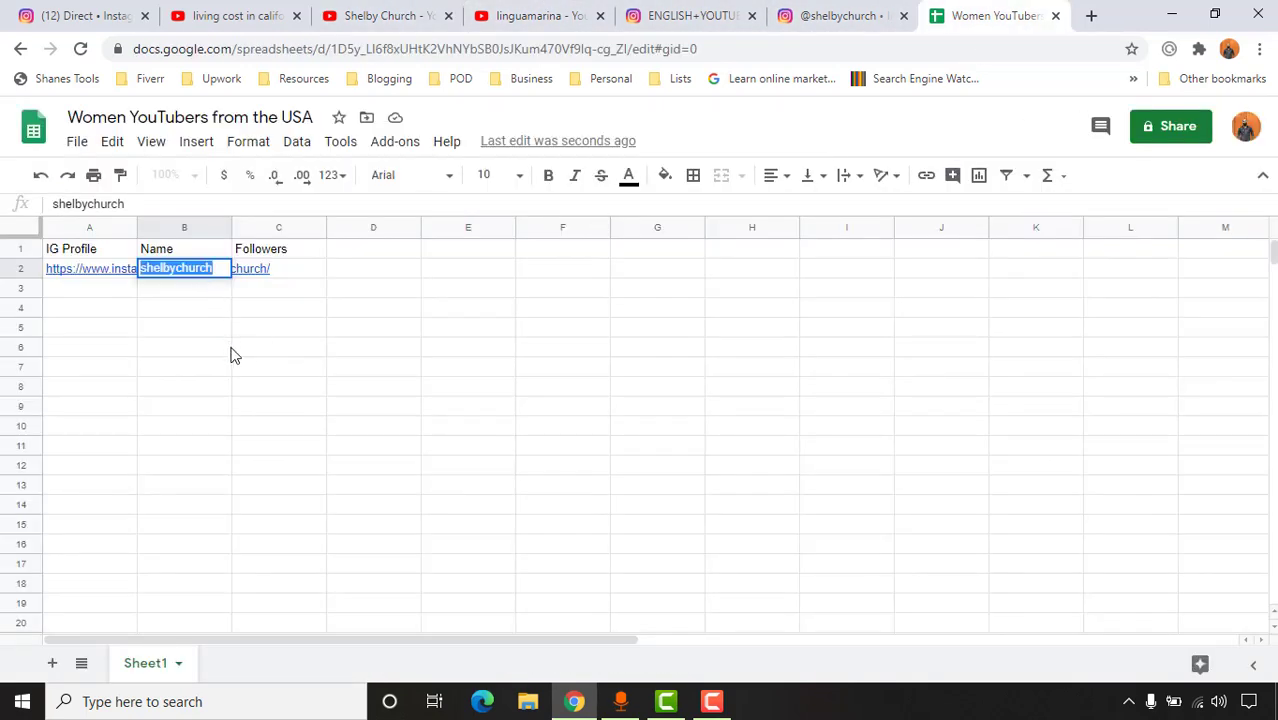
{"action": "key", "text": "ctrl+v"}
{"action": "key", "text": "Return"}
Look up the exact follower count on the creator's Instagram profile and enter 204501 in cell C2
{"action": "left_click", "coordinate": [262, 276]}
{"action": "left_click", "coordinate": [833, 15]}
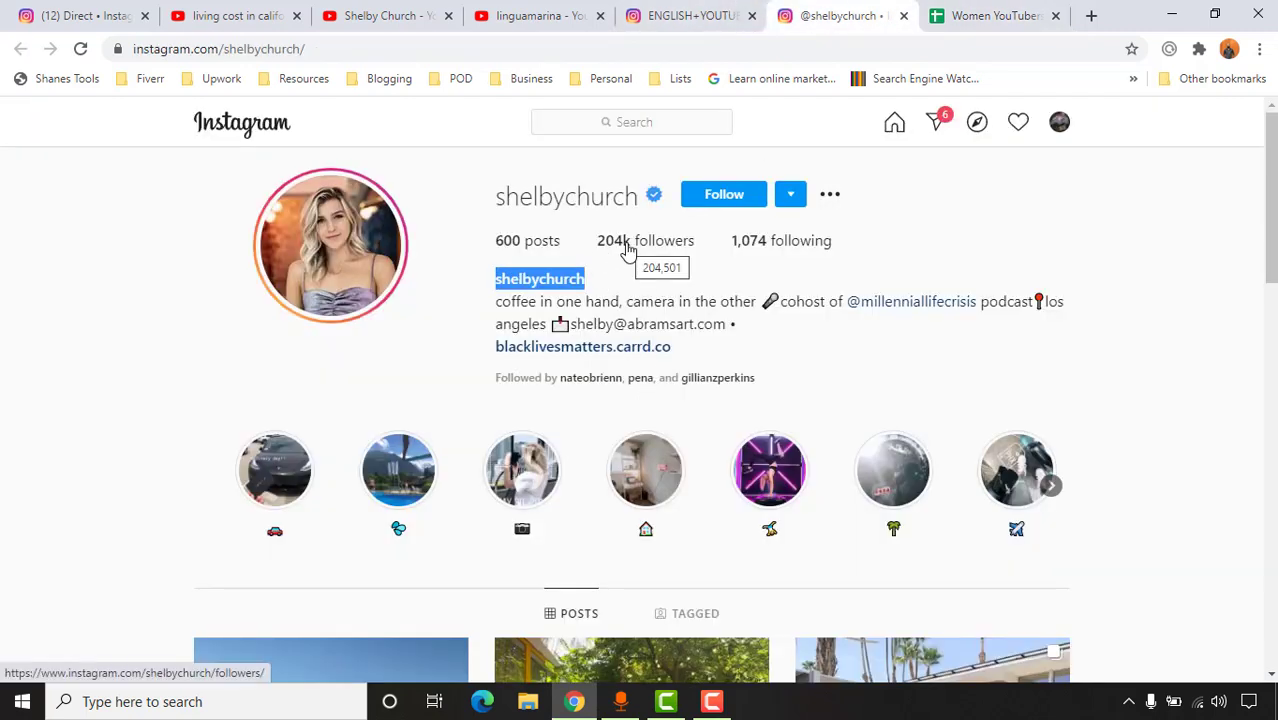
{"action": "left_click", "coordinate": [984, 15]}
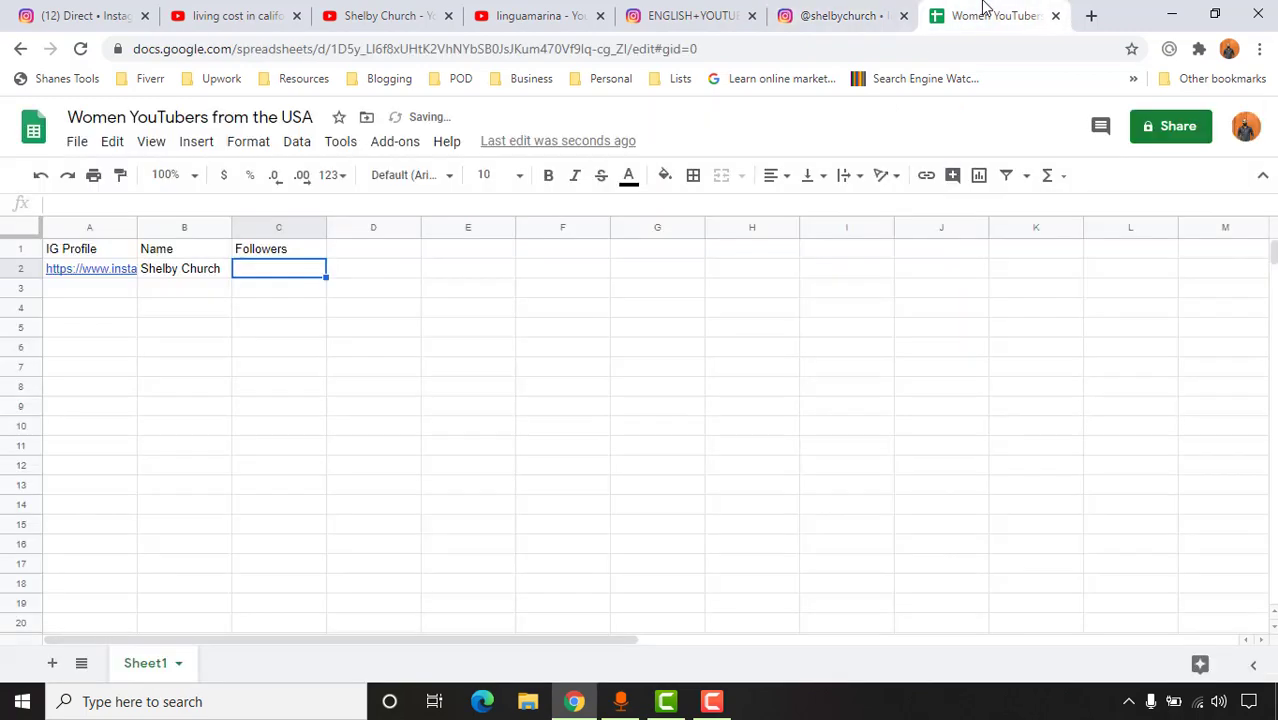
{"action": "left_click", "coordinate": [855, 15]}
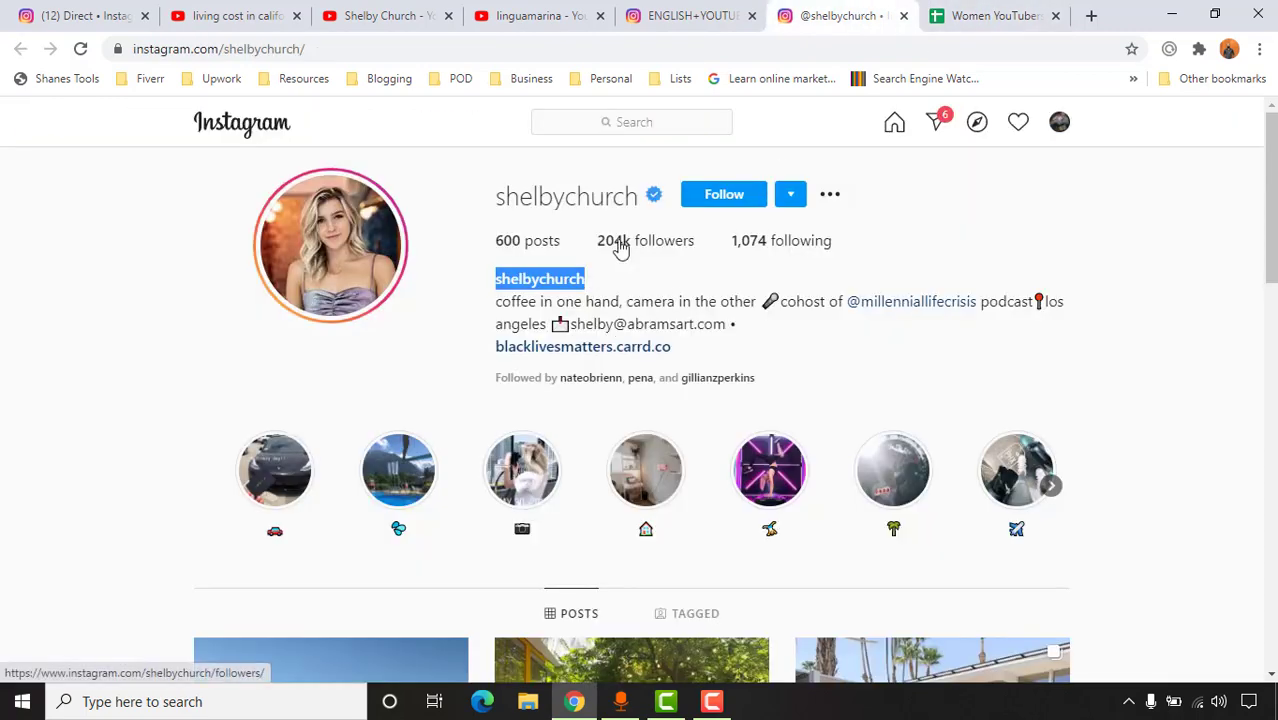
{"action": "mouse_move", "coordinate": [620, 248]}
{"action": "key", "text": "ctrl+Tab"}
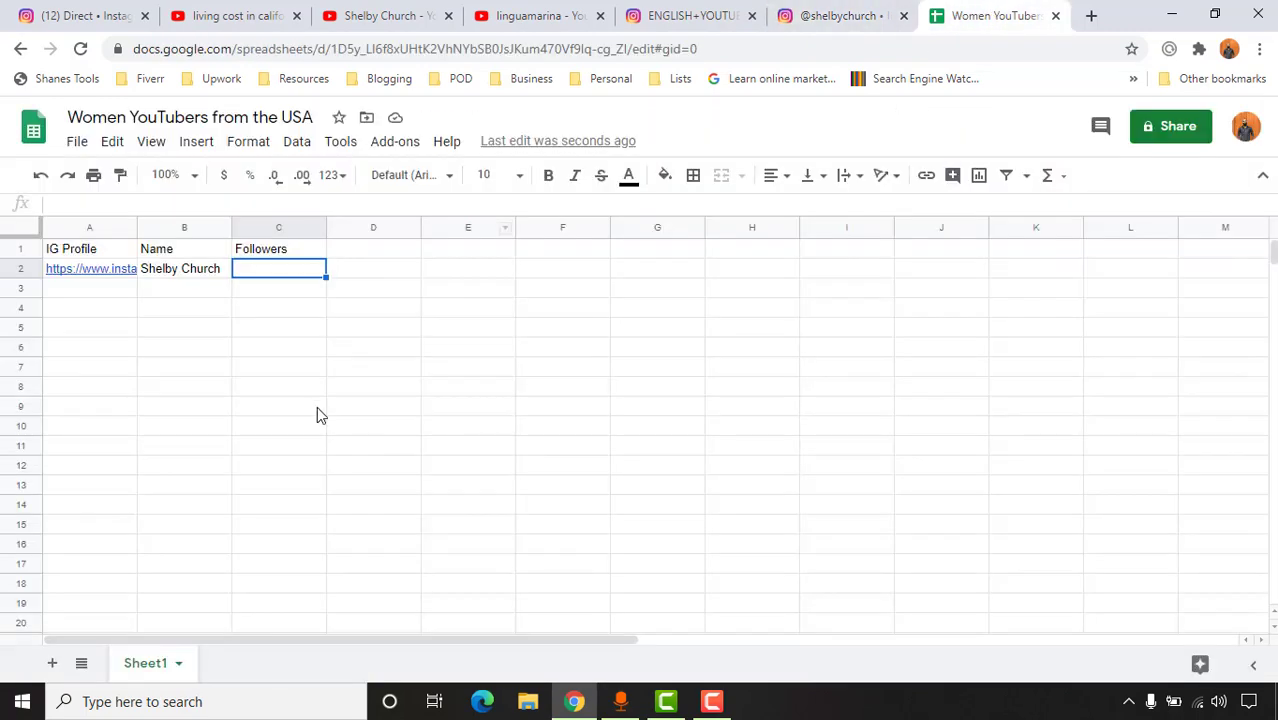
{"action": "type", "text": "204501"}
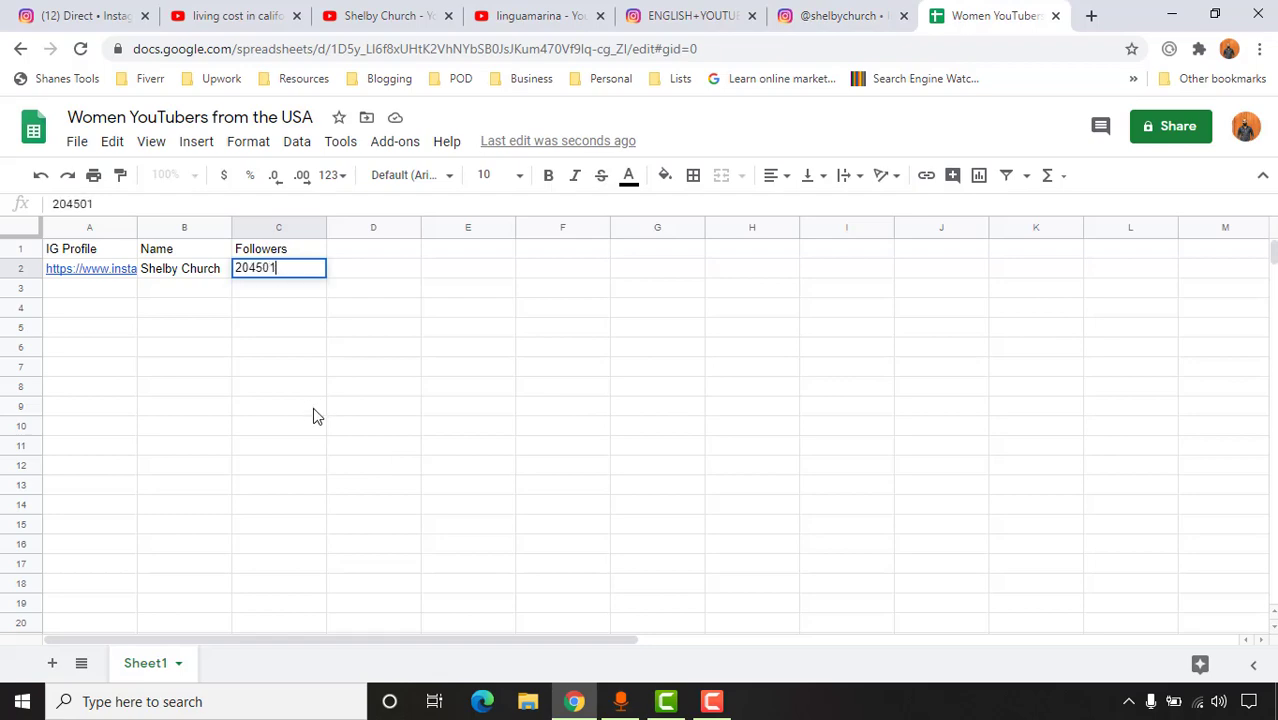
{"action": "left_click", "coordinate": [862, 12]}
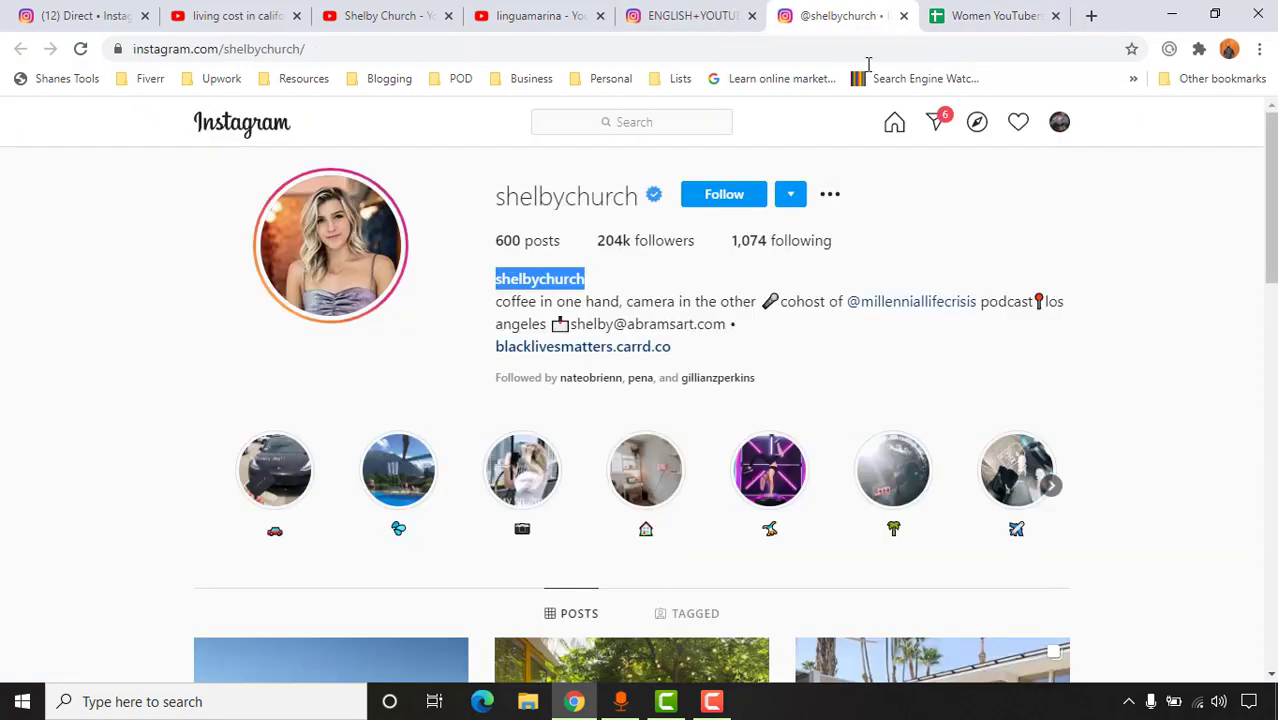
Review the bio, story highlights and recent posts on the first creator's Instagram profile
{"action": "scroll", "coordinate": [262, 578], "scroll_direction": "down", "scroll_amount": 4}
{"action": "scroll", "coordinate": [776, 542], "scroll_direction": "up", "scroll_amount": 1}
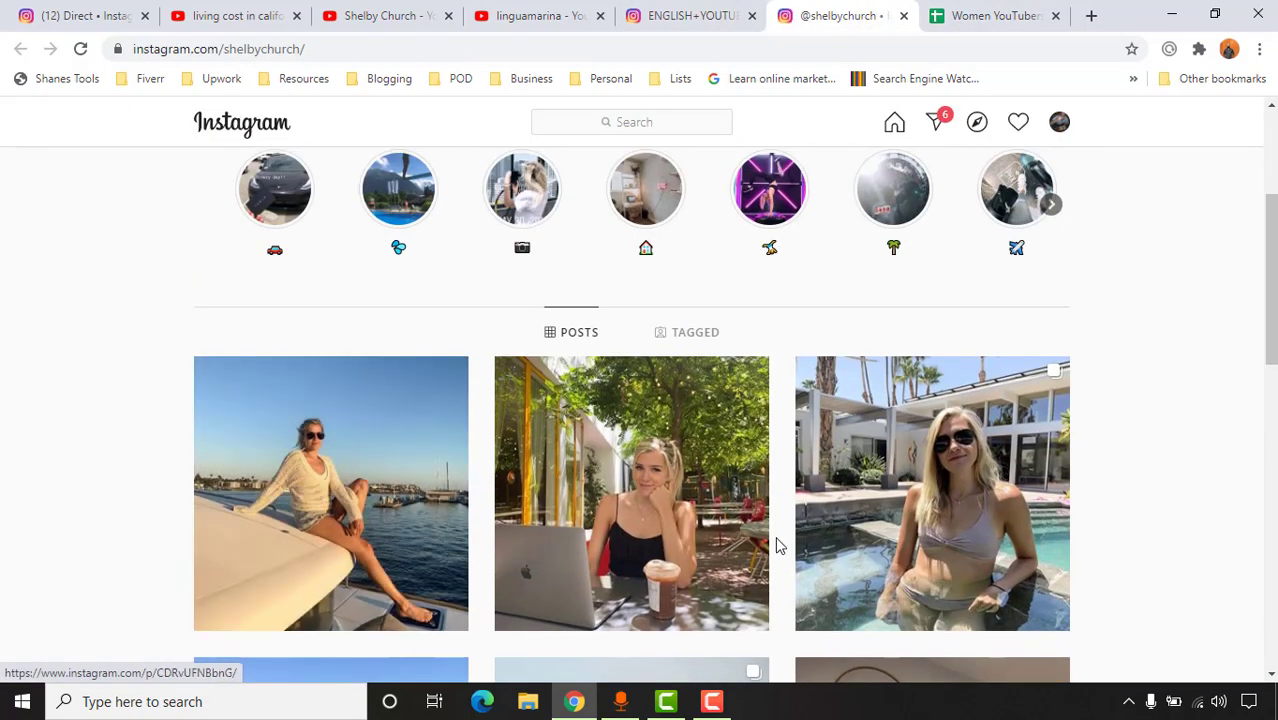
{"action": "scroll", "coordinate": [665, 510], "scroll_direction": "up", "scroll_amount": 3}
{"action": "scroll", "coordinate": [999, 174], "scroll_direction": "down", "scroll_amount": 3}
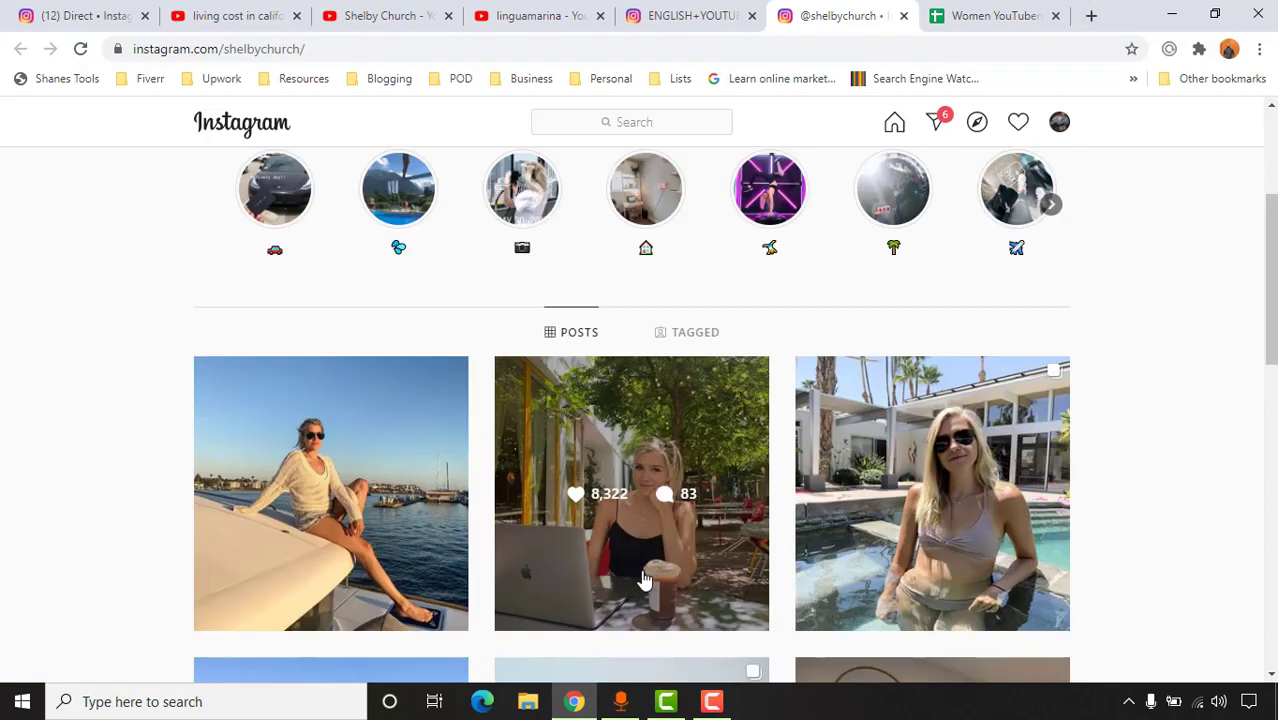
{"action": "scroll", "coordinate": [640, 450], "scroll_direction": "up", "scroll_amount": 3}
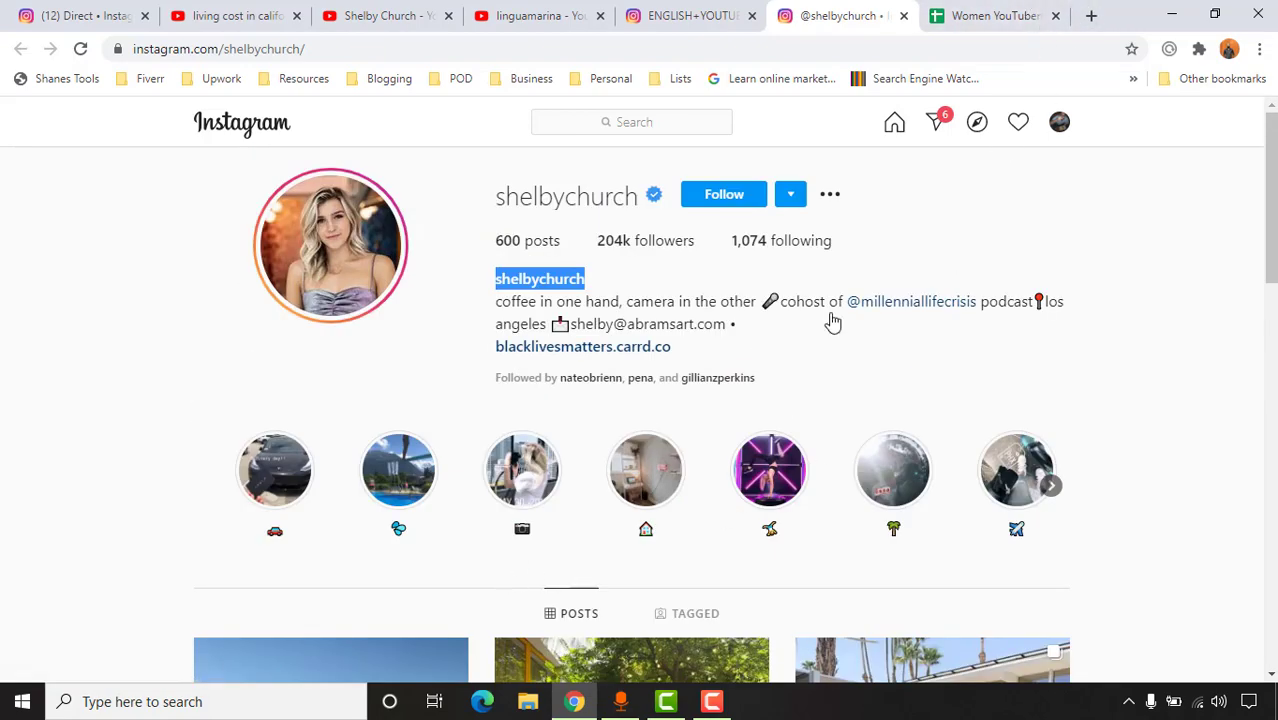
{"action": "scroll", "coordinate": [660, 460], "scroll_direction": "down", "scroll_amount": 2}
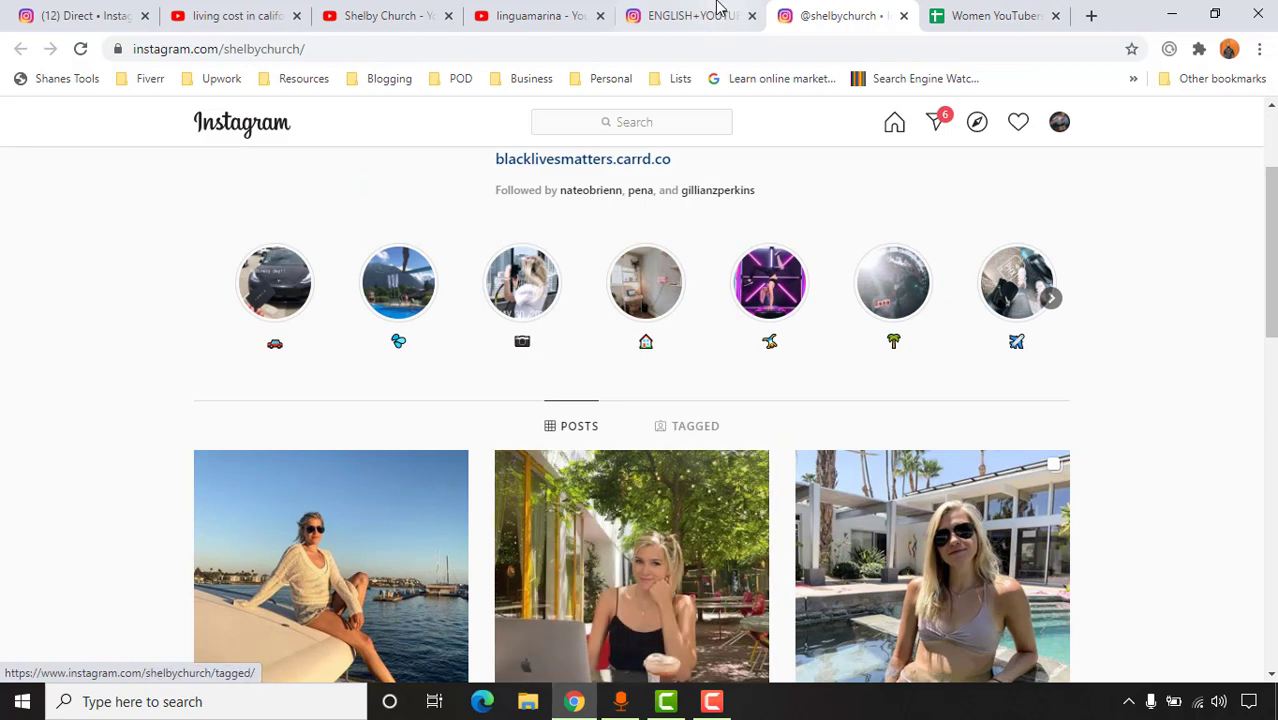
{"action": "scroll", "coordinate": [683, 560], "scroll_direction": "down", "scroll_amount": 1}
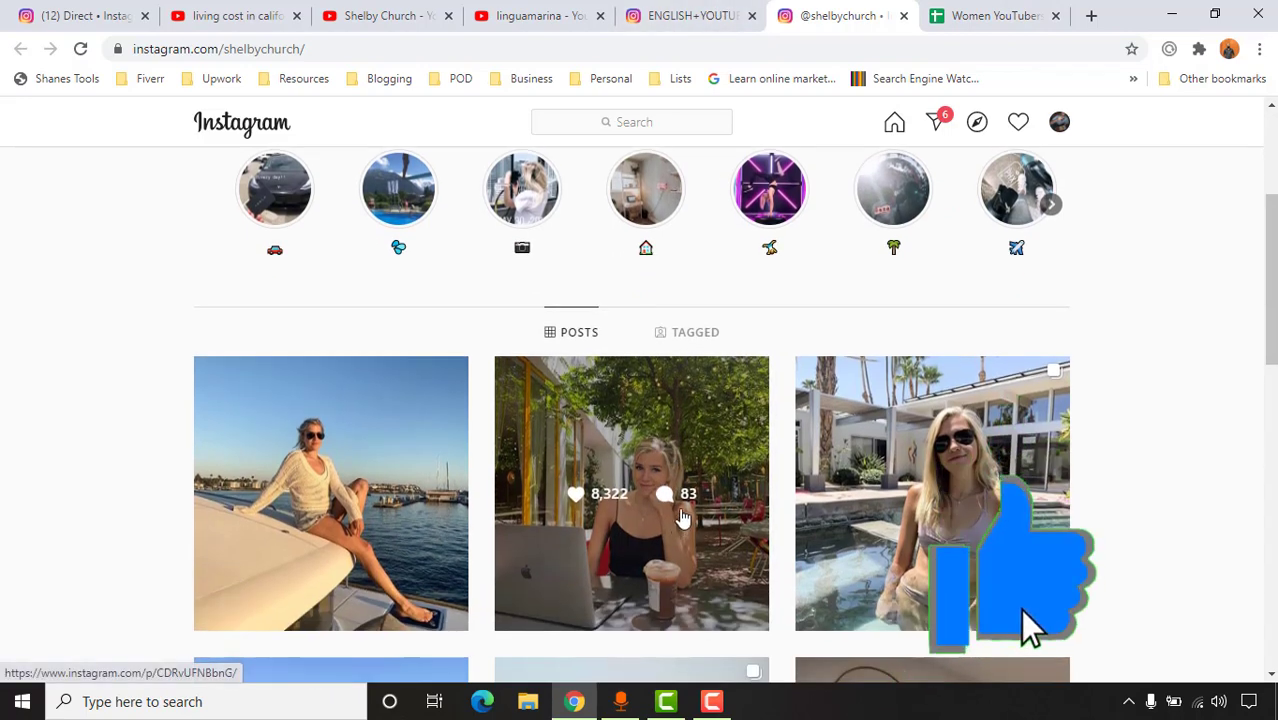
Copy the Instagram profile URL of linguamarina into cell A3 of the spreadsheet
{"action": "left_click", "coordinate": [683, 17]}
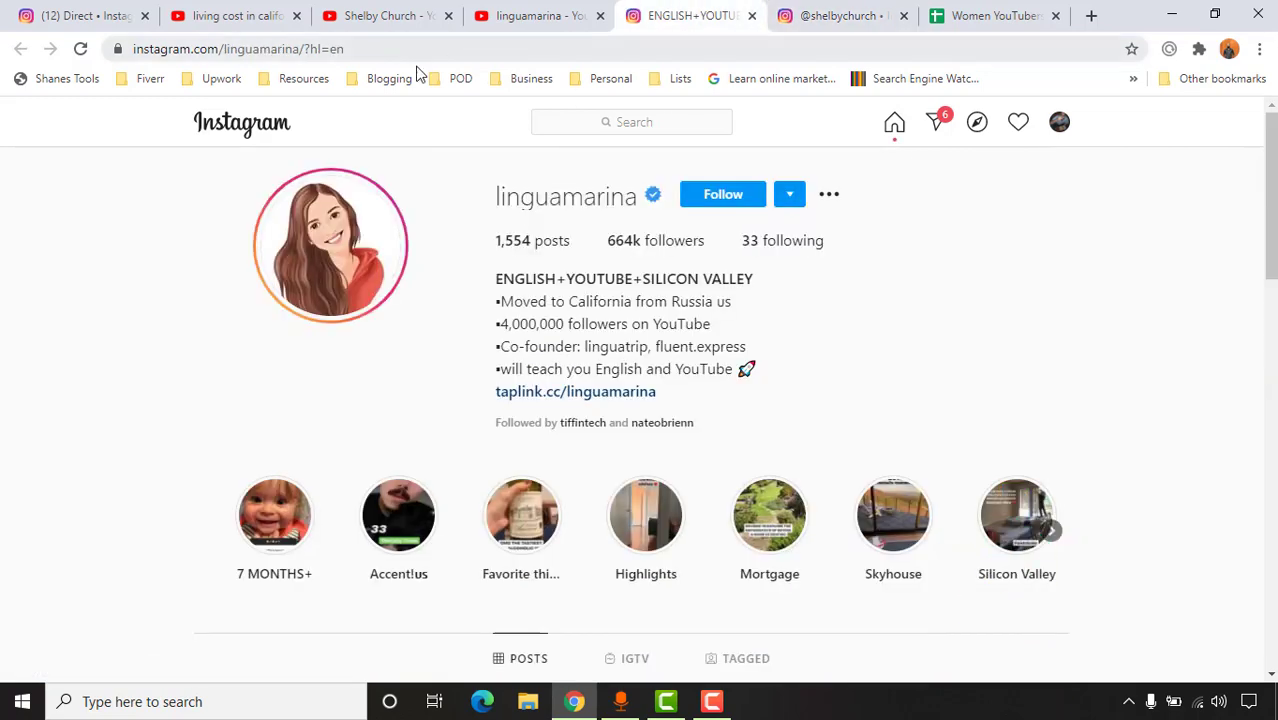
{"action": "left_click", "coordinate": [330, 48]}
{"action": "left_click", "coordinate": [305, 50]}
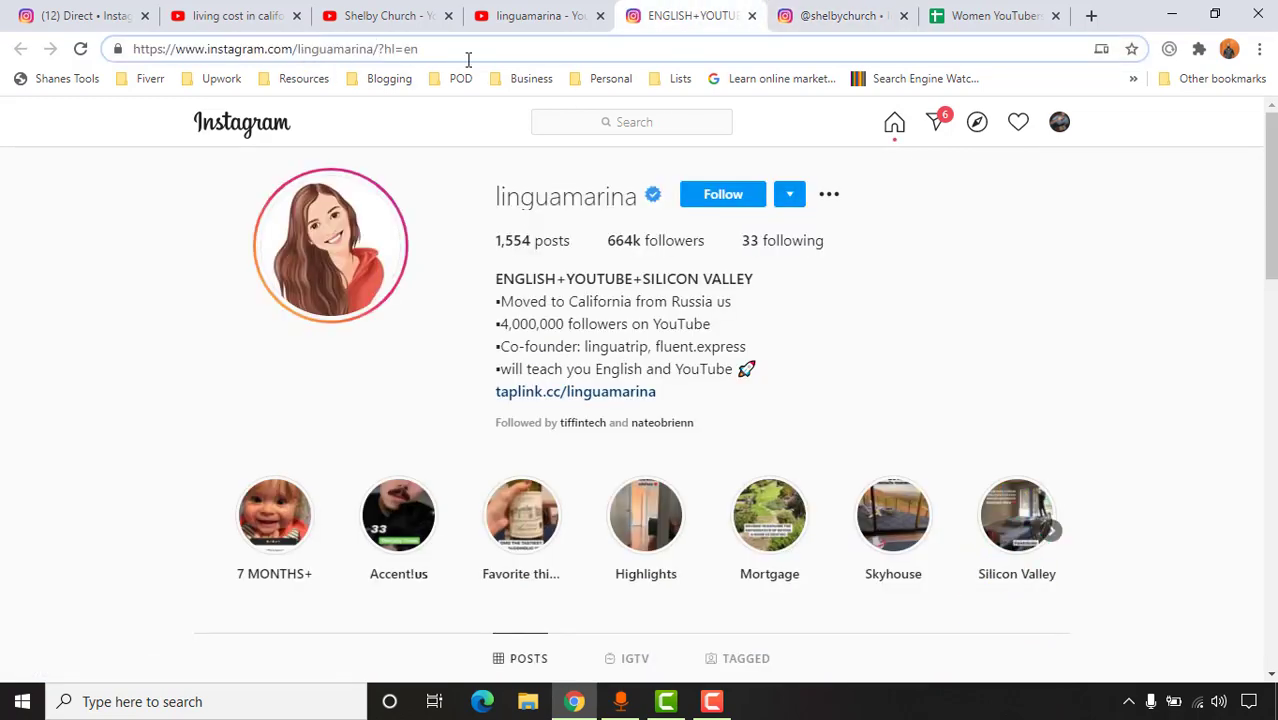
{"action": "key", "text": "ctrl+a"}
{"action": "key", "text": "ctrl+c"}
{"action": "key", "text": "ctrl+Tab"}
{"action": "key", "text": "ctrl+Tab"}
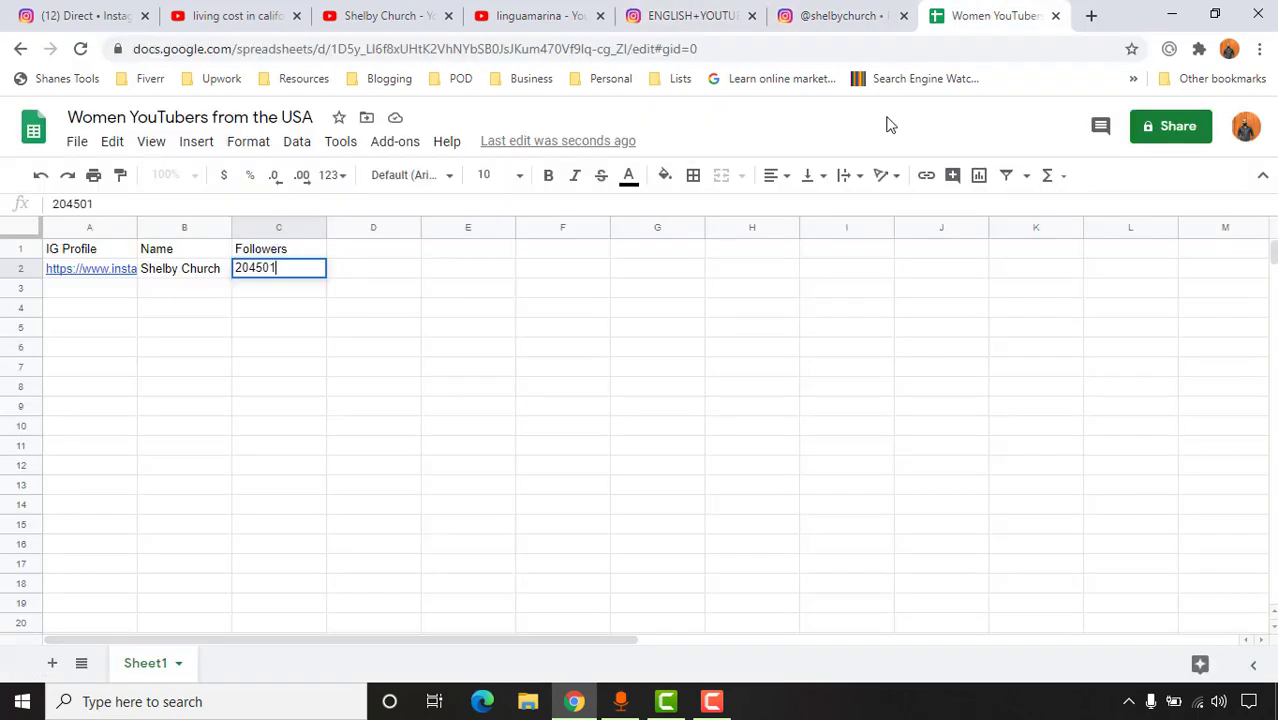
{"action": "left_click", "coordinate": [100, 292]}
{"action": "key", "text": "ctrl+v"}
Check the linguamarina YouTube channel's About details for the creator's name and open her Facebook page in a new tab
{"action": "left_click", "coordinate": [848, 12]}
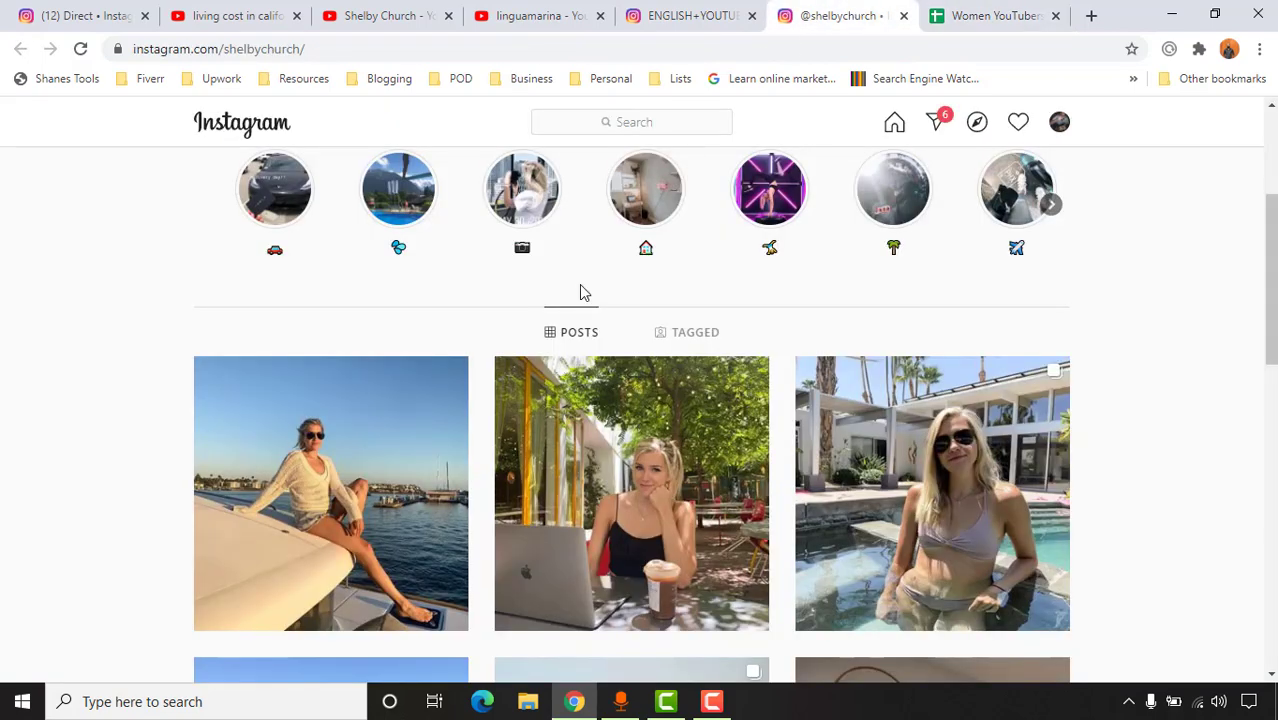
{"action": "left_click", "coordinate": [662, 12]}
{"action": "left_click", "coordinate": [545, 15]}
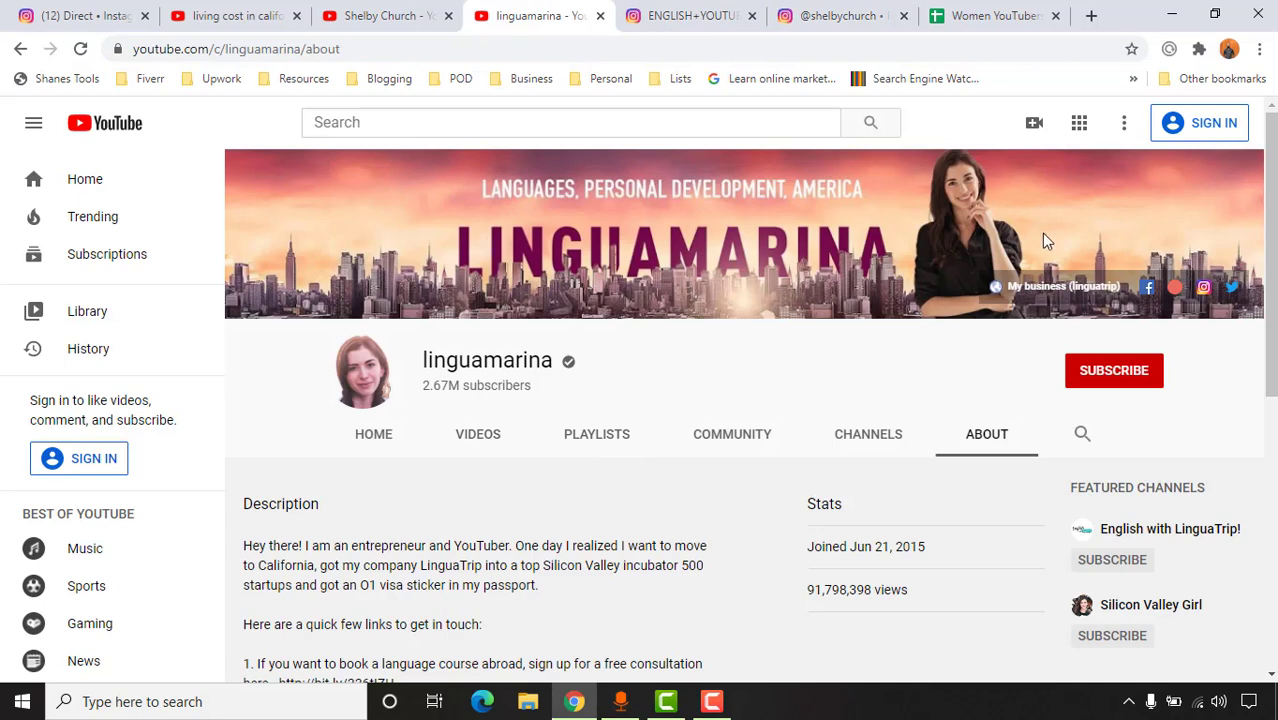
{"action": "scroll", "coordinate": [583, 367], "scroll_direction": "down", "scroll_amount": 3}
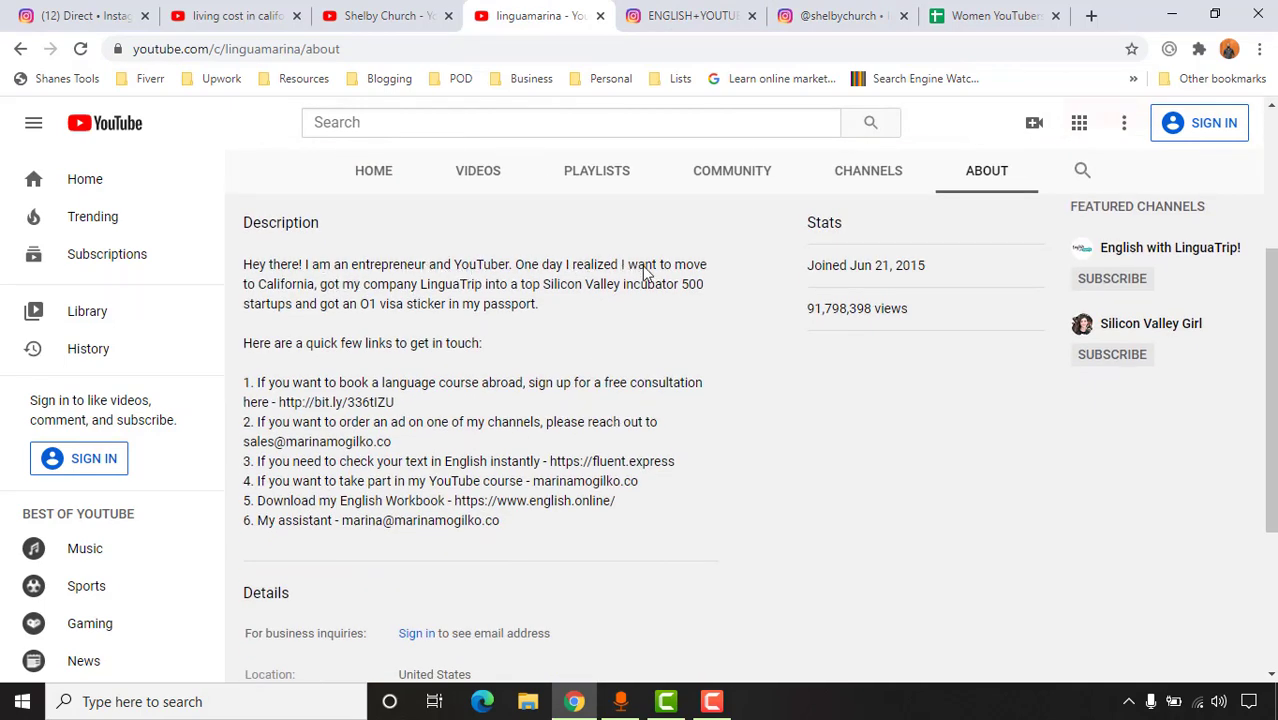
{"action": "double_click", "coordinate": [357, 522]}
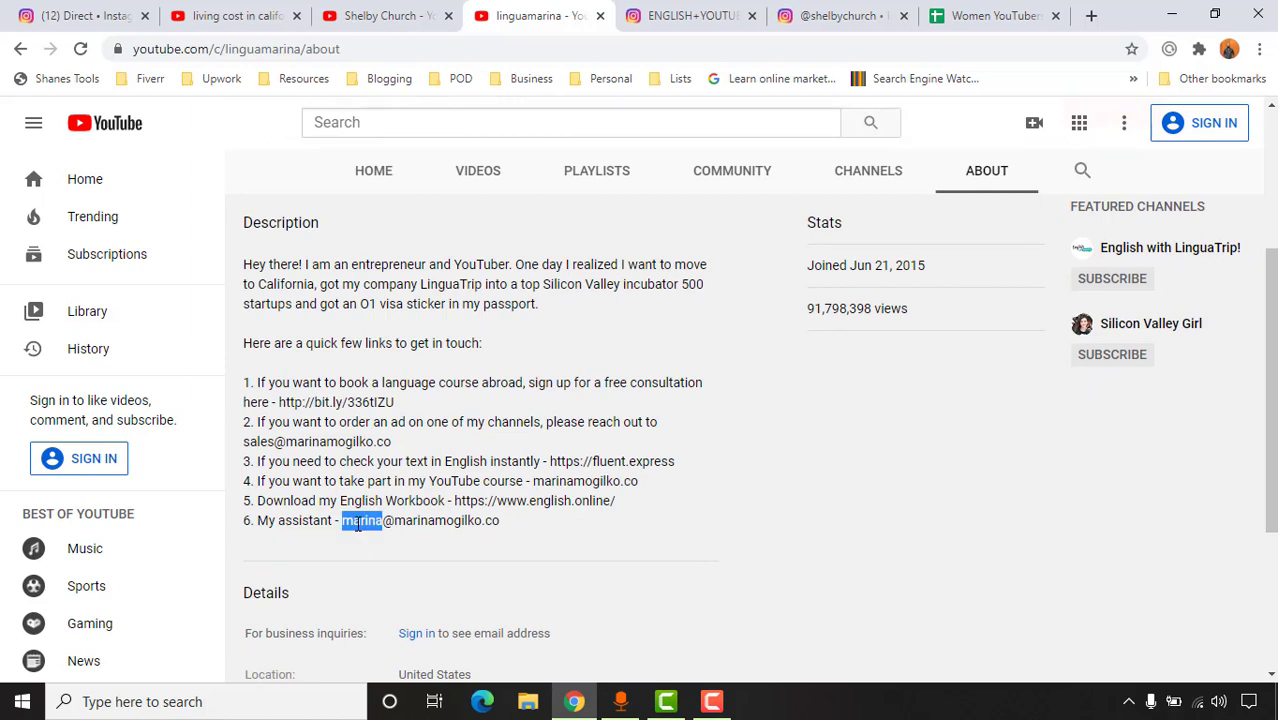
{"action": "scroll", "coordinate": [610, 568], "scroll_direction": "down", "scroll_amount": 3}
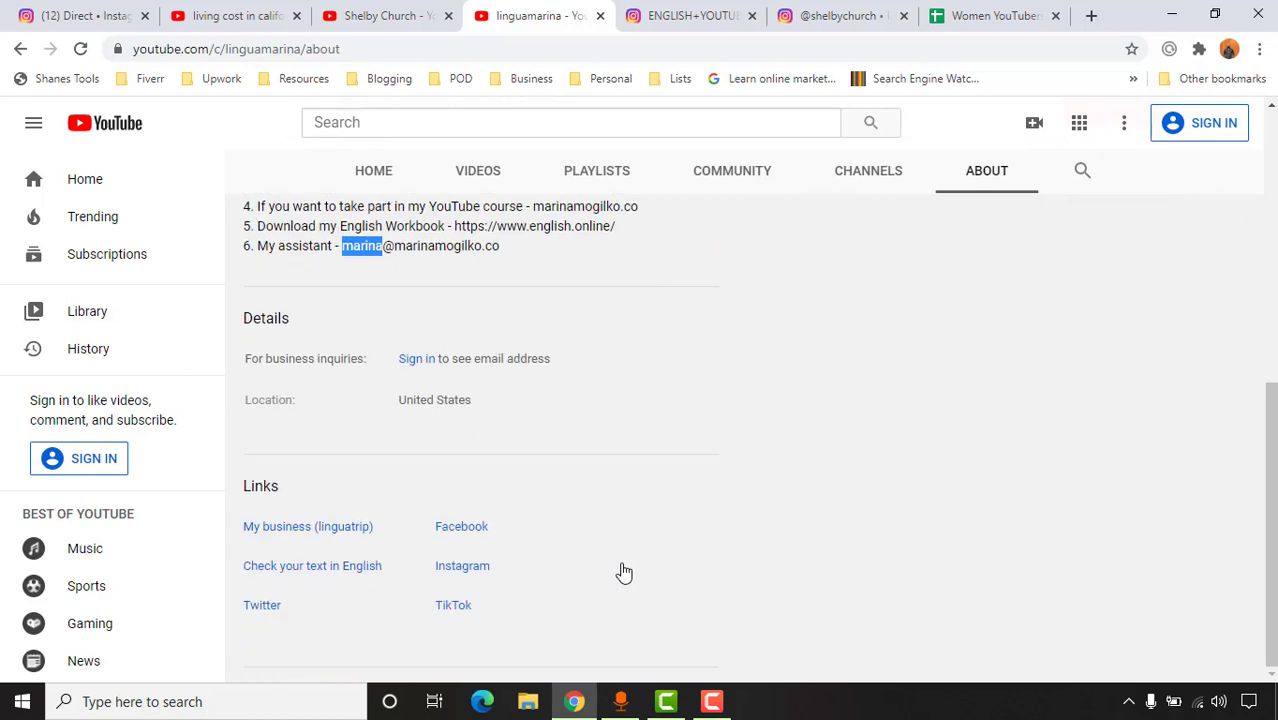
{"action": "middle_click", "coordinate": [459, 532]}
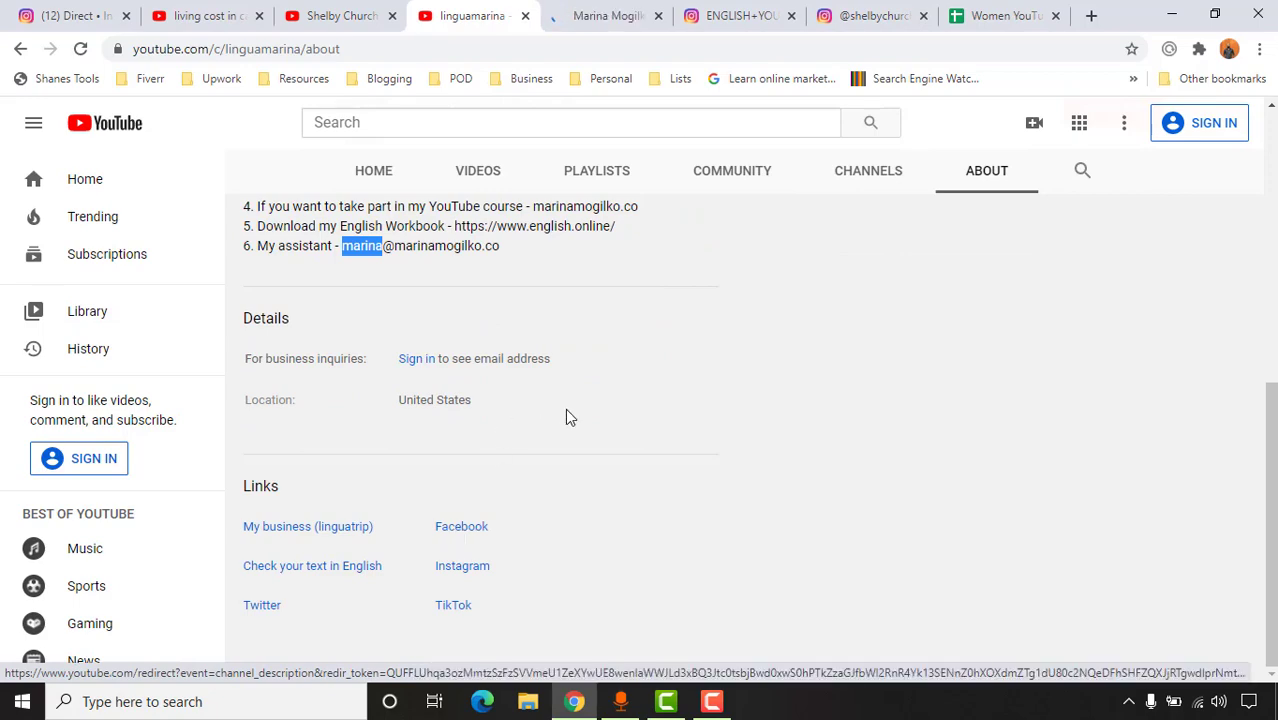
{"action": "scroll", "coordinate": [573, 500], "scroll_direction": "up", "scroll_amount": 5}
{"action": "scroll", "coordinate": [499, 320], "scroll_direction": "up", "scroll_amount": 1}
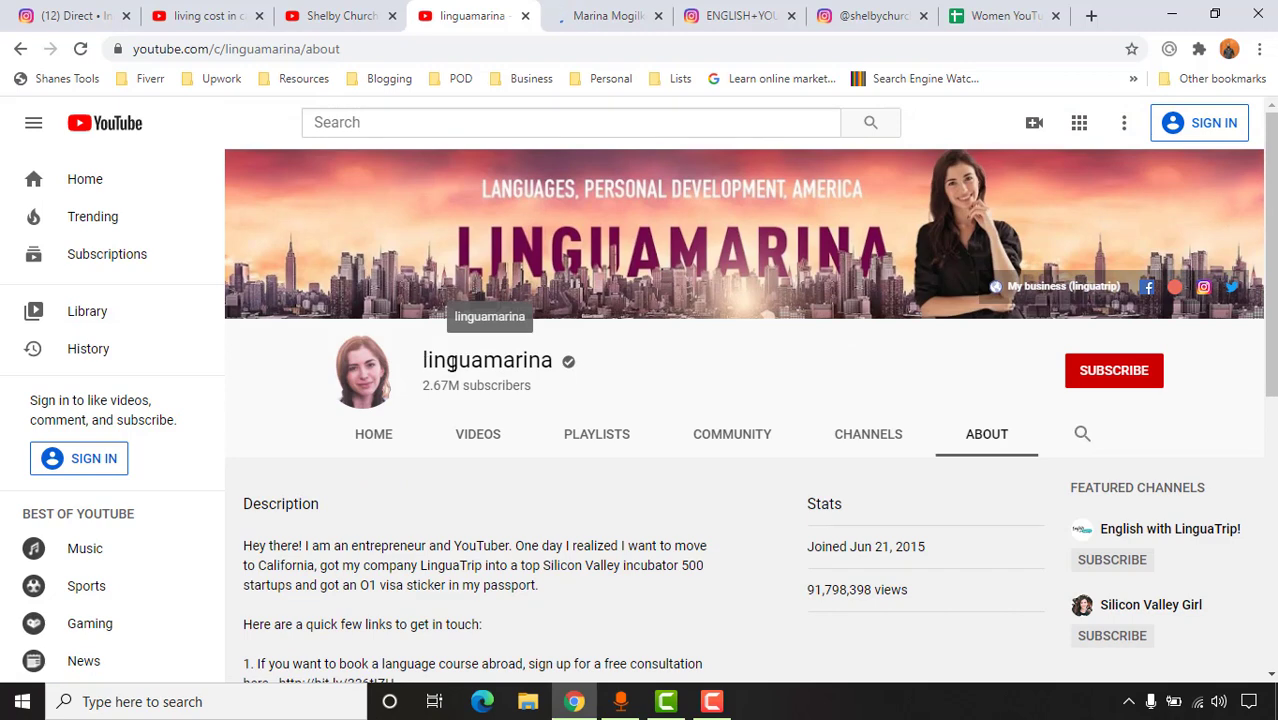
Copy the channel name linguamarina from YouTube into cell B3 of the spreadsheet
{"action": "left_click_drag", "start_coordinate": [550, 362], "coordinate": [419, 357]}
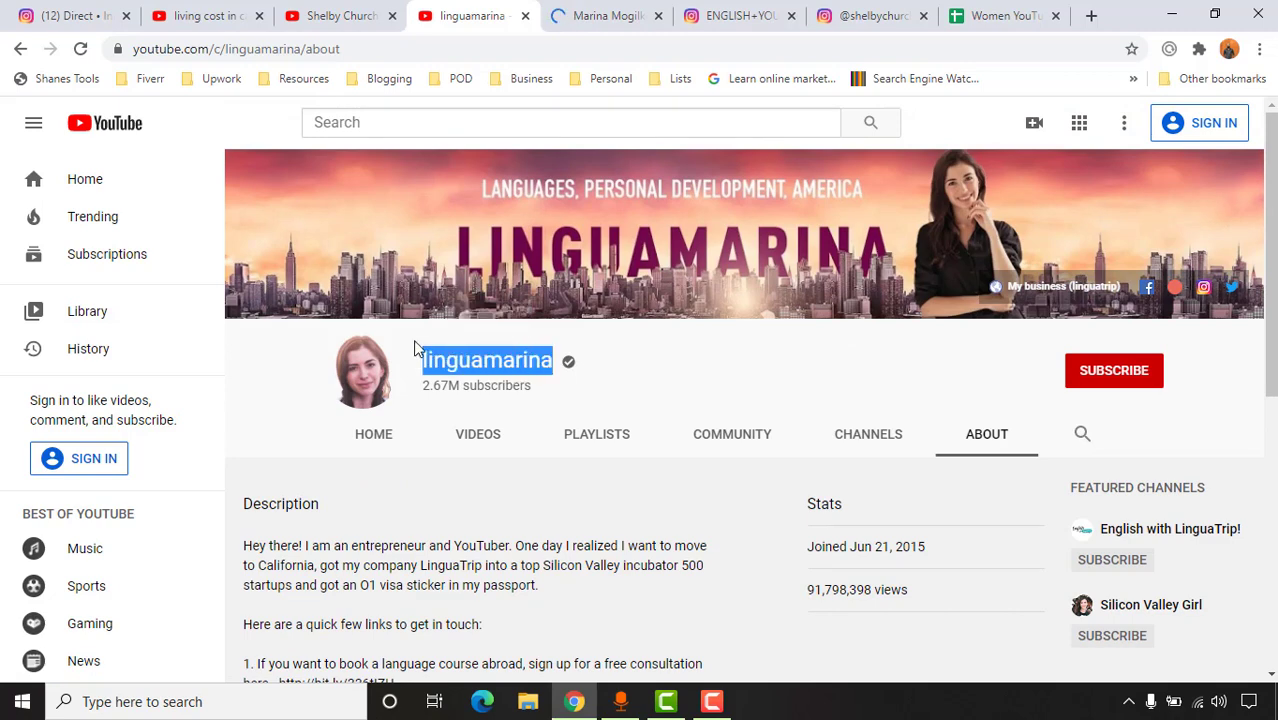
{"action": "left_click", "coordinate": [995, 12]}
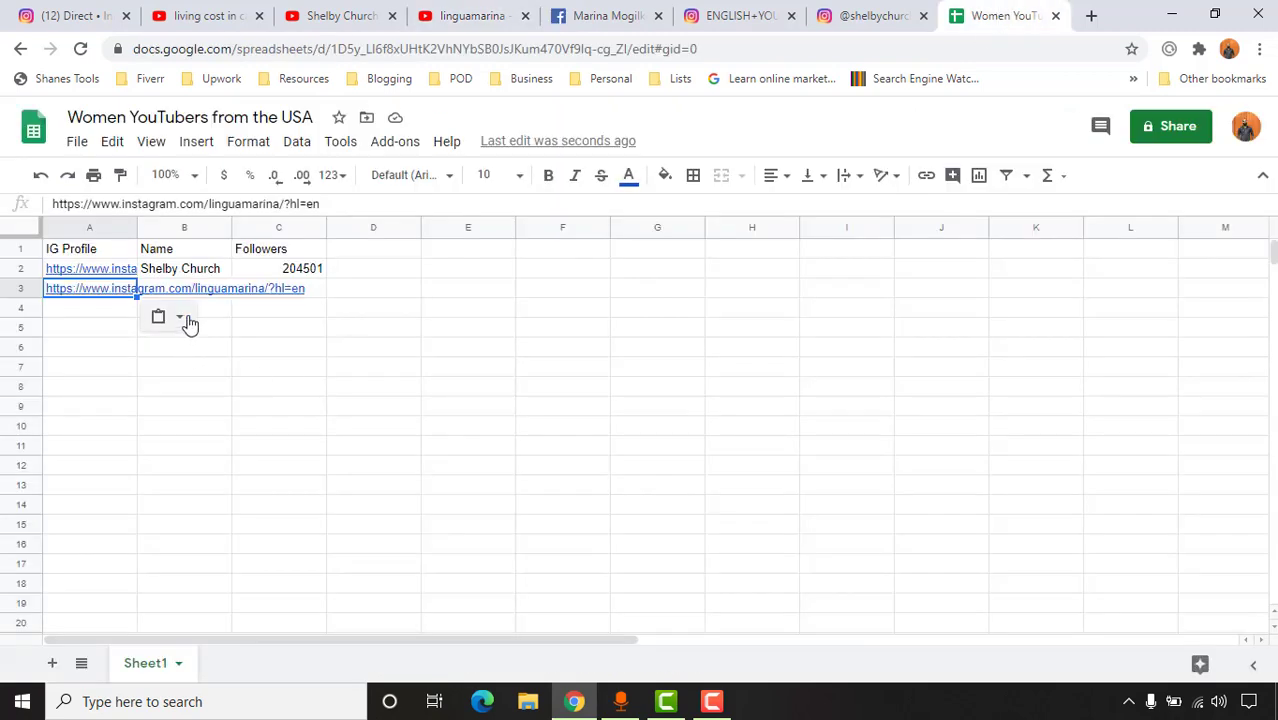
{"action": "double_click", "coordinate": [185, 291]}
{"action": "key", "text": "ctrl+v"}
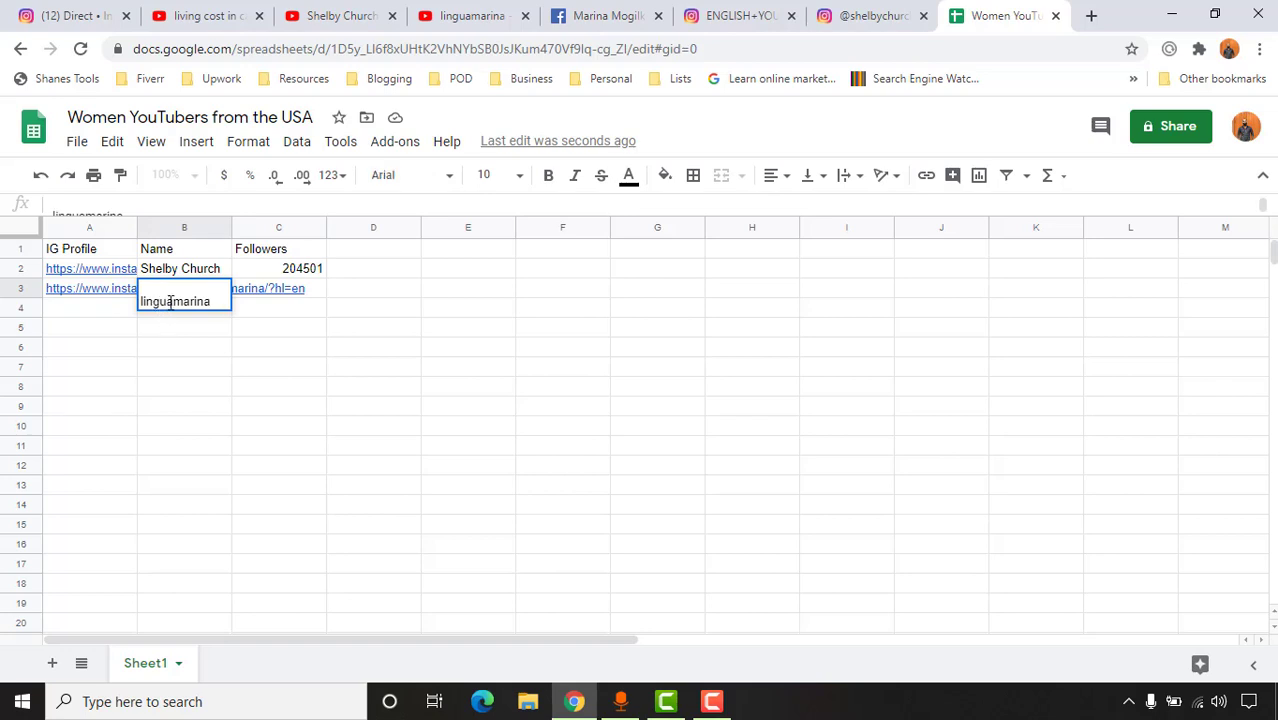
Edit the name in cell B3 to "Lingua Marina" and remove the blank line above it
{"action": "left_click", "coordinate": [171, 302]}
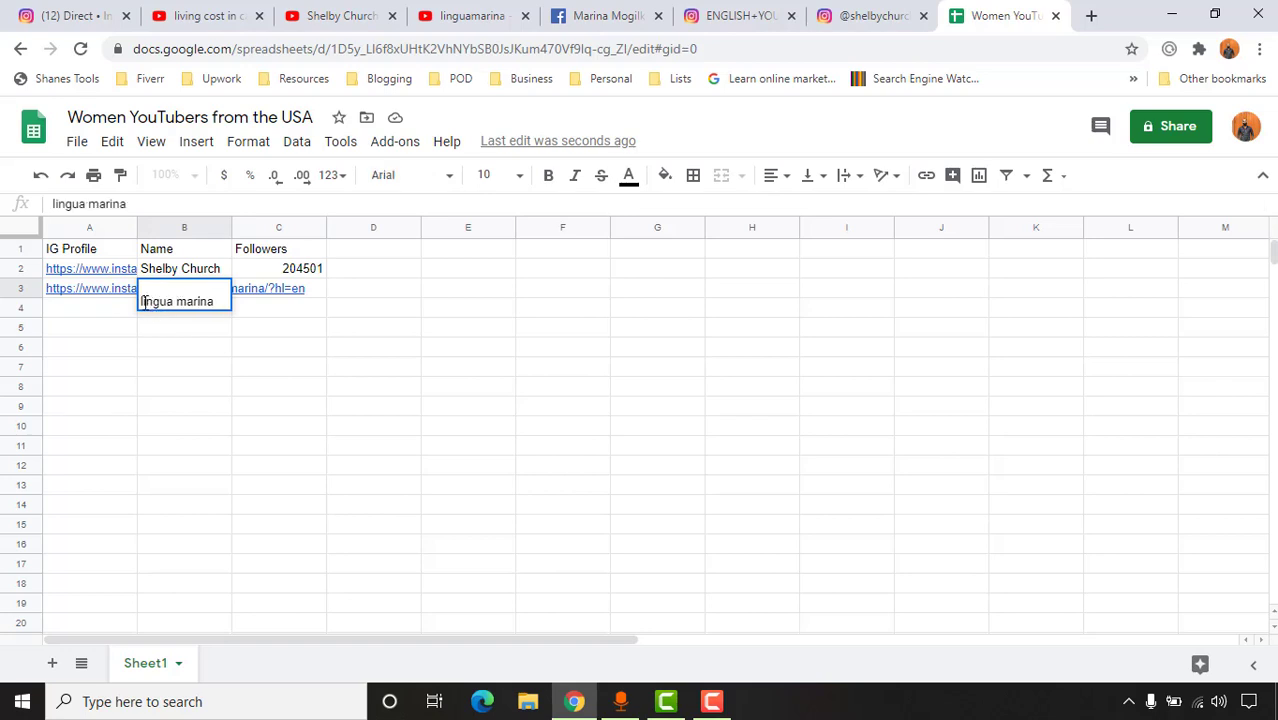
{"action": "key", "text": "Delete"}
{"action": "type", "text": "L"}
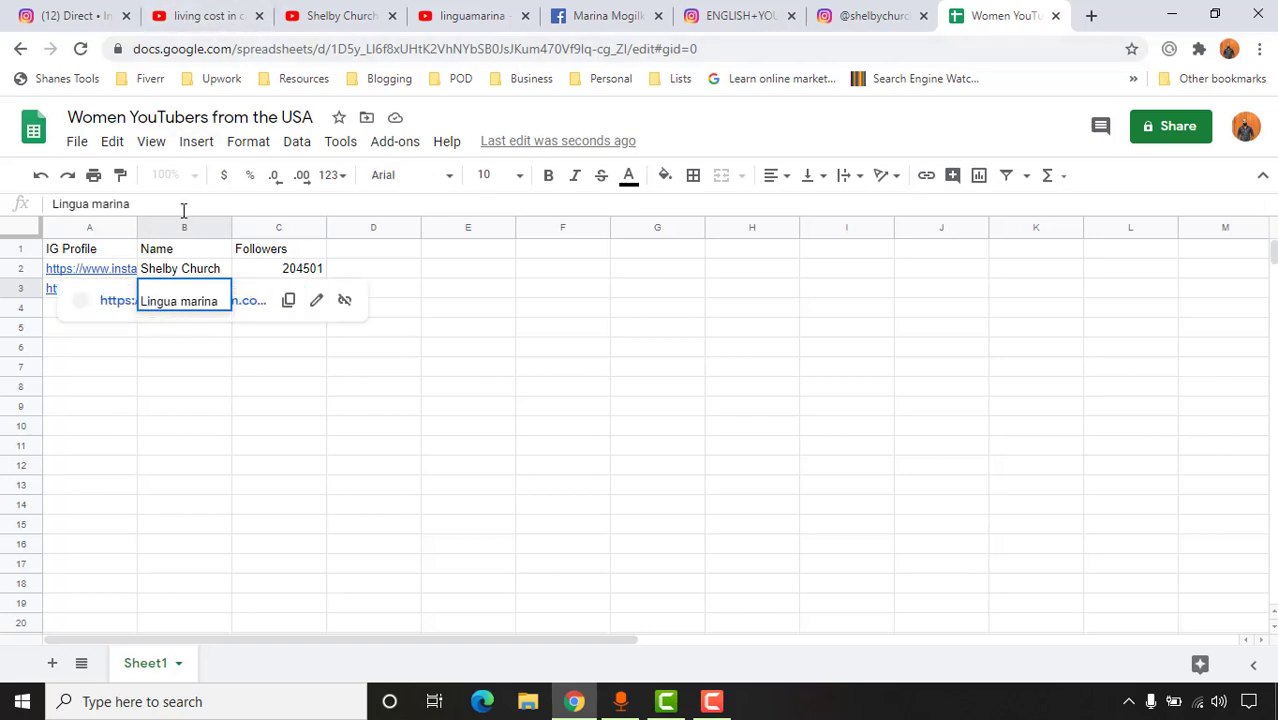
{"action": "left_click_drag", "start_coordinate": [185, 300], "coordinate": [189, 300]}
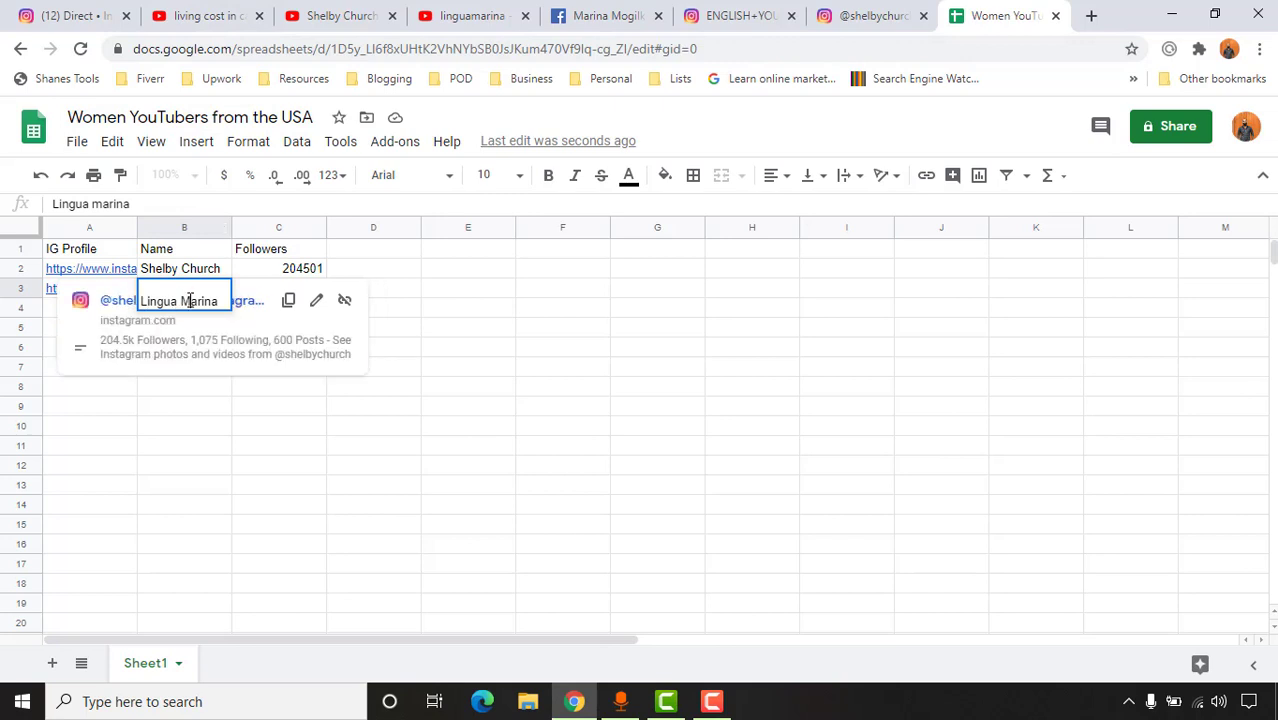
{"action": "left_click", "coordinate": [272, 445]}
{"action": "left_click", "coordinate": [269, 303]}
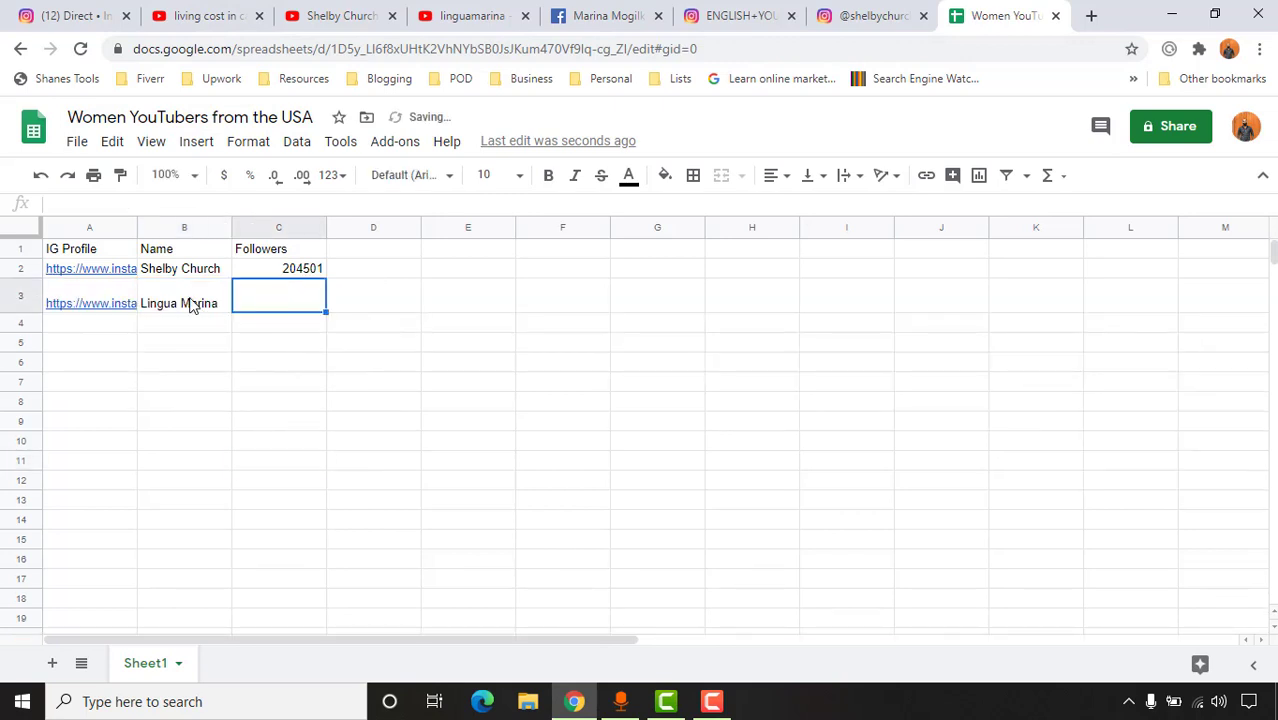
{"action": "double_click", "coordinate": [152, 289]}
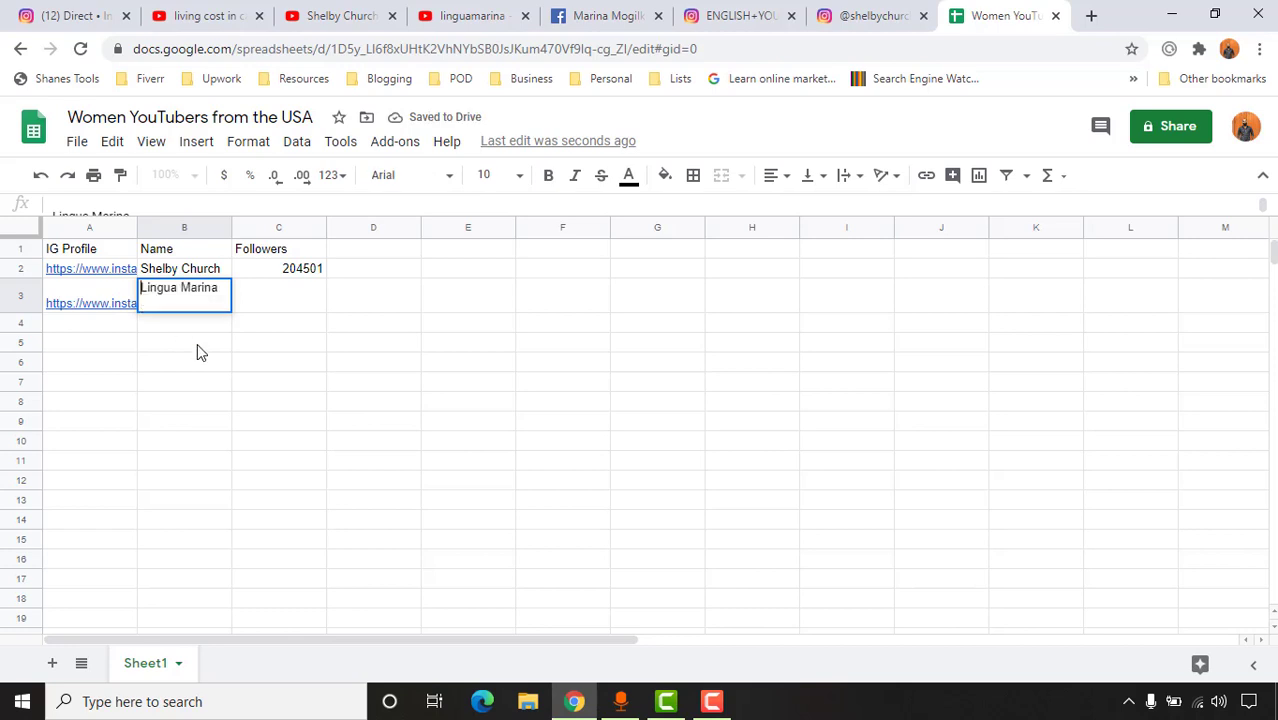
{"action": "left_click", "coordinate": [272, 342]}
Look up the exact follower count on linguamarina's Instagram profile and enter 664057 in cell C3
{"action": "left_click", "coordinate": [277, 288]}
{"action": "left_click", "coordinate": [740, 16]}
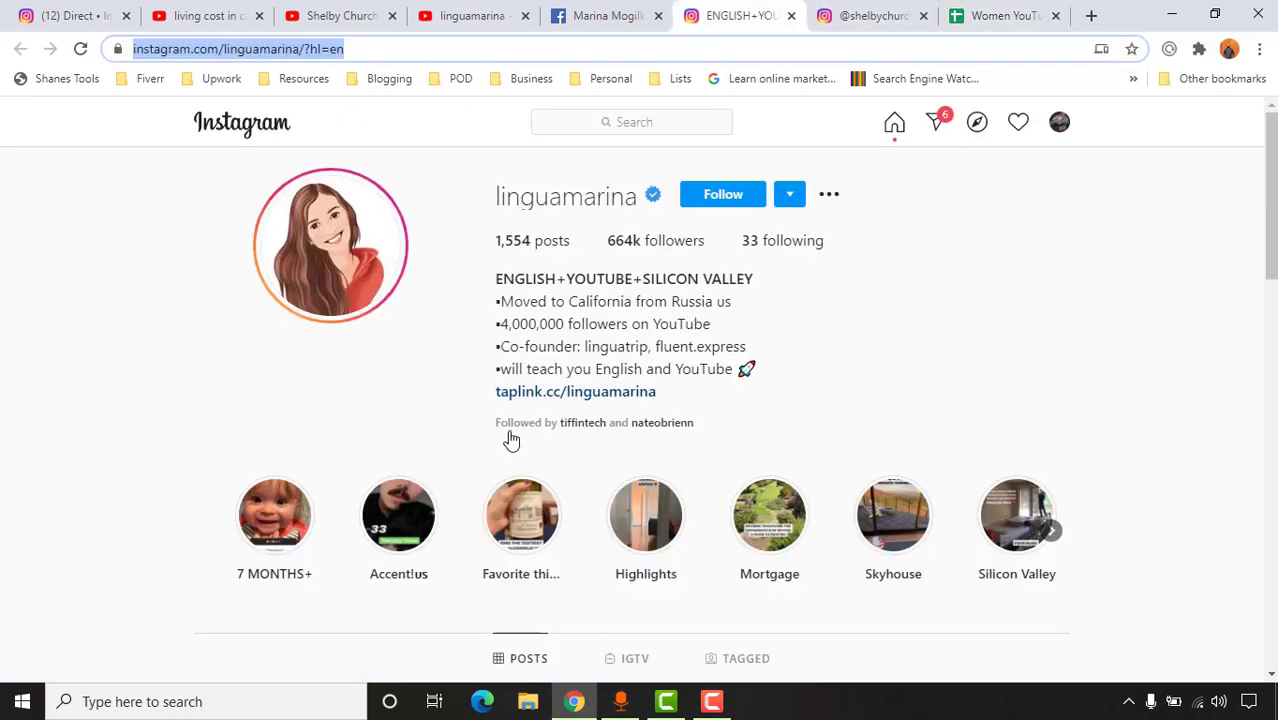
{"action": "mouse_move", "coordinate": [631, 251]}
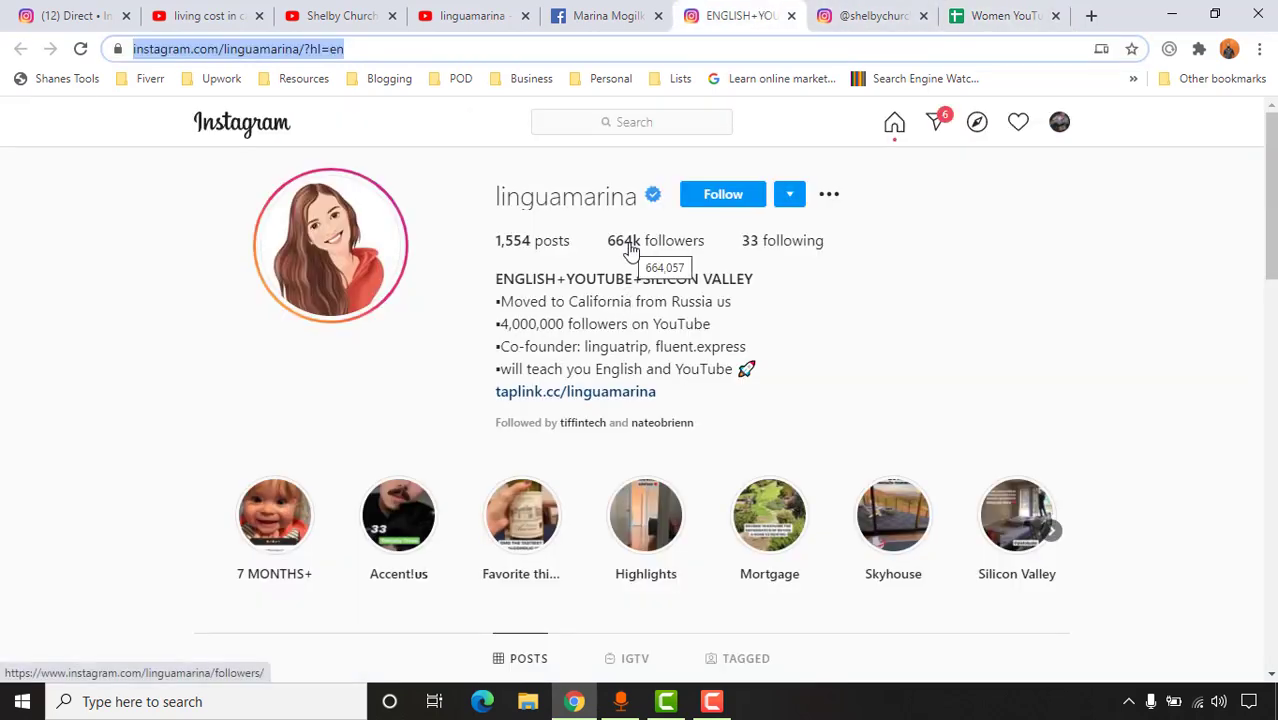
{"action": "left_click", "coordinate": [1000, 16]}
{"action": "type", "text": "66"}
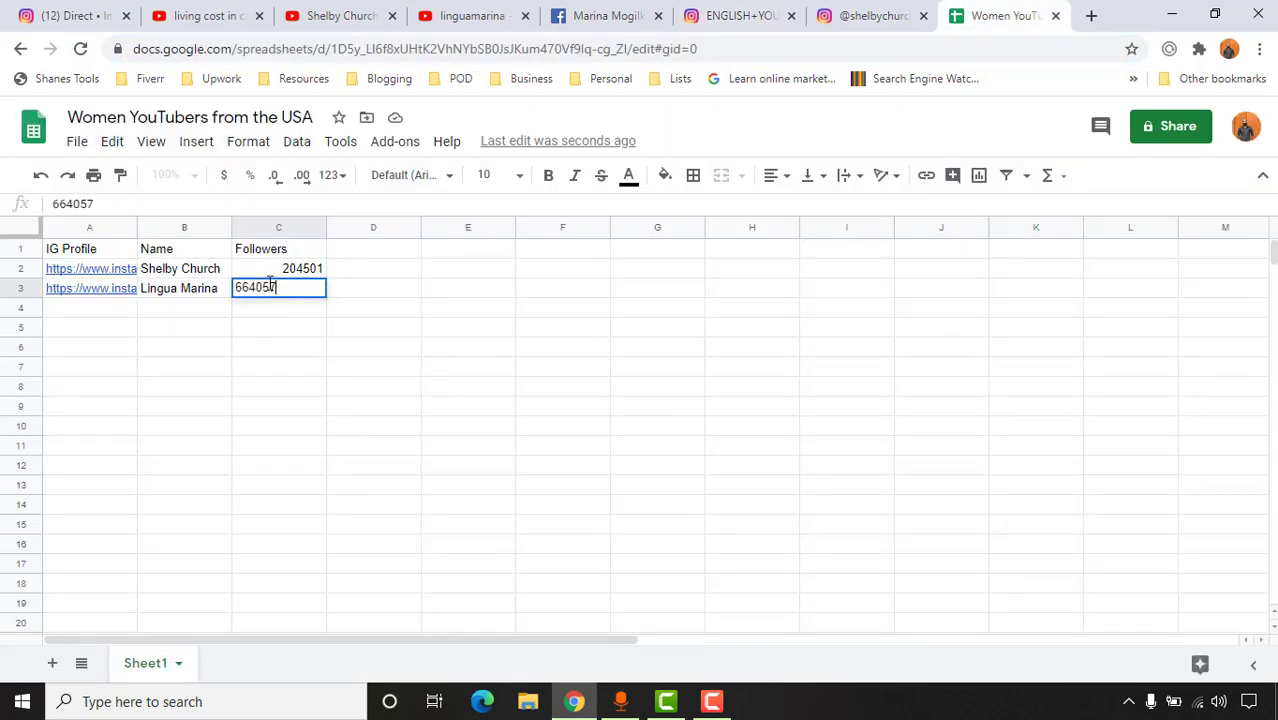
{"action": "type", "text": "4057"}
{"action": "key", "text": "Return"}
Check the first creator's Instagram bio for contact details and add an "Email" column header in cell D1
{"action": "left_click", "coordinate": [905, 15]}
{"action": "scroll", "coordinate": [914, 458], "scroll_direction": "up", "scroll_amount": 3}
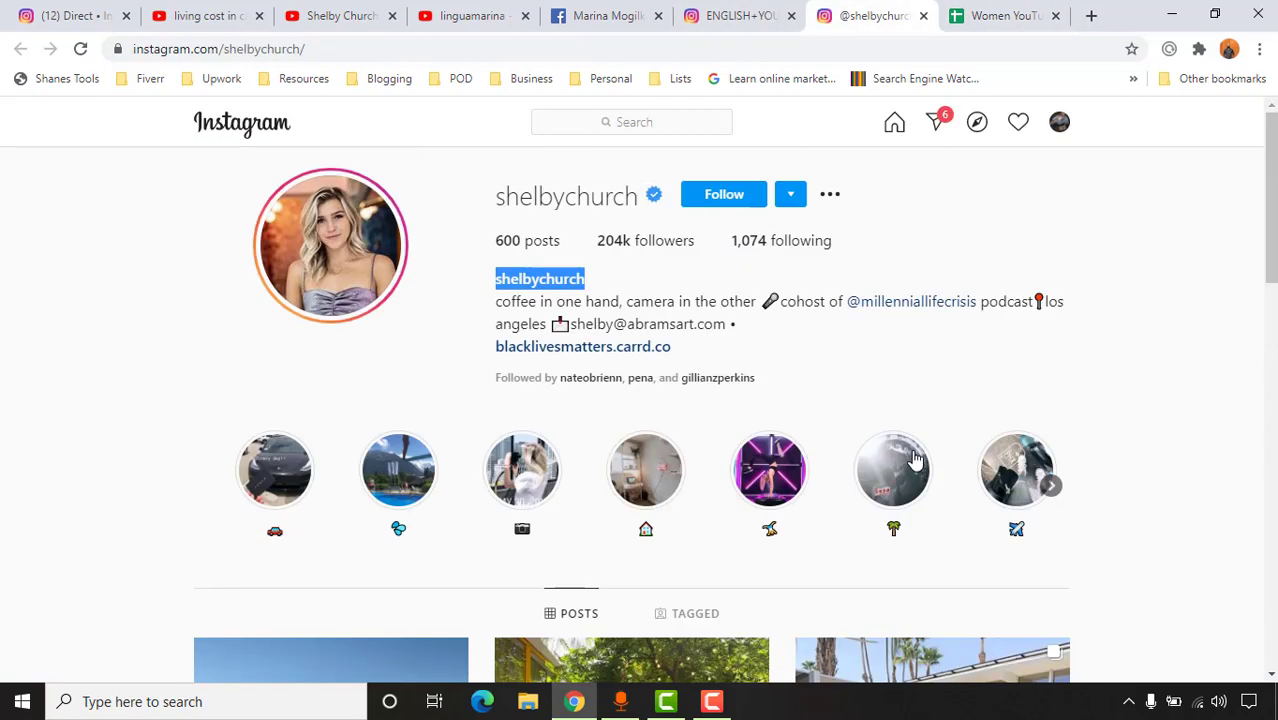
{"action": "left_click", "coordinate": [1000, 16]}
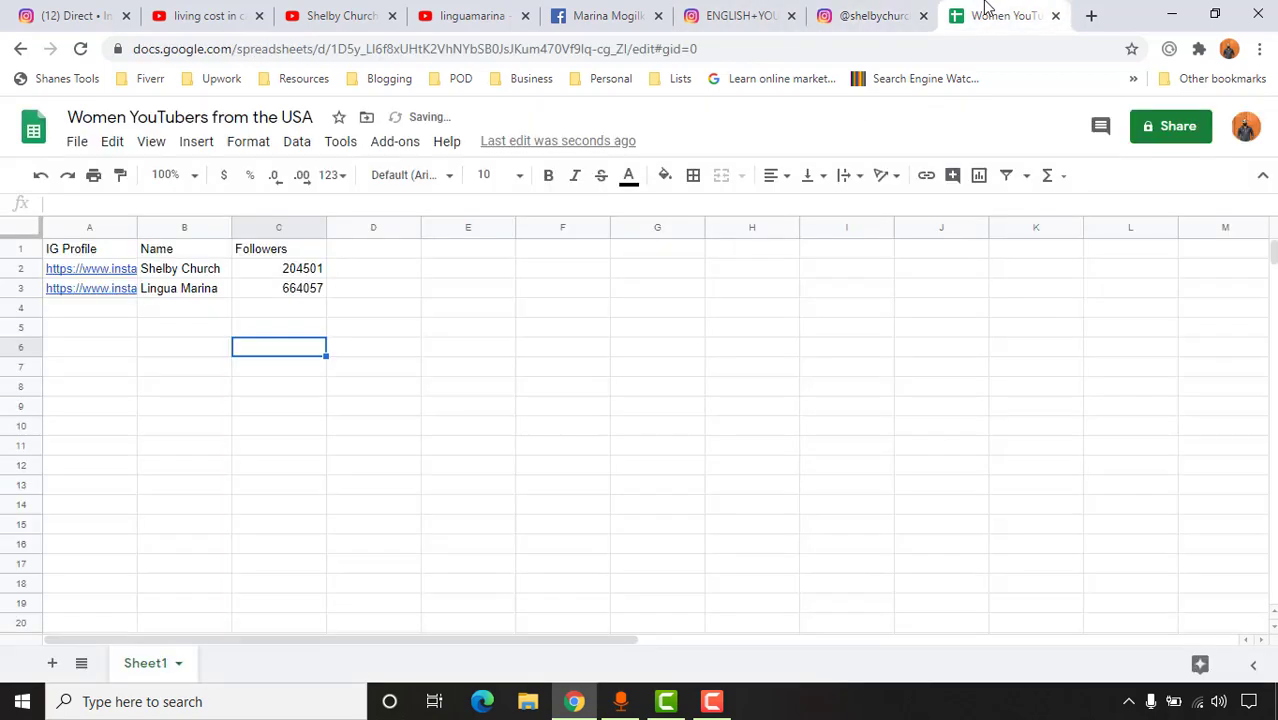
{"action": "left_click", "coordinate": [376, 252]}
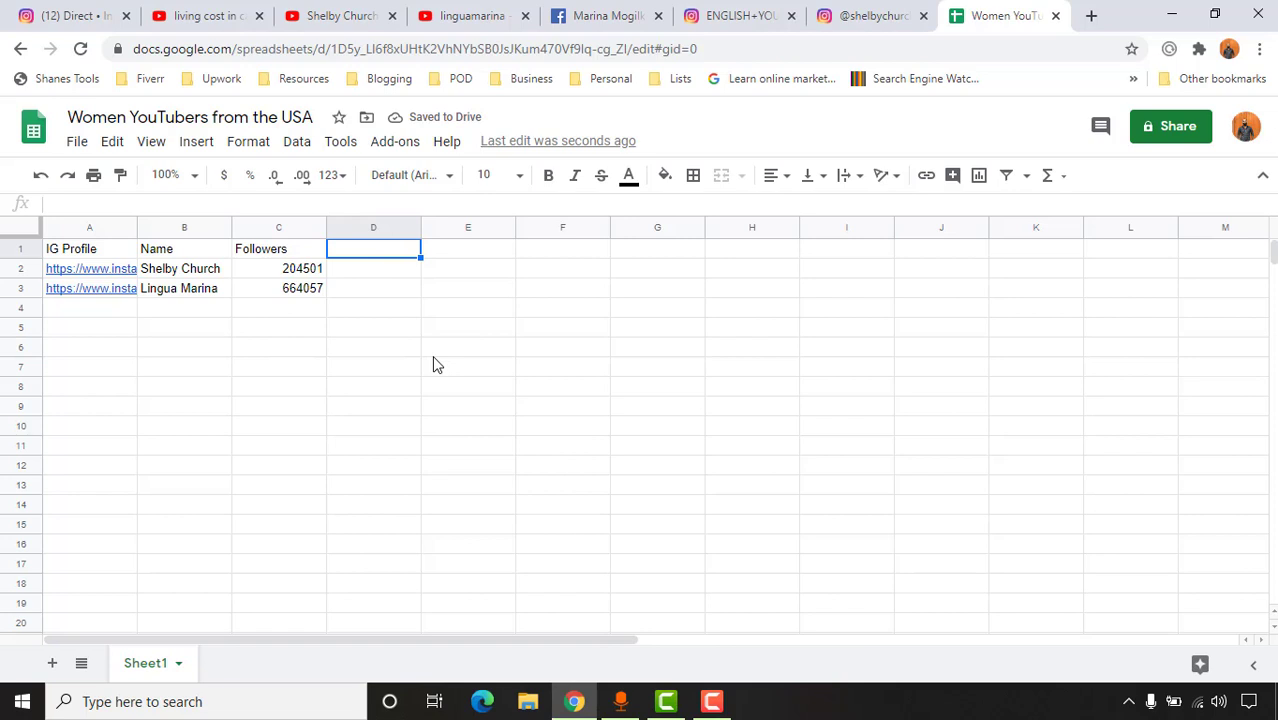
{"action": "type", "text": "Email"}
{"action": "key", "text": "Return"}
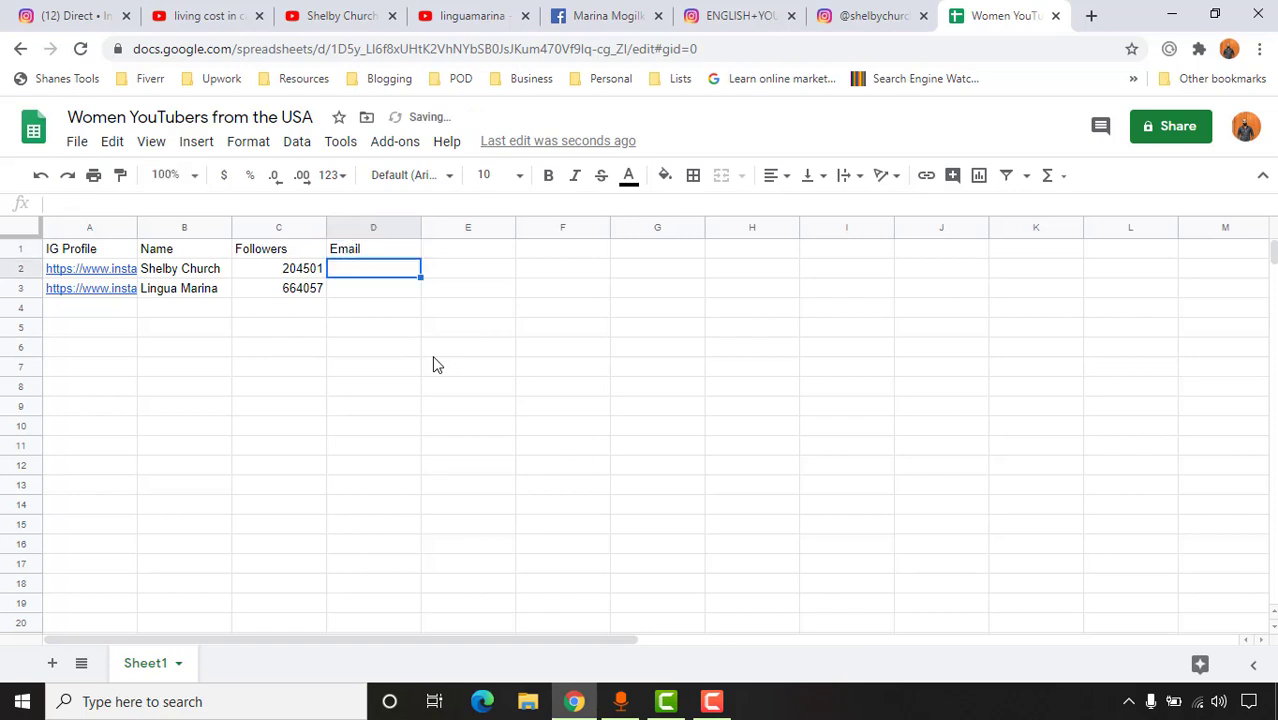
Copy the contact e-mail address from the first creator's Instagram bio into cell D2
{"action": "left_click", "coordinate": [895, 9]}
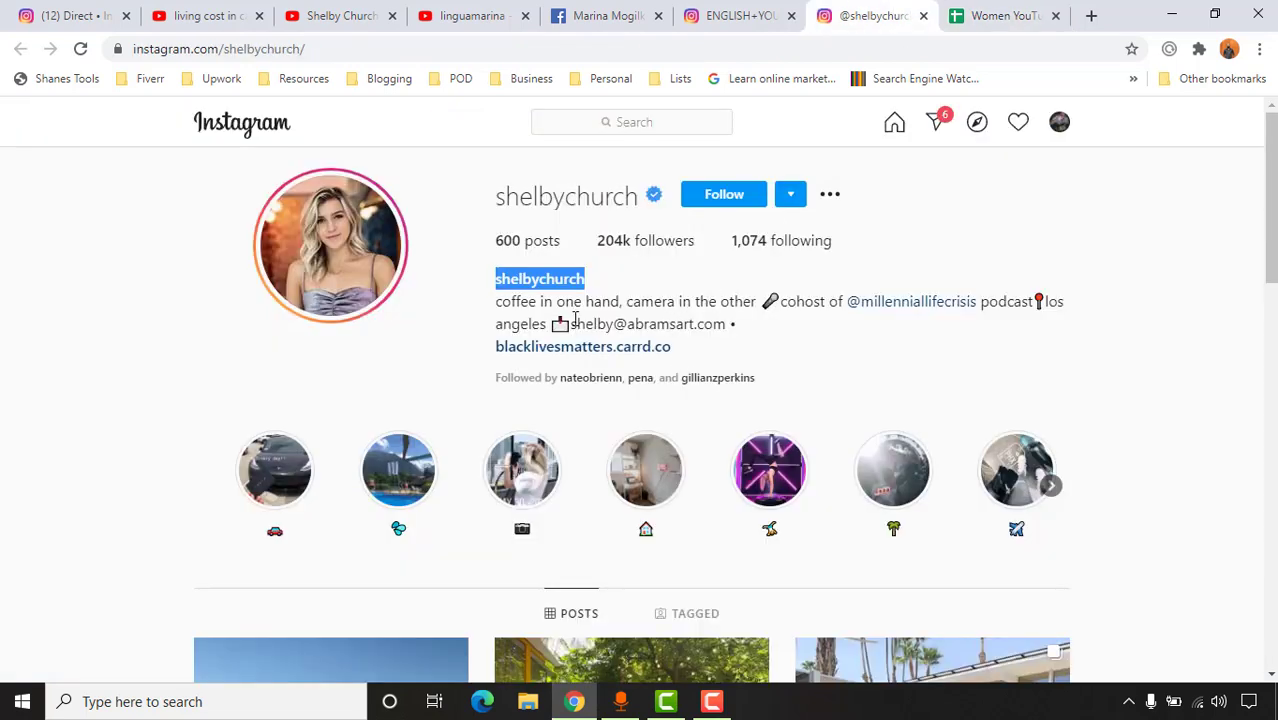
{"action": "left_click_drag", "start_coordinate": [571, 324], "coordinate": [726, 324]}
{"action": "right_click", "coordinate": [705, 326]}
{"action": "left_click", "coordinate": [730, 340]}
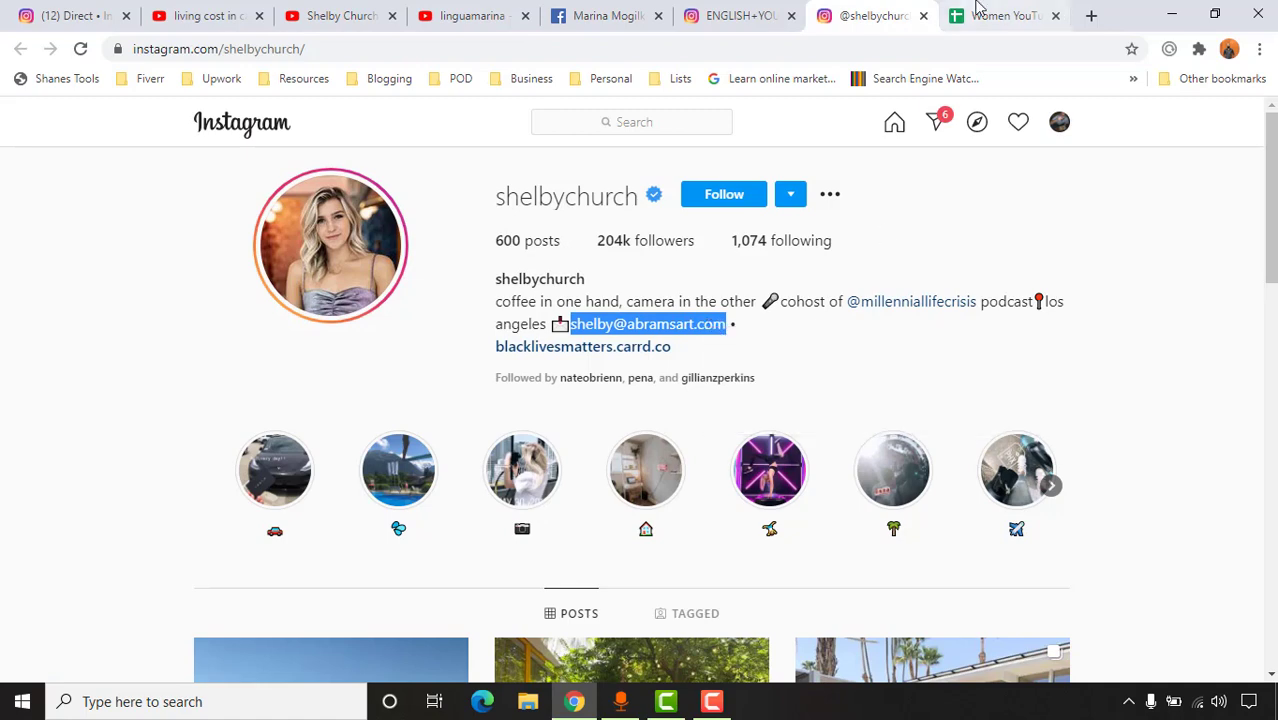
{"action": "left_click", "coordinate": [978, 9]}
{"action": "right_click", "coordinate": [373, 275]}
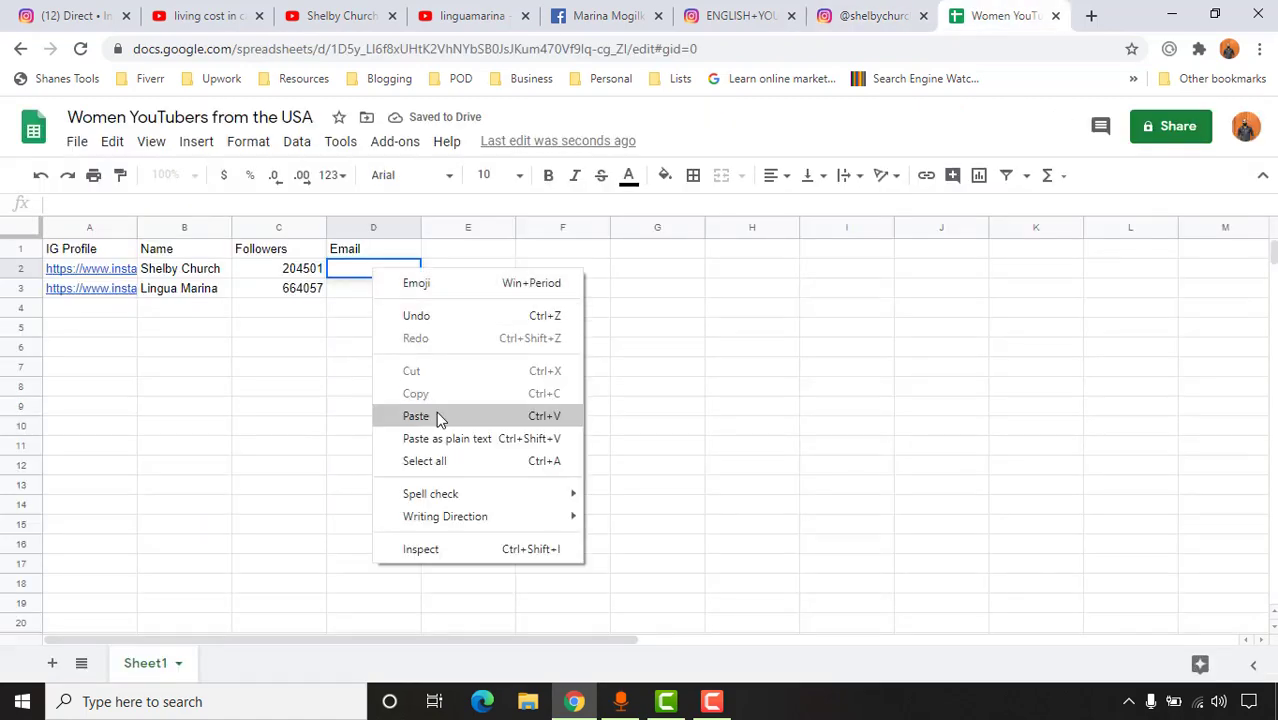
{"action": "left_click", "coordinate": [436, 416]}
Find contact details for linguamarina and copy the assistant's e-mail address from the description on her YouTube About page
{"action": "left_click", "coordinate": [865, 15]}
{"action": "left_click", "coordinate": [716, 13]}
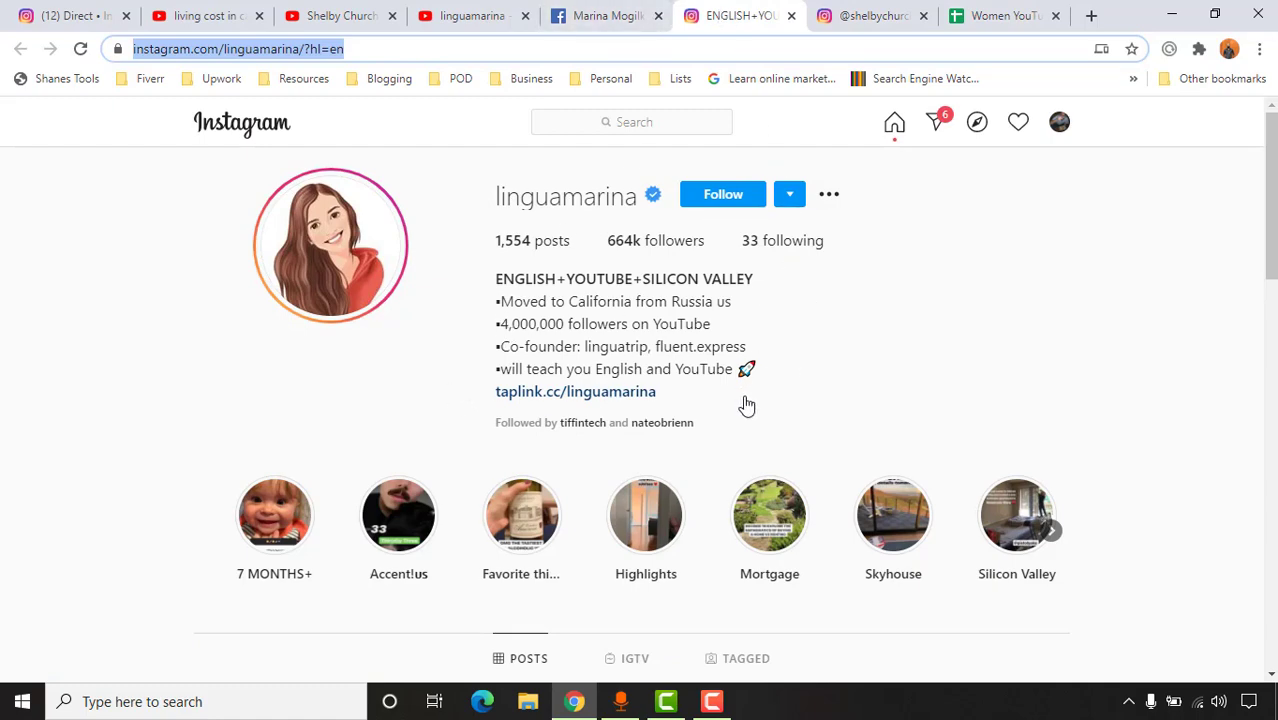
{"action": "left_click", "coordinate": [456, 10]}
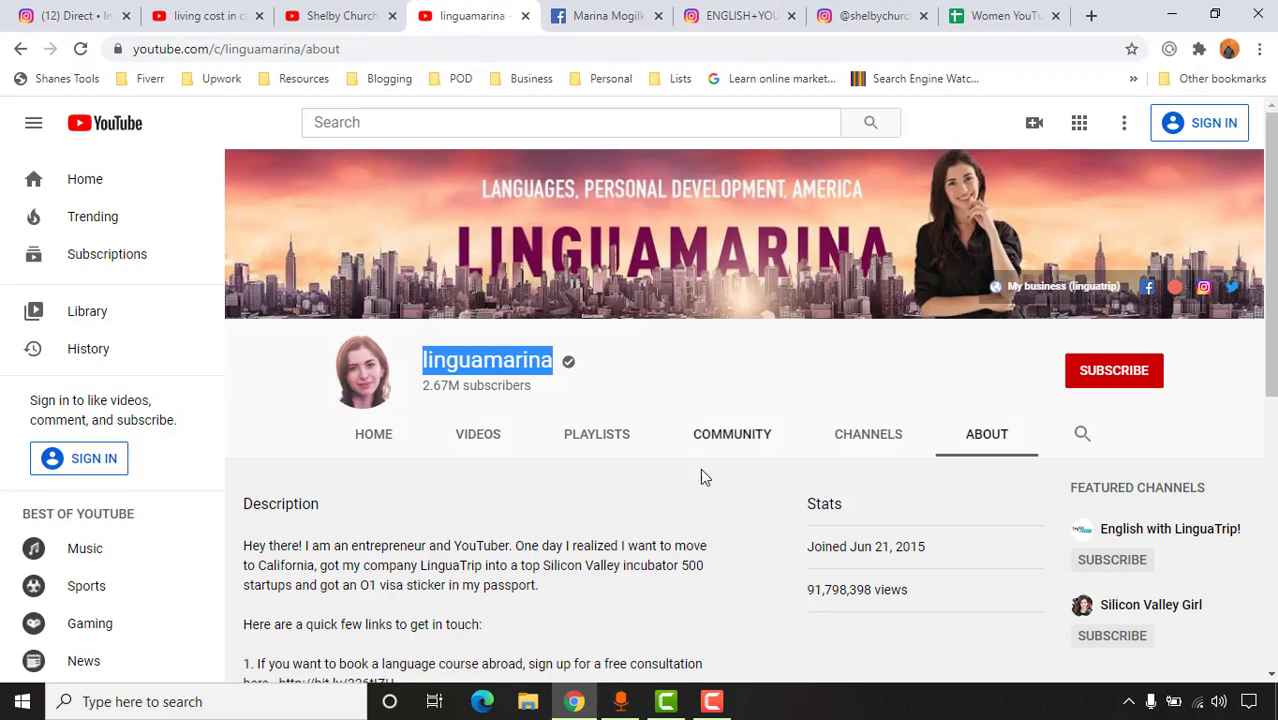
{"action": "scroll", "coordinate": [703, 477], "scroll_direction": "down", "scroll_amount": 4}
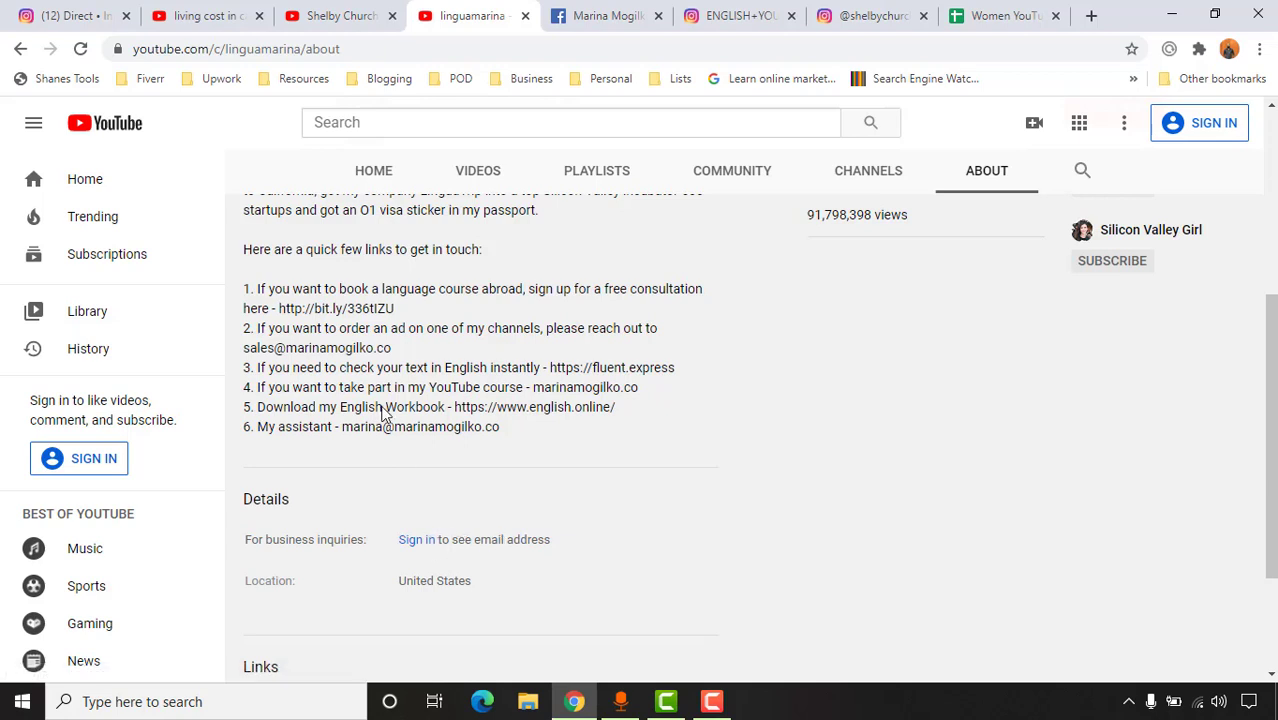
{"action": "left_click_drag", "start_coordinate": [258, 347], "coordinate": [400, 372]}
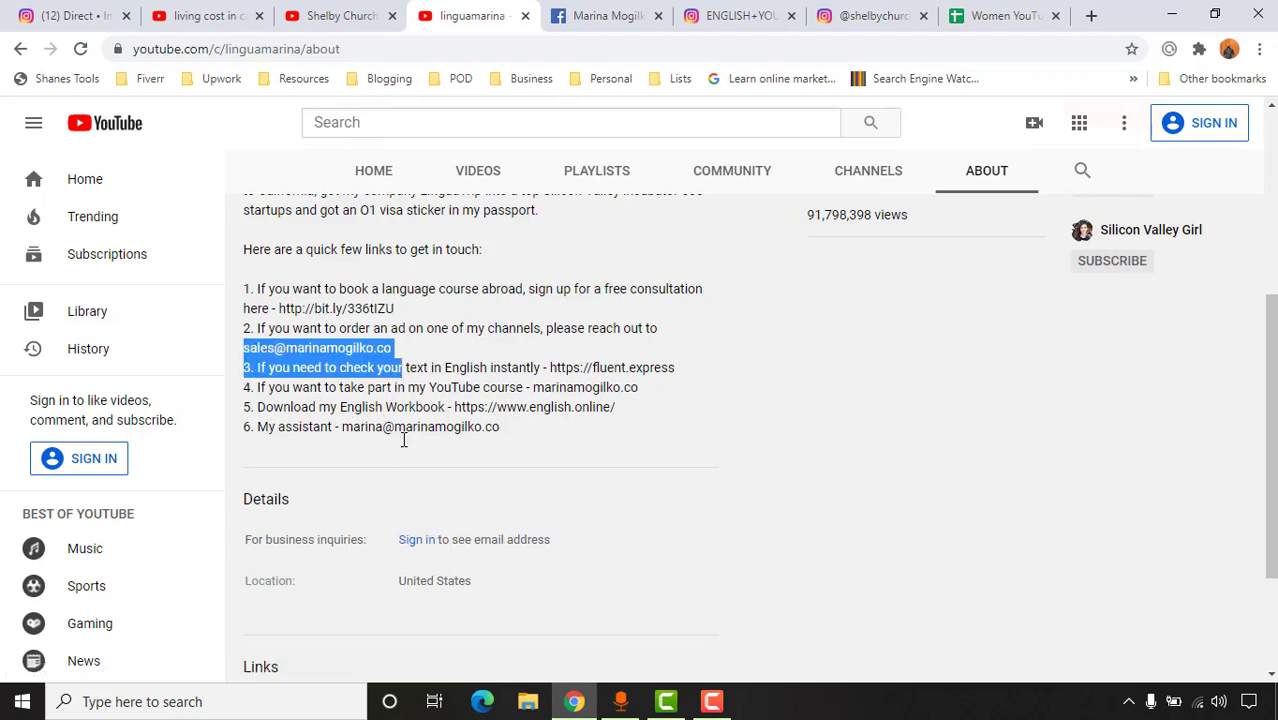
{"action": "left_click", "coordinate": [385, 440]}
{"action": "left_click_drag", "start_coordinate": [342, 426], "coordinate": [500, 428]}
{"action": "right_click", "coordinate": [500, 430]}
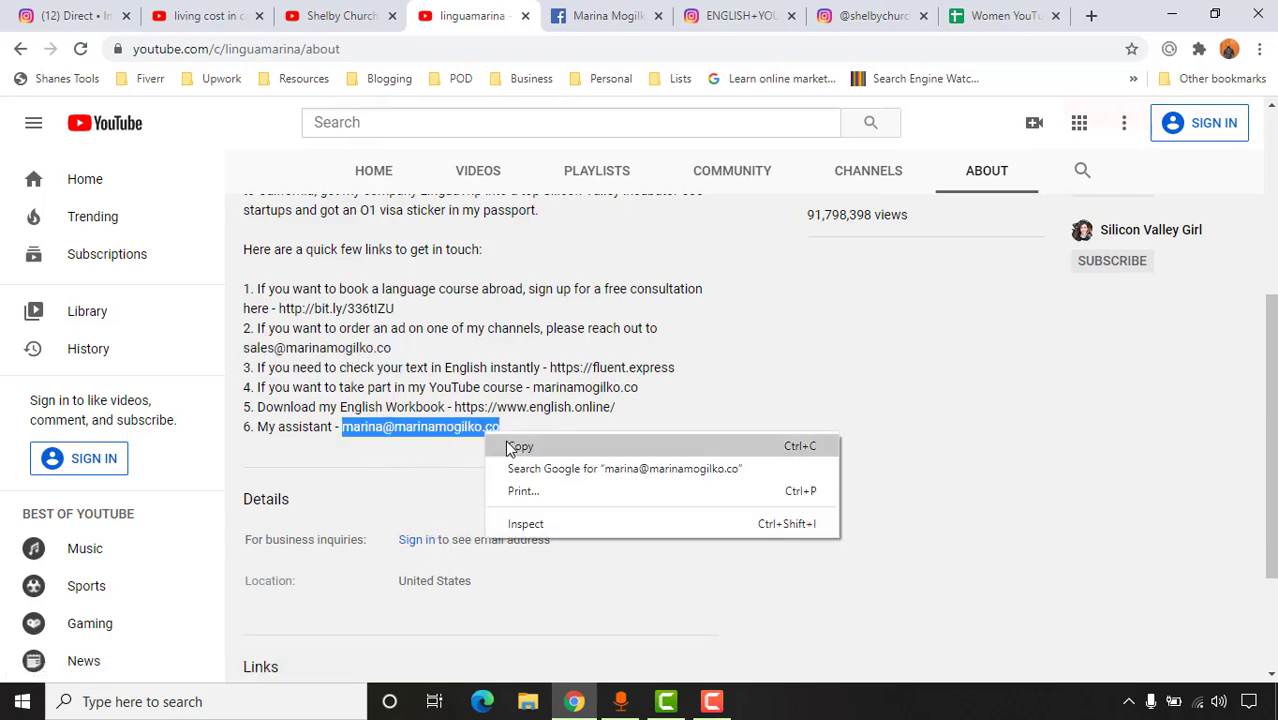
{"action": "left_click", "coordinate": [515, 444]}
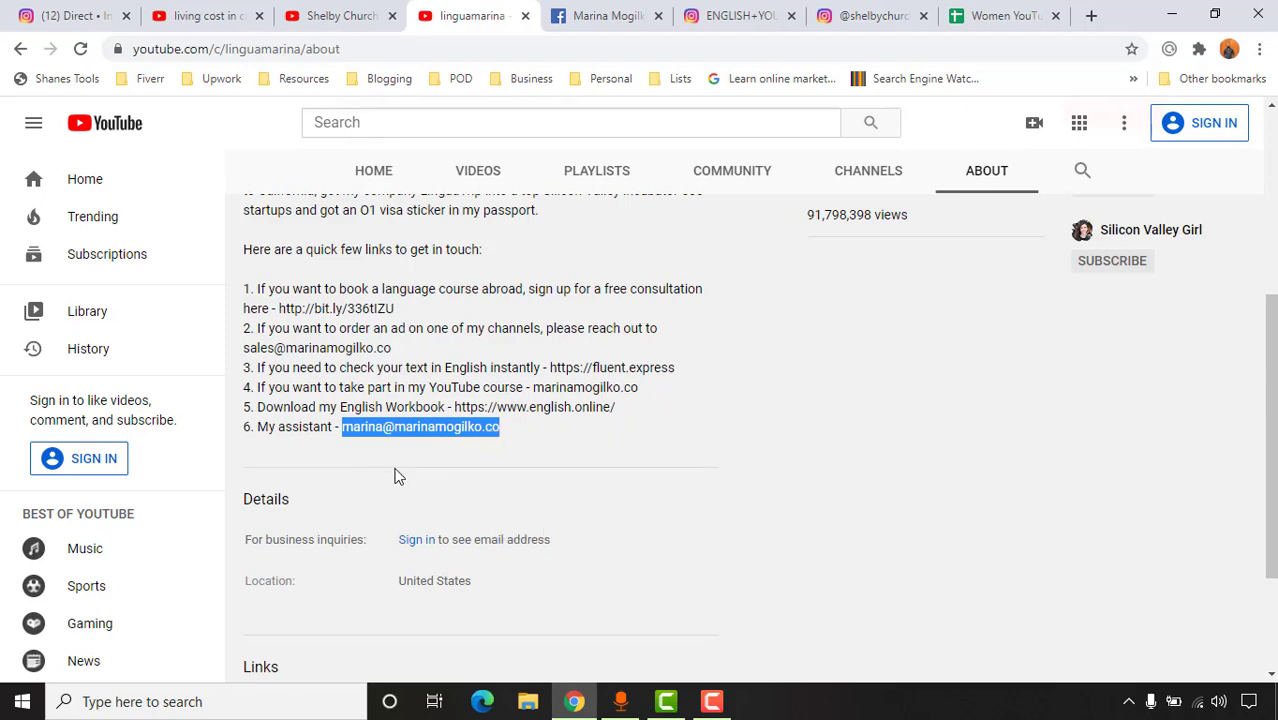
Paste the copied e-mail address into cell D3 and widen column D to fit the addresses
{"action": "scroll", "coordinate": [394, 476], "scroll_direction": "up", "scroll_amount": 3}
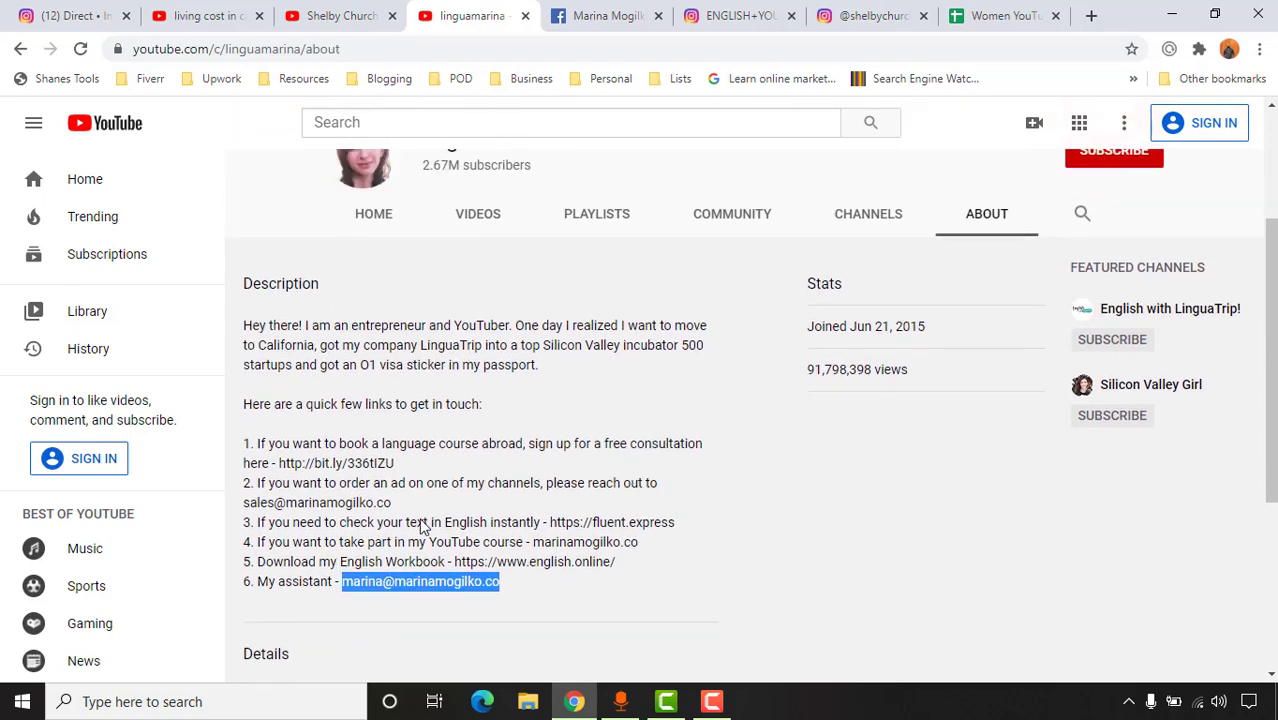
{"action": "scroll", "coordinate": [423, 527], "scroll_direction": "up", "scroll_amount": 2}
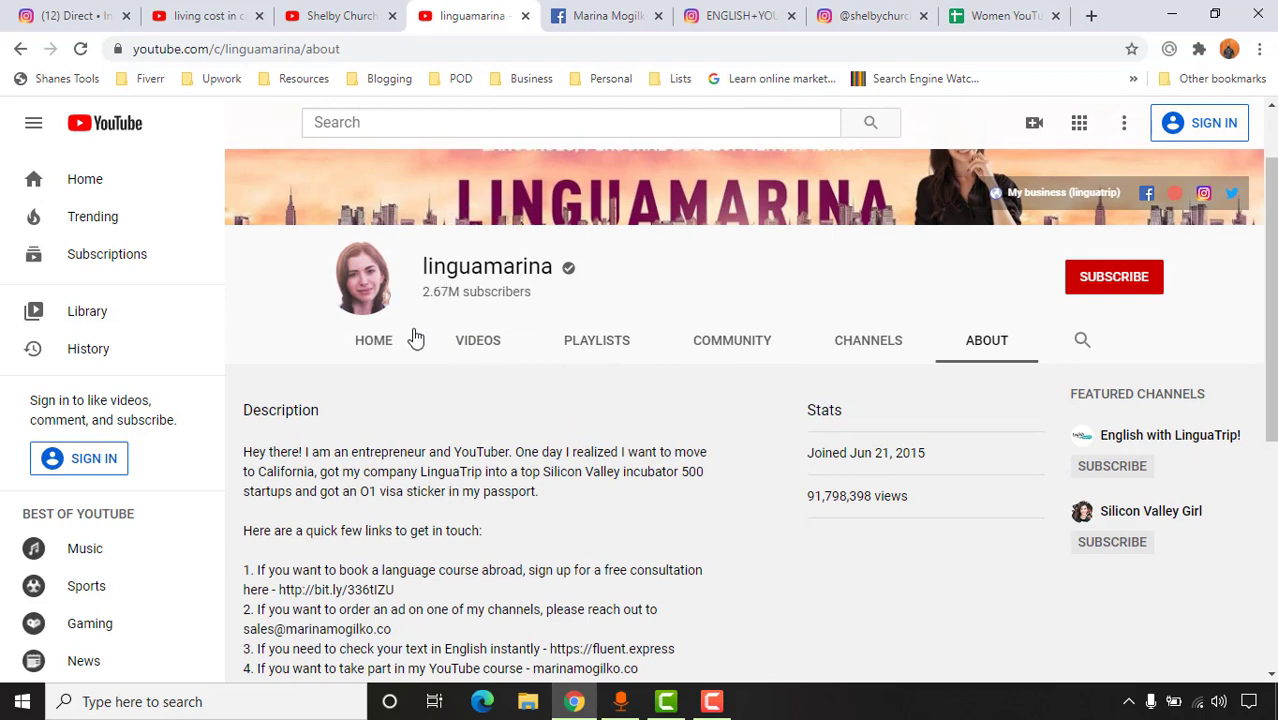
{"action": "scroll", "coordinate": [504, 473], "scroll_direction": "down", "scroll_amount": 3}
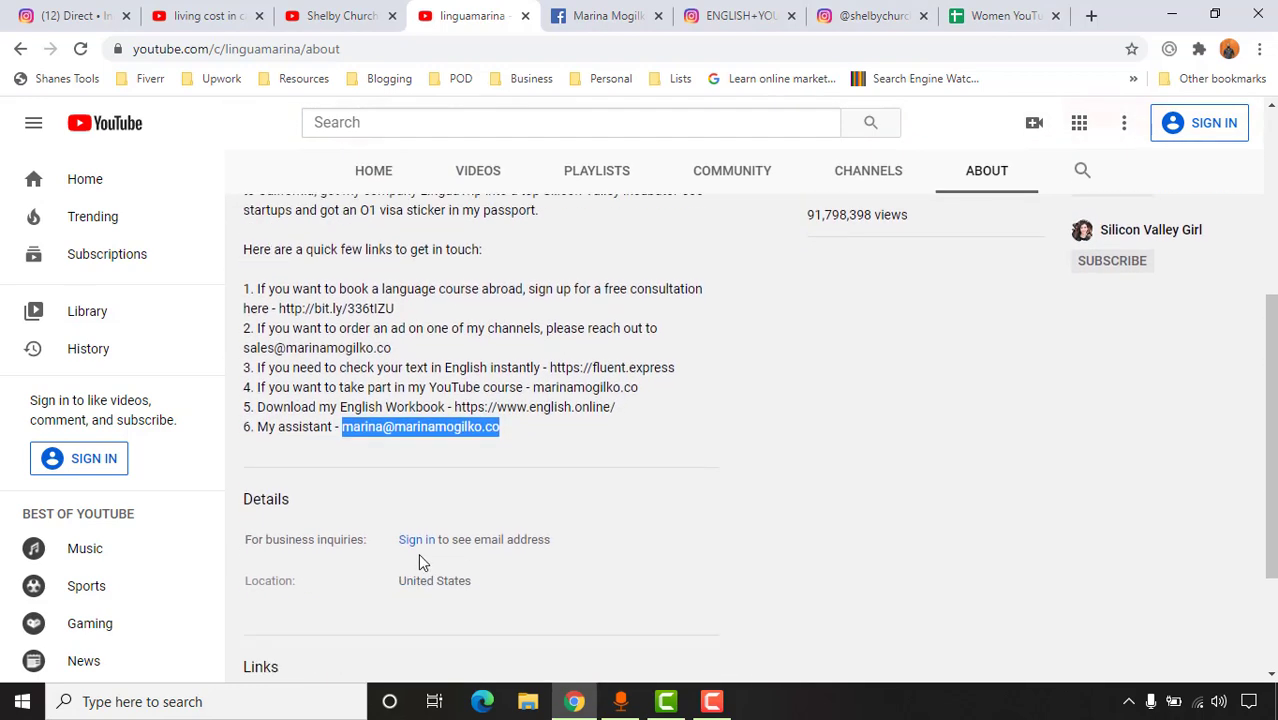
{"action": "scroll", "coordinate": [645, 465], "scroll_direction": "up", "scroll_amount": 1}
{"action": "key", "text": "ctrl+9"}
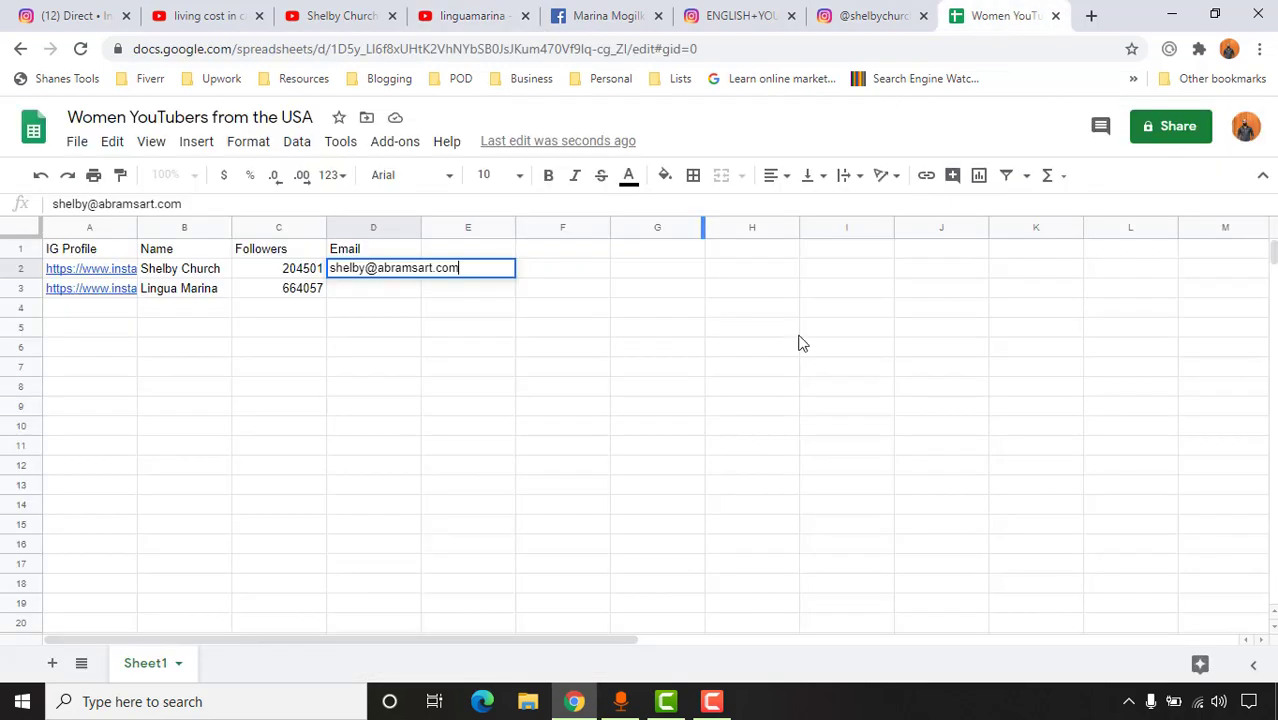
{"action": "left_click", "coordinate": [365, 292]}
{"action": "key", "text": "ctrl+v"}
{"action": "left_click", "coordinate": [374, 346]}
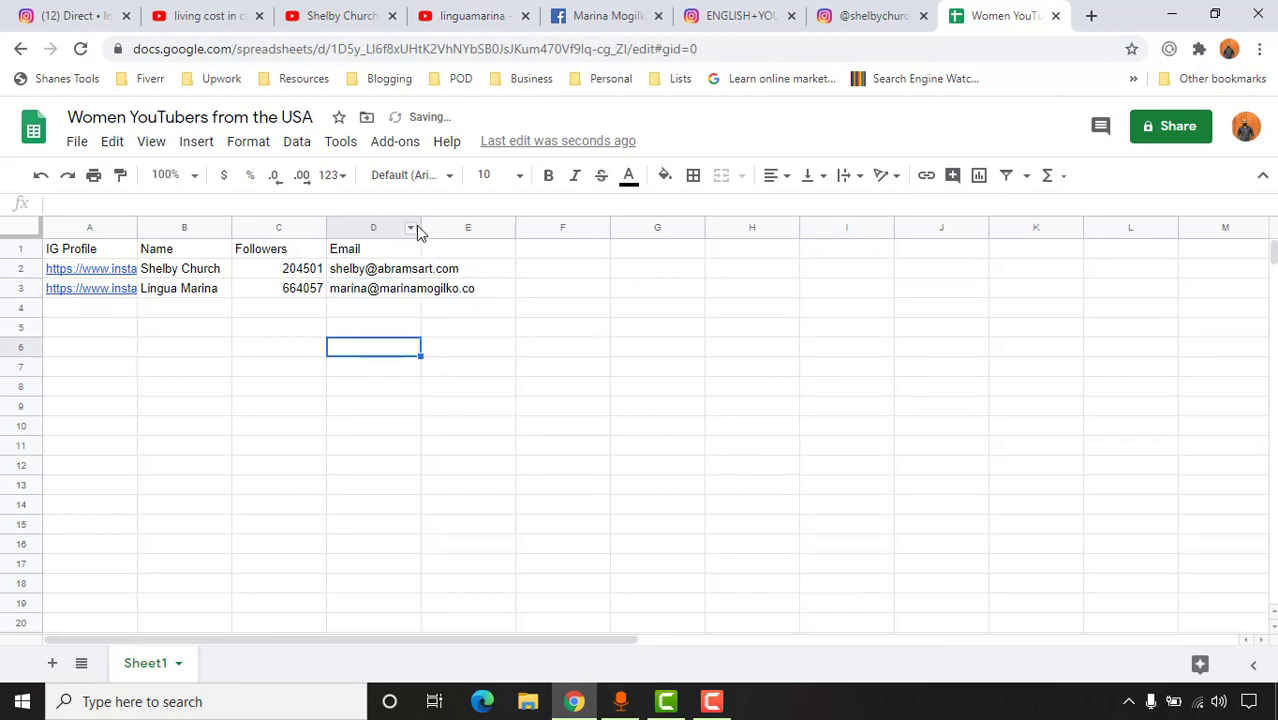
{"action": "left_click_drag", "start_coordinate": [418, 232], "coordinate": [479, 230]}
{"action": "left_click", "coordinate": [449, 333]}
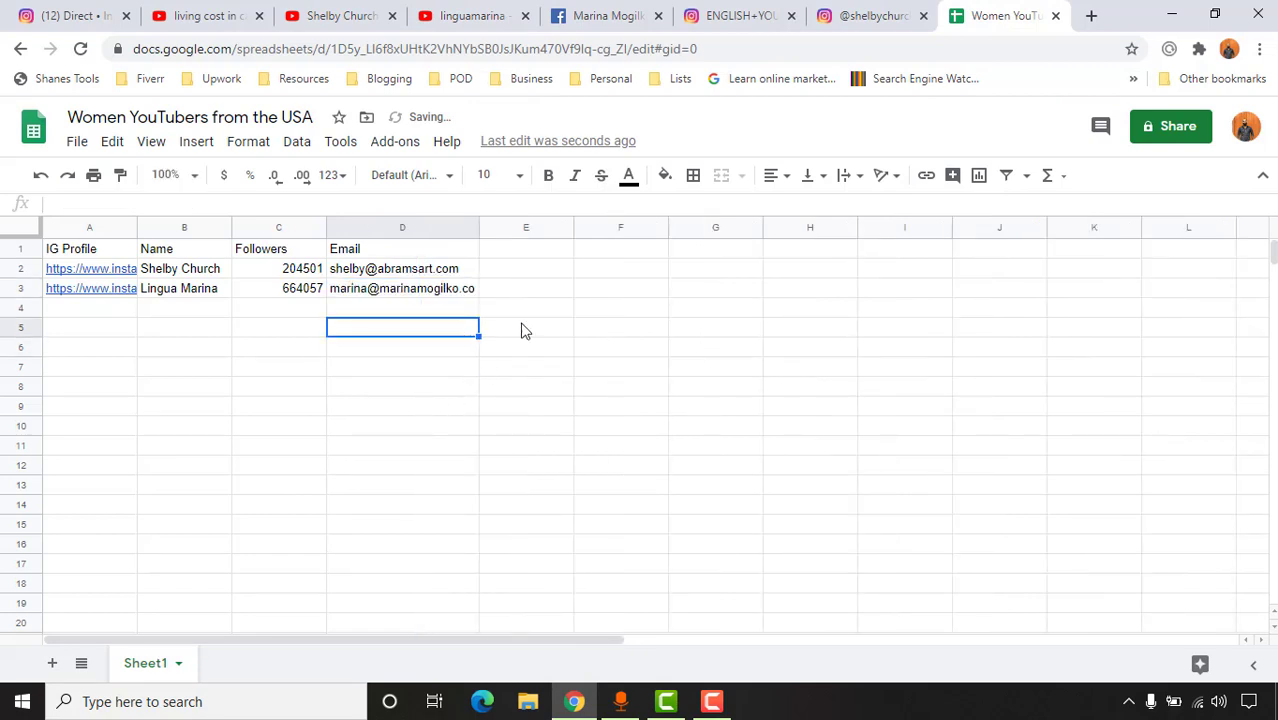
Show the suggested similar accounts on the shelbychurch Instagram profile
{"action": "left_click", "coordinate": [745, 15]}
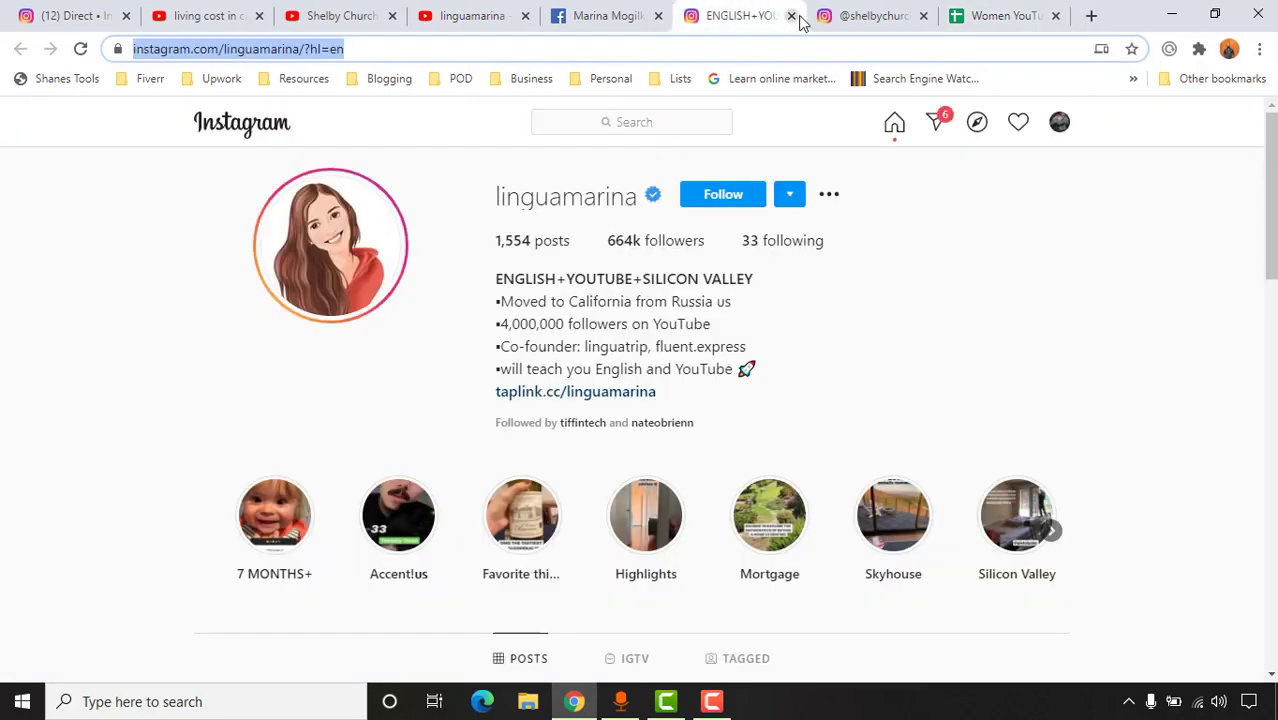
{"action": "left_click", "coordinate": [990, 16]}
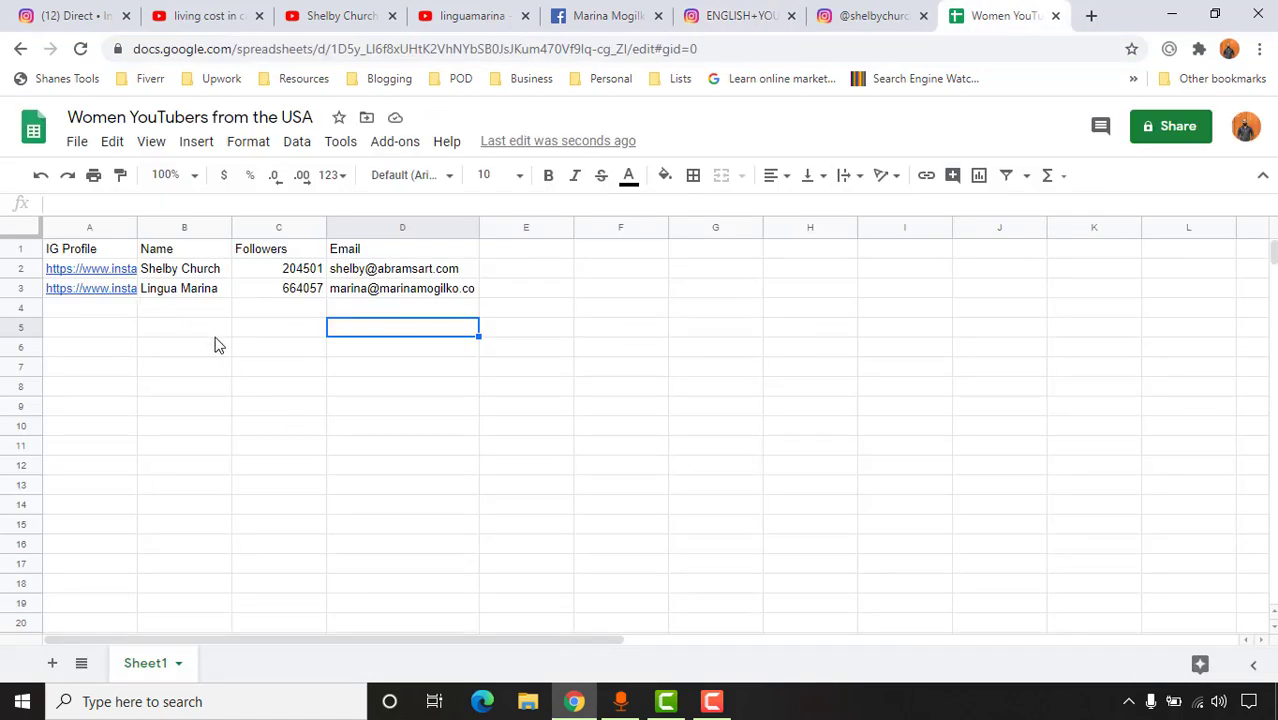
{"action": "left_click", "coordinate": [864, 13]}
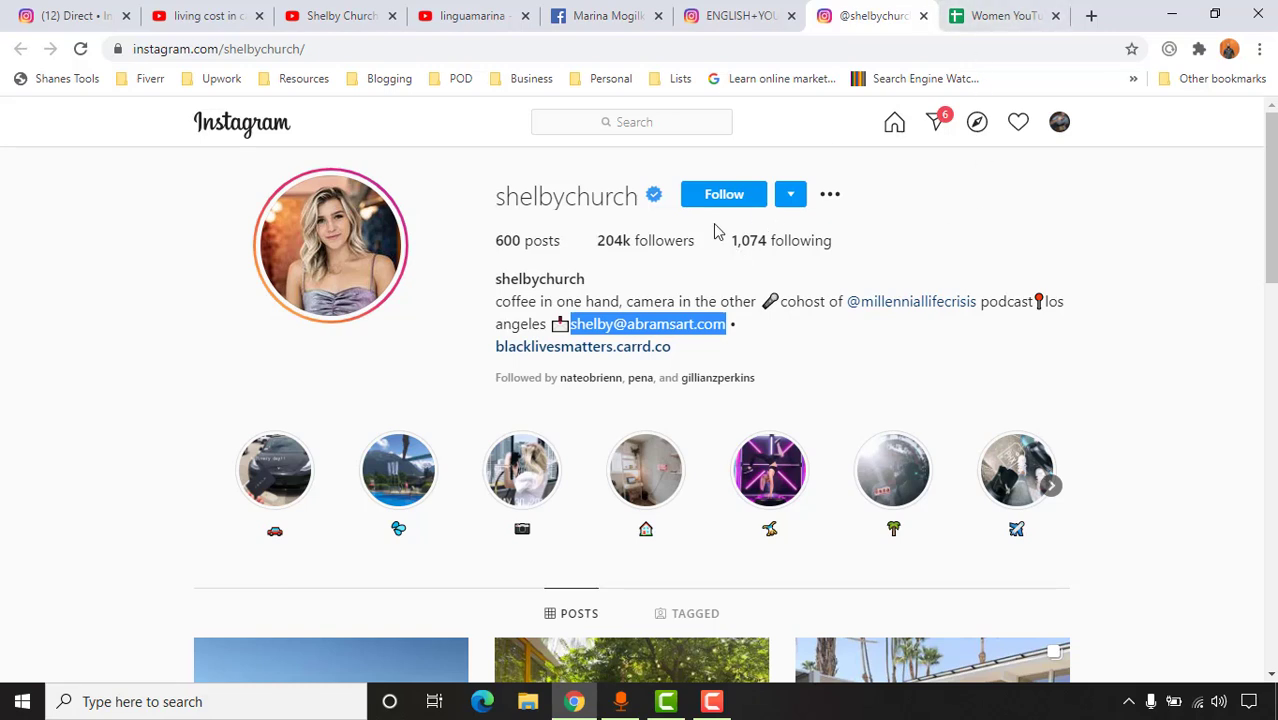
{"action": "left_click", "coordinate": [797, 205]}
{"action": "scroll", "coordinate": [8, 510], "scroll_direction": "down", "scroll_amount": 3}
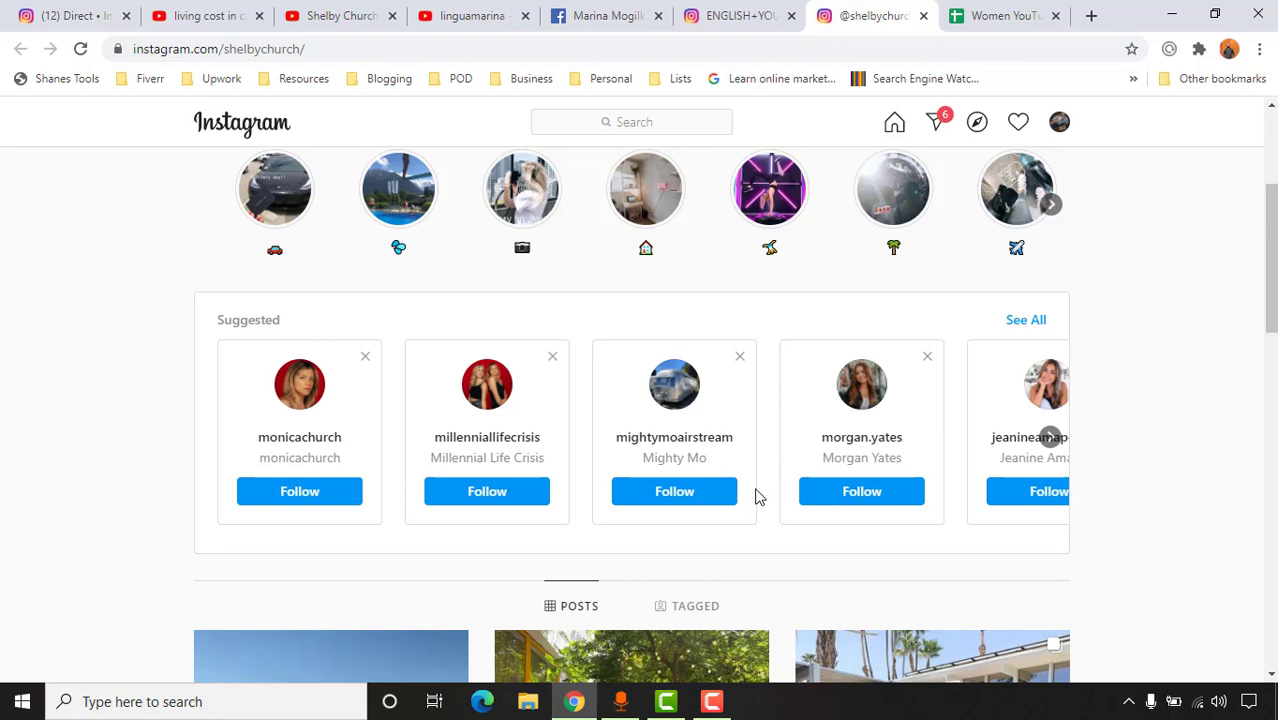
Open the first four suggested Instagram profiles, monicachurch through morgan.yates, in separate new tabs
{"action": "right_click", "coordinate": [330, 447]}
{"action": "left_click", "coordinate": [352, 452]}
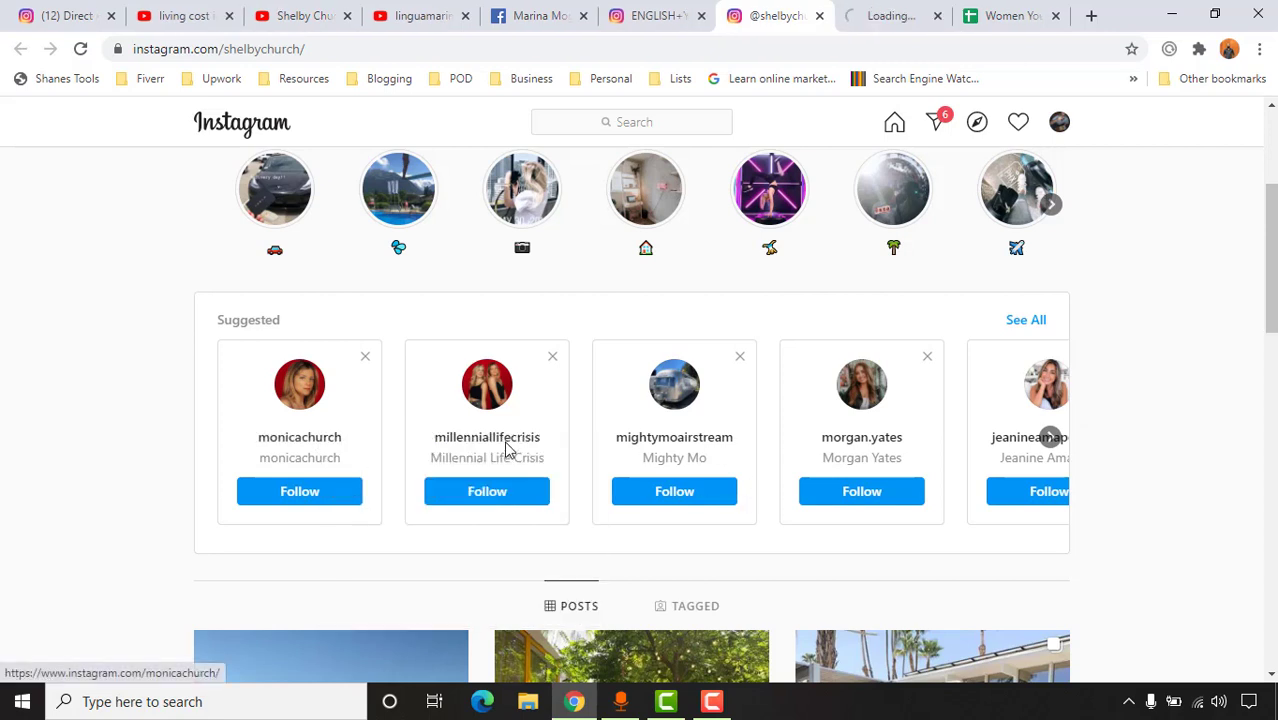
{"action": "right_click", "coordinate": [478, 441]}
{"action": "left_click", "coordinate": [522, 452]}
{"action": "right_click", "coordinate": [660, 436]}
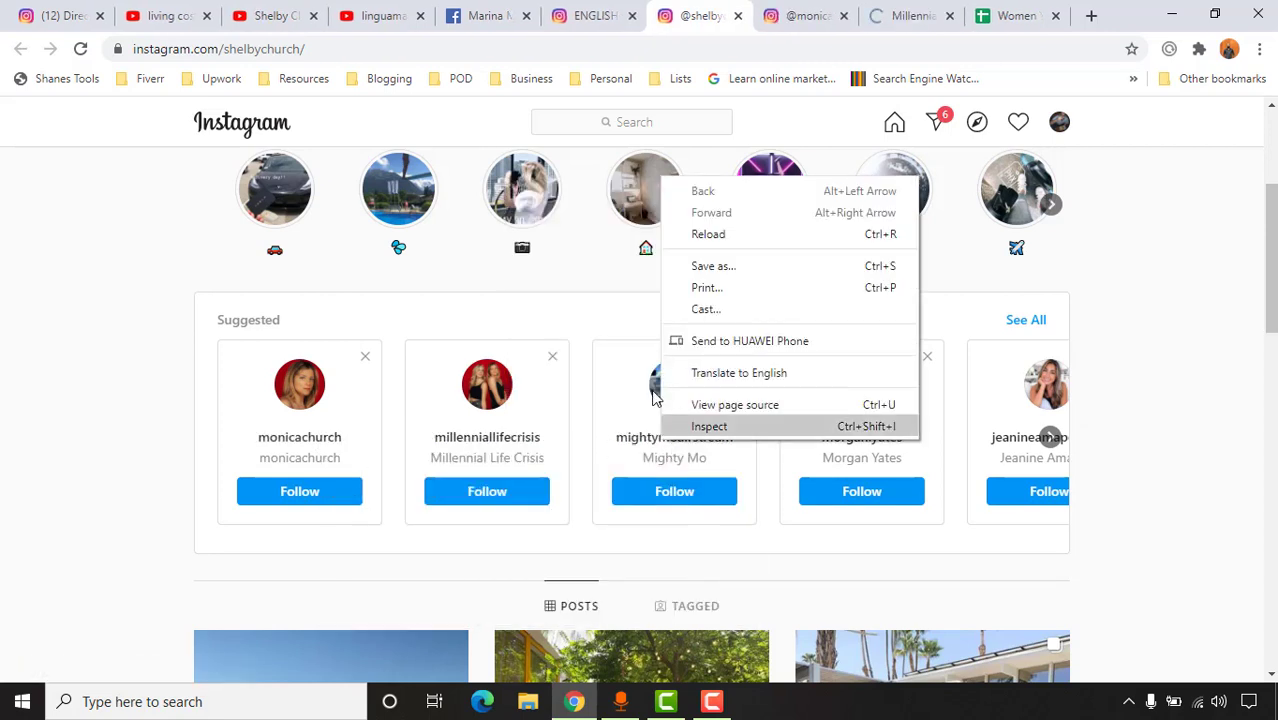
{"action": "right_click", "coordinate": [672, 443]}
{"action": "left_click", "coordinate": [705, 453]}
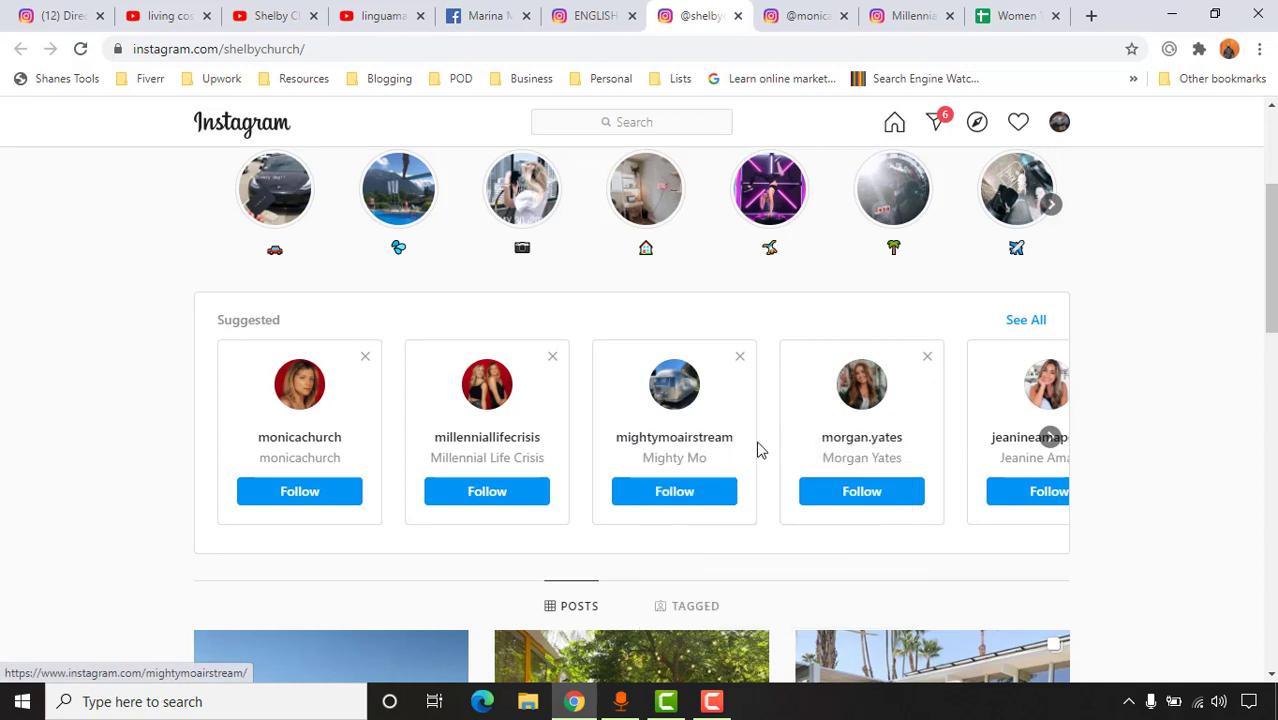
{"action": "right_click", "coordinate": [855, 442]}
{"action": "left_click", "coordinate": [890, 454]}
Advance the suggestions and open the next four profiles, jeanineamapola through missremiashten, in separate new tabs
{"action": "left_click", "coordinate": [1050, 437]}
{"action": "right_click", "coordinate": [1012, 442]}
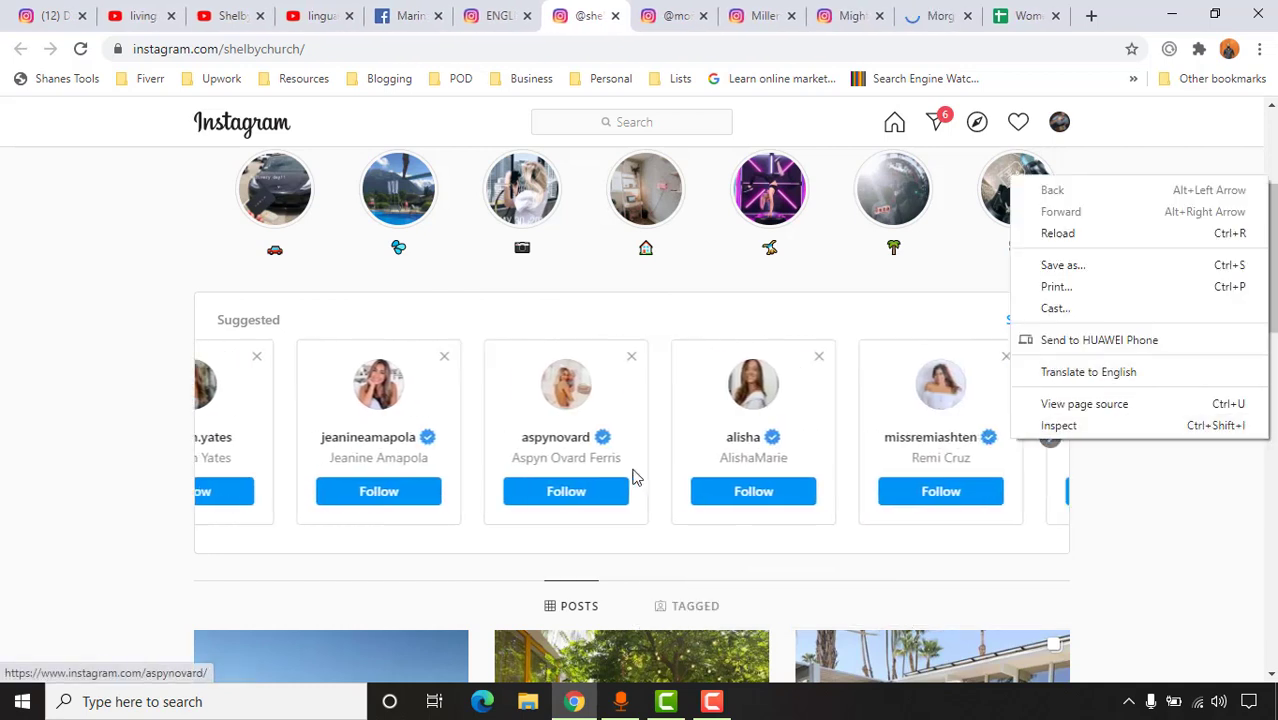
{"action": "right_click", "coordinate": [266, 443]}
{"action": "left_click", "coordinate": [330, 452]}
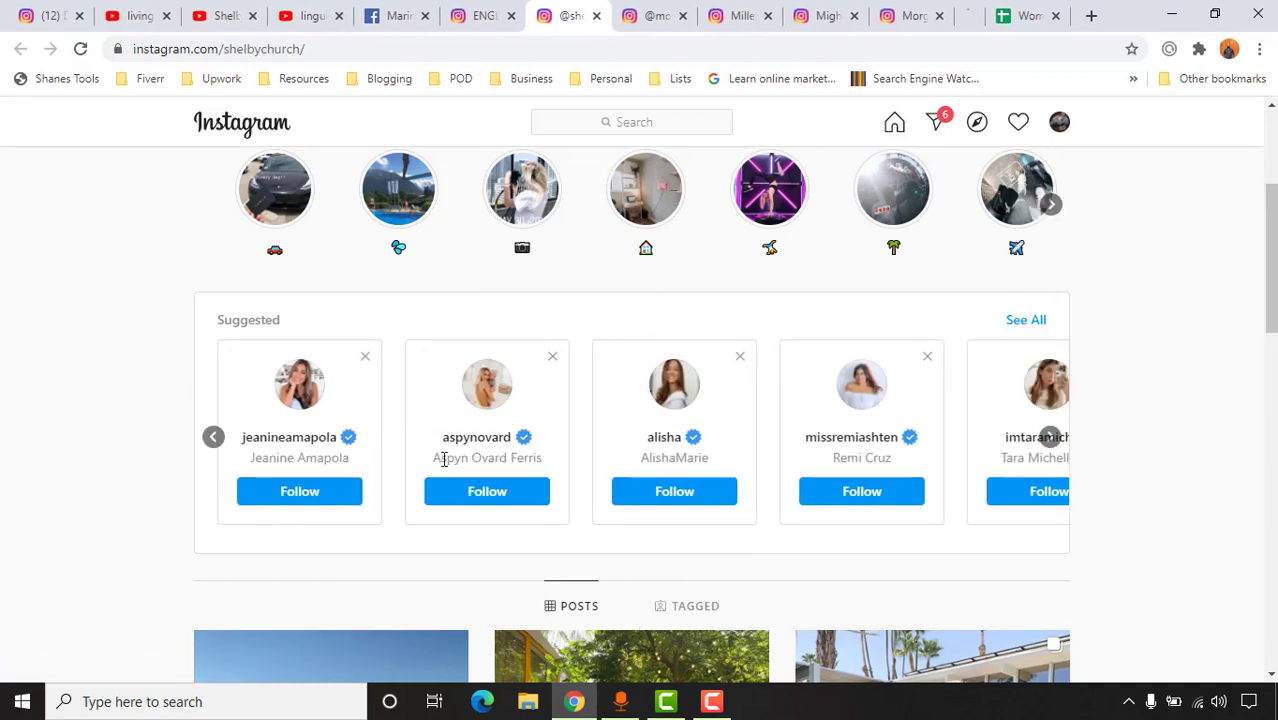
{"action": "right_click", "coordinate": [476, 446]}
{"action": "left_click", "coordinate": [550, 455]}
{"action": "right_click", "coordinate": [670, 433]}
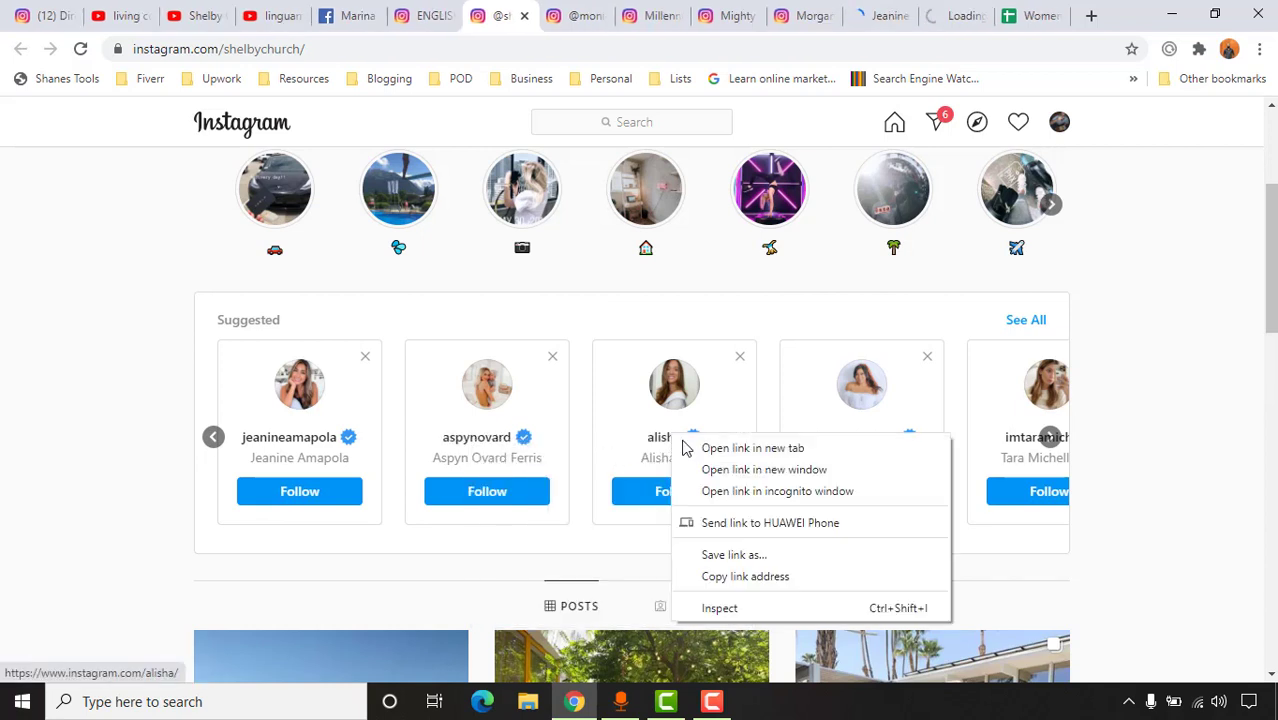
{"action": "left_click", "coordinate": [695, 447]}
{"action": "right_click", "coordinate": [813, 449]}
{"action": "left_click", "coordinate": [838, 463]}
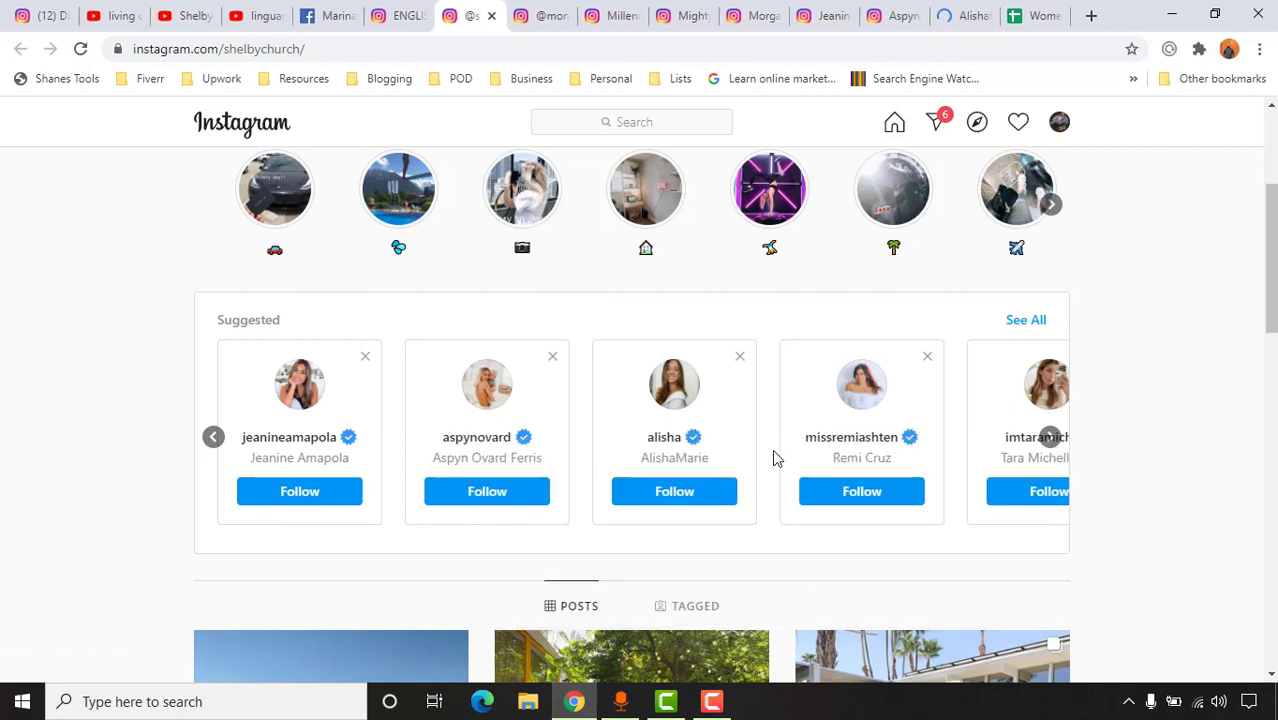
Review the monicachurch profile's bio and posts and open its bio link in a new tab
{"action": "left_click", "coordinate": [515, 10]}
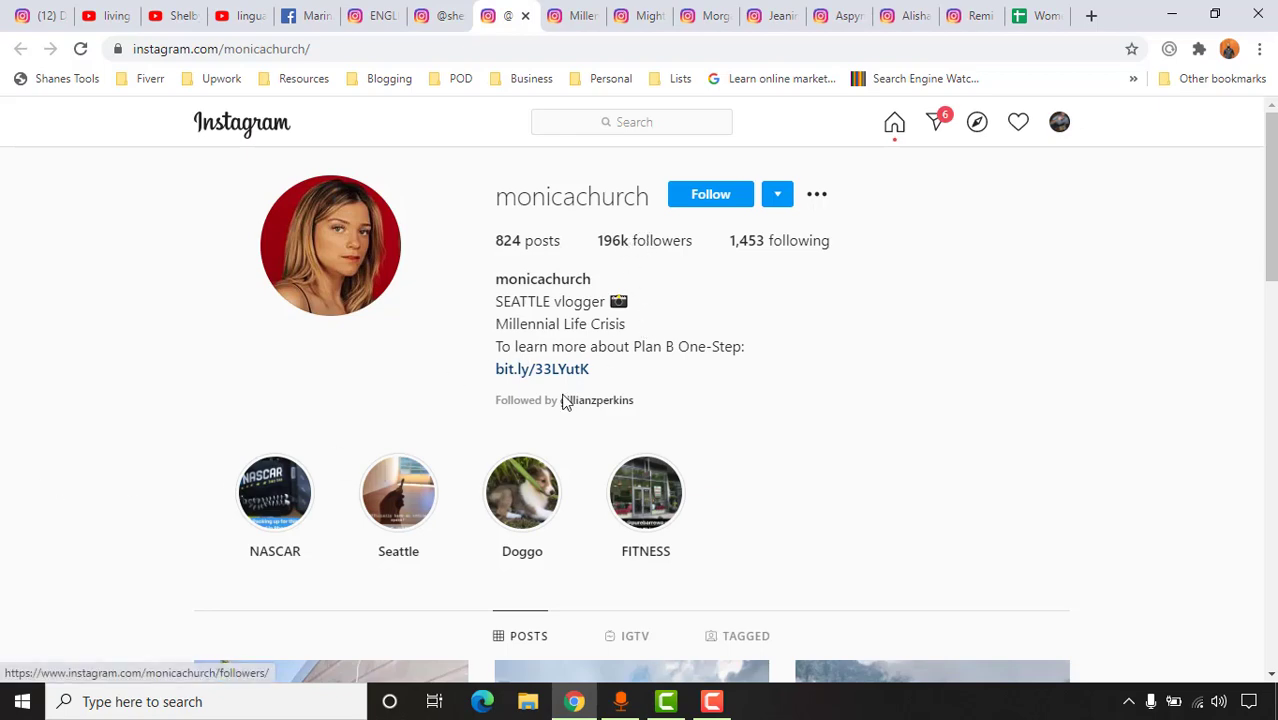
{"action": "middle_click", "coordinate": [528, 372]}
{"action": "scroll", "coordinate": [46, 442], "scroll_direction": "down", "scroll_amount": 4}
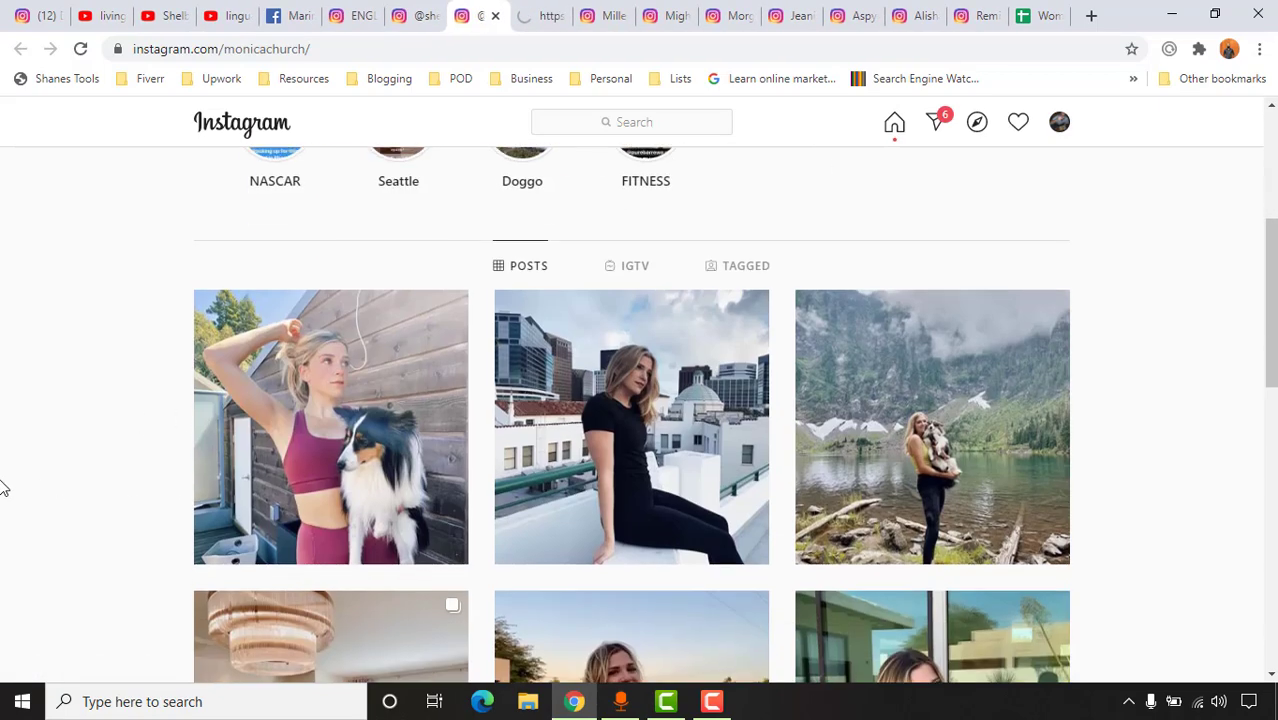
{"action": "scroll", "coordinate": [9, 457], "scroll_direction": "up", "scroll_amount": 4}
{"action": "left_click", "coordinate": [568, 9]}
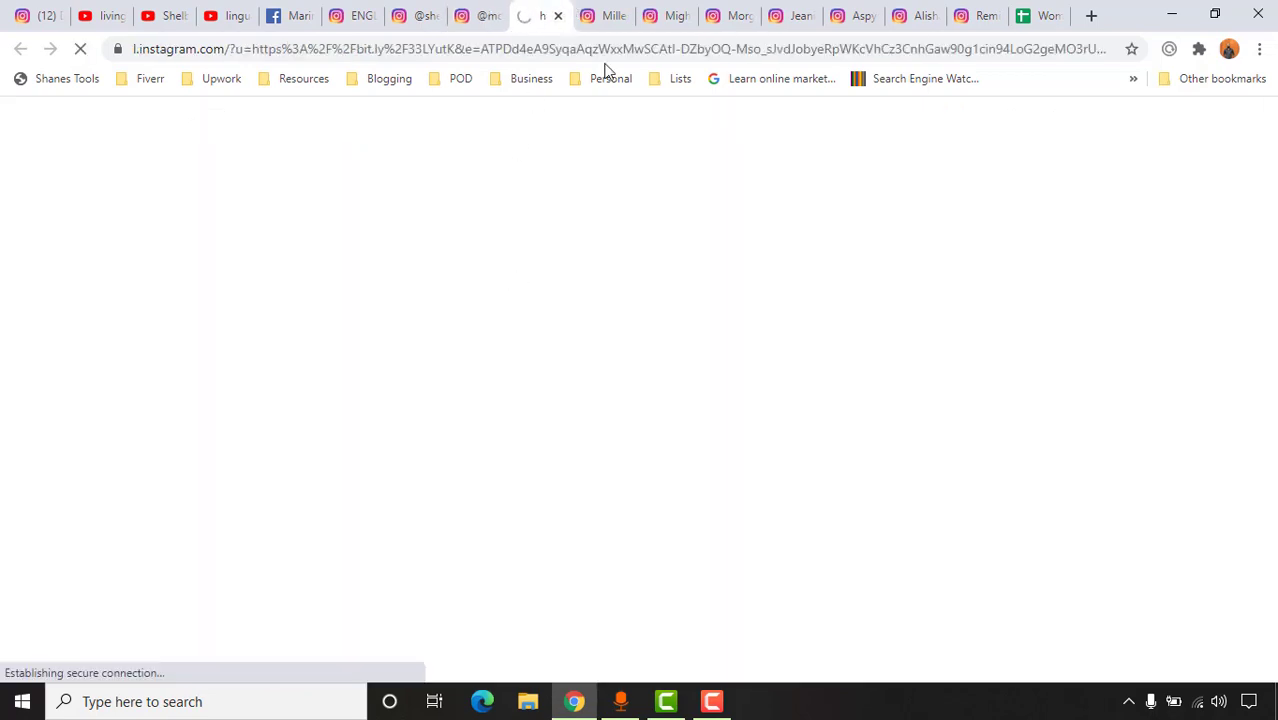
Review the millenniallifecrisis and mightymoairstream profiles and close both of their tabs
{"action": "left_click", "coordinate": [604, 15]}
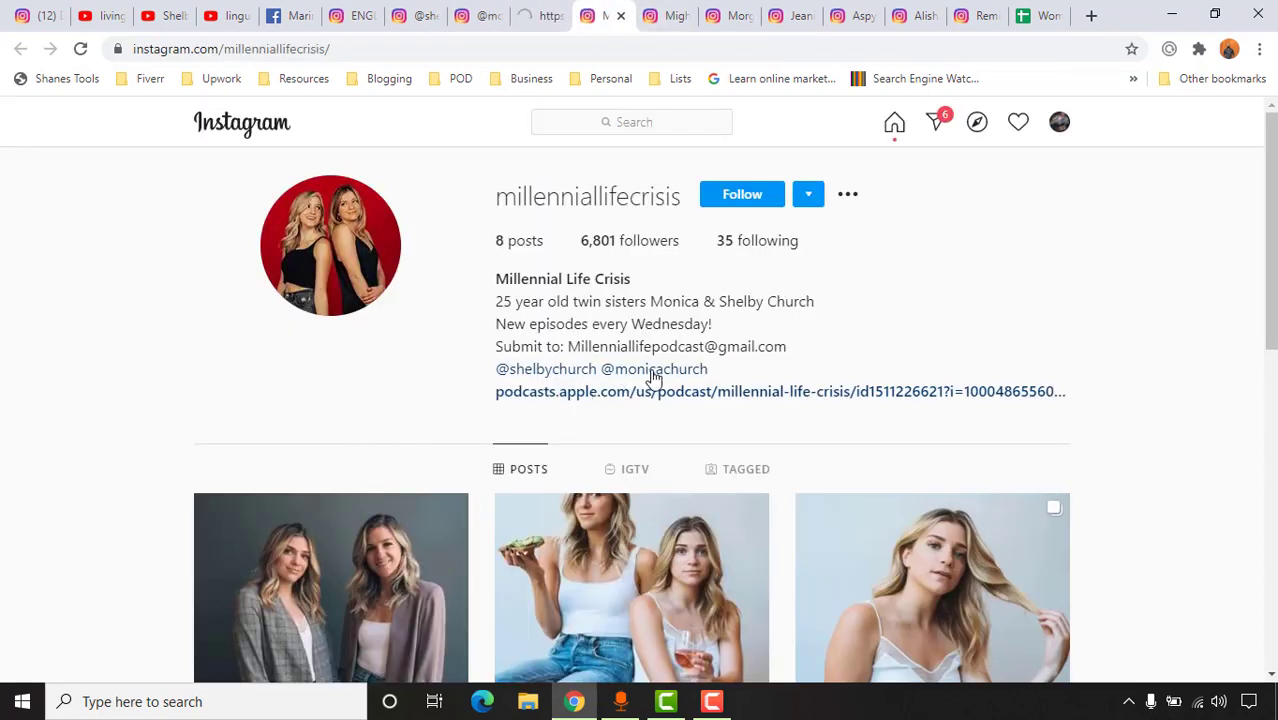
{"action": "left_click", "coordinate": [620, 16]}
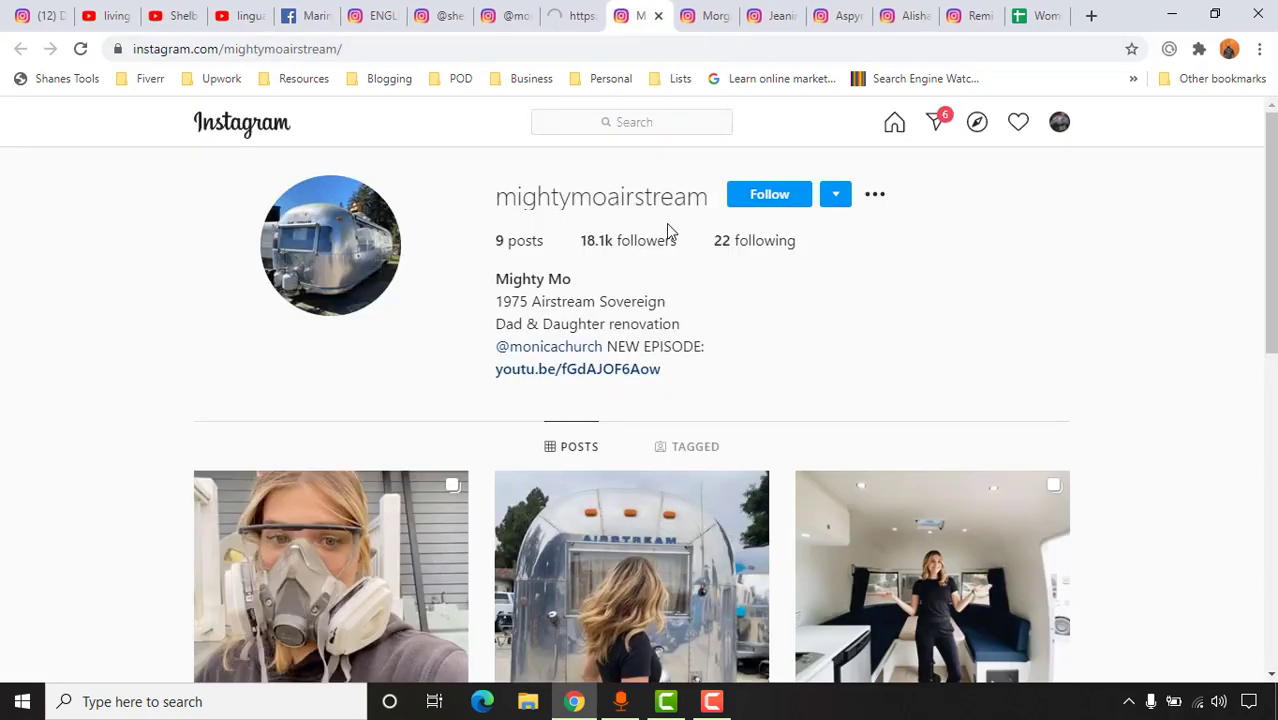
{"action": "scroll", "coordinate": [318, 423], "scroll_direction": "down", "scroll_amount": 5}
{"action": "scroll", "coordinate": [537, 342], "scroll_direction": "up", "scroll_amount": 5}
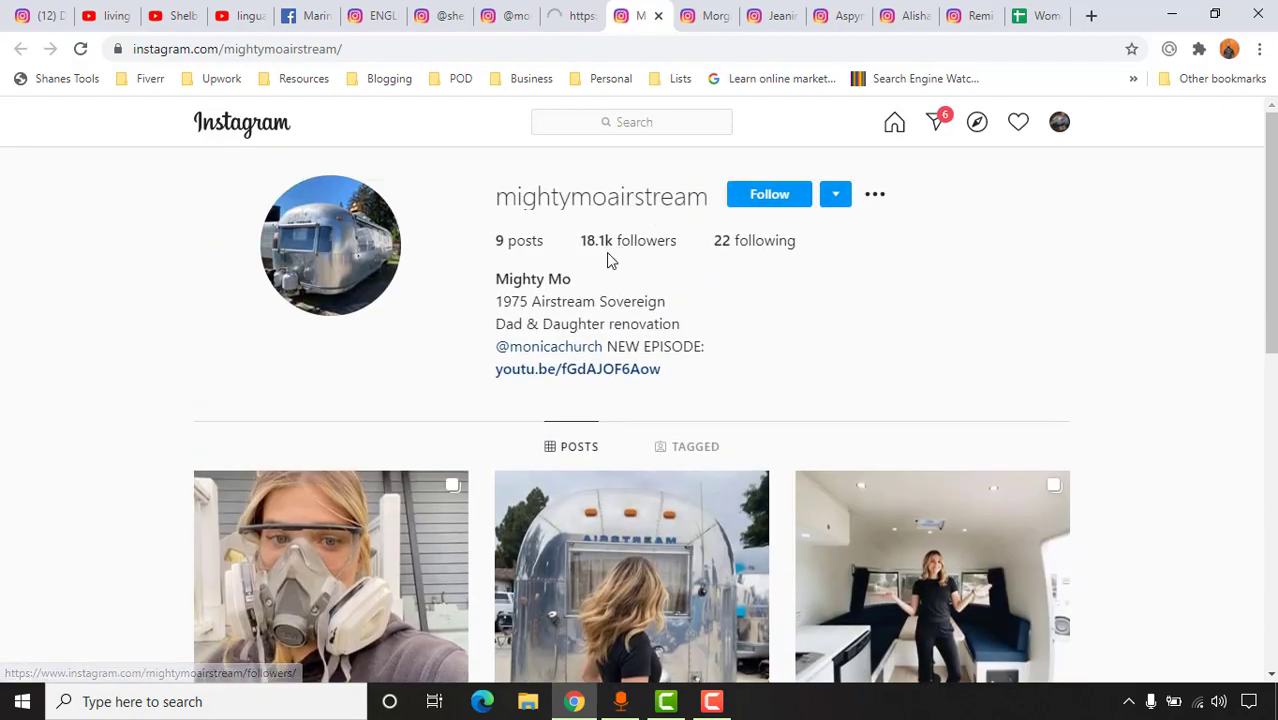
{"action": "left_click", "coordinate": [658, 15]}
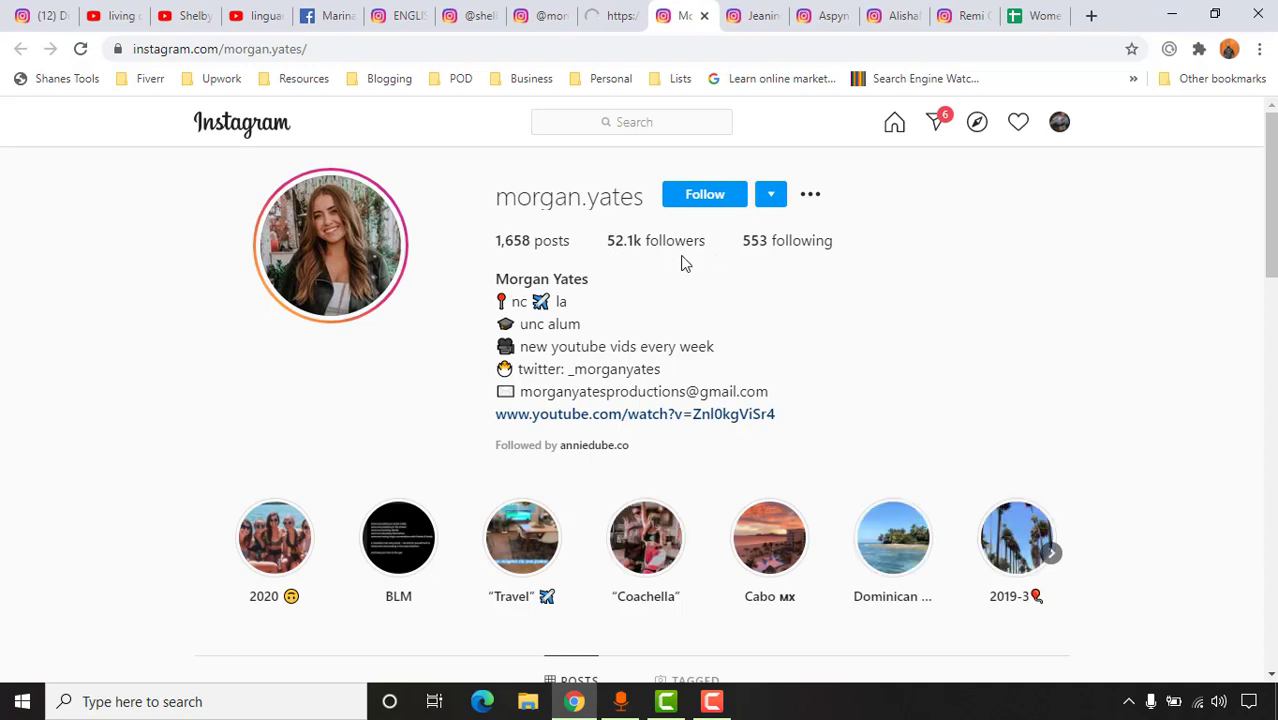
{"action": "double_click", "coordinate": [596, 194]}
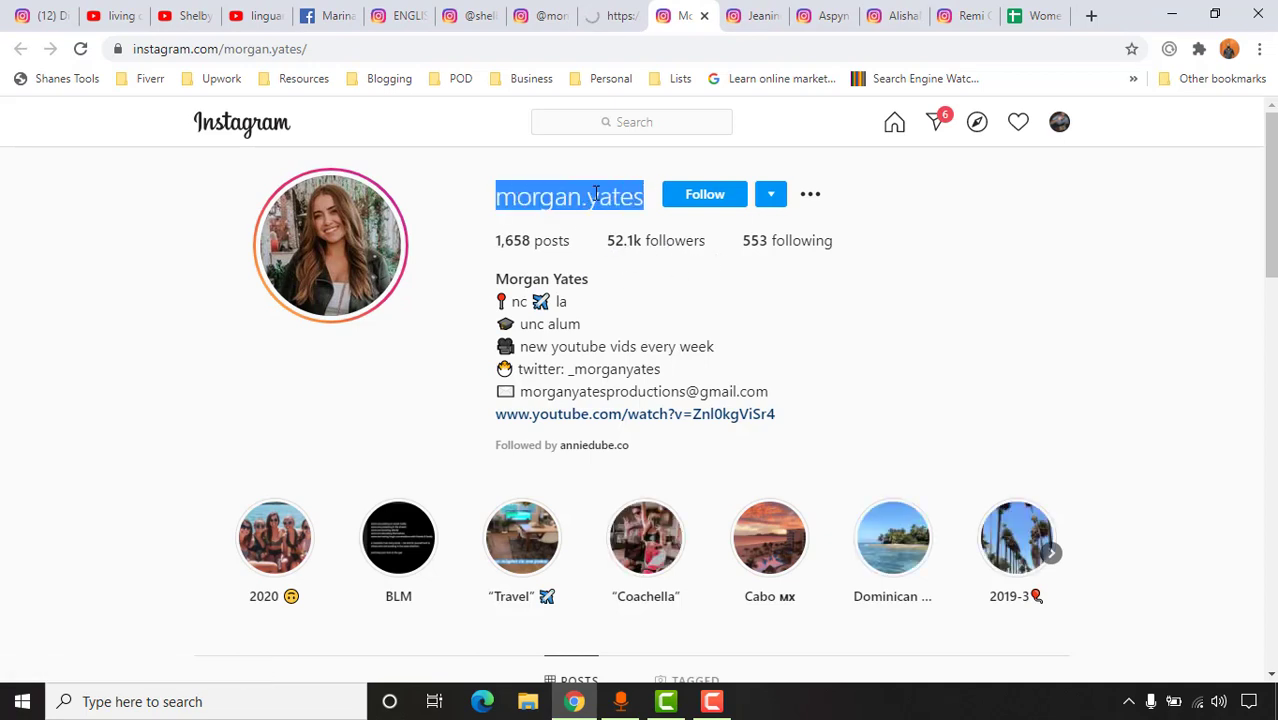
{"action": "right_click", "coordinate": [596, 194]}
{"action": "left_click", "coordinate": [616, 208]}
{"action": "left_click", "coordinate": [540, 418]}
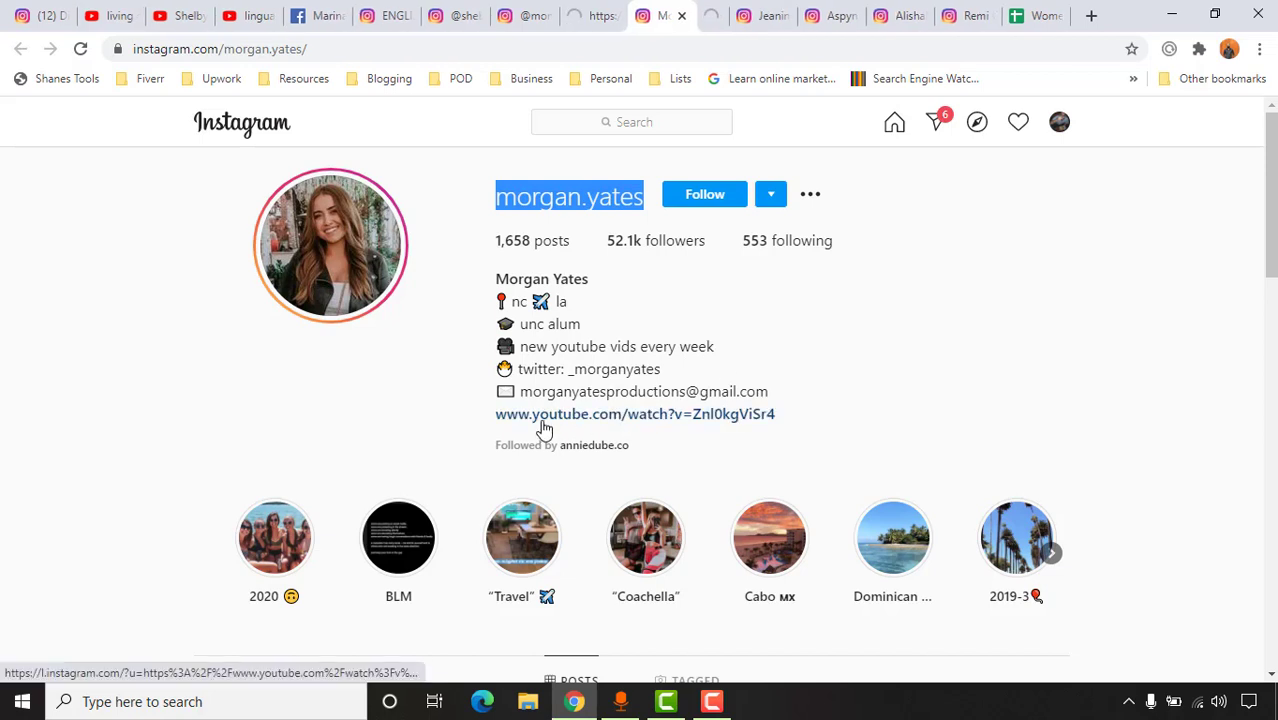
{"action": "left_click", "coordinate": [717, 12]}
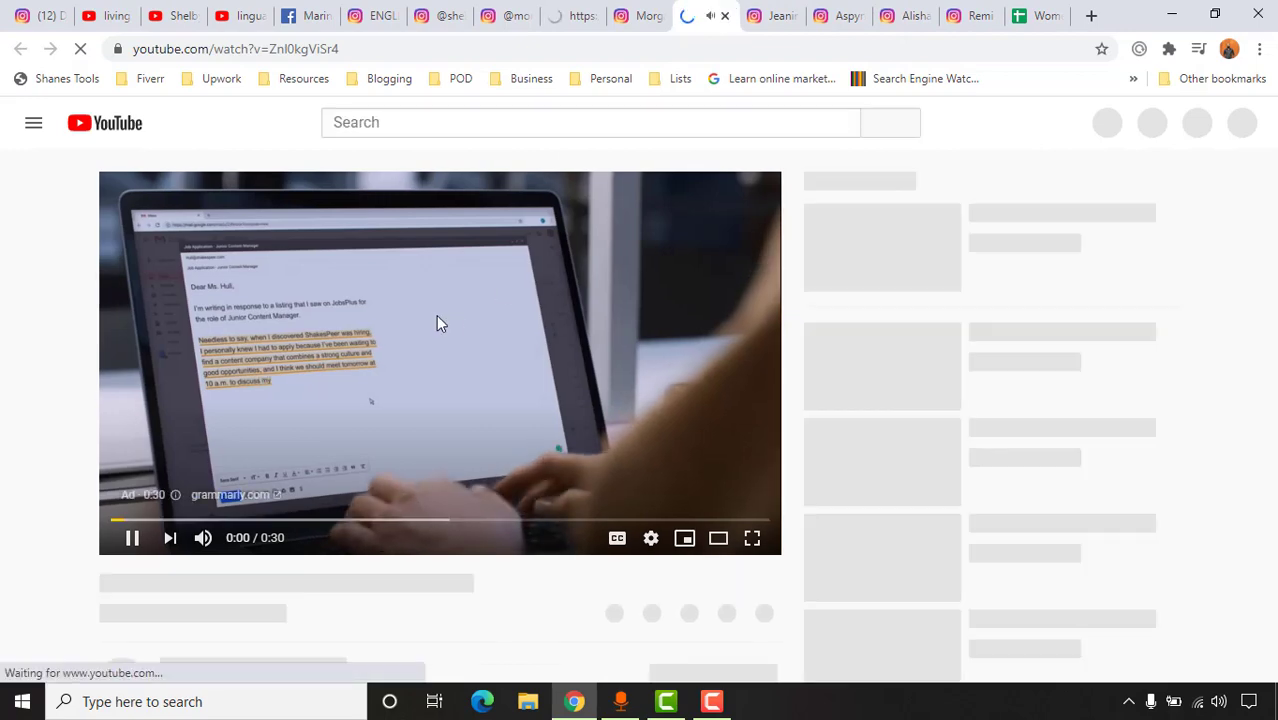
{"action": "scroll", "coordinate": [434, 319], "scroll_direction": "down", "scroll_amount": 5}
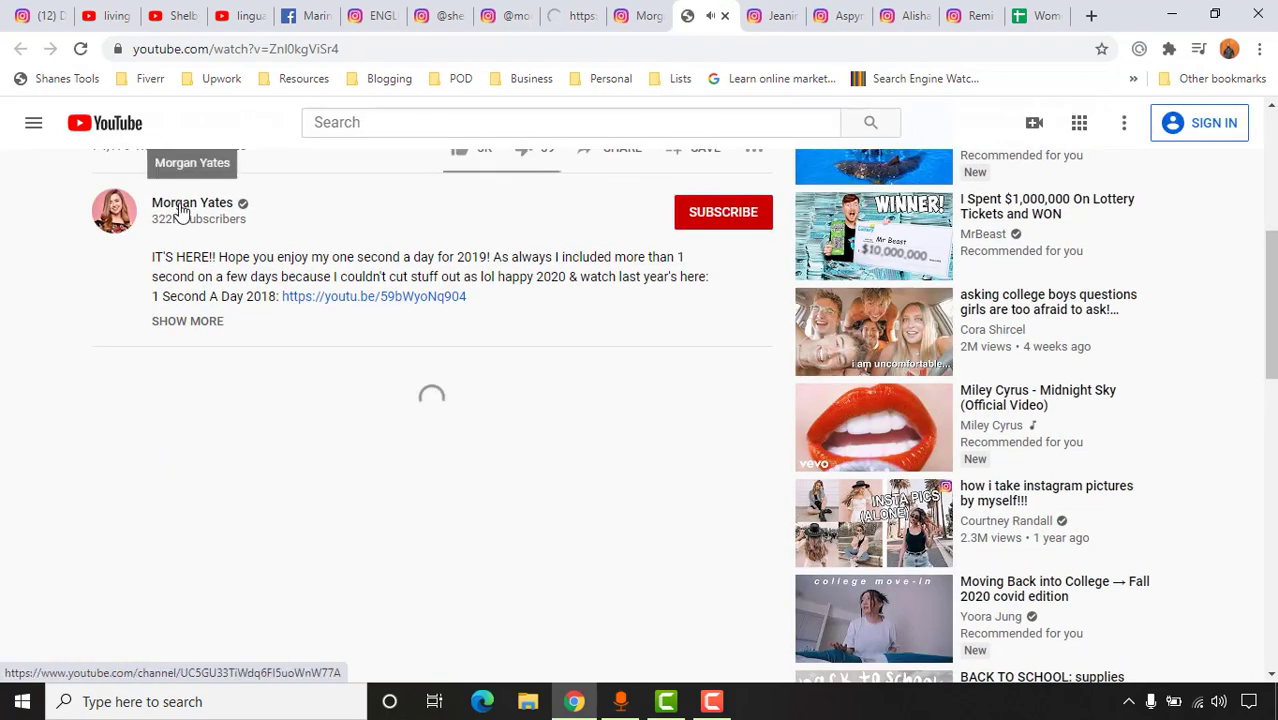
{"action": "left_click", "coordinate": [180, 212]}
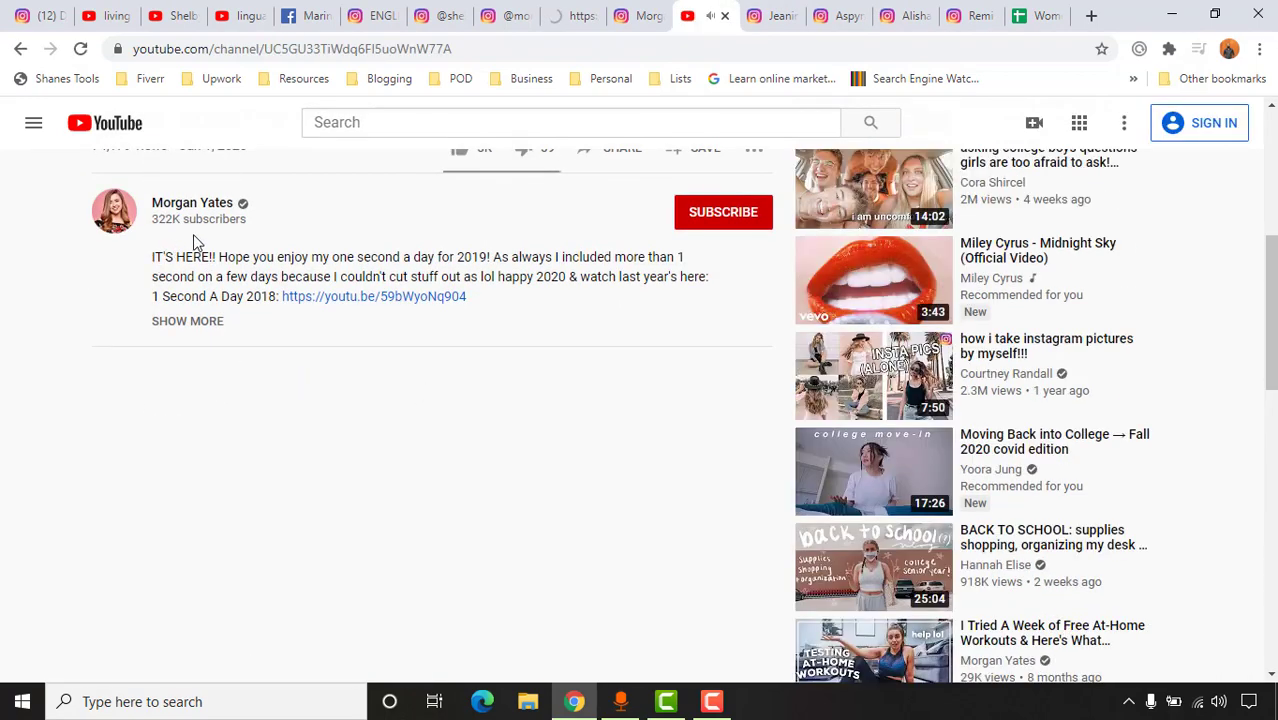
{"action": "left_click", "coordinate": [997, 440]}
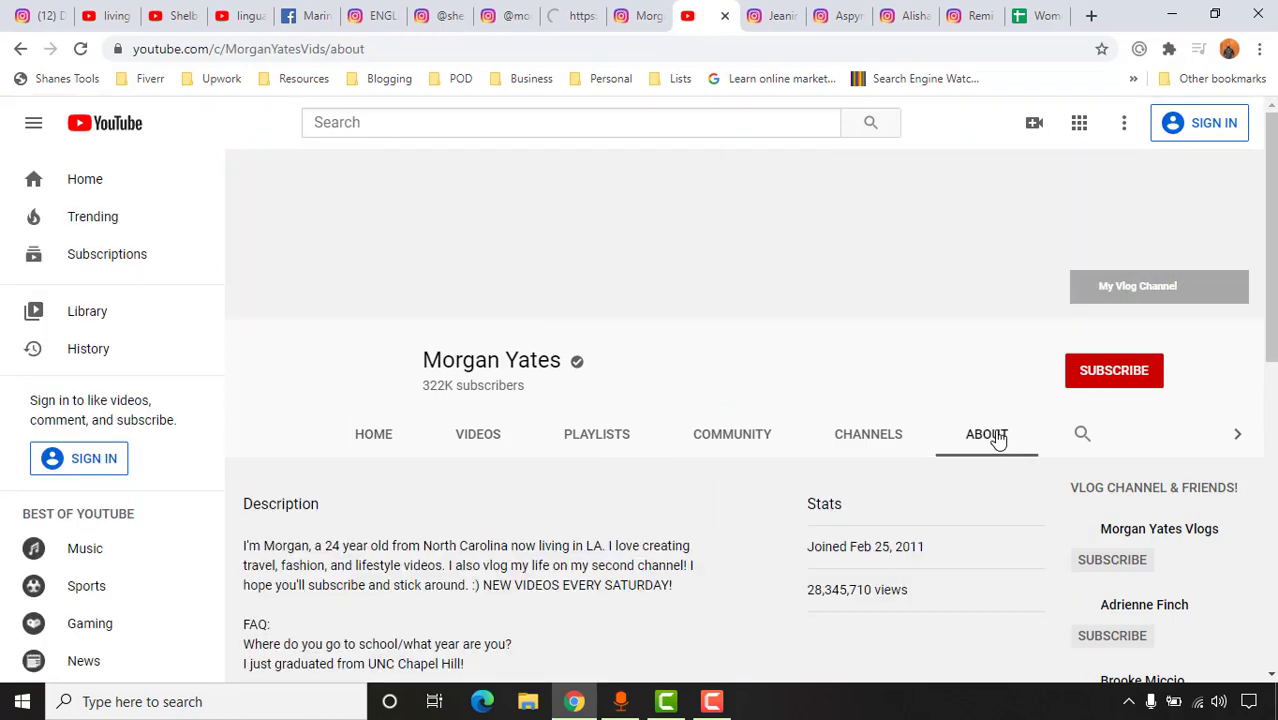
{"action": "scroll", "coordinate": [445, 525], "scroll_direction": "down", "scroll_amount": 8}
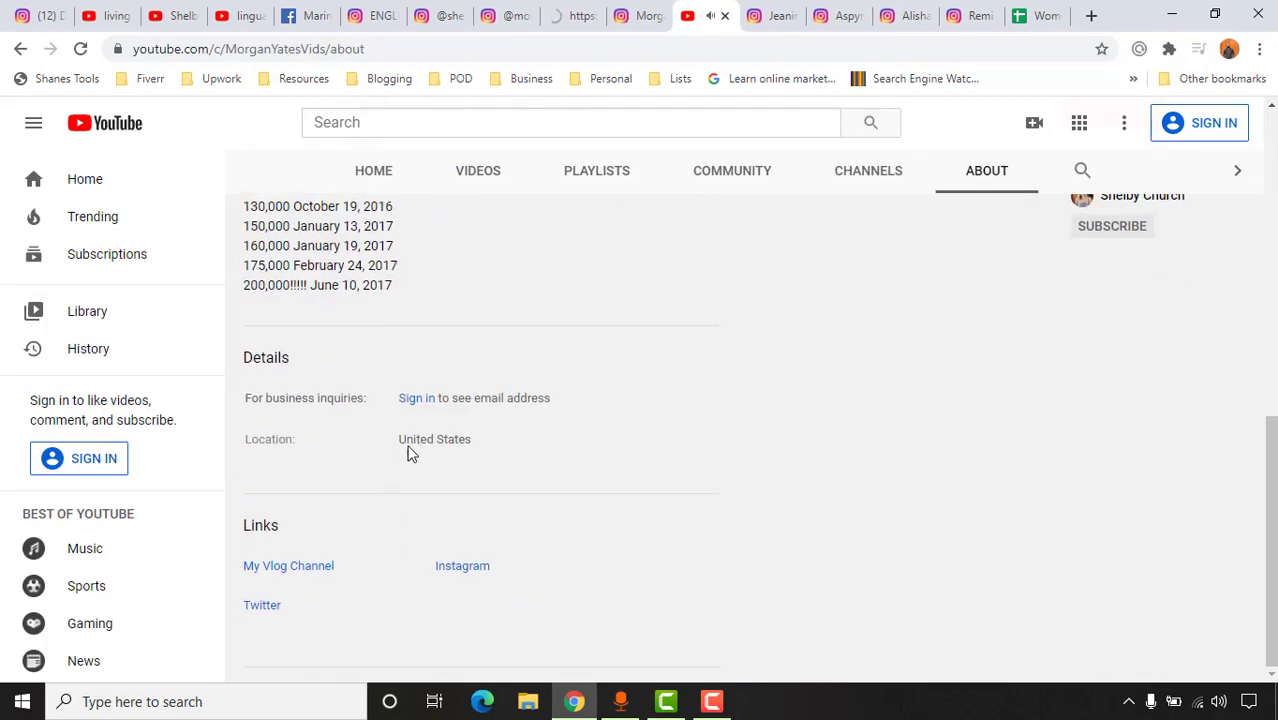
{"action": "triple_click", "coordinate": [415, 441]}
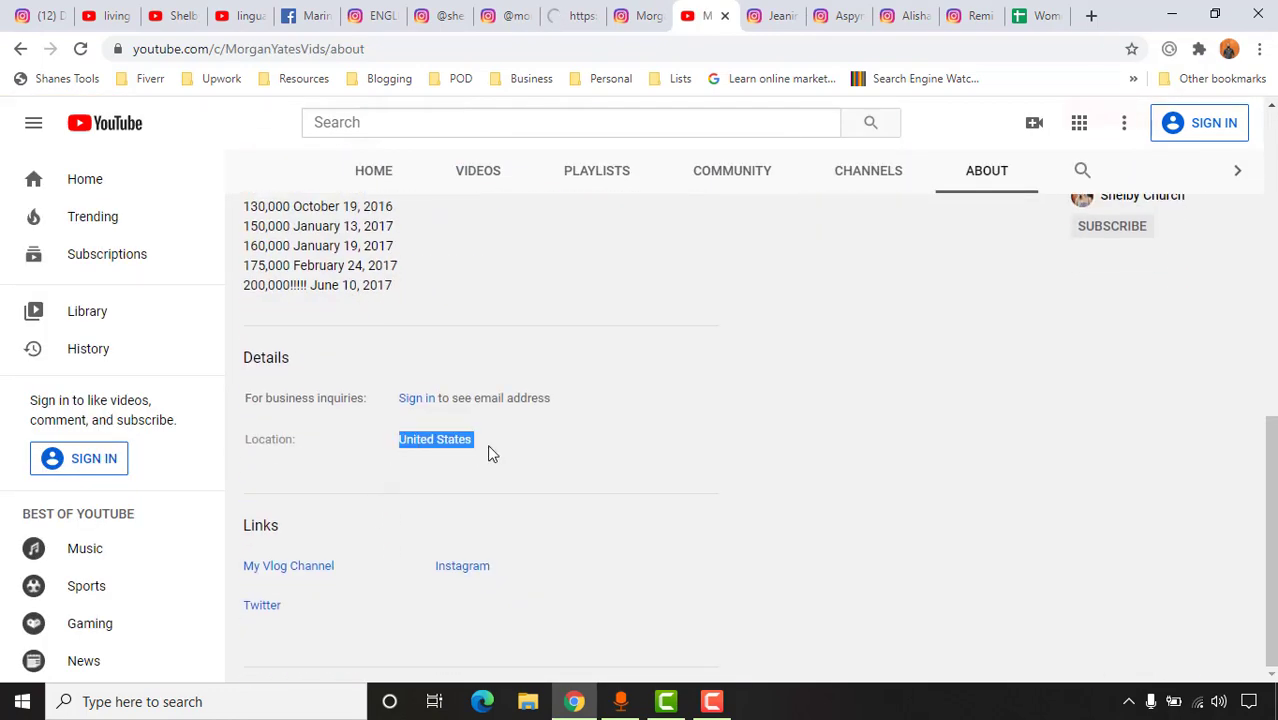
Copy the channel name from the YouTube page into the Name cell B4 of the Women YouTubers from the USA sheet
{"action": "scroll", "coordinate": [622, 403], "scroll_direction": "up", "scroll_amount": 10}
{"action": "left_click_drag", "start_coordinate": [424, 360], "coordinate": [561, 362]}
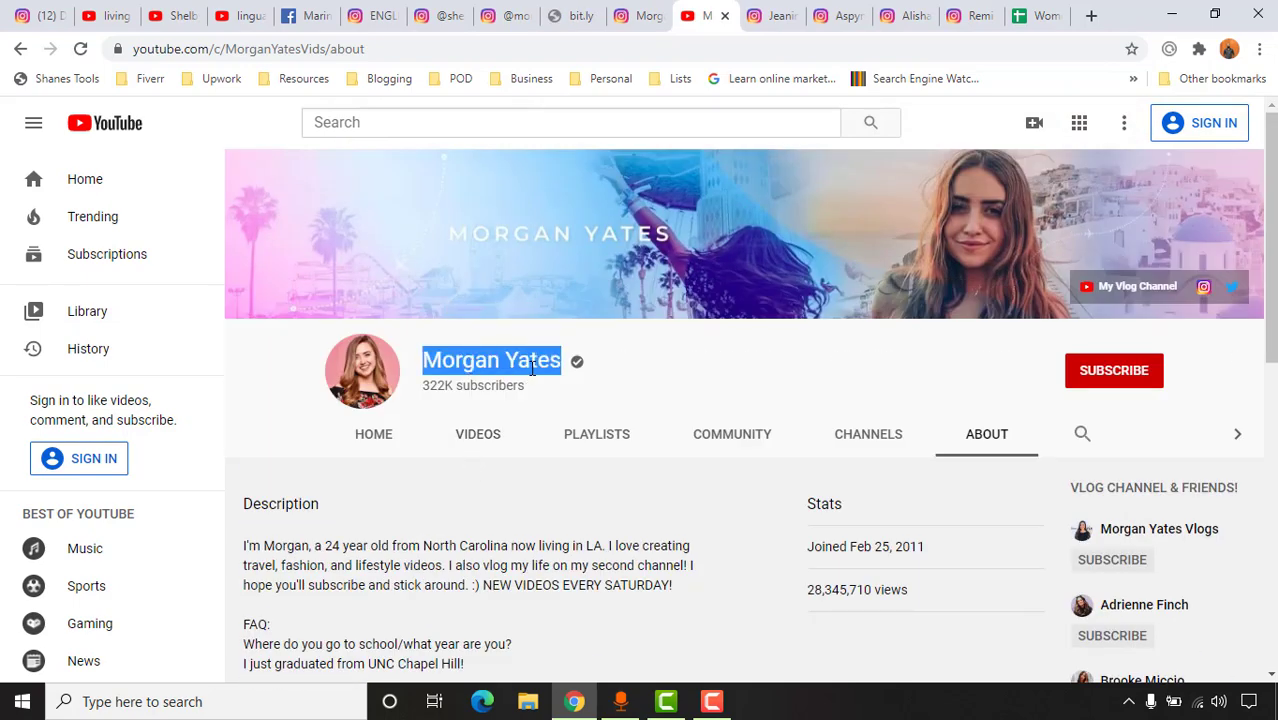
{"action": "right_click", "coordinate": [537, 373]}
{"action": "left_click", "coordinate": [558, 383]}
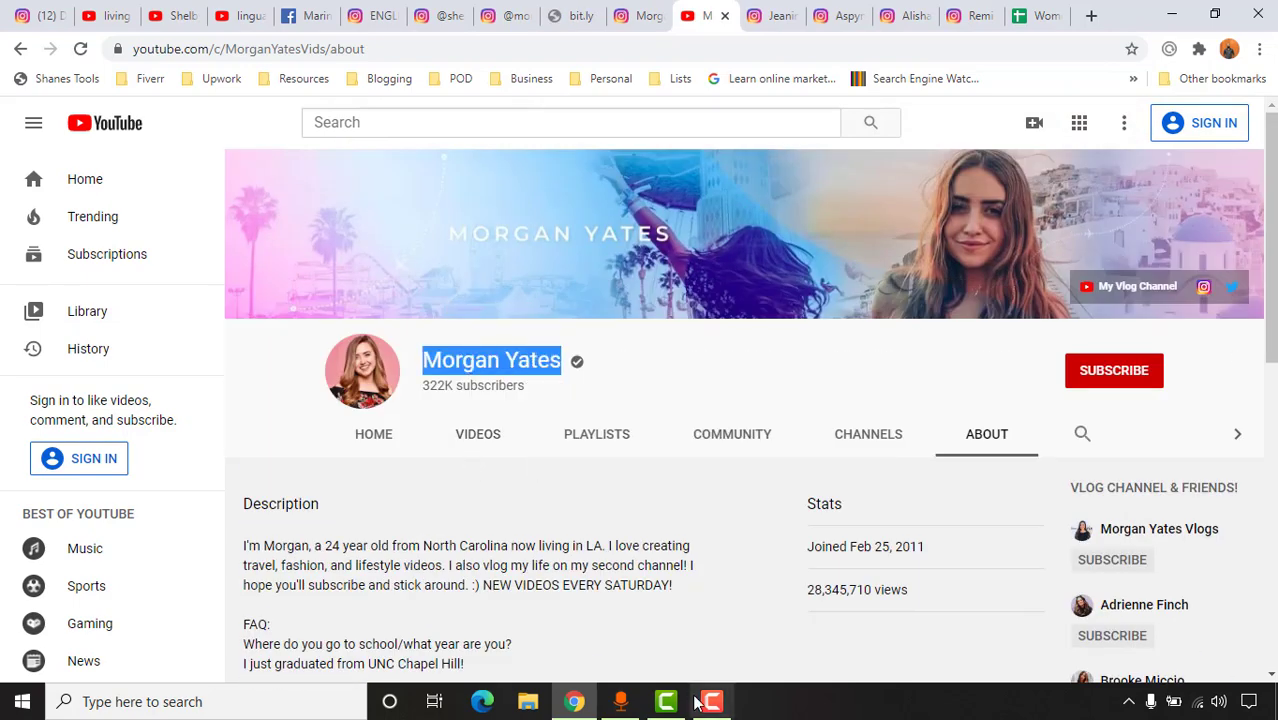
{"action": "left_click", "coordinate": [1032, 16]}
{"action": "left_click", "coordinate": [163, 312]}
{"action": "key", "text": "ctrl+v"}
{"action": "left_click", "coordinate": [714, 16]}
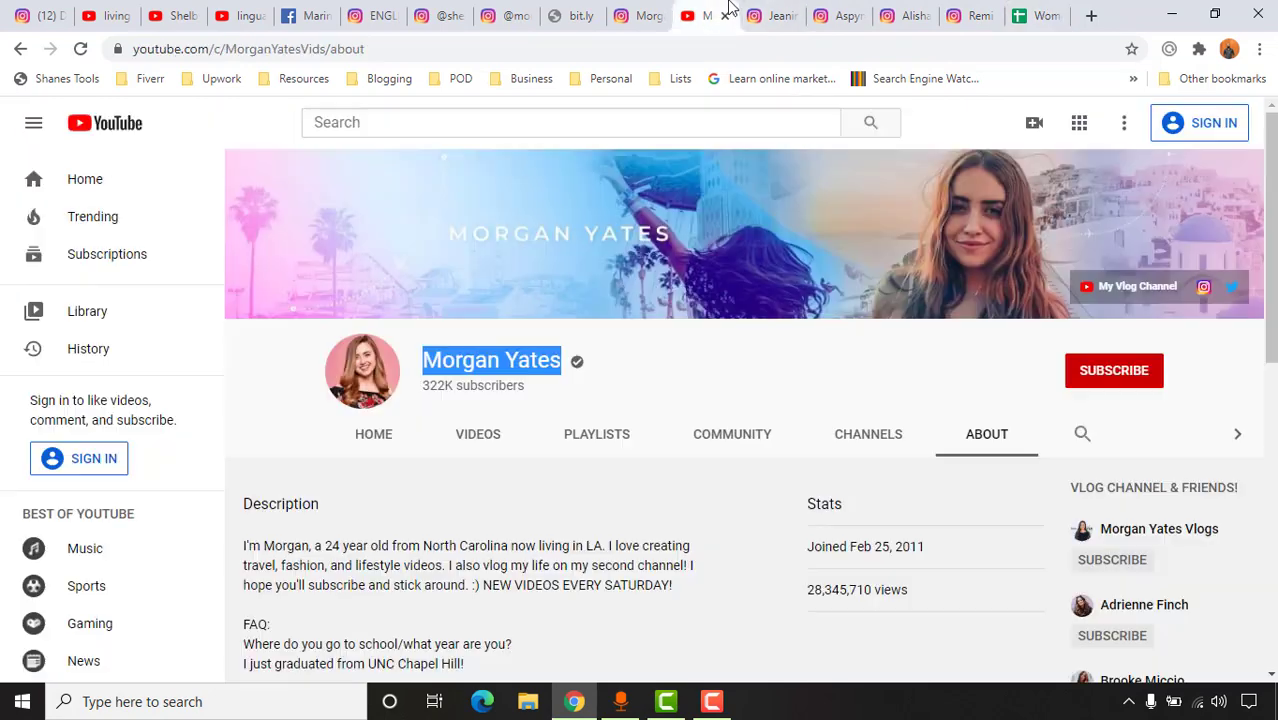
{"action": "left_click", "coordinate": [634, 16]}
{"action": "left_click", "coordinate": [628, 46]}
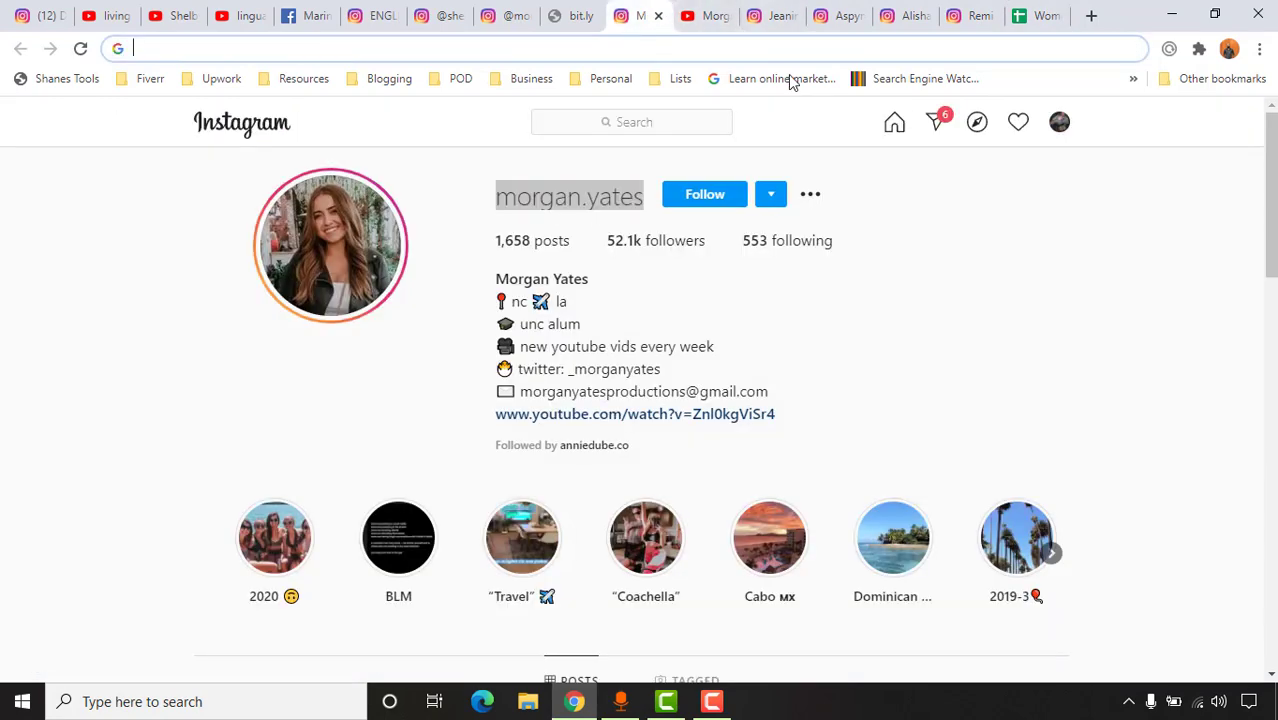
{"action": "left_click", "coordinate": [1030, 16]}
{"action": "left_click", "coordinate": [90, 314]}
{"action": "key", "text": "ctrl+v"}
{"action": "key", "text": "Return"}
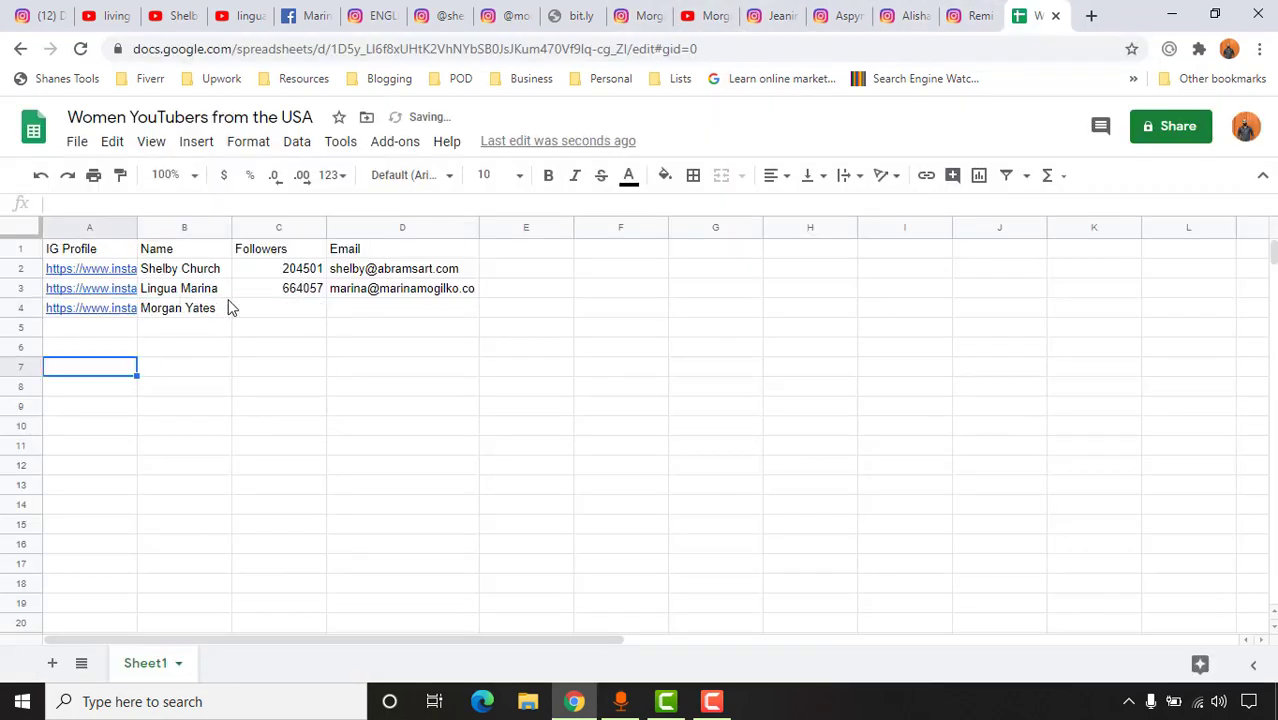
Look up the exact follower count on the morgan.yates profile and enter 52191 in the Followers cell C4
{"action": "left_click", "coordinate": [238, 308]}
{"action": "left_click", "coordinate": [645, 15]}
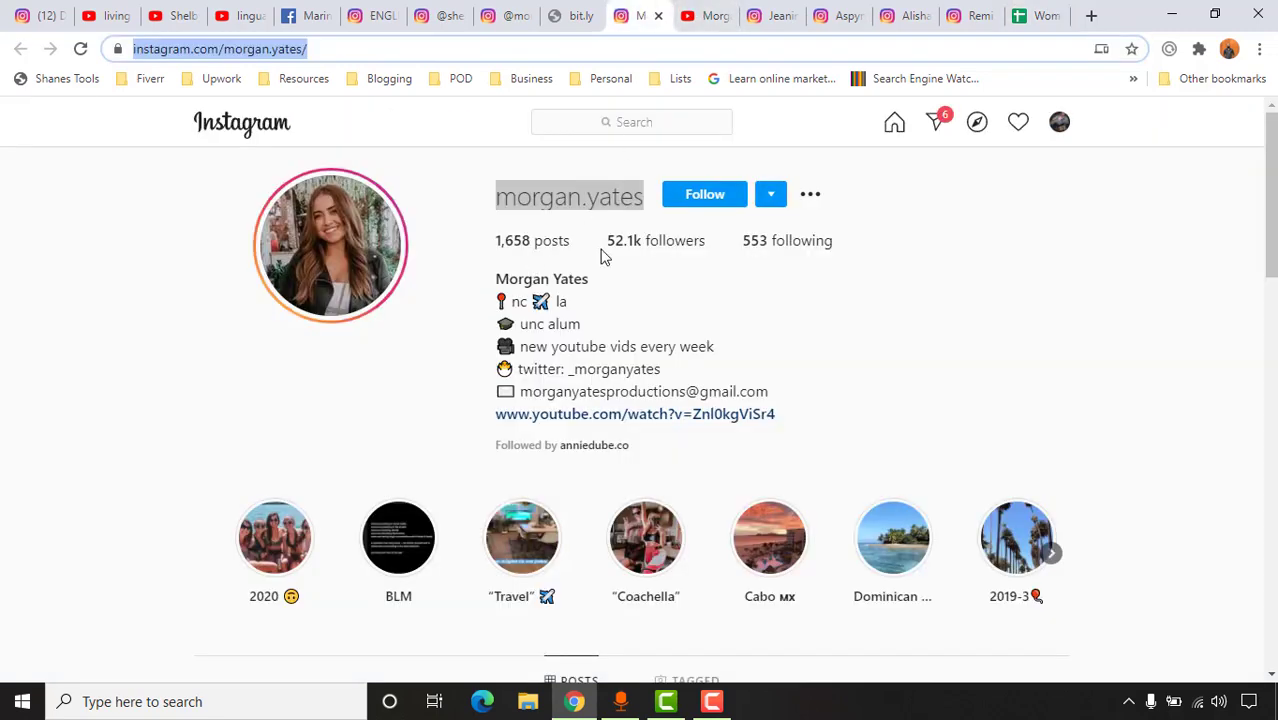
{"action": "mouse_move", "coordinate": [625, 250]}
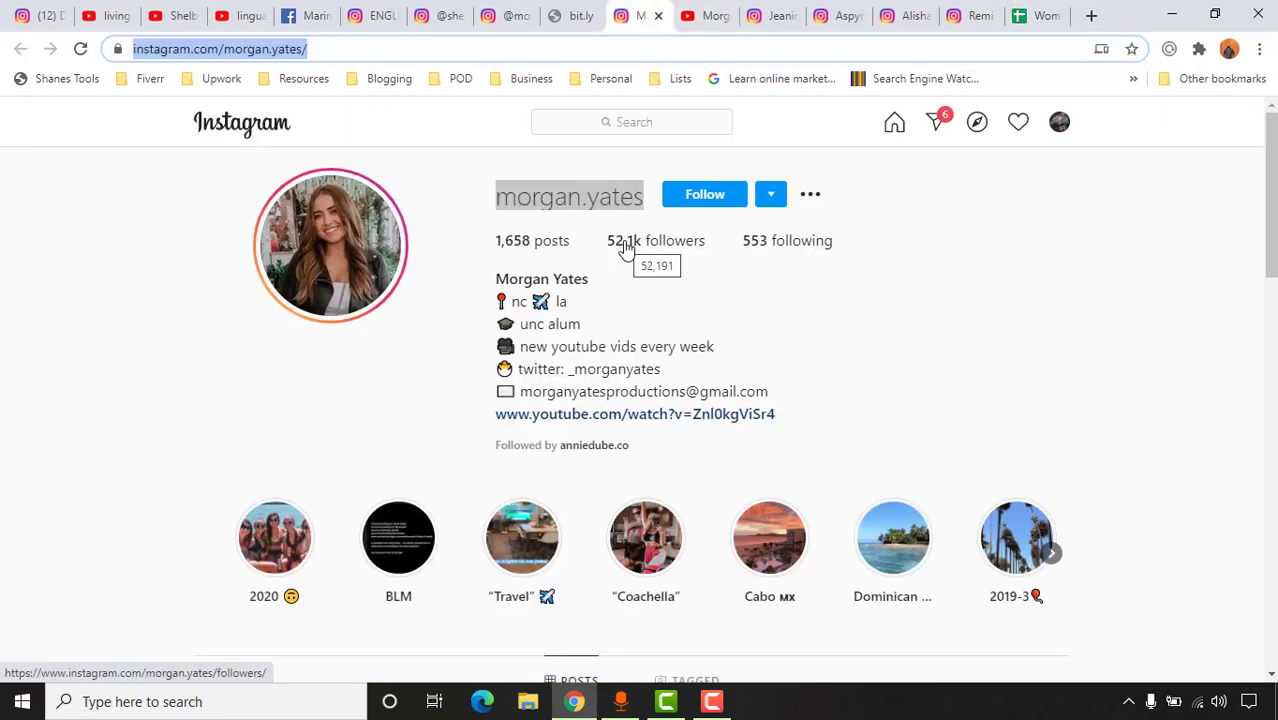
{"action": "left_click", "coordinate": [1035, 15]}
{"action": "type", "text": "52191"}
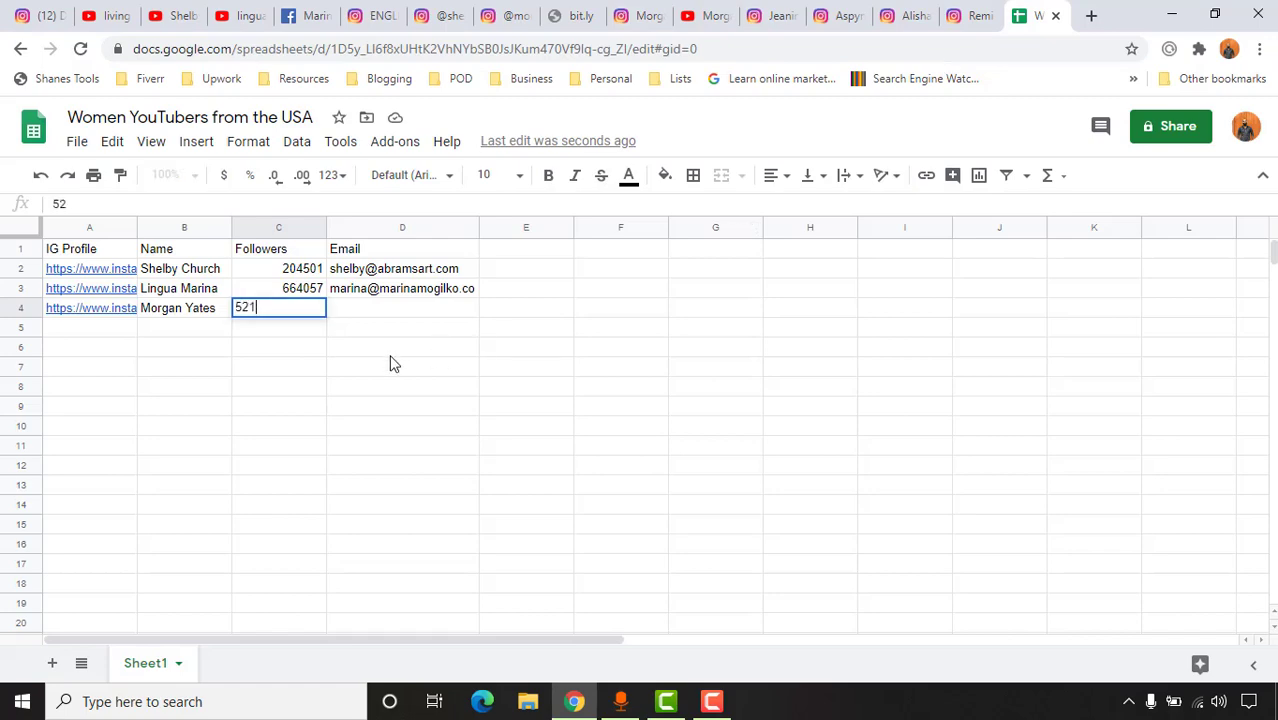
{"action": "left_click", "coordinate": [718, 12]}
{"action": "left_click", "coordinate": [636, 10]}
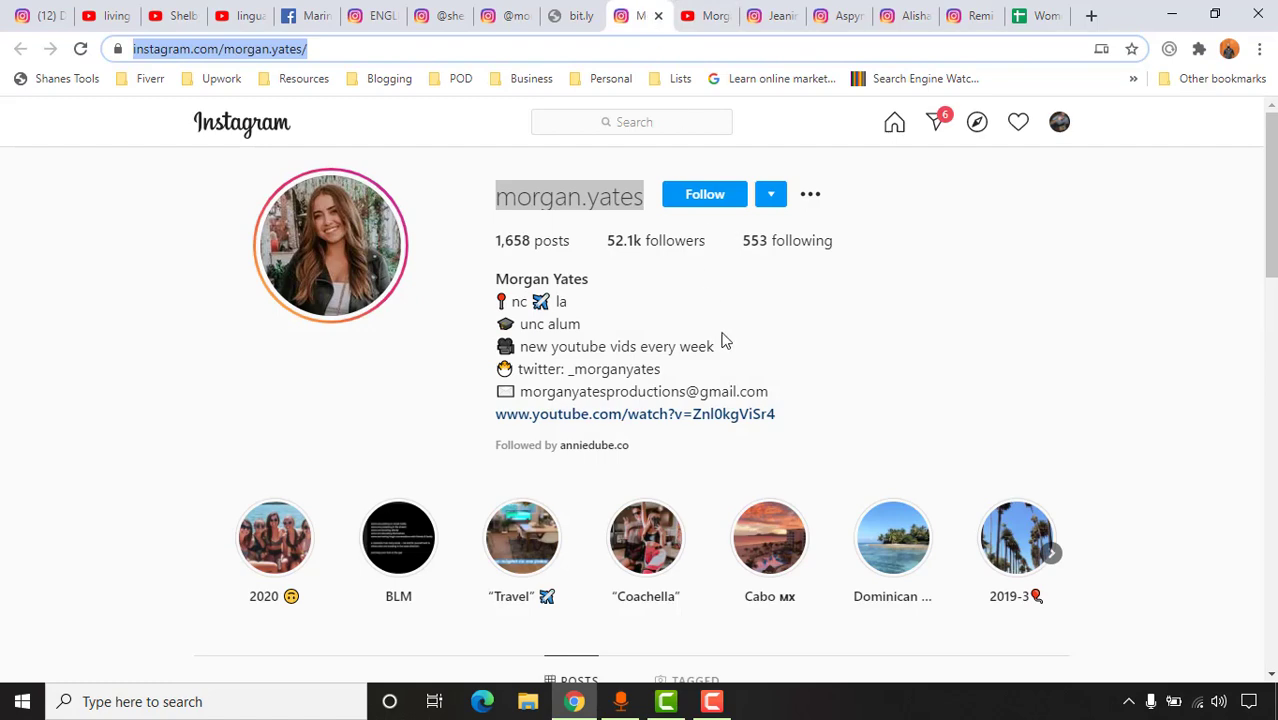
{"action": "left_click", "coordinate": [712, 12]}
{"action": "left_click", "coordinate": [636, 12]}
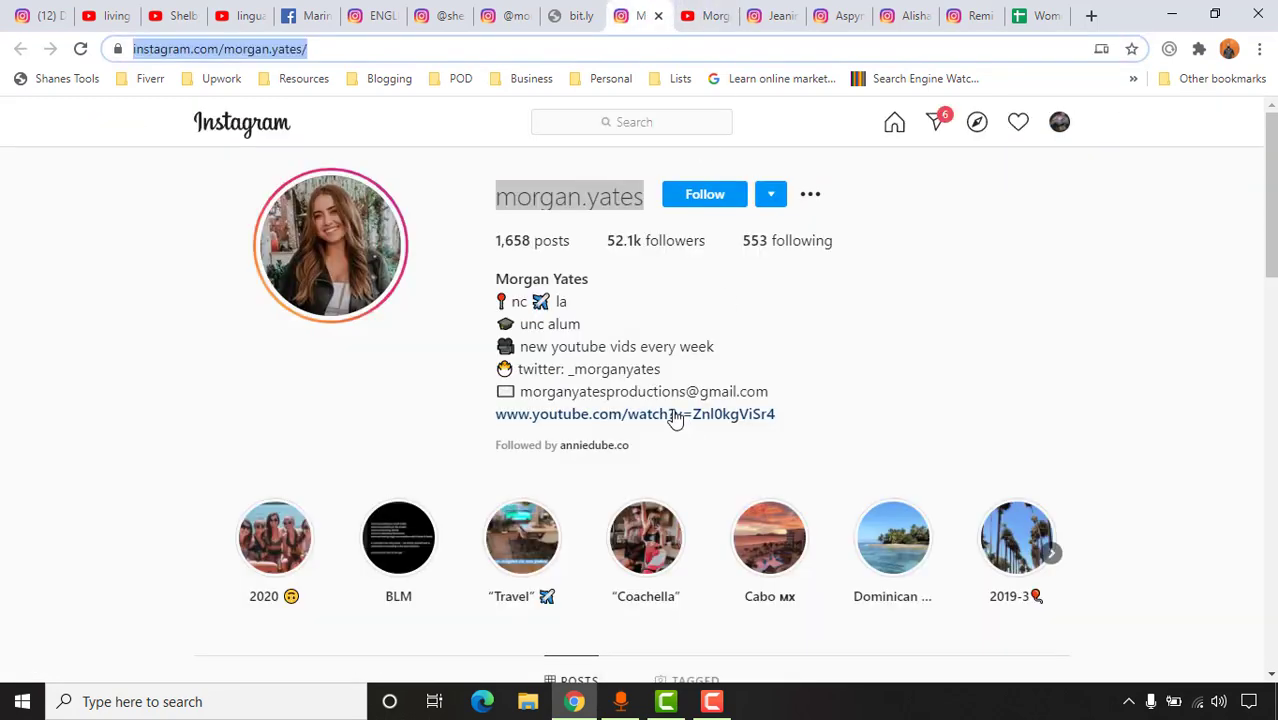
{"action": "left_click", "coordinate": [586, 392]}
{"action": "triple_click", "coordinate": [586, 392]}
{"action": "left_click_drag", "start_coordinate": [586, 392], "coordinate": [740, 391]}
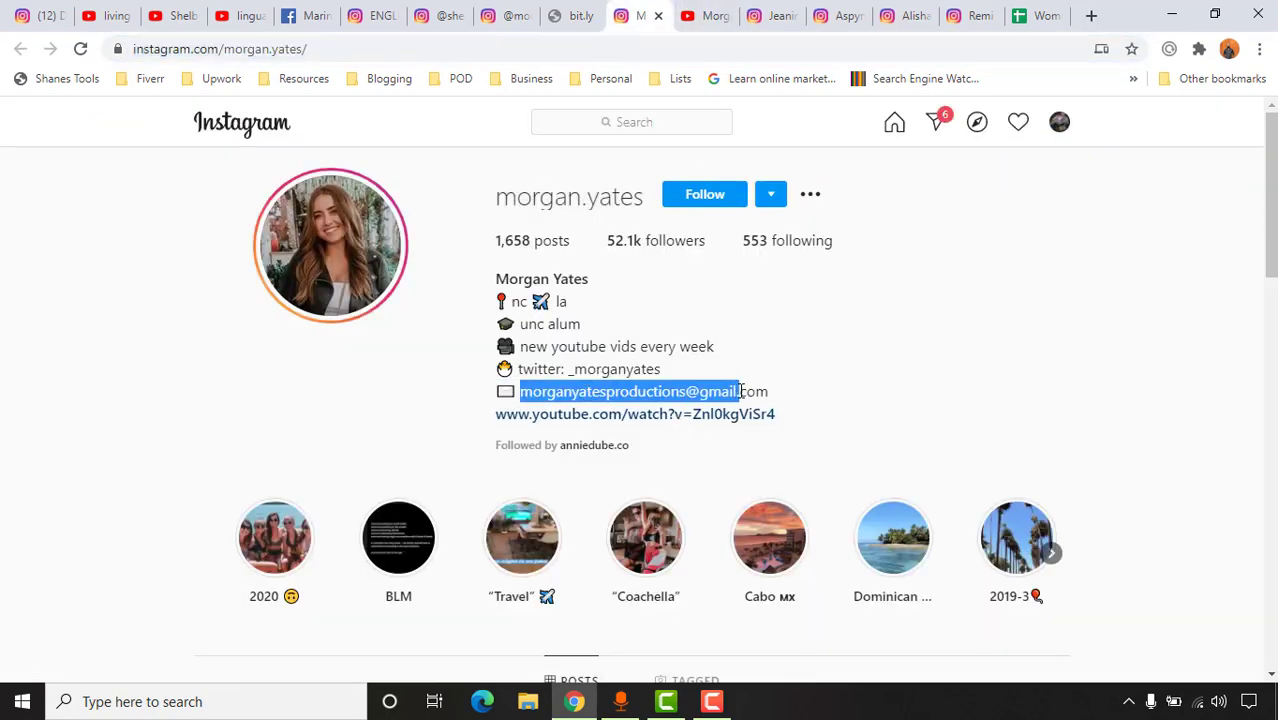
{"action": "left_click", "coordinate": [1056, 12]}
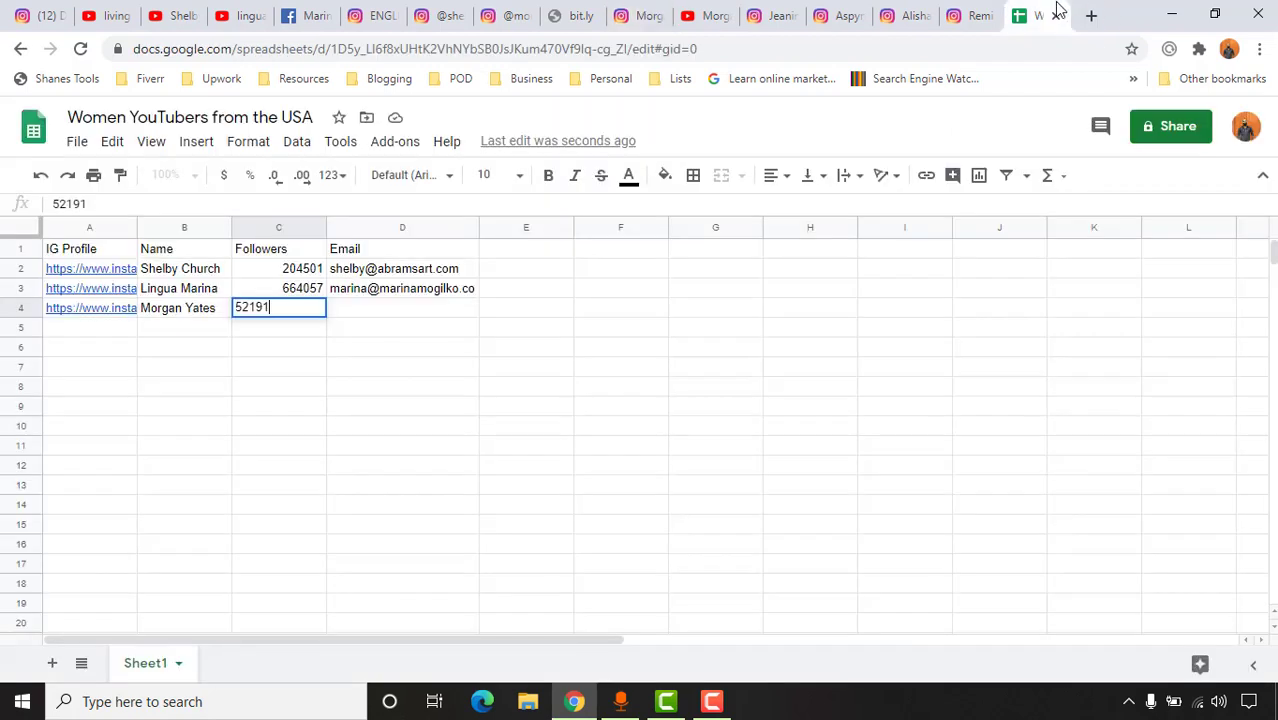
{"action": "left_click", "coordinate": [371, 310]}
{"action": "key", "text": "ctrl+v"}
{"action": "left_click", "coordinate": [540, 370]}
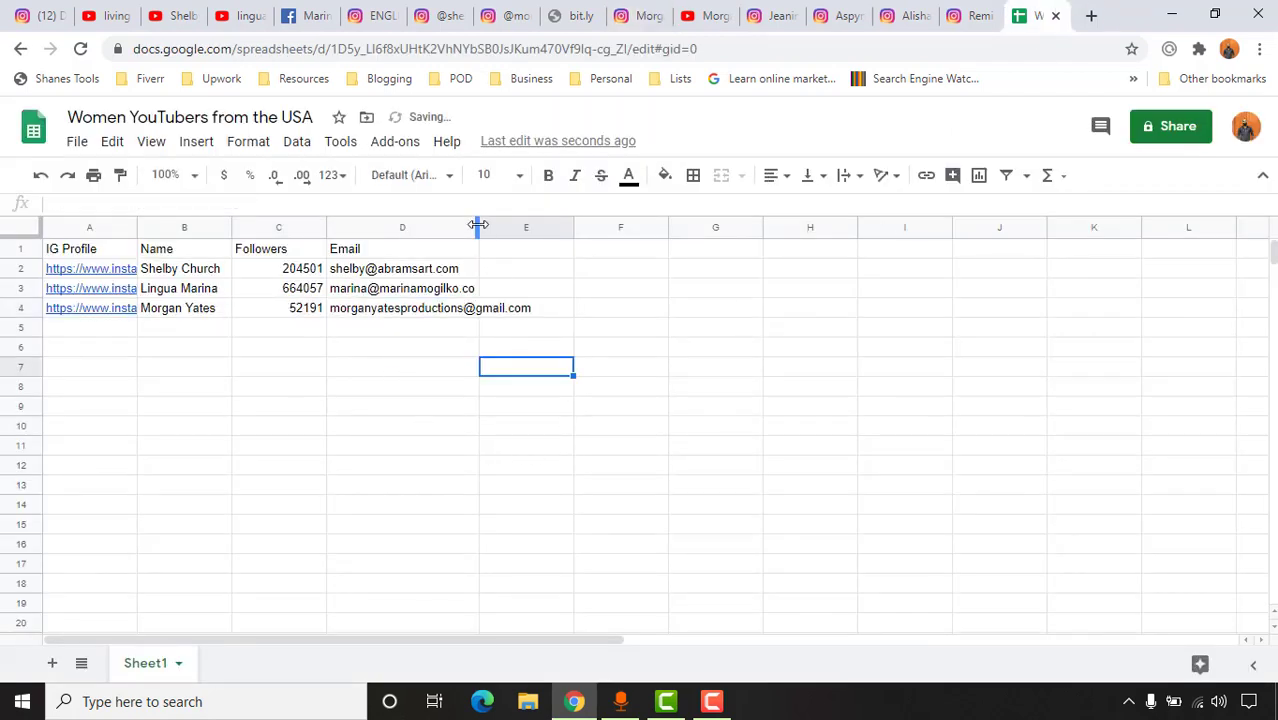
{"action": "double_click", "coordinate": [478, 225]}
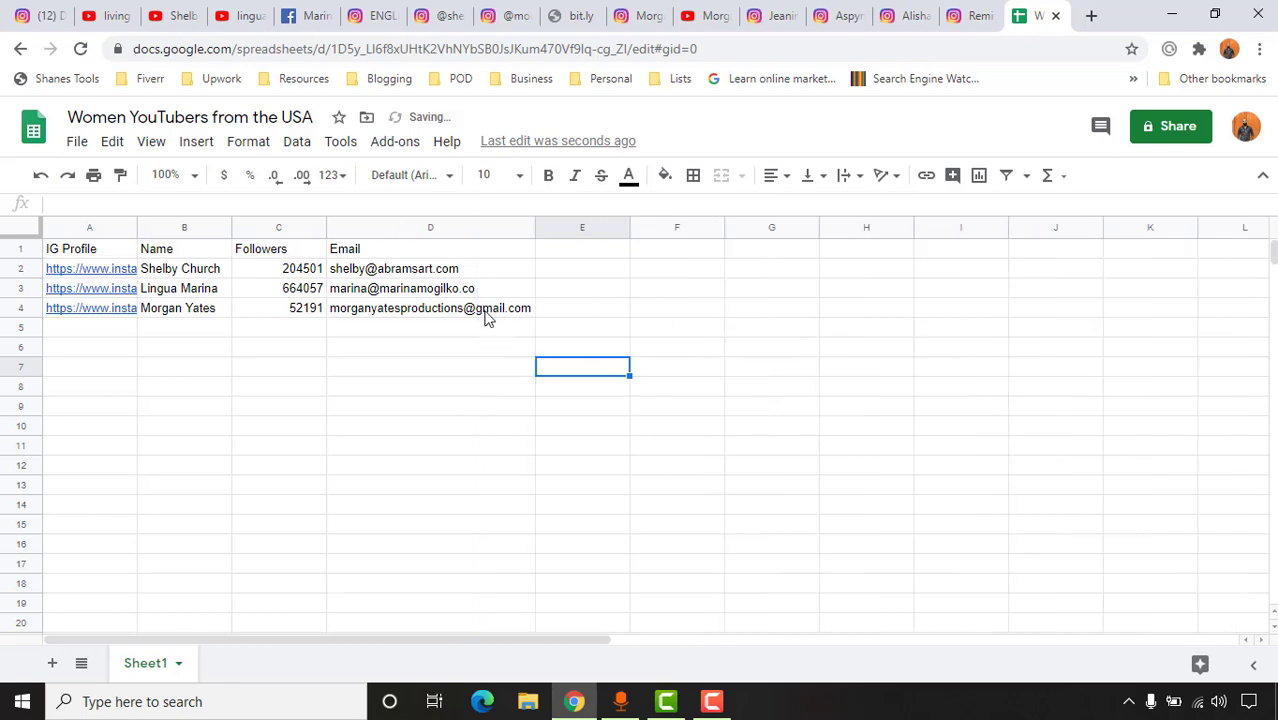
Close the recorded creator's YouTube channel tab and move on to the jeanineamapola Instagram profile
{"action": "left_click", "coordinate": [622, 10]}
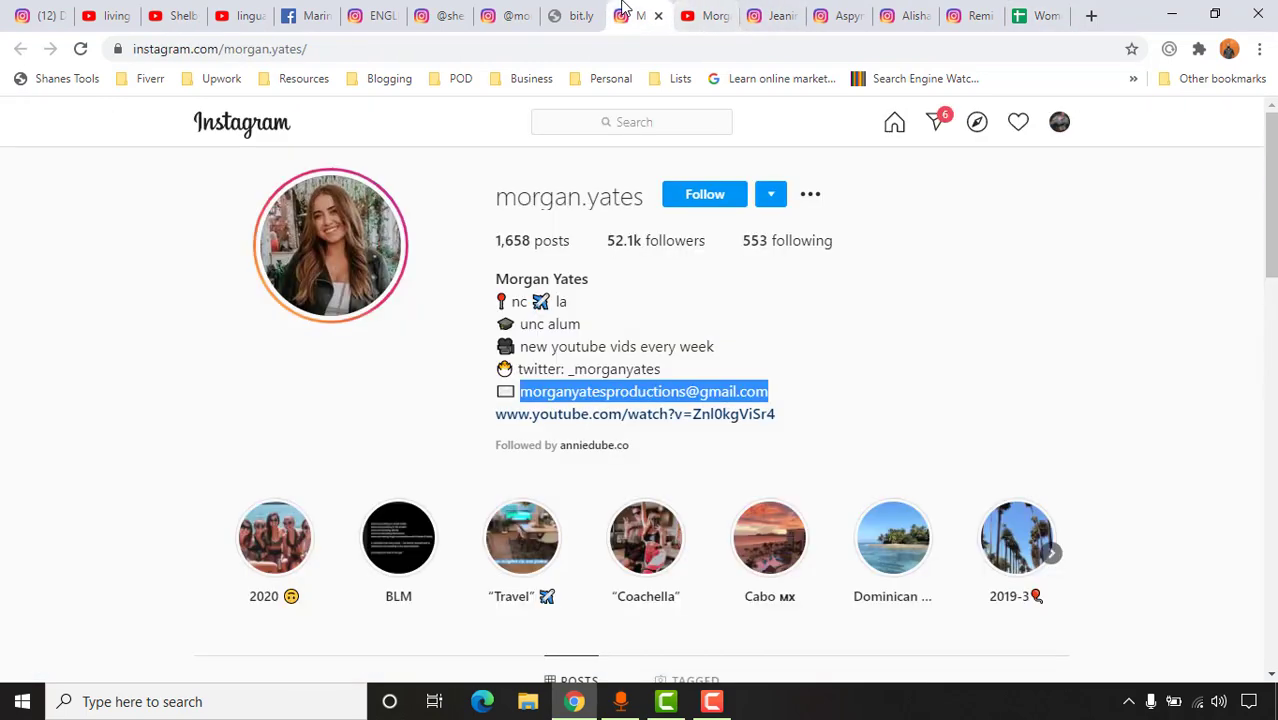
{"action": "left_click", "coordinate": [703, 14]}
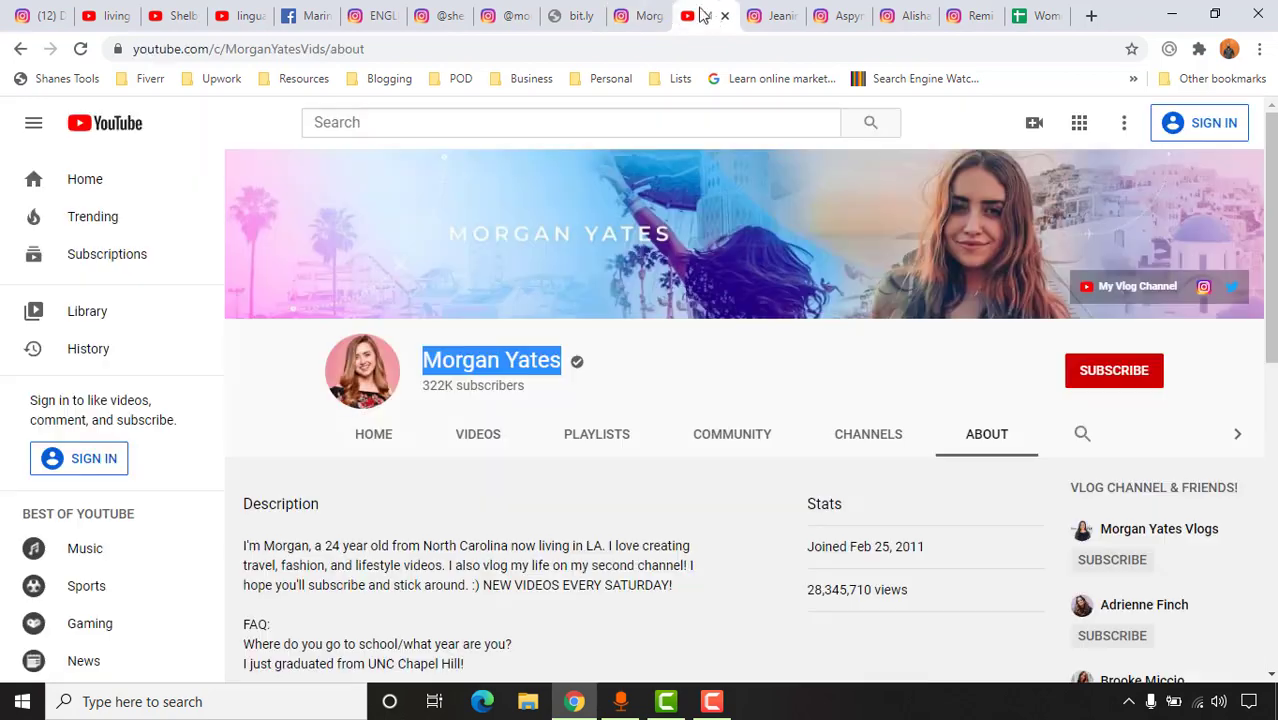
{"action": "left_click", "coordinate": [725, 16]}
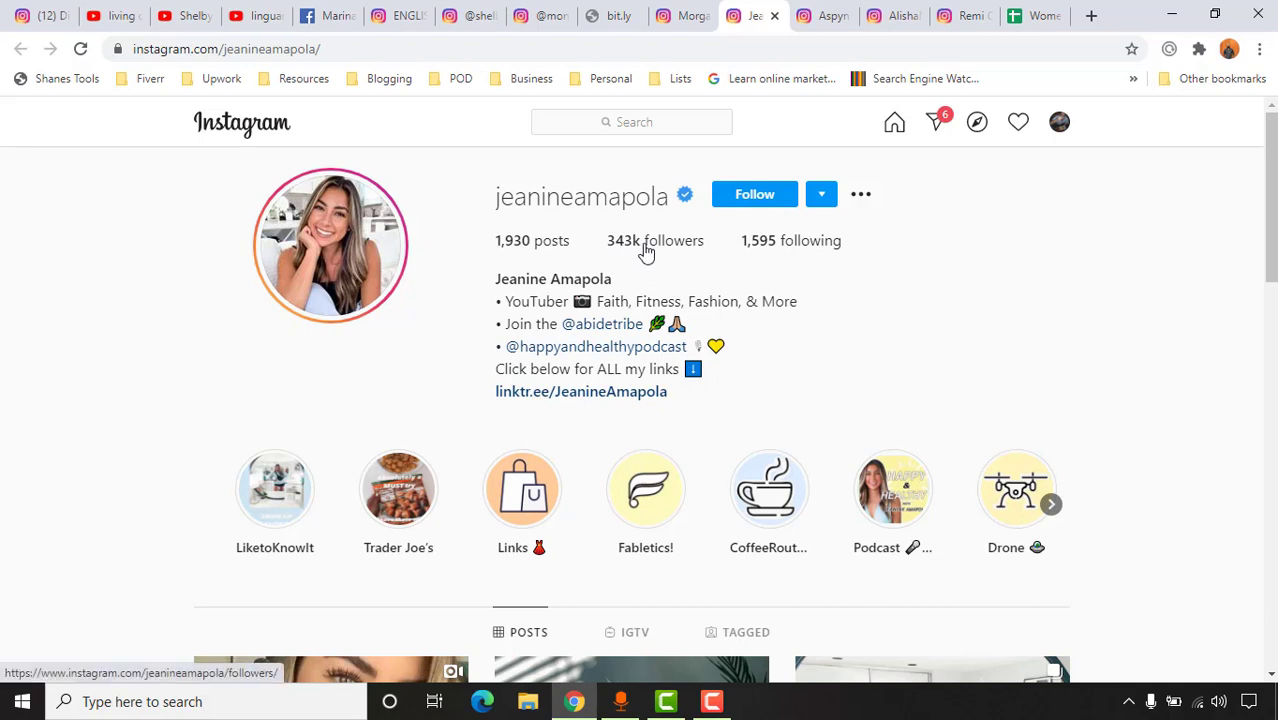
Open the Linktree link from the jeanineamapola bio in a new tab and follow its YouTube Channel link
{"action": "left_click", "coordinate": [551, 405]}
{"action": "left_click", "coordinate": [718, 14]}
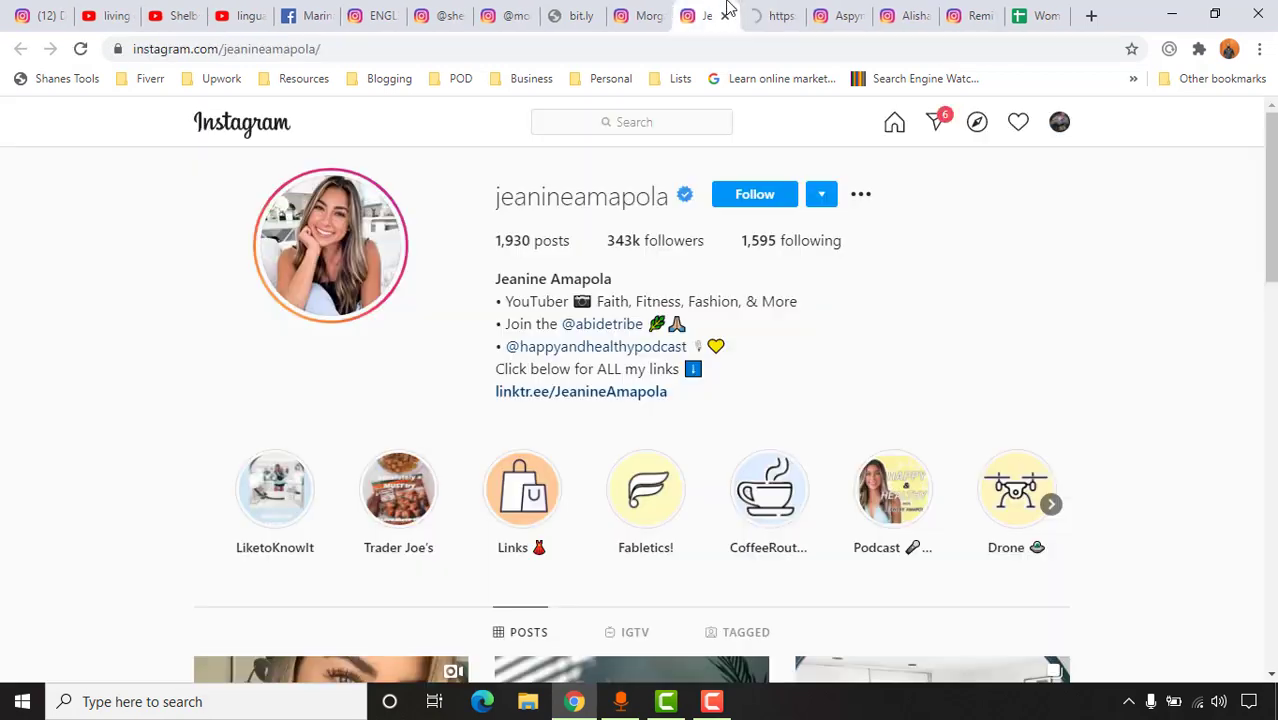
{"action": "left_click", "coordinate": [770, 15]}
{"action": "scroll", "coordinate": [78, 589], "scroll_direction": "down", "scroll_amount": 2}
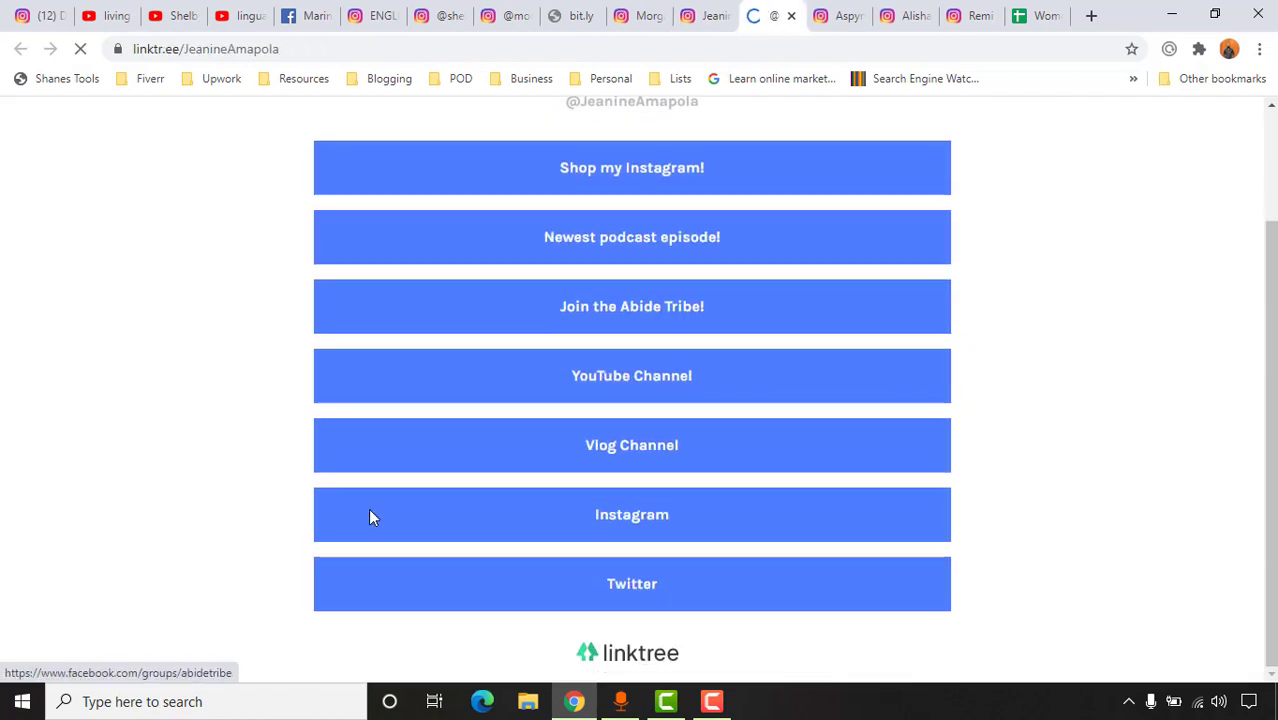
{"action": "left_click", "coordinate": [561, 397]}
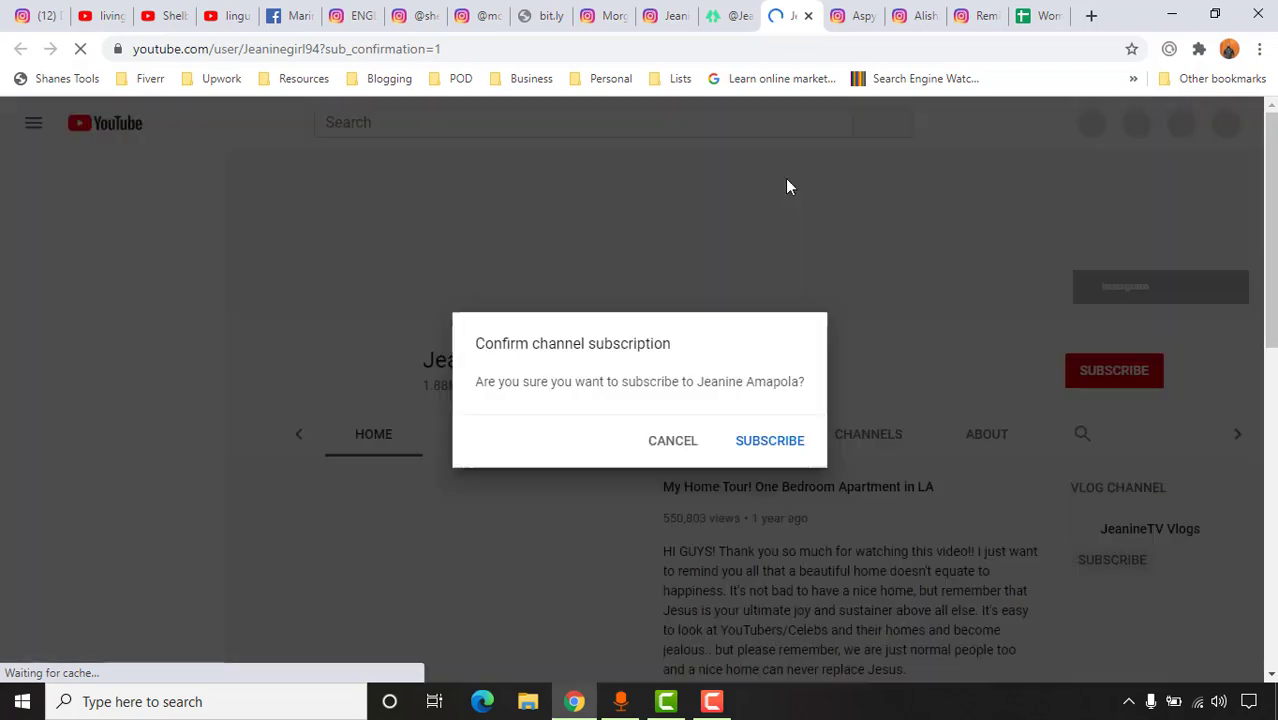
Dismiss the subscription prompt, open the About page of the jeanineamapola creator's channel and check the location
{"action": "left_click", "coordinate": [1004, 445]}
{"action": "left_click", "coordinate": [1004, 445]}
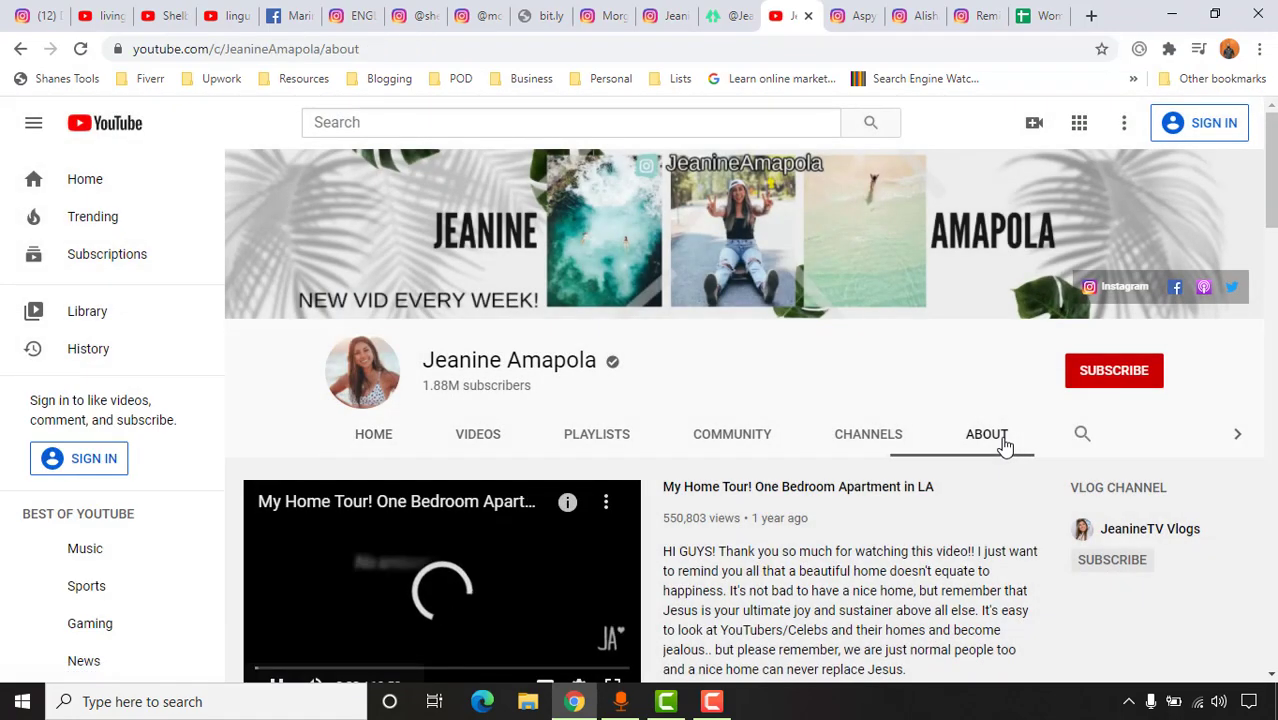
{"action": "scroll", "coordinate": [459, 465], "scroll_direction": "down", "scroll_amount": 9}
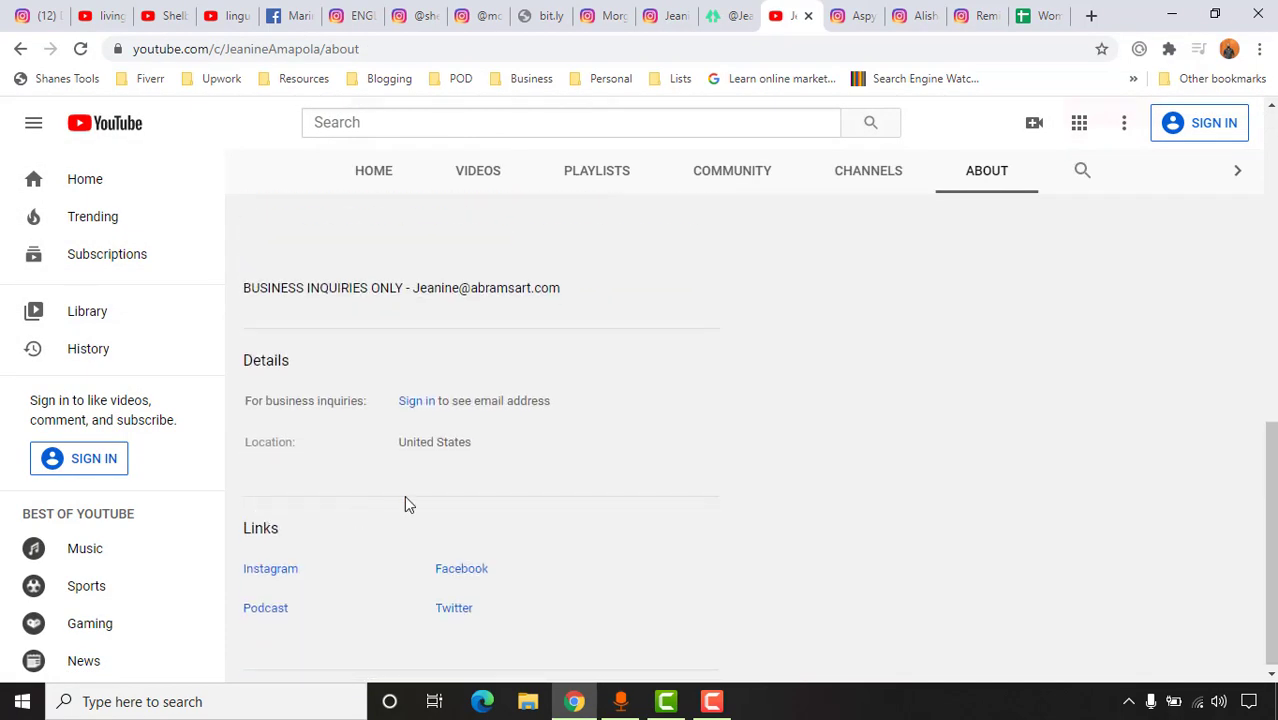
{"action": "double_click", "coordinate": [410, 443]}
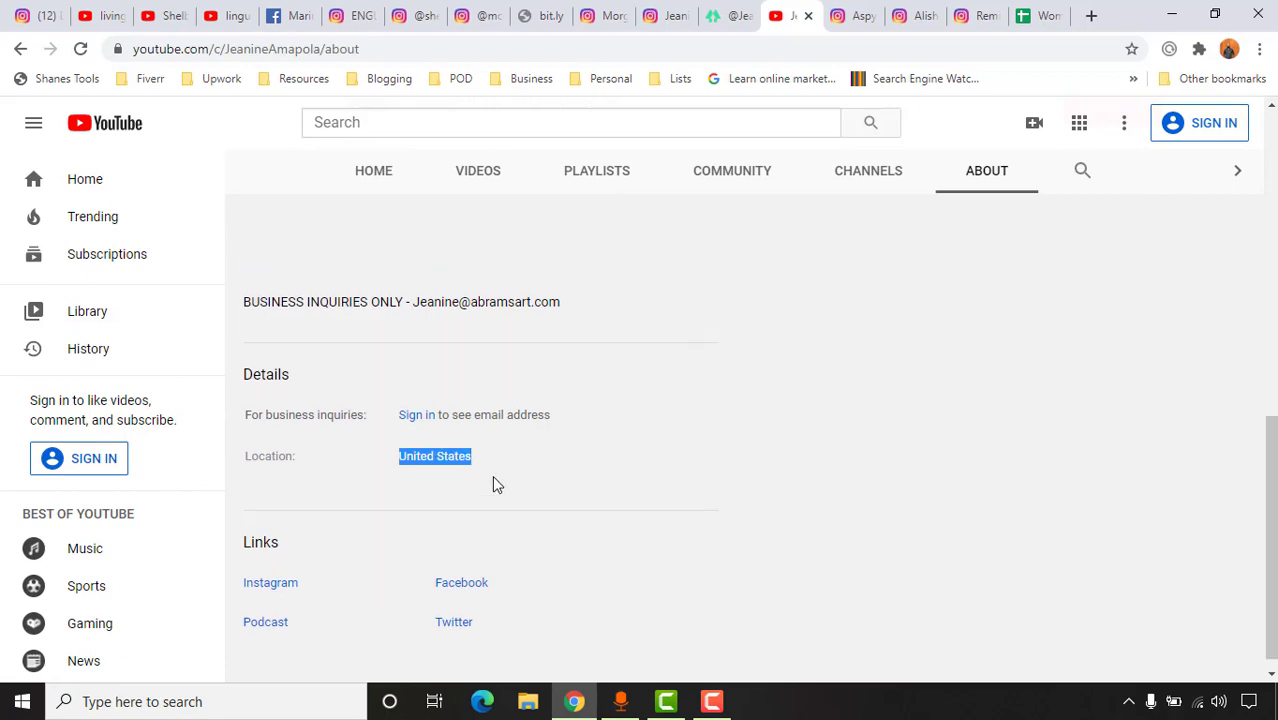
Copy the jeanineamapola creator's channel name from YouTube into the Name cell B5 of the sheet
{"action": "scroll", "coordinate": [492, 475], "scroll_direction": "up", "scroll_amount": 10}
{"action": "triple_click", "coordinate": [472, 365]}
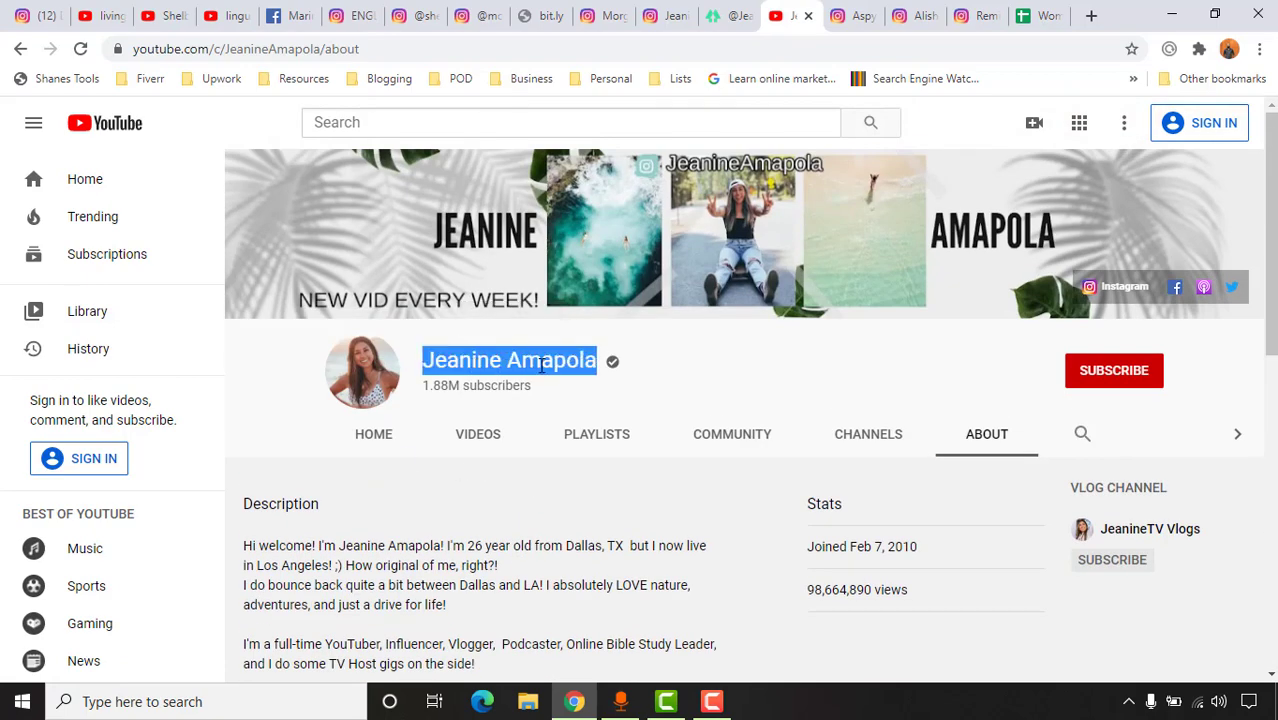
{"action": "right_click", "coordinate": [540, 365]}
{"action": "left_click", "coordinate": [571, 377]}
{"action": "scroll", "coordinate": [645, 527], "scroll_direction": "down", "scroll_amount": 6}
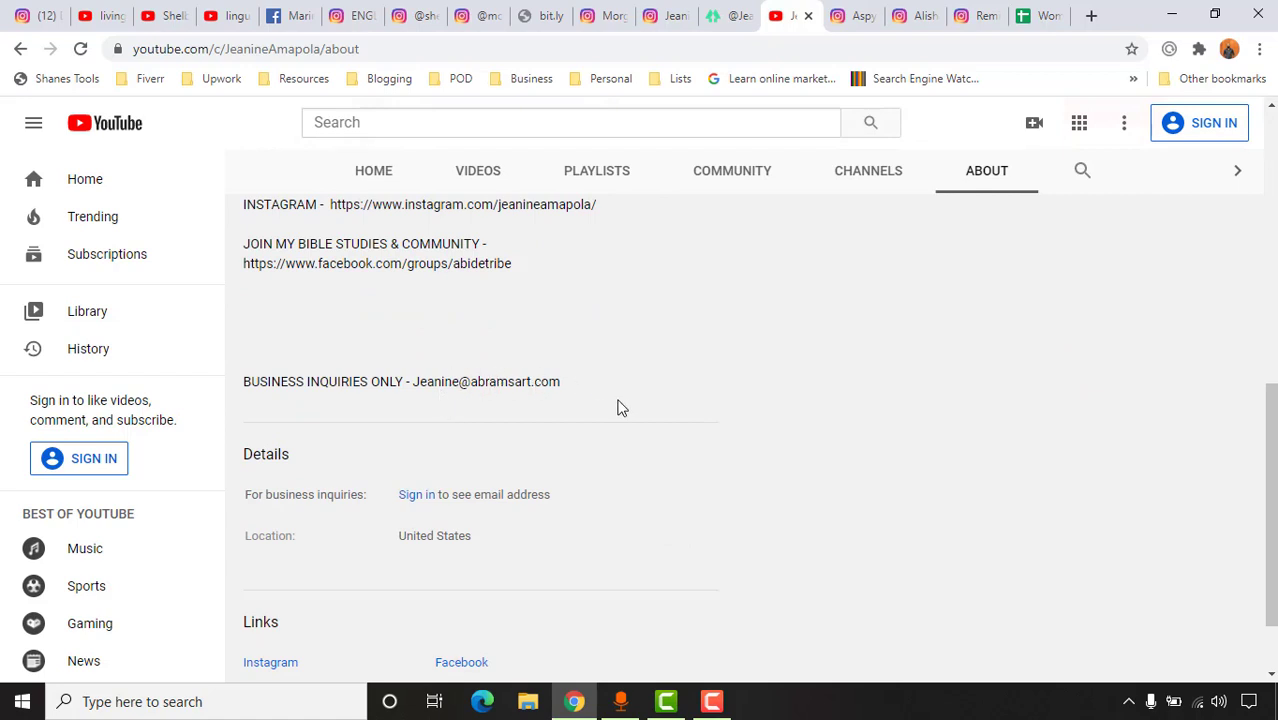
{"action": "left_click", "coordinate": [1052, 12]}
{"action": "left_click", "coordinate": [205, 330]}
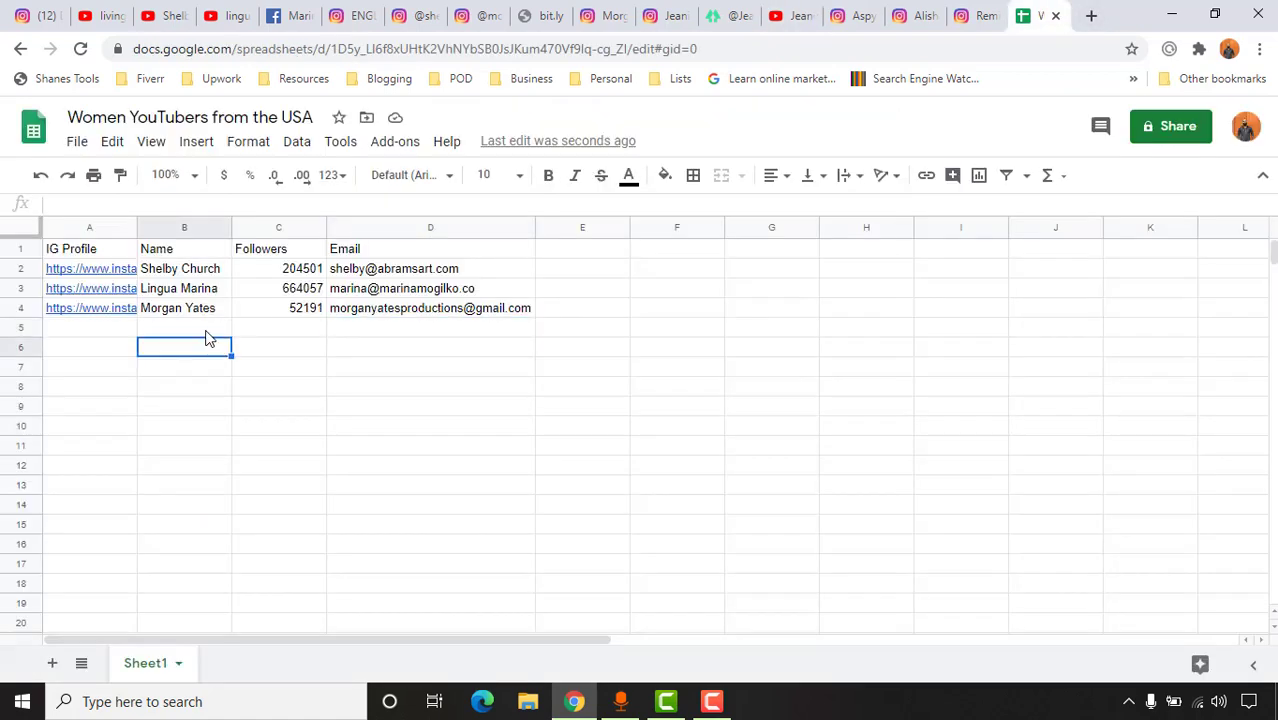
{"action": "key", "text": "ctrl+v"}
{"action": "key", "text": "Return"}
{"action": "left_click", "coordinate": [251, 336]}
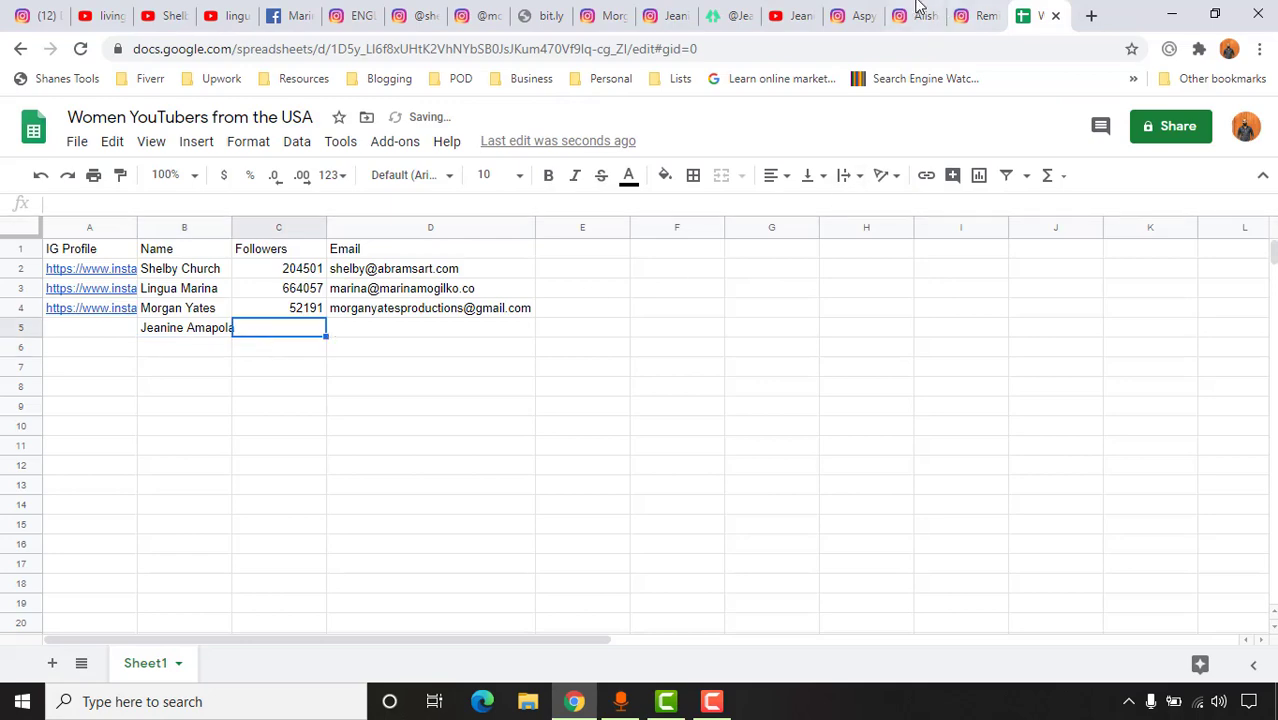
Copy the business inquiries e-mail from the channel's About page into the Email cell D5 of the sheet
{"action": "left_click", "coordinate": [790, 15]}
{"action": "left_click_drag", "start_coordinate": [428, 384], "coordinate": [522, 388]}
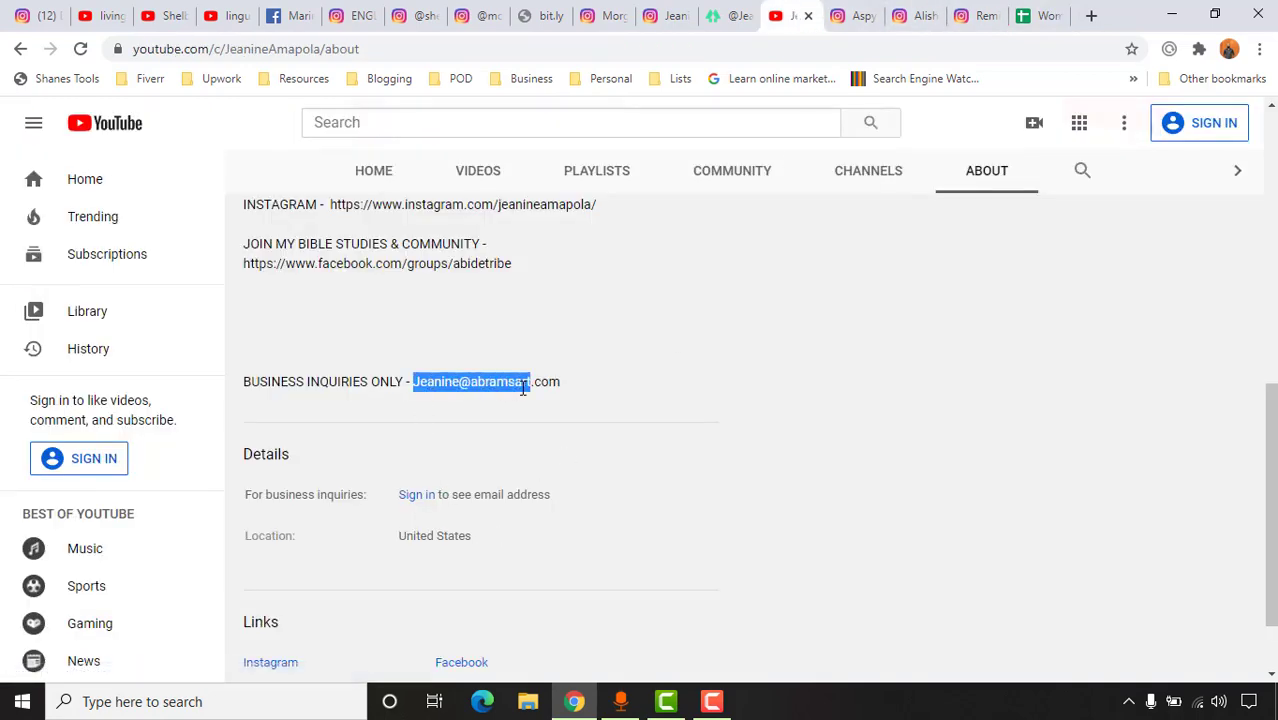
{"action": "right_click", "coordinate": [540, 384]}
{"action": "left_click", "coordinate": [575, 399]}
{"action": "left_click", "coordinate": [1040, 15]}
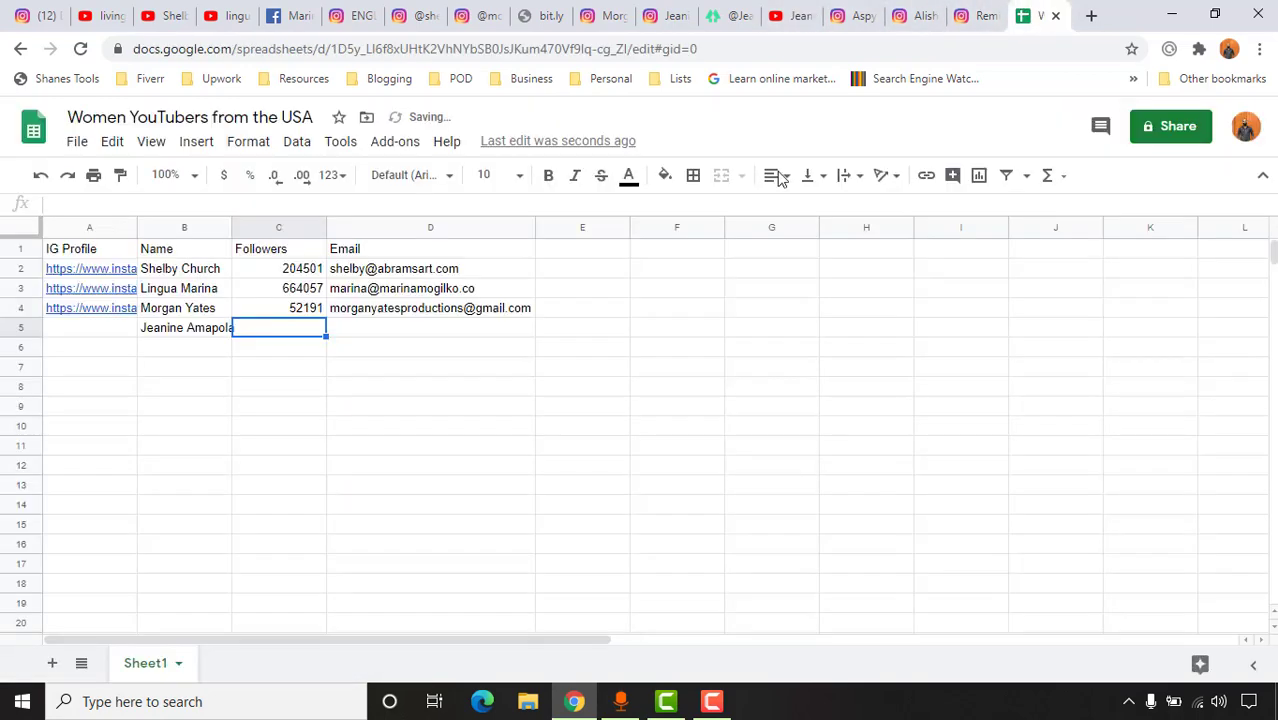
{"action": "left_click", "coordinate": [396, 334]}
{"action": "key", "text": "ctrl+v"}
Look up the exact follower count on the jeanineamapola Instagram profile and enter 343430 in the Followers cell C5
{"action": "key", "text": "Left"}
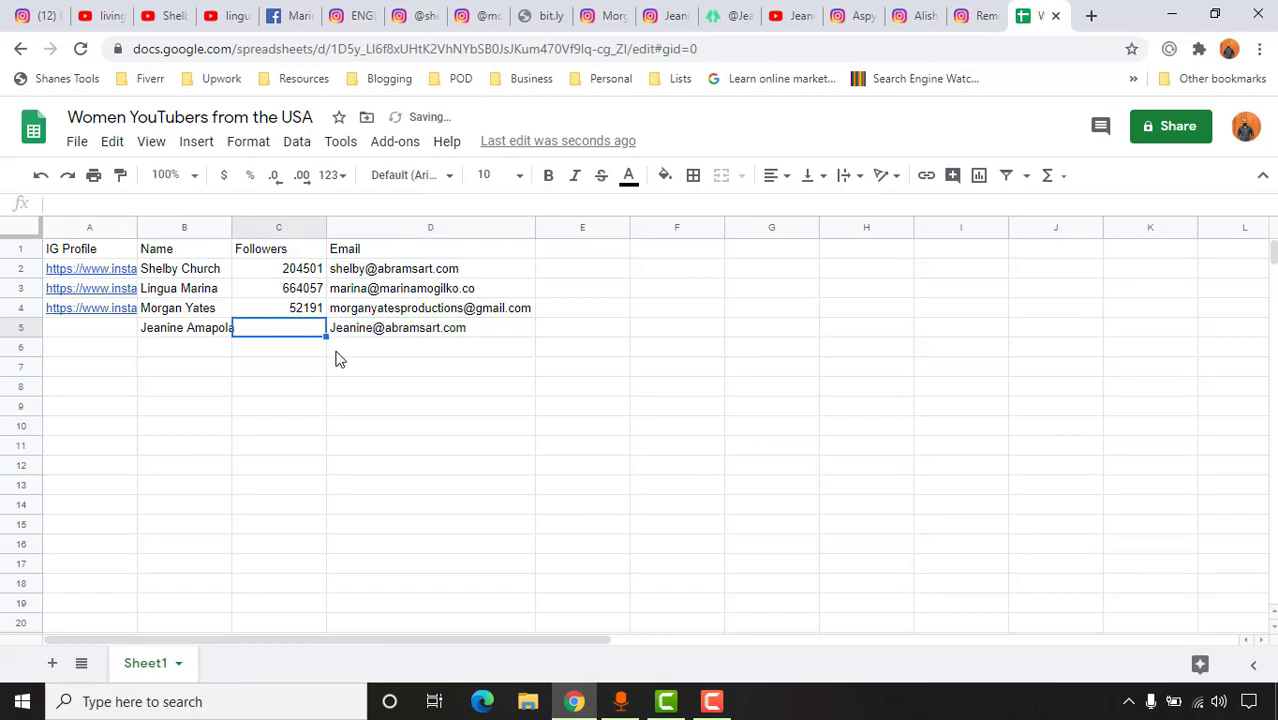
{"action": "left_click", "coordinate": [662, 15]}
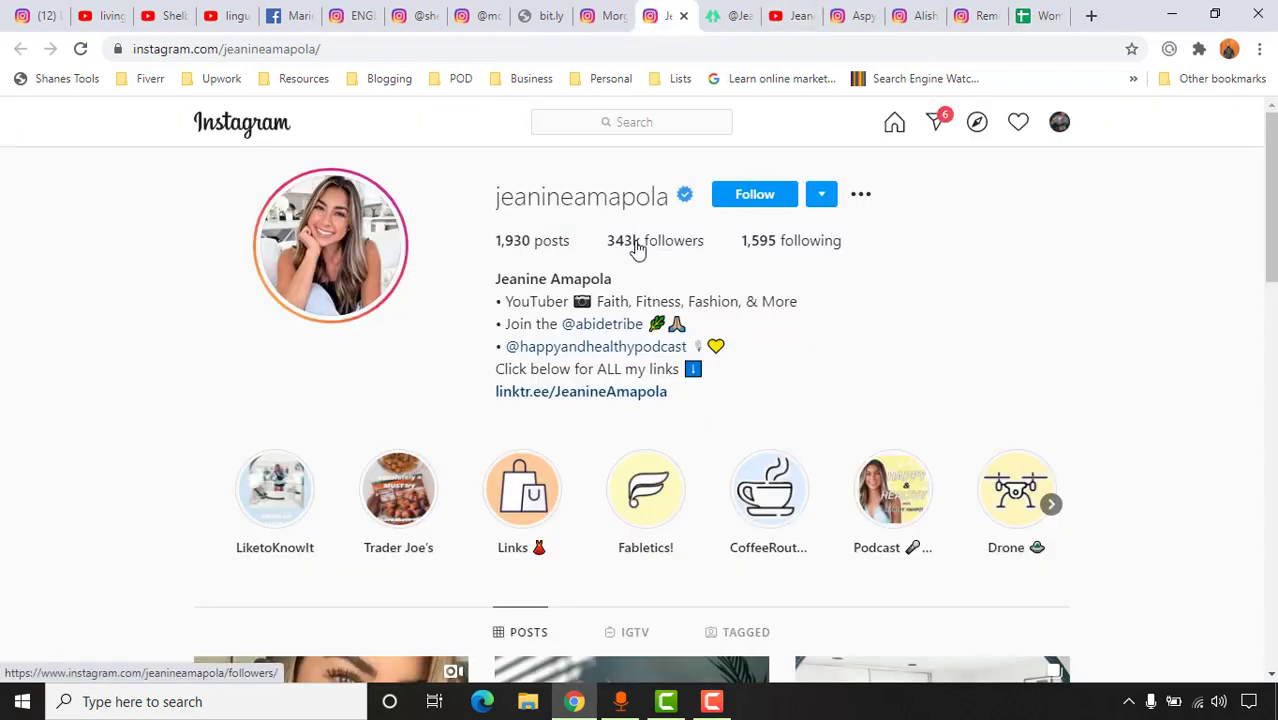
{"action": "mouse_move", "coordinate": [636, 248]}
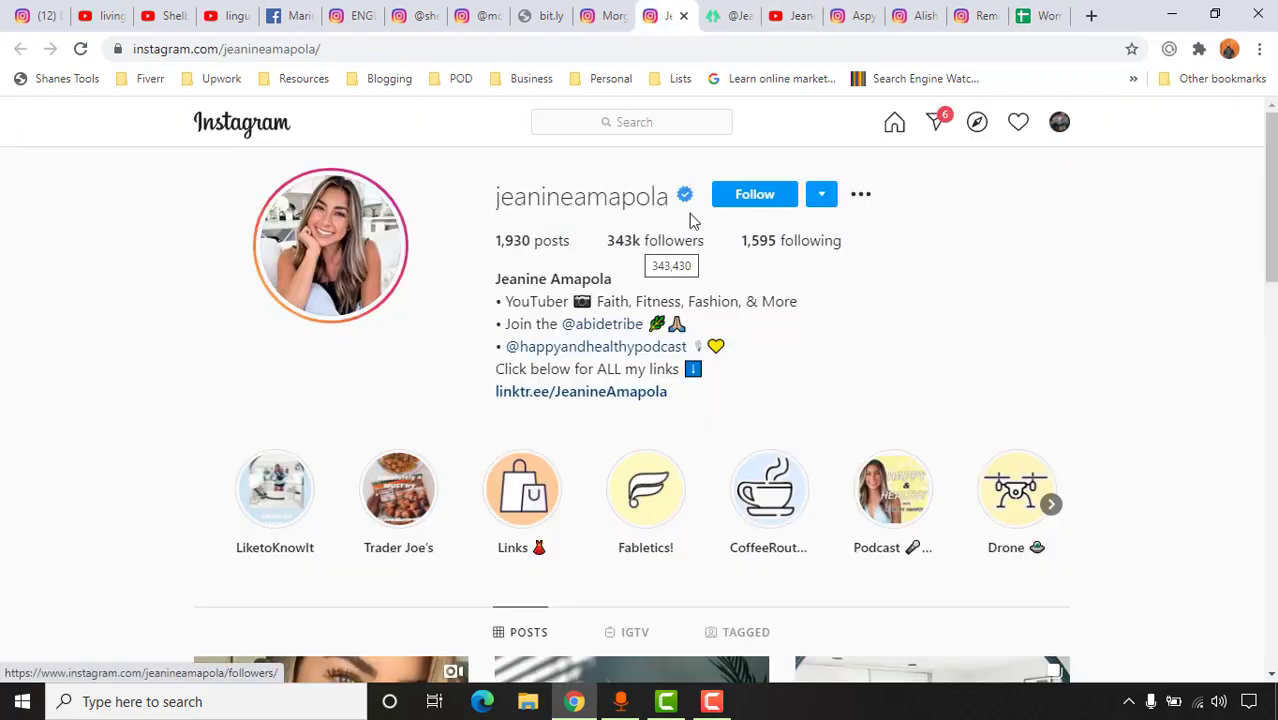
{"action": "left_click", "coordinate": [1042, 14]}
{"action": "type", "text": "343430"}
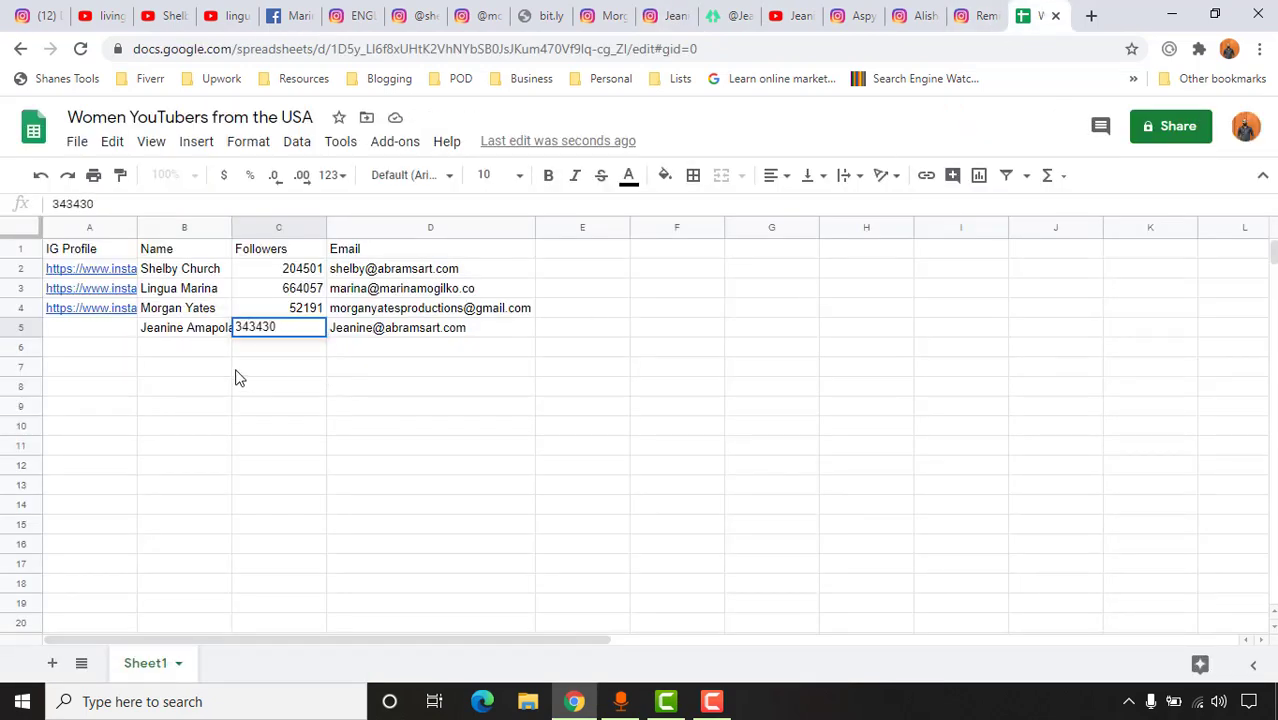
{"action": "left_click", "coordinate": [64, 328]}
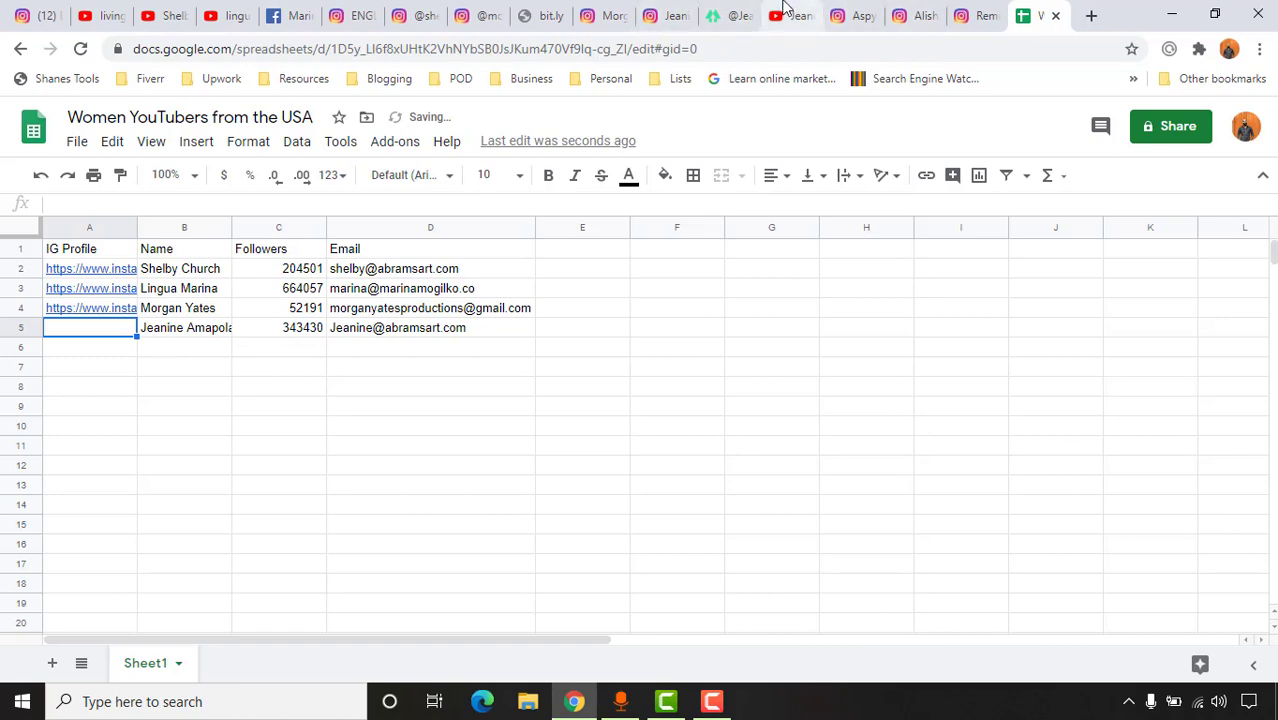
{"action": "left_click", "coordinate": [683, 12]}
{"action": "left_click", "coordinate": [770, 48]}
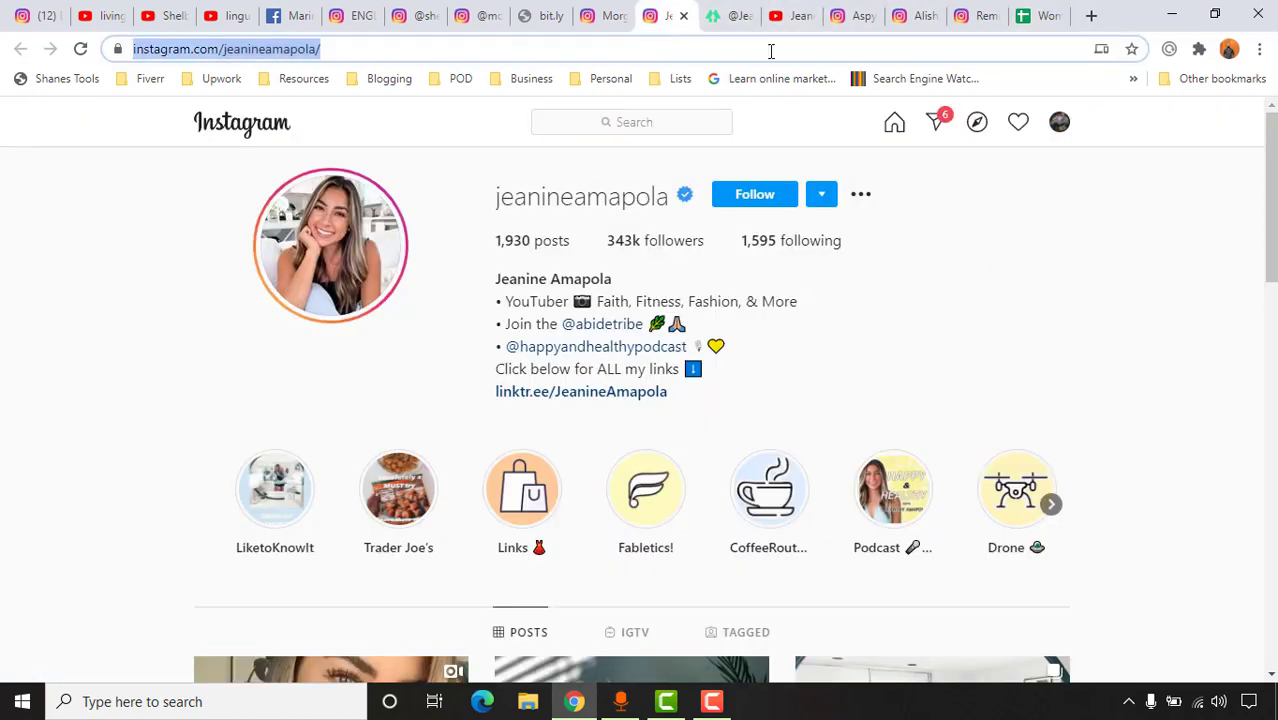
{"action": "left_click", "coordinate": [1042, 14]}
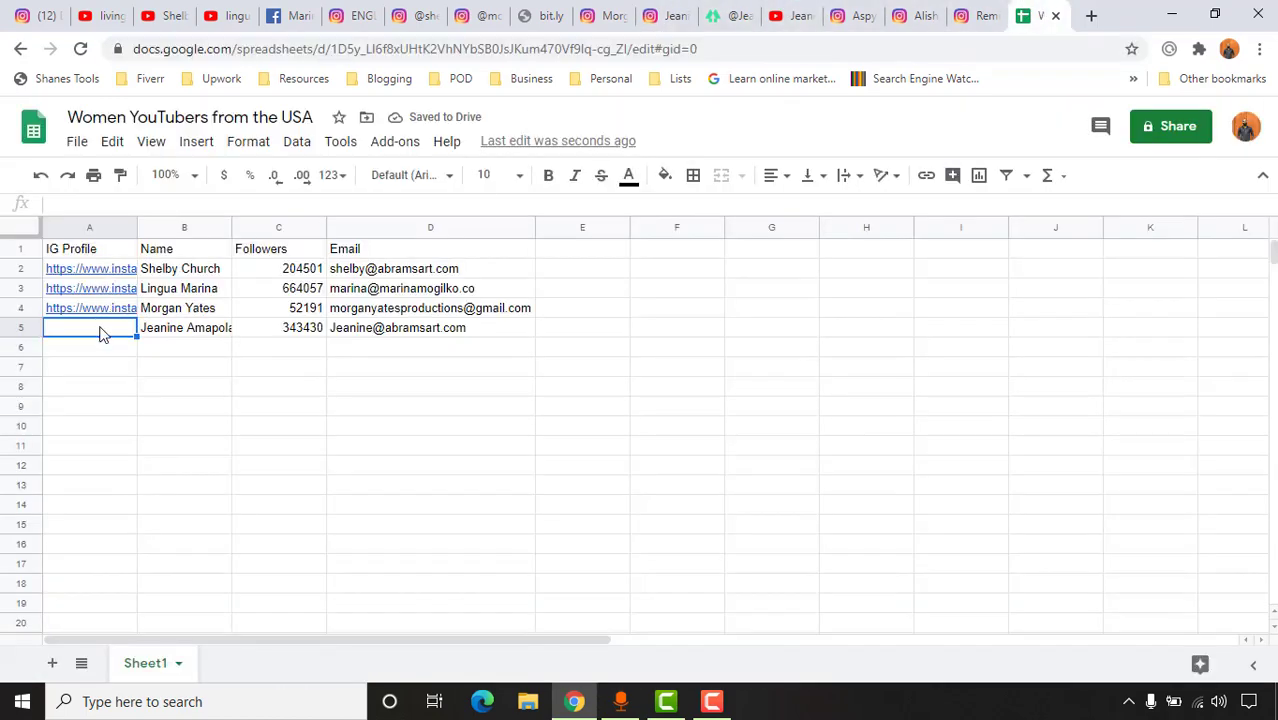
{"action": "key", "text": "ctrl+v"}
{"action": "key", "text": "Return"}
{"action": "left_click", "coordinate": [437, 333]}
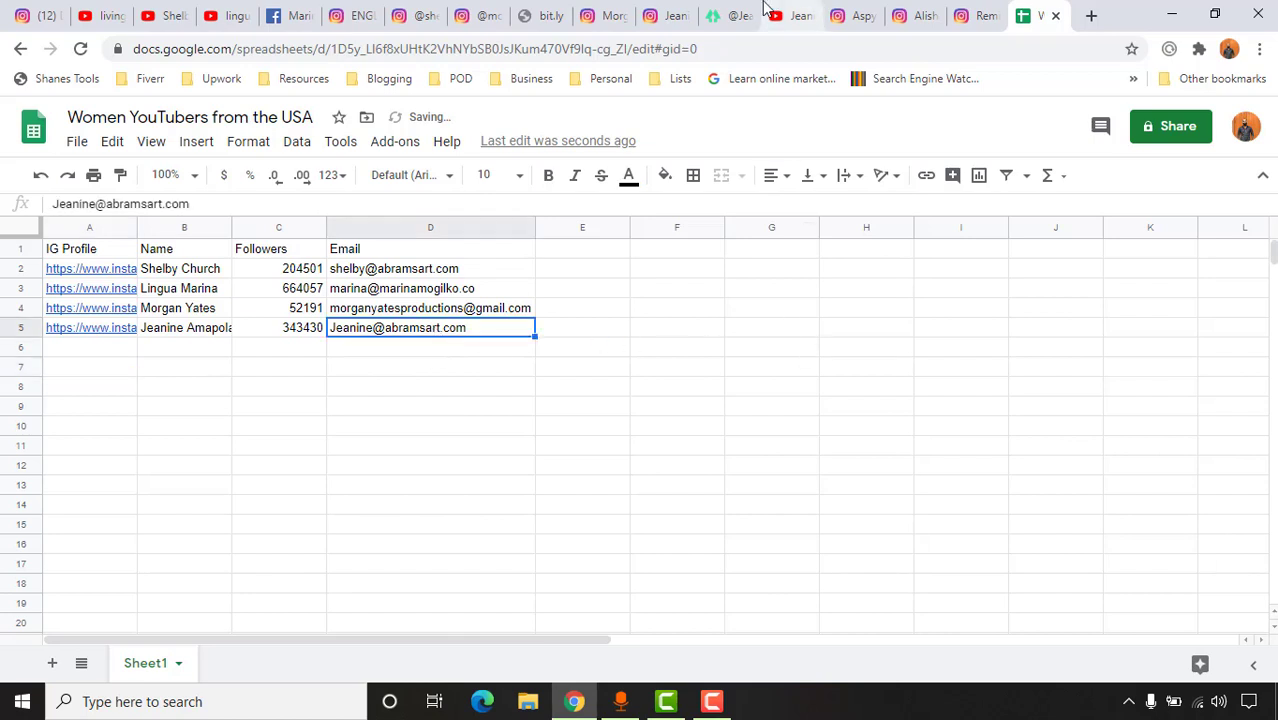
Copy the first YouTube channel name from the aspynovard Instagram bio and search YouTube for it
{"action": "left_click", "coordinate": [790, 15]}
{"action": "left_click", "coordinate": [852, 15]}
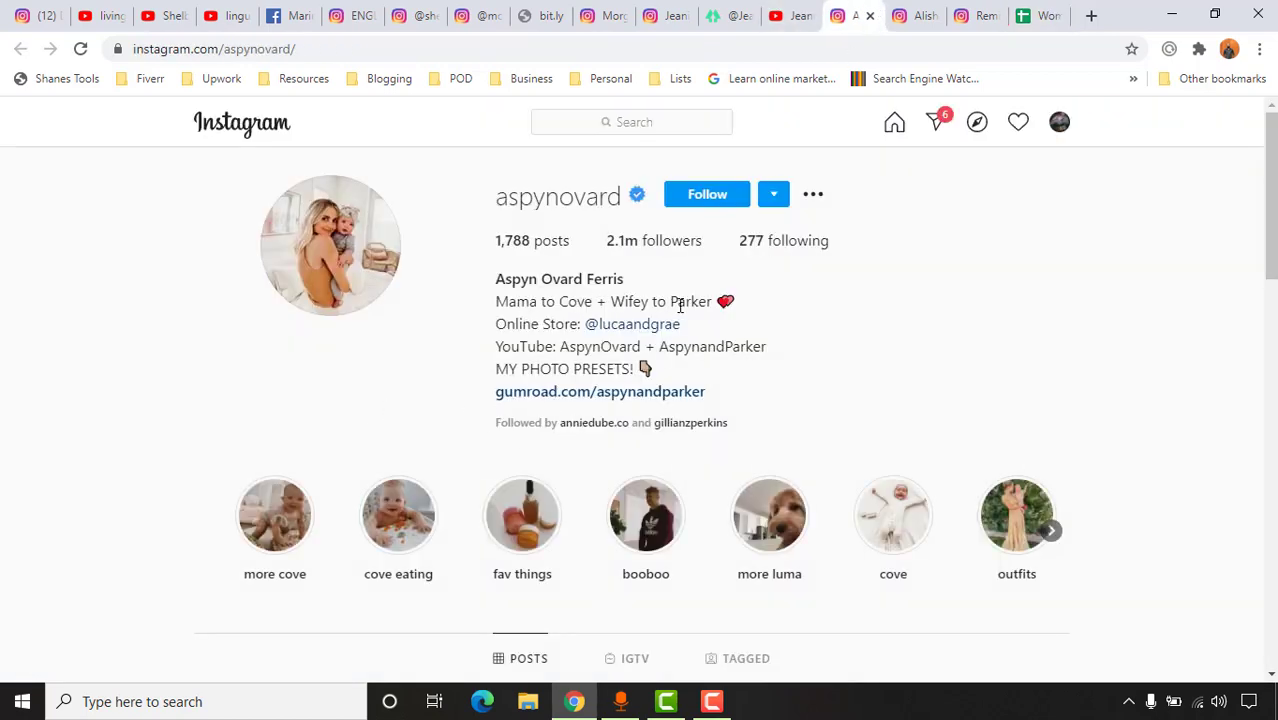
{"action": "double_click", "coordinate": [540, 357]}
{"action": "mouse_move", "coordinate": [540, 357]}
{"action": "left_mouse_down"}
{"action": "mouse_move", "coordinate": [625, 350]}
{"action": "mouse_move", "coordinate": [538, 348]}
{"action": "left_mouse_up"}
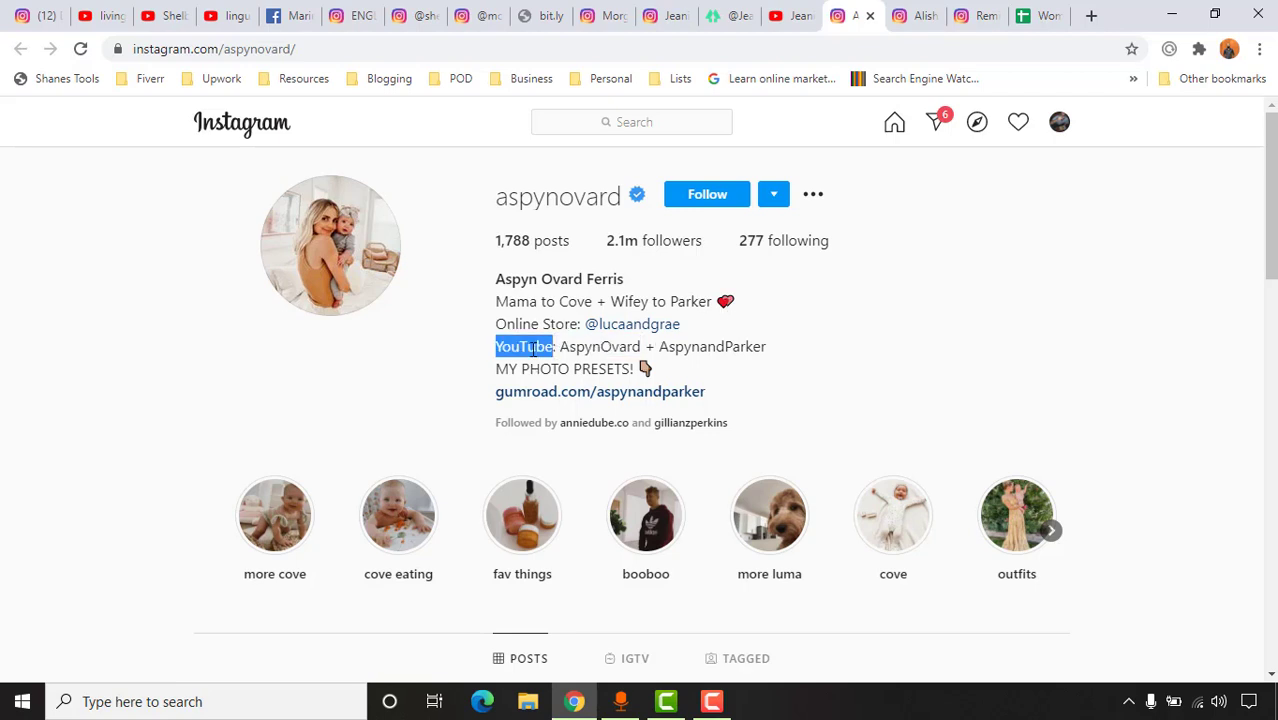
{"action": "scroll", "coordinate": [648, 280], "scroll_direction": "down", "scroll_amount": 2}
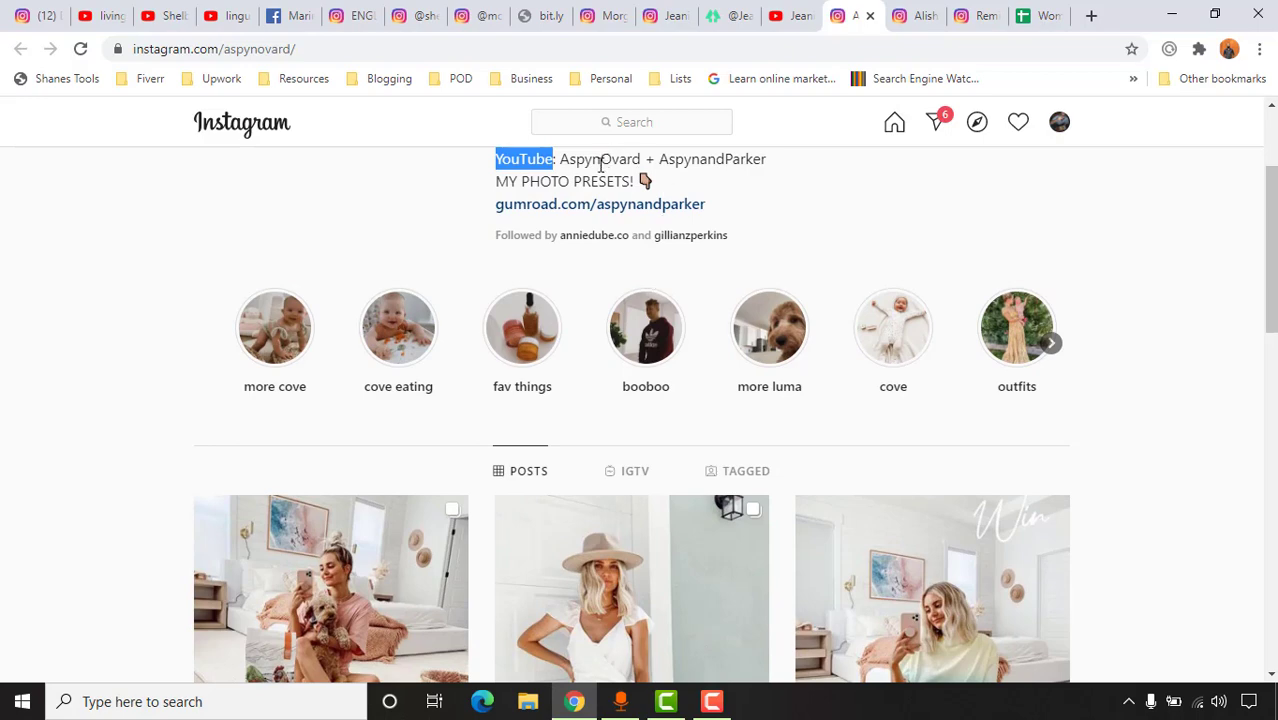
{"action": "double_click", "coordinate": [600, 160]}
{"action": "left_click", "coordinate": [793, 12]}
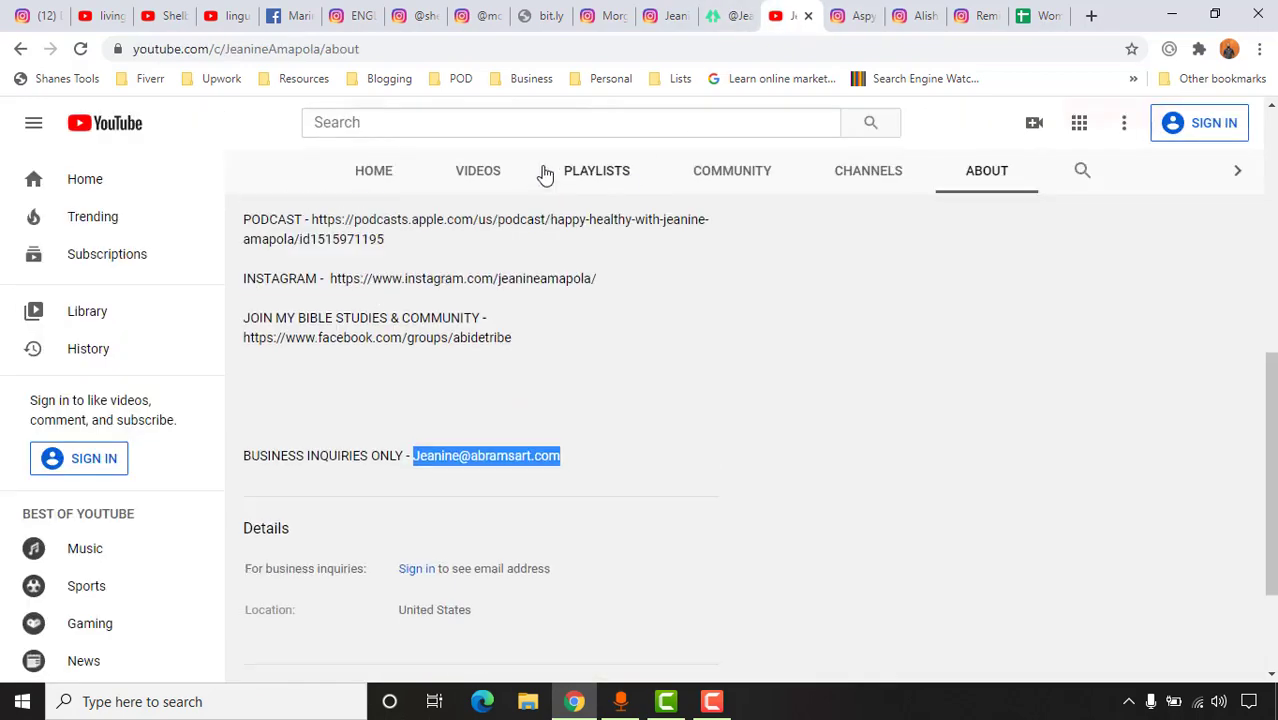
{"action": "left_click", "coordinate": [508, 123]}
{"action": "key", "text": "ctrl+v"}
{"action": "left_click", "coordinate": [873, 121]}
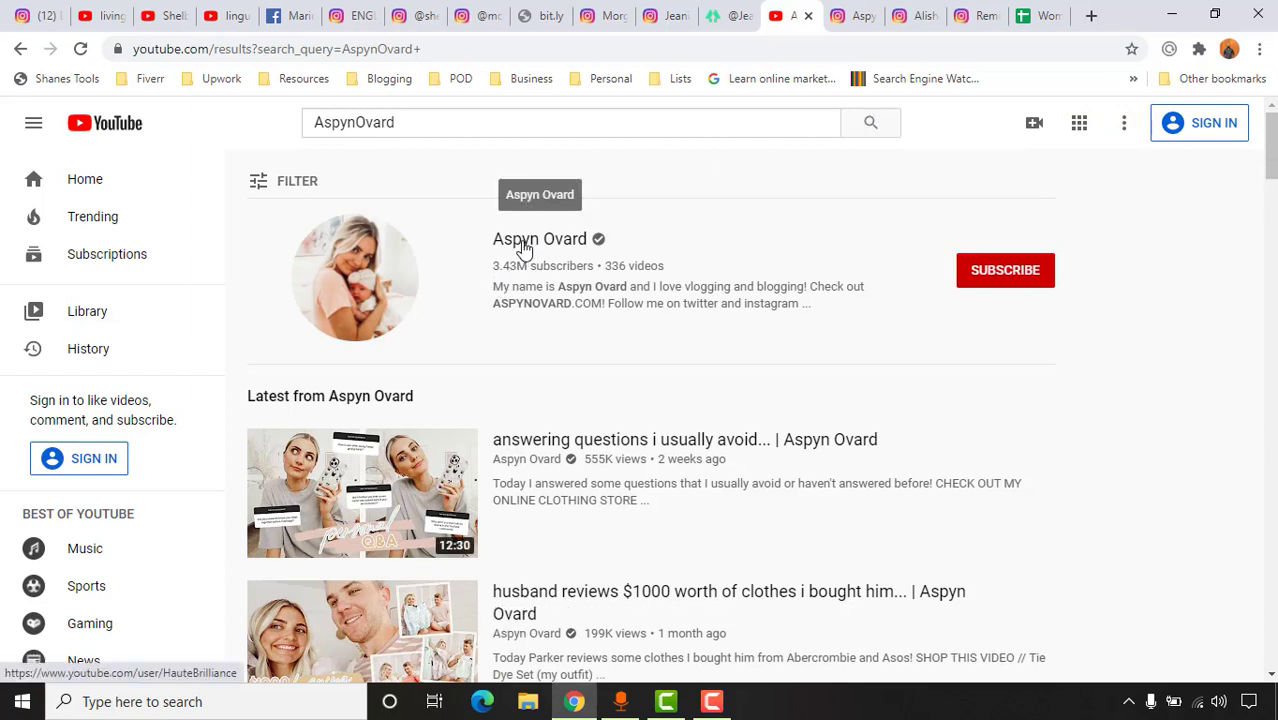
Open the aspynovard creator's YouTube channel from the search results and check the location on its About page
{"action": "left_click", "coordinate": [522, 248]}
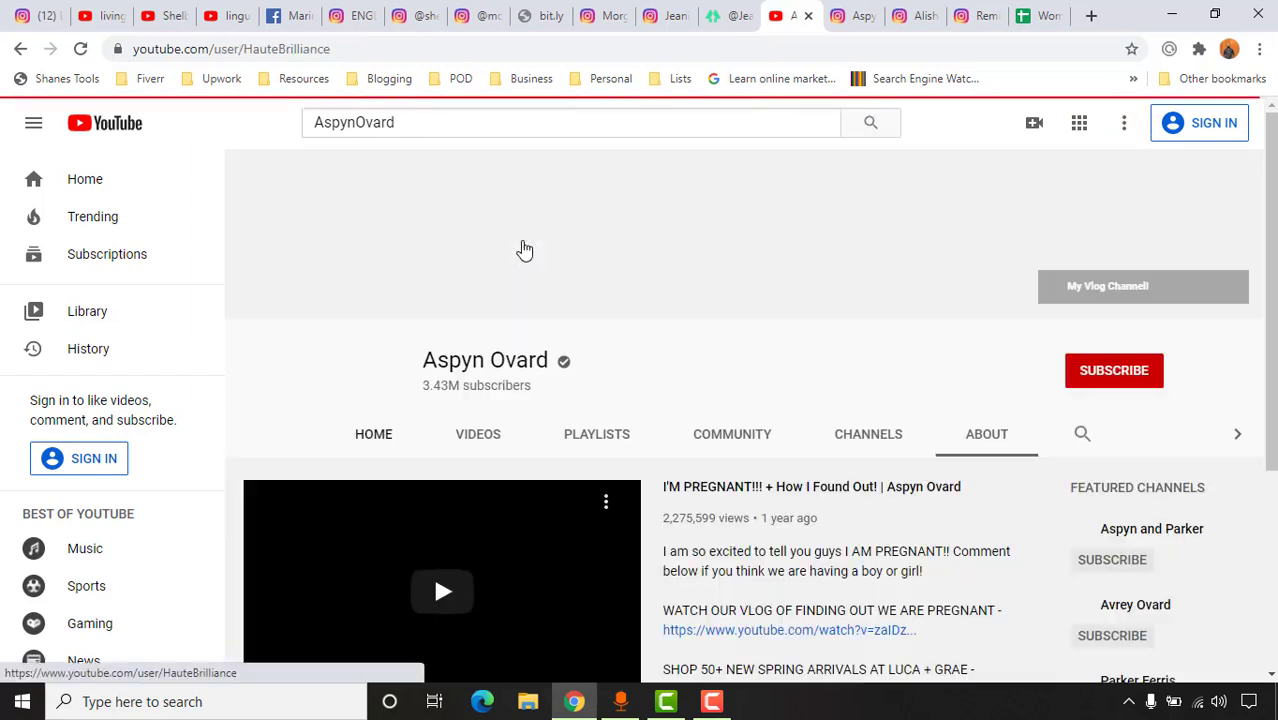
{"action": "left_click", "coordinate": [986, 433]}
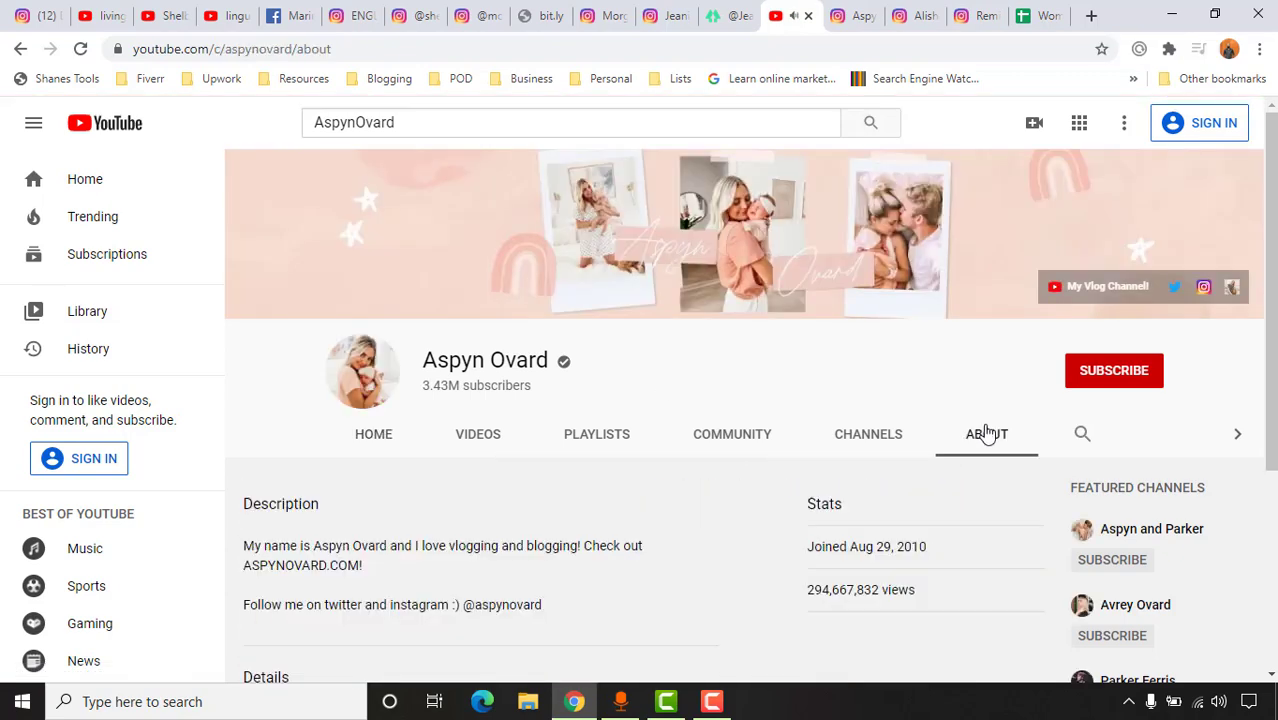
{"action": "scroll", "coordinate": [615, 493], "scroll_direction": "down", "scroll_amount": 3}
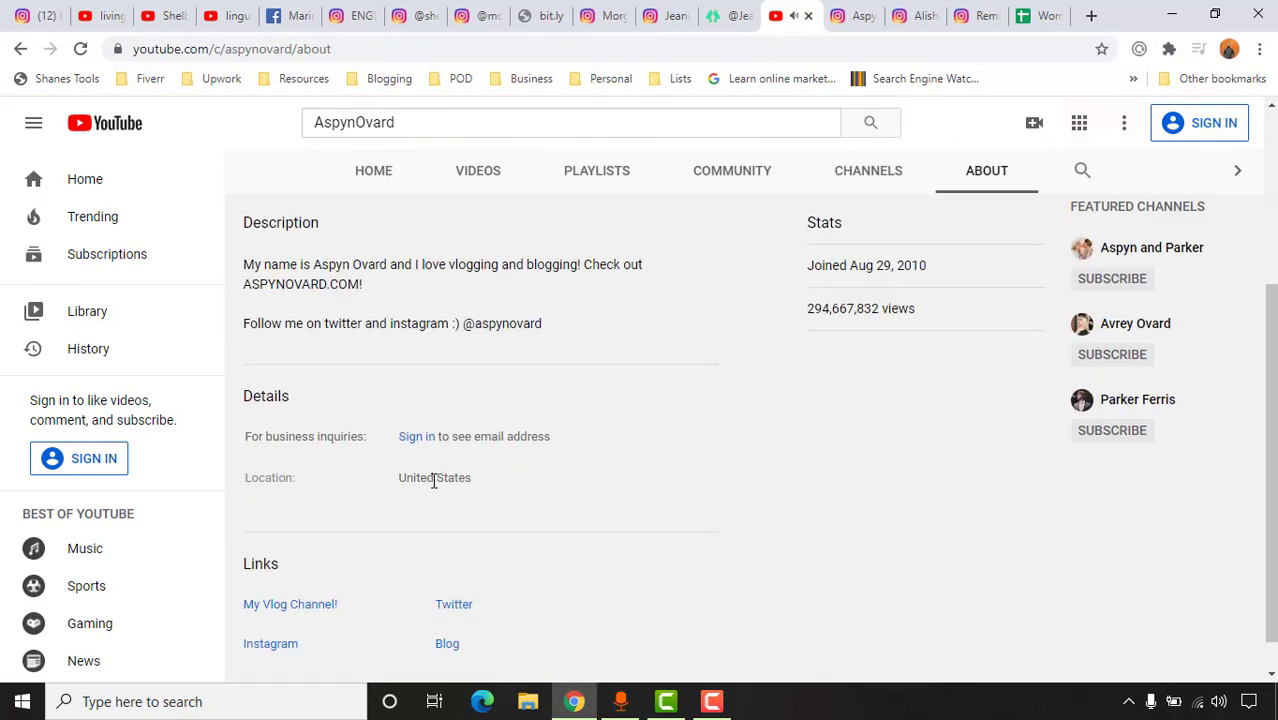
{"action": "scroll", "coordinate": [672, 508], "scroll_direction": "up", "scroll_amount": 3}
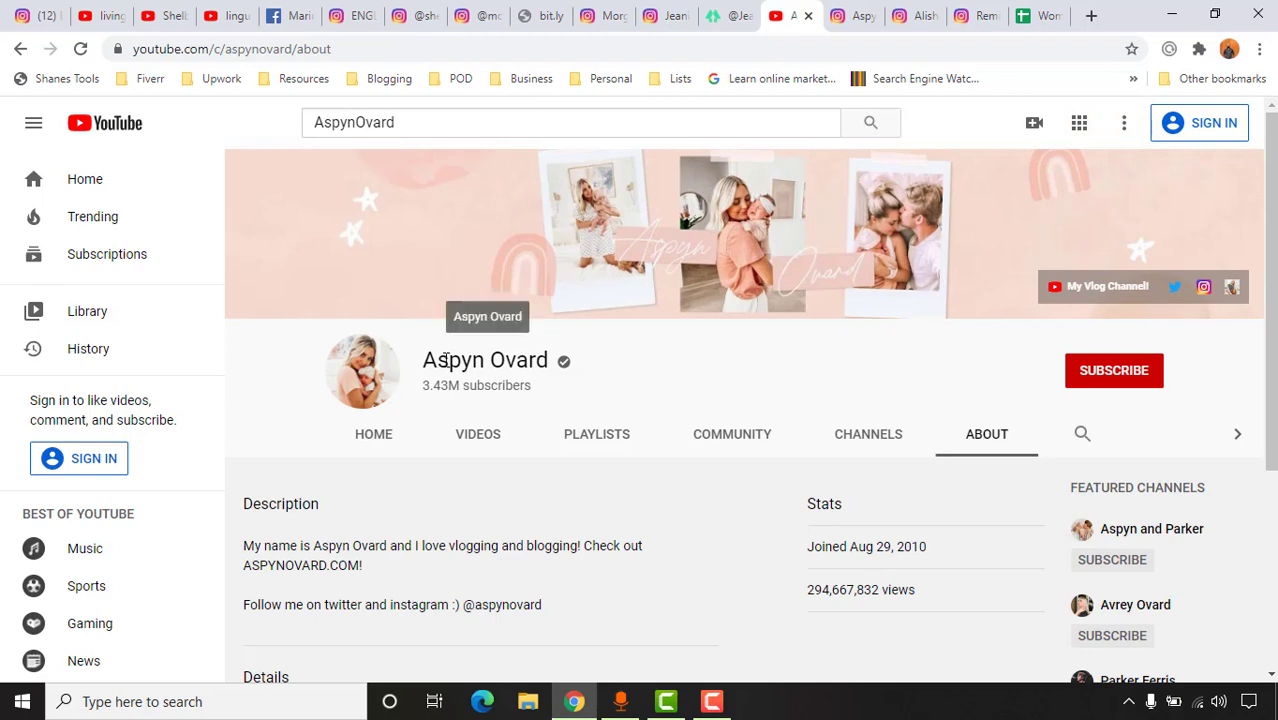
Copy the aspynovard creator's channel name from YouTube into the Name cell B6 of the sheet
{"action": "left_click_drag", "start_coordinate": [423, 360], "coordinate": [549, 362]}
{"action": "key", "text": "ctrl+c"}
{"action": "left_click", "coordinate": [1040, 15]}
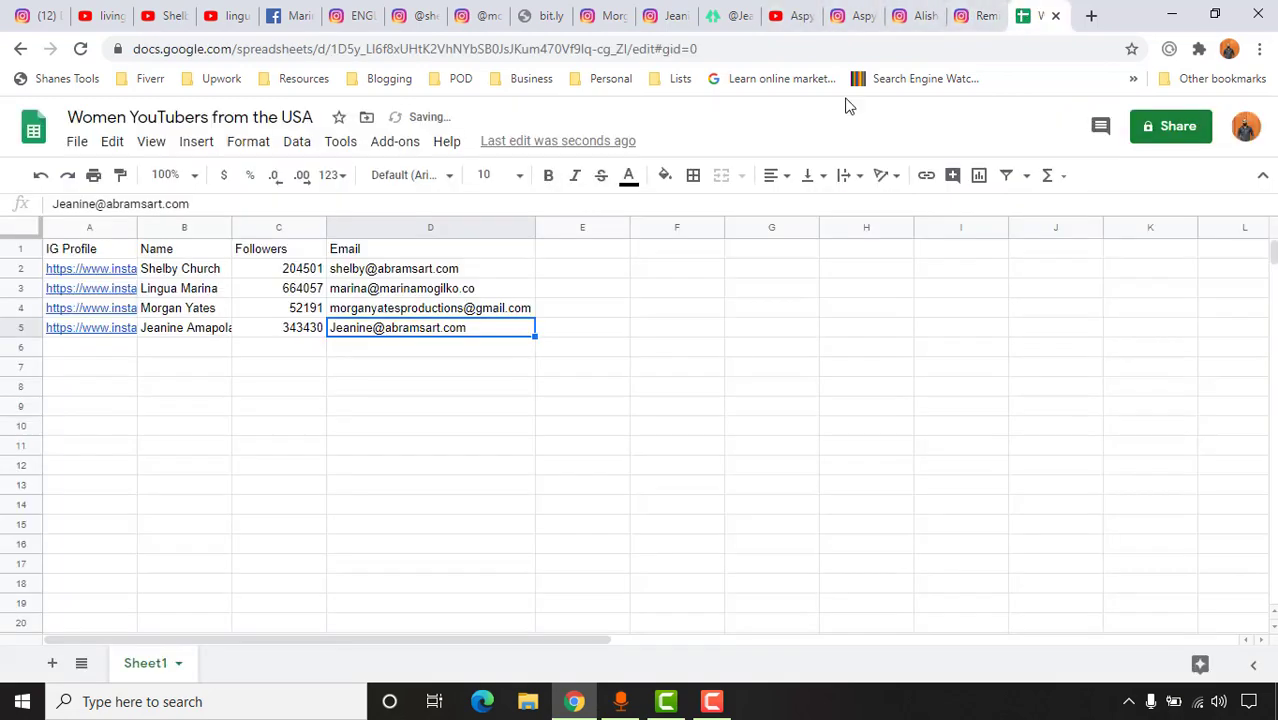
{"action": "left_click", "coordinate": [156, 348]}
{"action": "key", "text": "ctrl+v"}
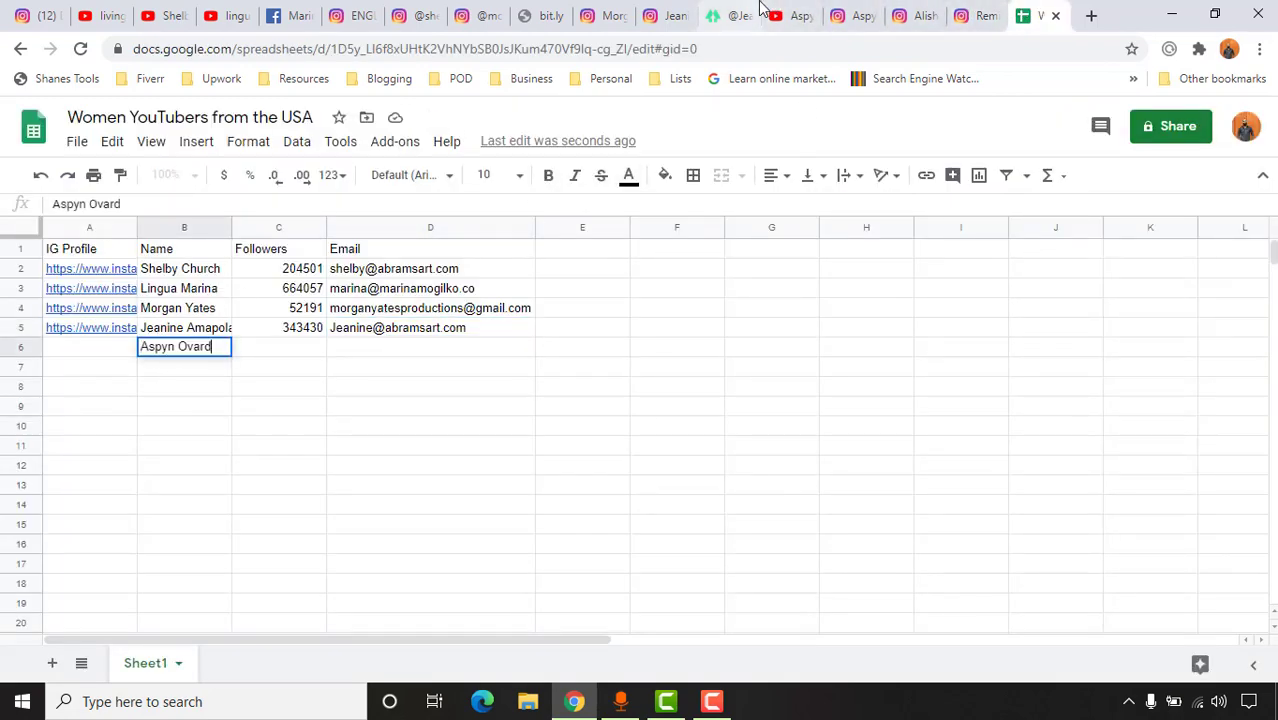
Return to the aspynovard Instagram profile, show its suggested accounts and browse through them for similar creators
{"action": "left_click", "coordinate": [735, 15]}
{"action": "left_click", "coordinate": [790, 15]}
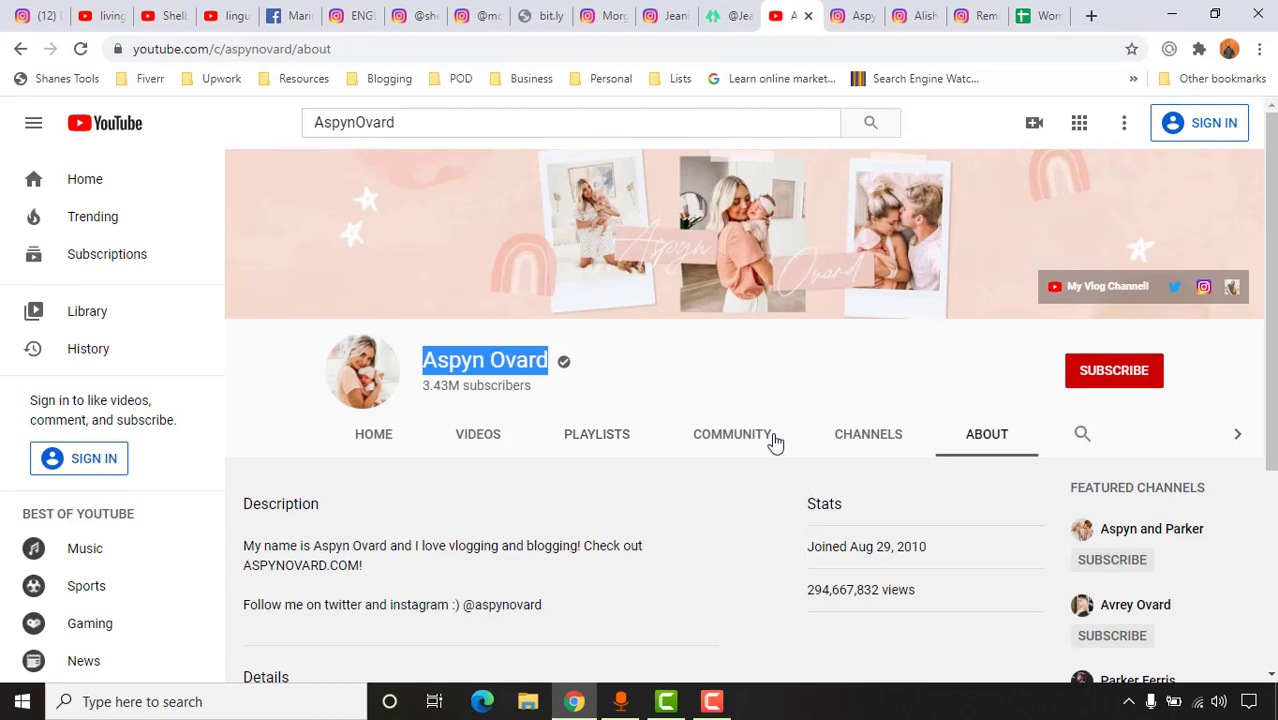
{"action": "left_click", "coordinate": [868, 13]}
{"action": "scroll", "coordinate": [743, 370], "scroll_direction": "up", "scroll_amount": 2}
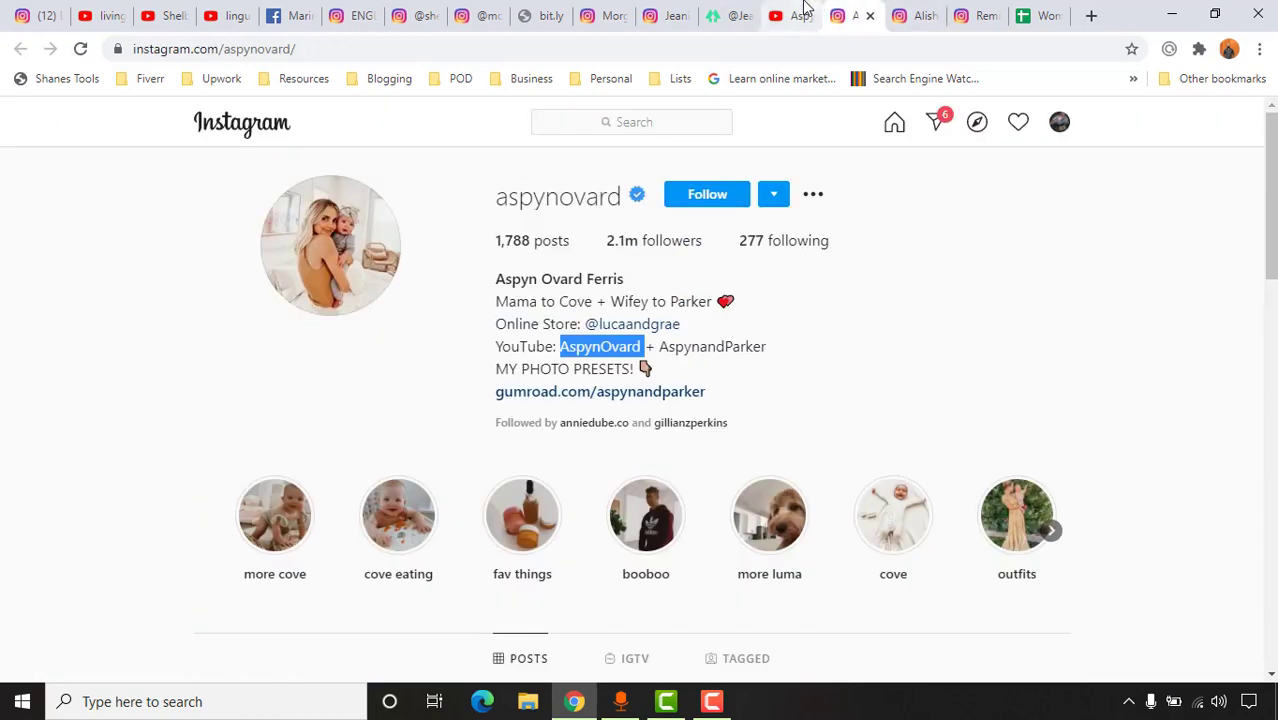
{"action": "left_click", "coordinate": [975, 15]}
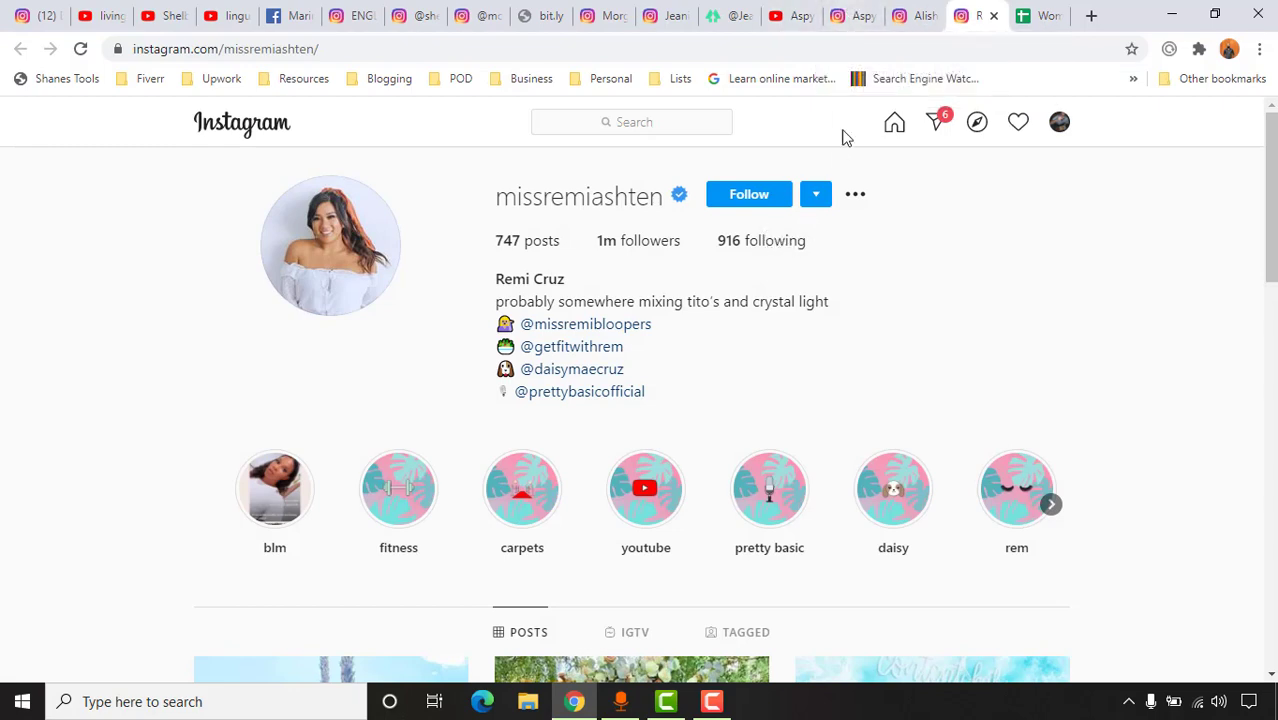
{"action": "left_click", "coordinate": [845, 17]}
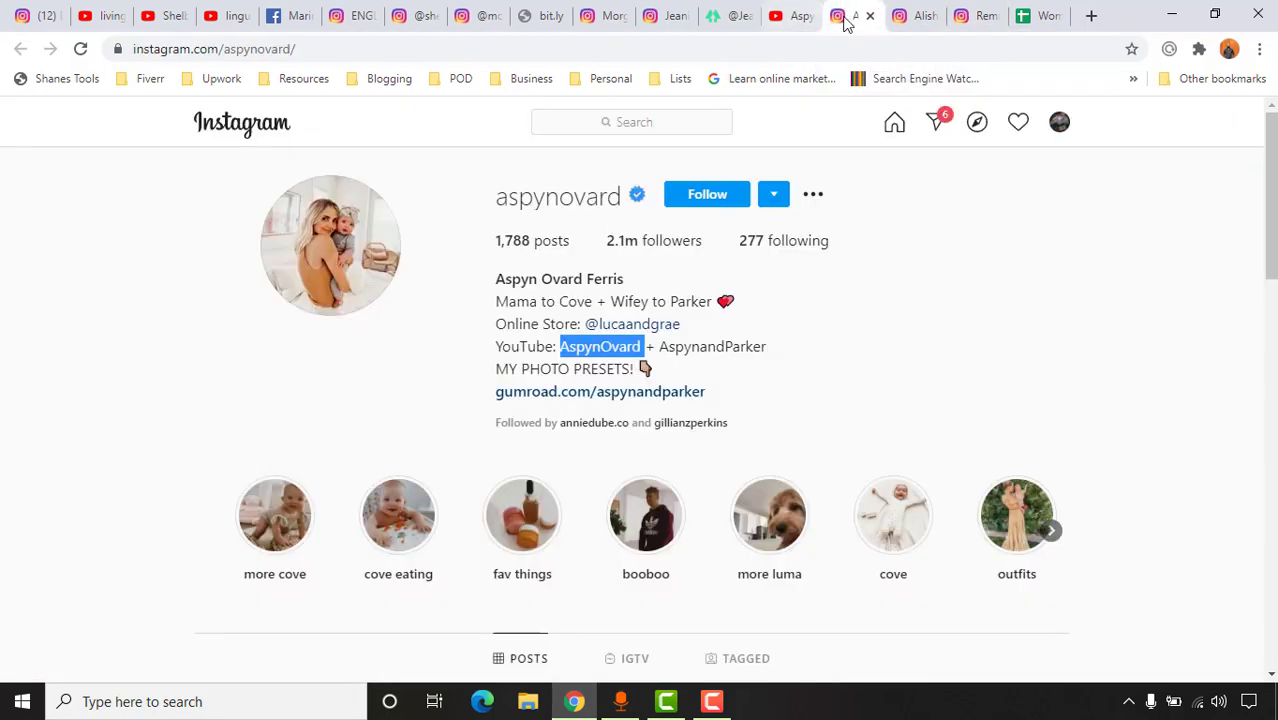
{"action": "left_click", "coordinate": [773, 198]}
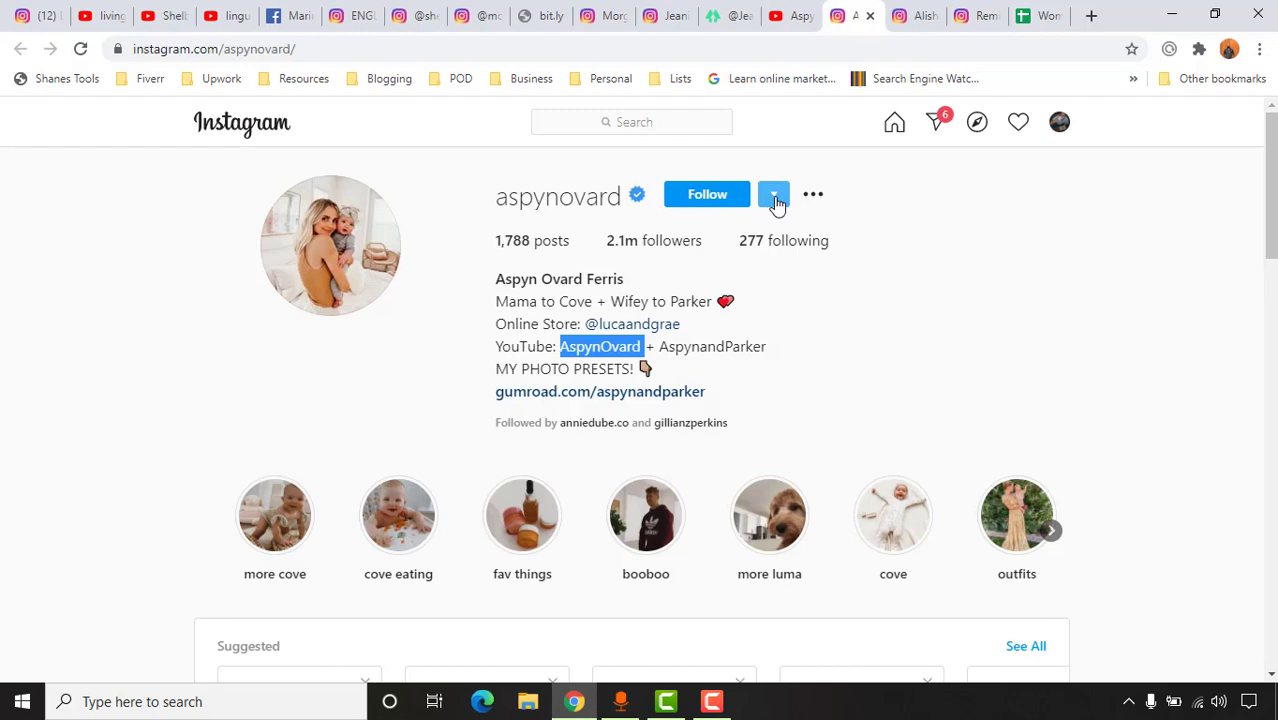
{"action": "scroll", "coordinate": [766, 337], "scroll_direction": "down", "scroll_amount": 4}
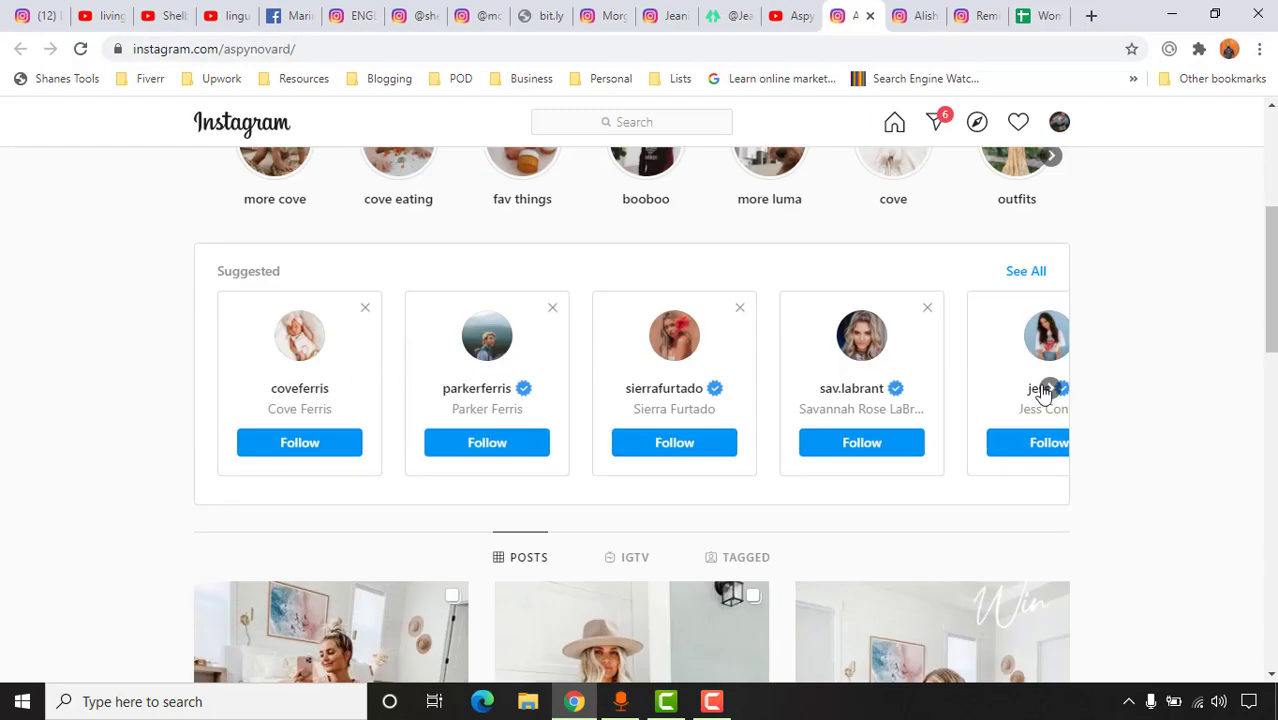
{"action": "left_click", "coordinate": [1050, 388]}
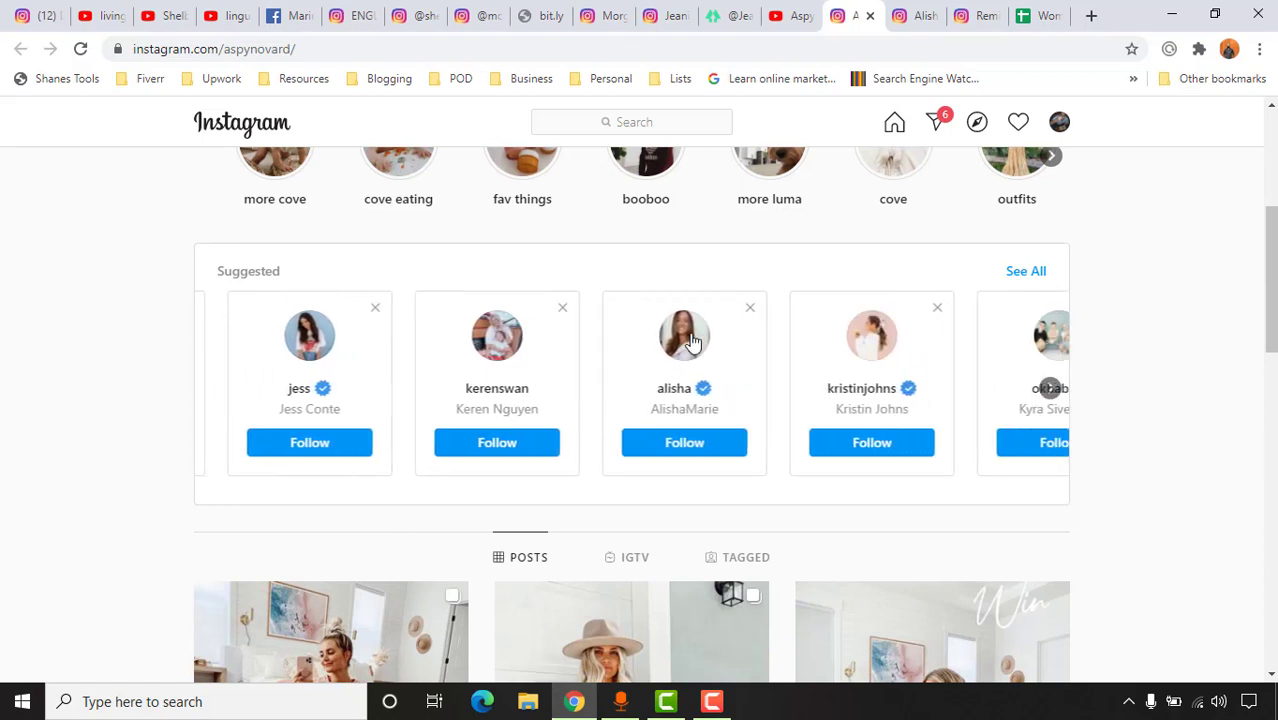
Open the alisha Instagram profile and look through its suggested accounts
{"action": "left_click", "coordinate": [907, 8]}
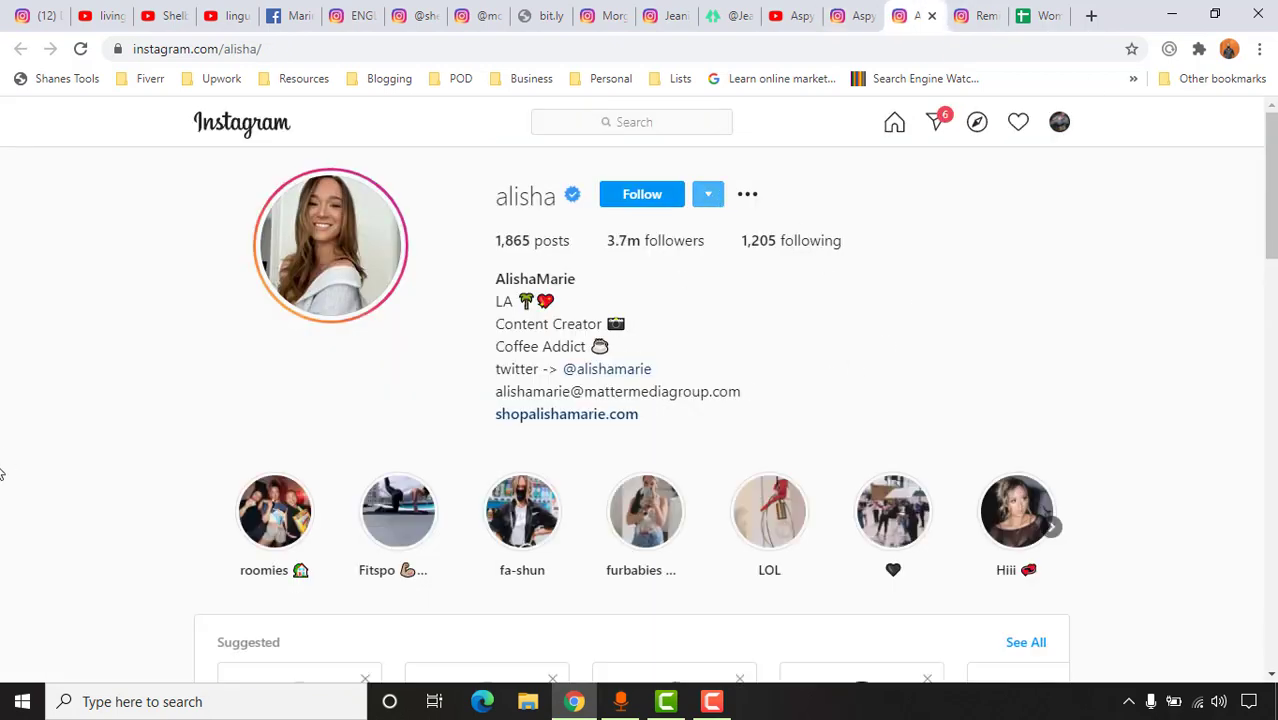
{"action": "scroll", "coordinate": [204, 491], "scroll_direction": "down", "scroll_amount": 3}
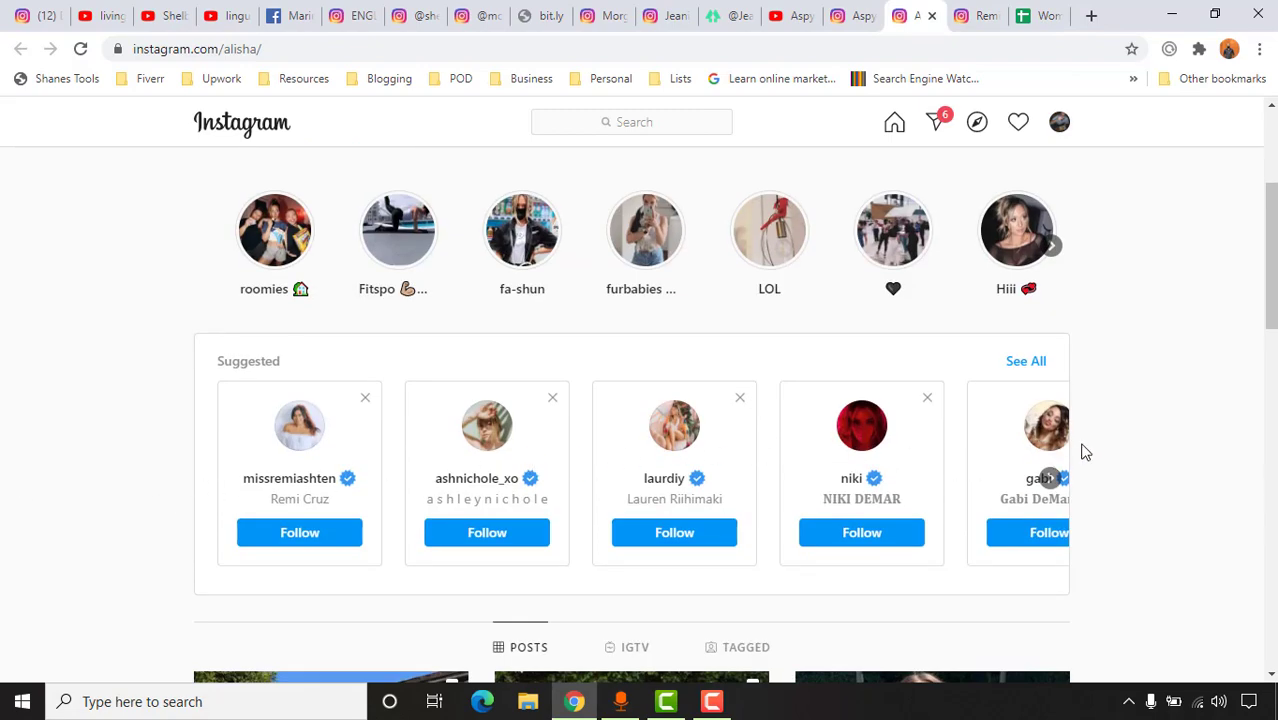
{"action": "left_click", "coordinate": [1049, 481]}
{"action": "scroll", "coordinate": [800, 400], "scroll_direction": "up", "scroll_amount": 3}
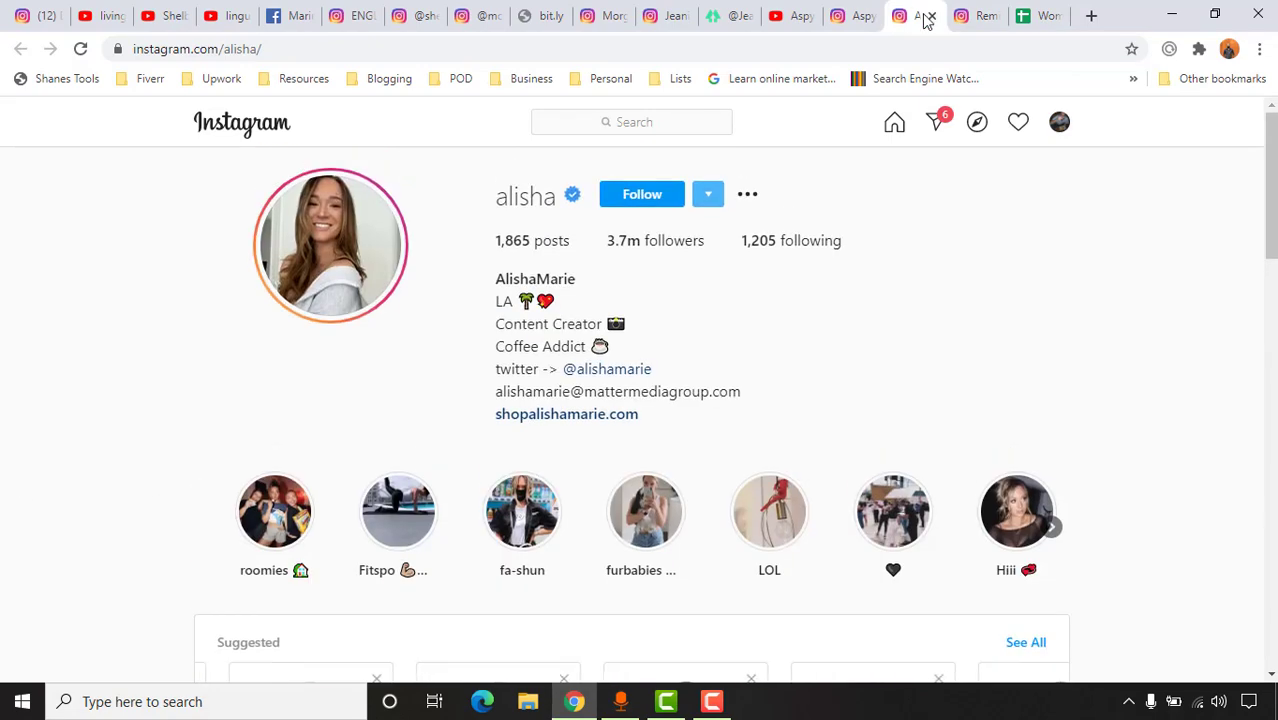
Close all the creator research tabs, keeping only the Instagram Direct tab and the Women YouTubers from the USA sheet open
{"action": "left_click", "coordinate": [931, 17]}
{"action": "left_click", "coordinate": [871, 17]}
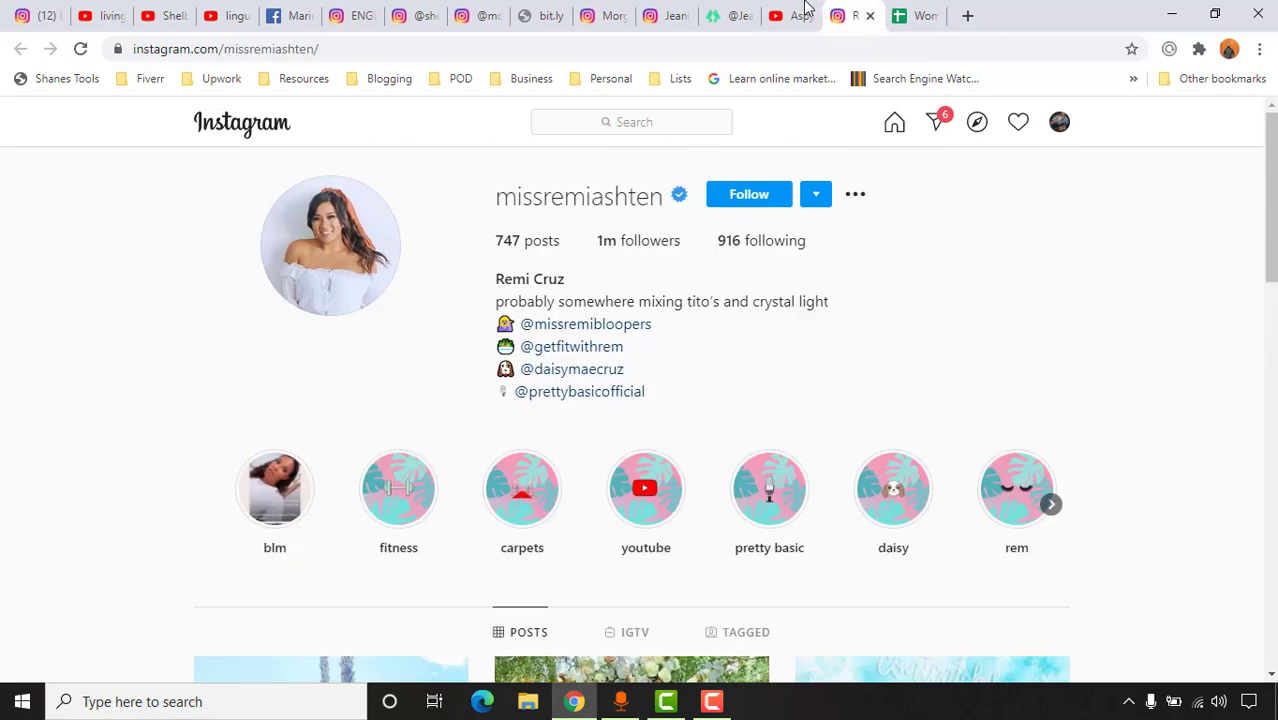
{"action": "left_click", "coordinate": [805, 16]}
{"action": "left_click", "coordinate": [808, 16]}
{"action": "left_click", "coordinate": [745, 16]}
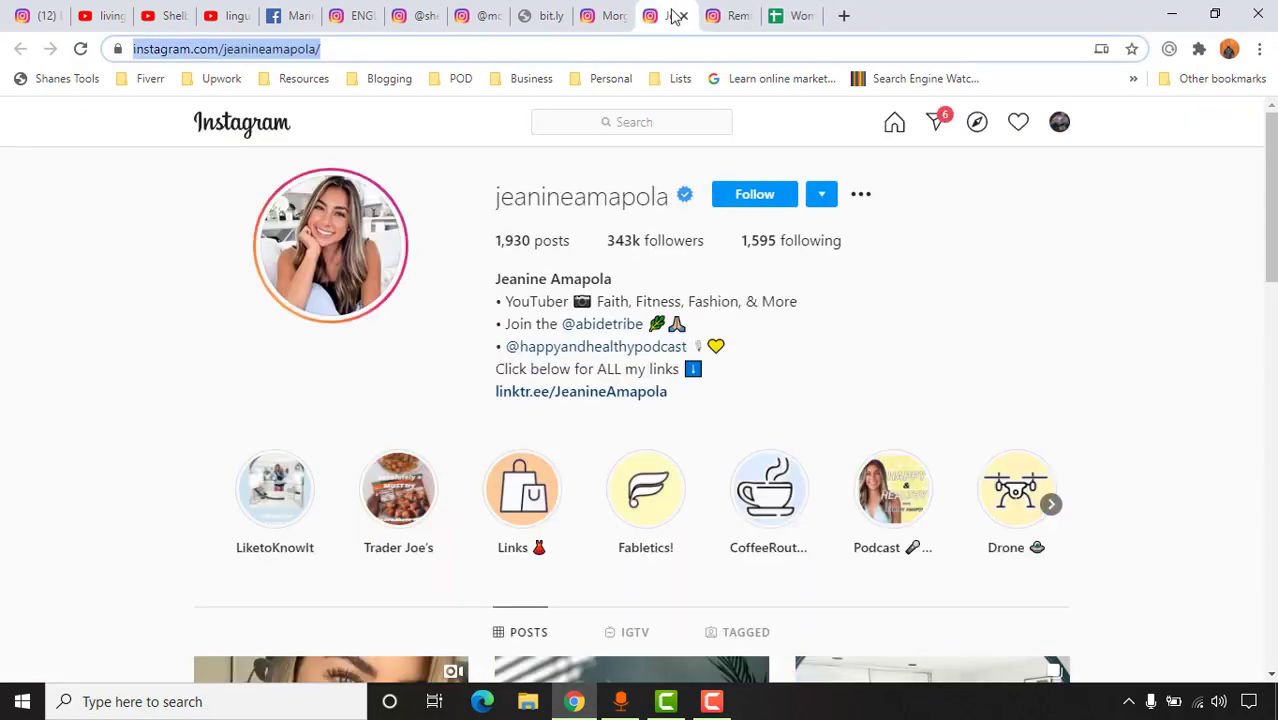
{"action": "left_click", "coordinate": [685, 16]}
{"action": "left_click", "coordinate": [685, 16]}
{"action": "left_click", "coordinate": [610, 16]}
{"action": "left_click", "coordinate": [620, 16]}
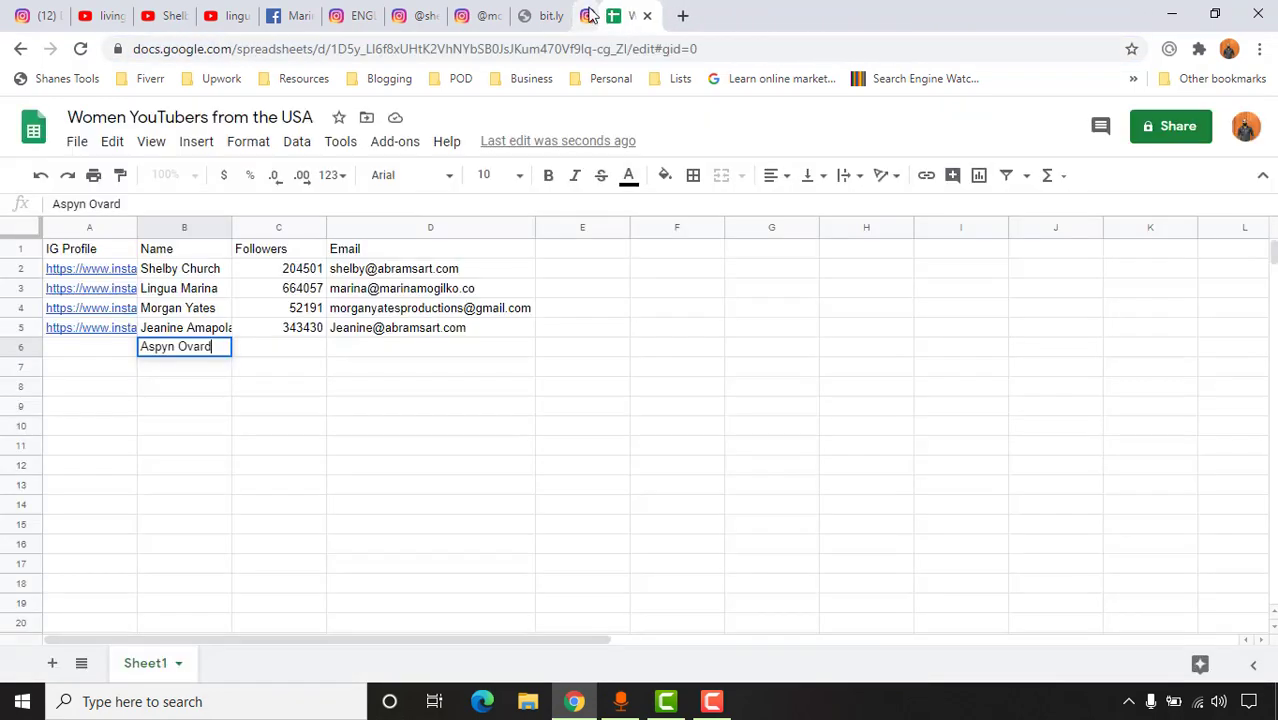
{"action": "left_click", "coordinate": [540, 16]}
{"action": "left_click", "coordinate": [558, 16]}
{"action": "left_click", "coordinate": [488, 16]}
{"action": "left_click", "coordinate": [497, 16]}
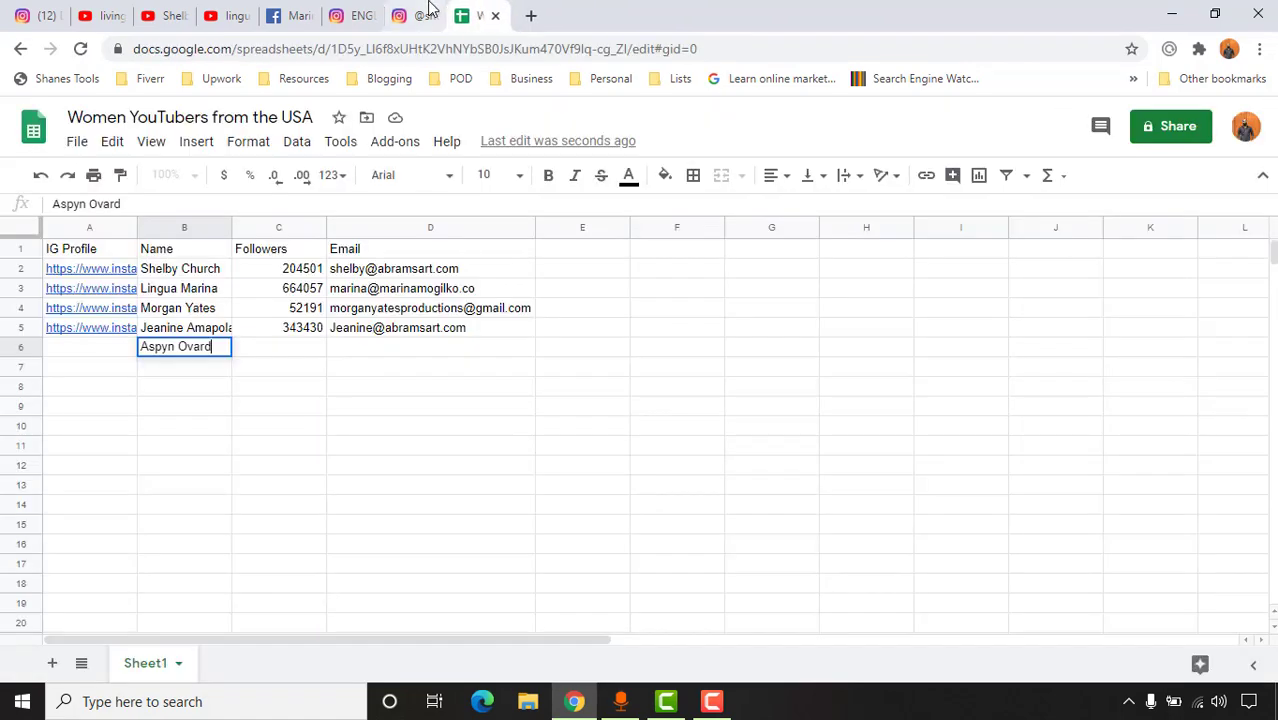
{"action": "left_click", "coordinate": [428, 16]}
{"action": "left_click", "coordinate": [437, 16]}
{"action": "left_click", "coordinate": [355, 16]}
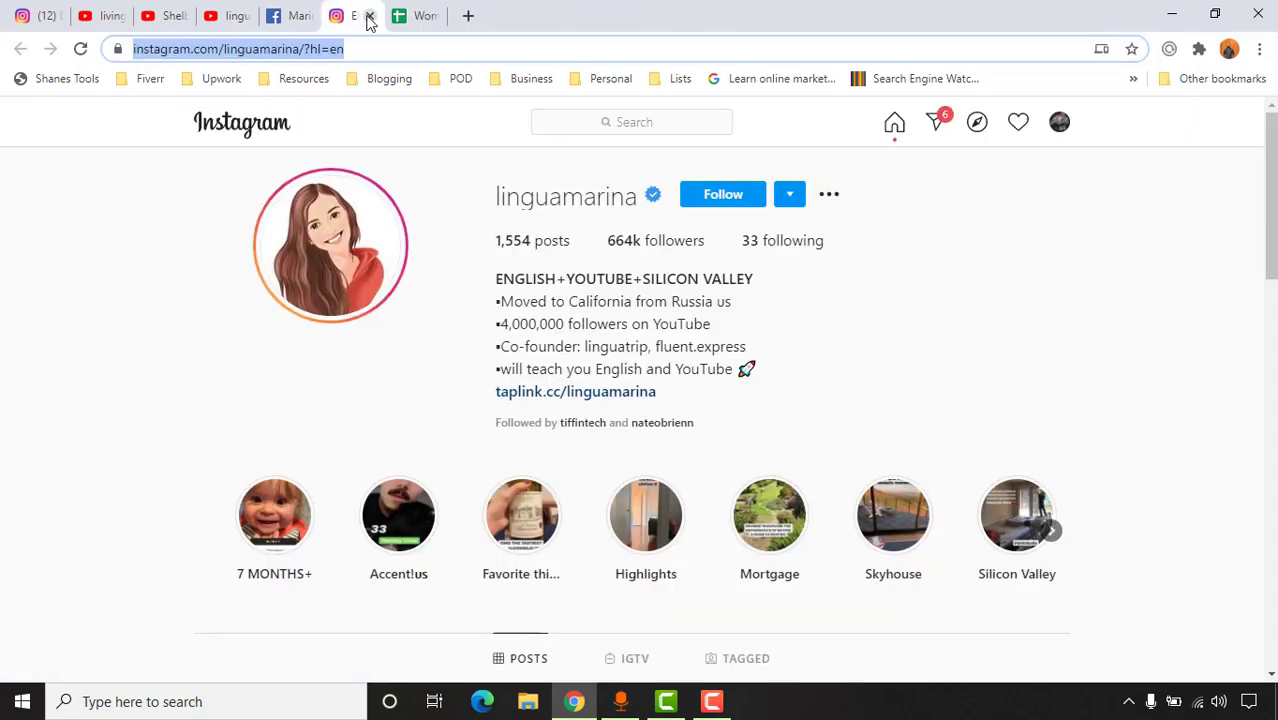
{"action": "left_click", "coordinate": [369, 16]}
{"action": "left_click", "coordinate": [275, 10]}
{"action": "key", "text": "ctrl+w"}
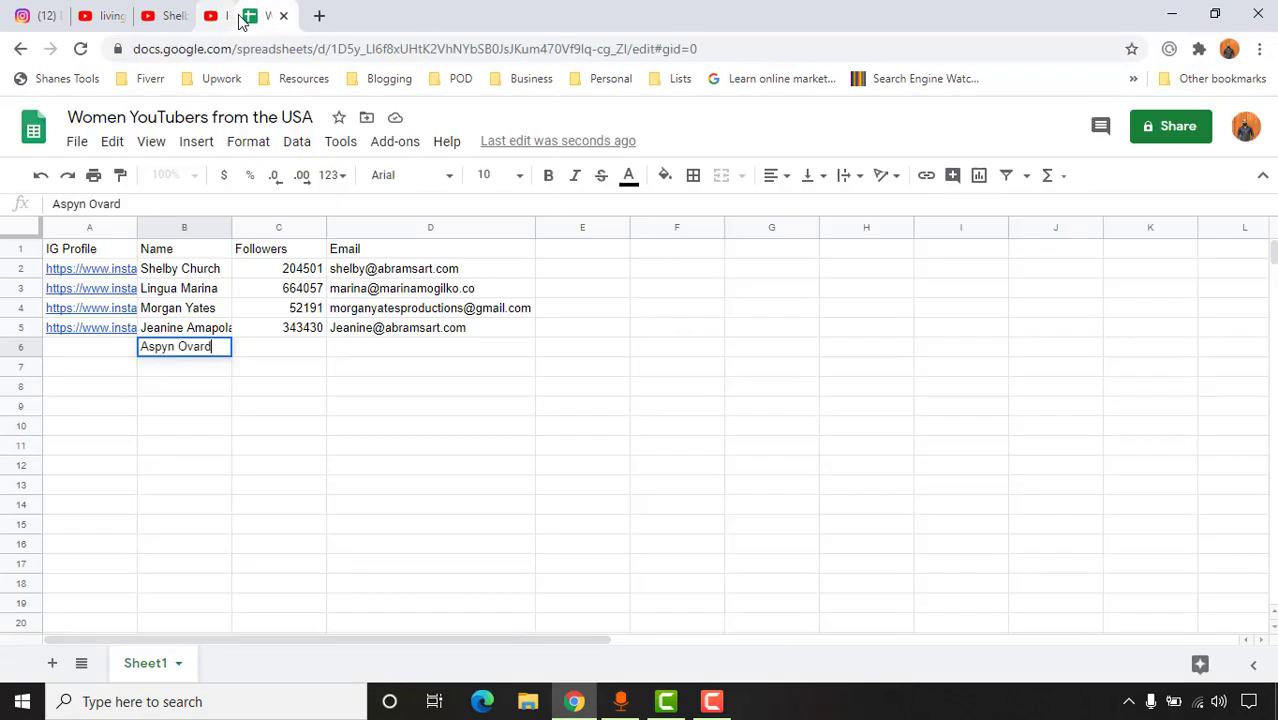
{"action": "left_click", "coordinate": [248, 16]}
{"action": "left_click", "coordinate": [177, 16]}
{"action": "left_click", "coordinate": [187, 16]}
{"action": "left_click", "coordinate": [128, 16]}
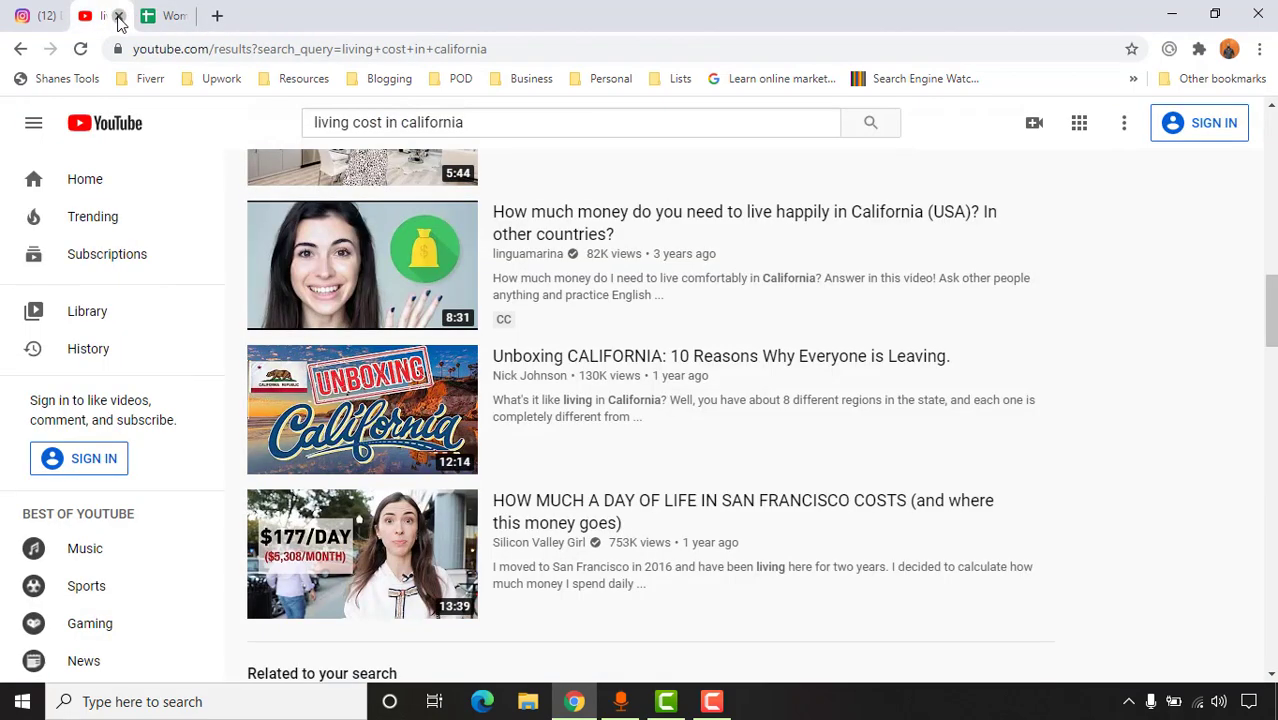
{"action": "left_click", "coordinate": [118, 16]}
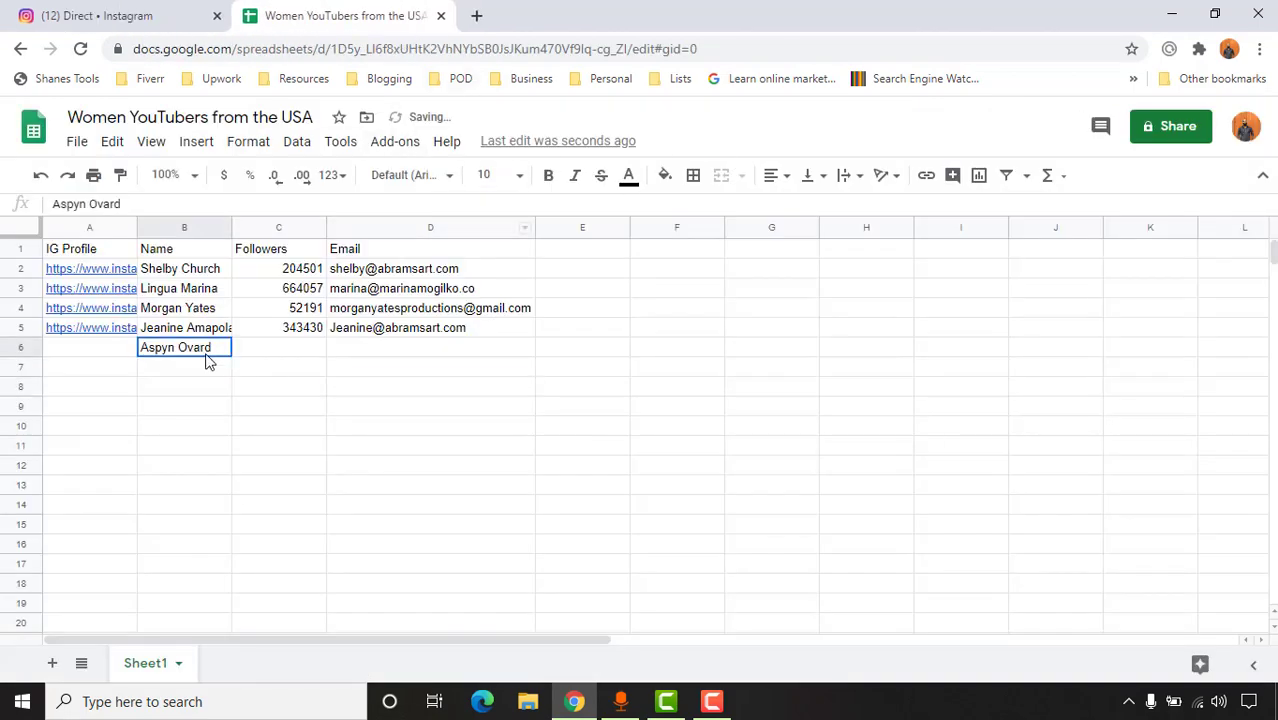
Clear the creator's name from cell B6 and enter the header Engagement Ratio in cell E1
{"action": "key", "text": "Escape"}
{"action": "left_click", "coordinate": [430, 386]}
{"action": "left_click", "coordinate": [582, 256]}
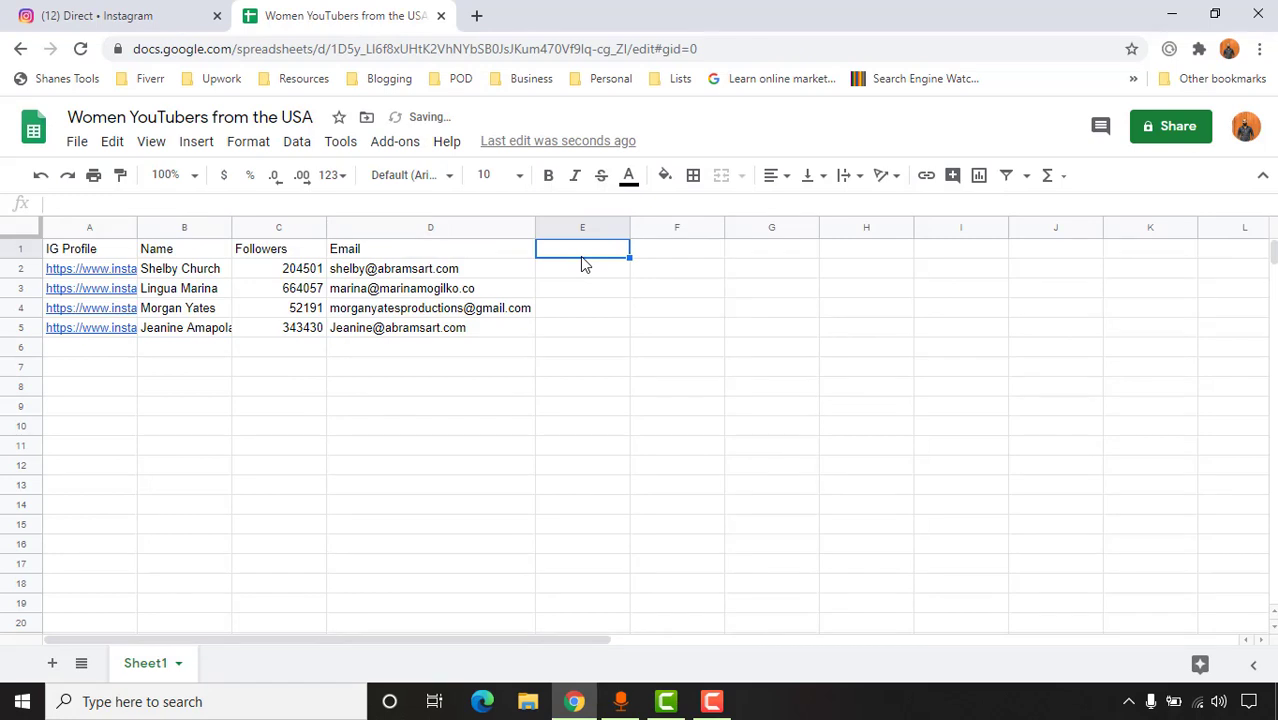
{"action": "type", "text": "Engage"}
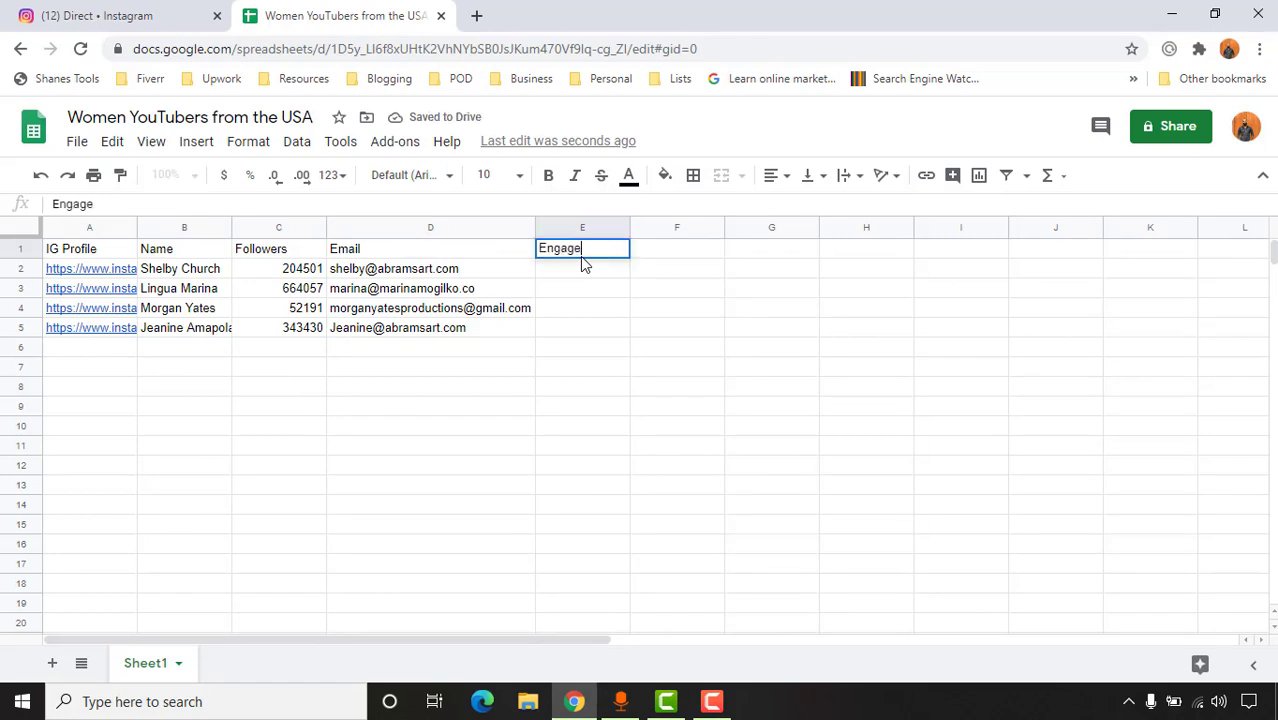
{"action": "type", "text": "ment Ratior"}
{"action": "key", "text": "Return"}
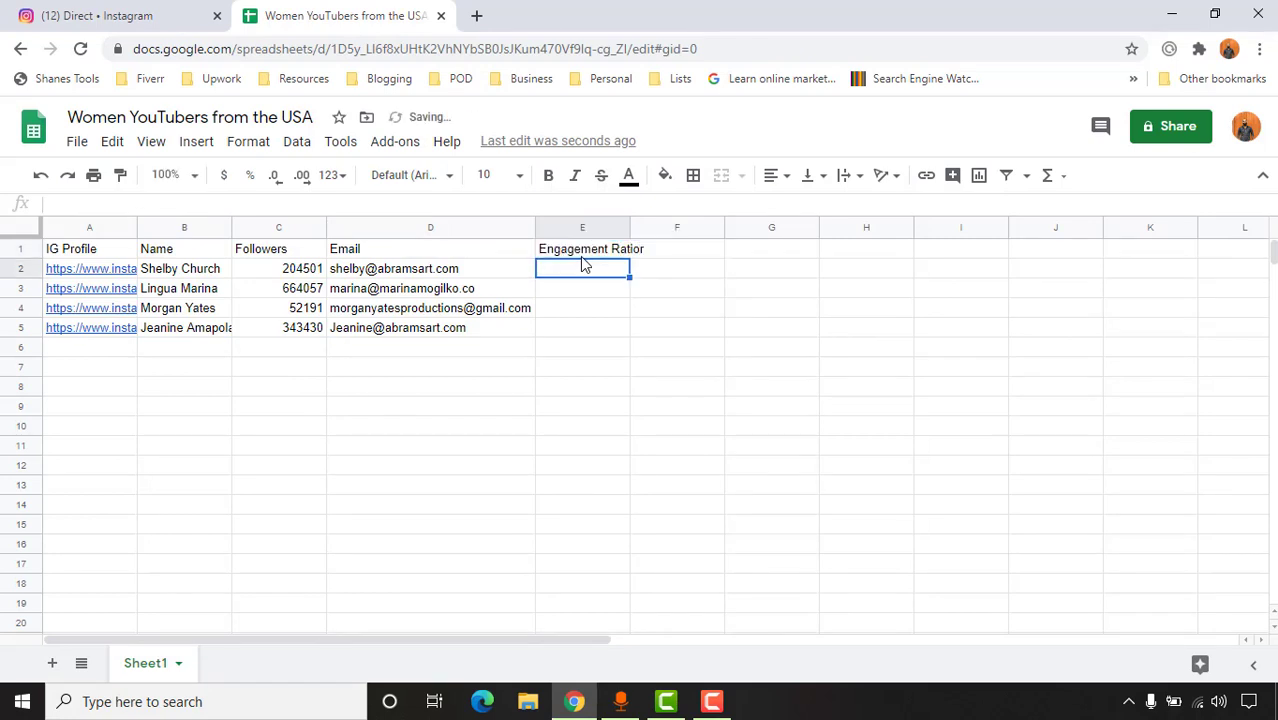
{"action": "double_click", "coordinate": [578, 252]}
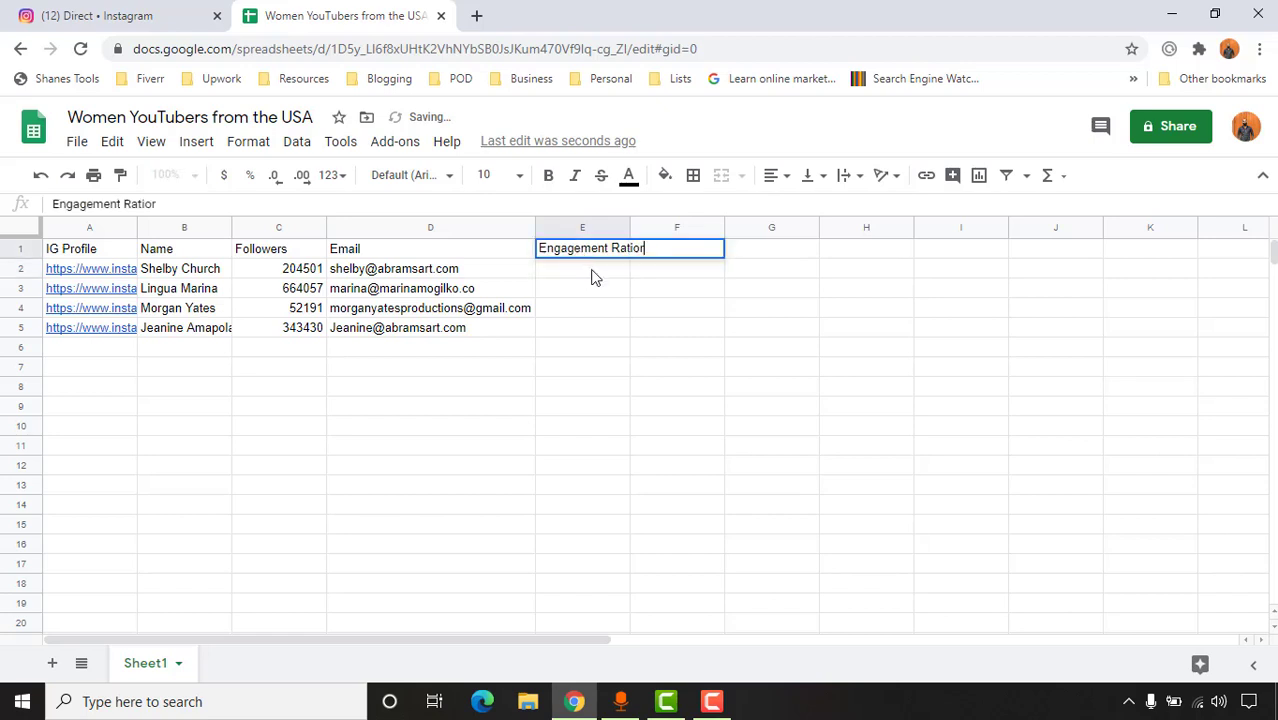
{"action": "key", "text": "Return"}
Widen column E to fit its header text and select cell E2
{"action": "left_click", "coordinate": [633, 228]}
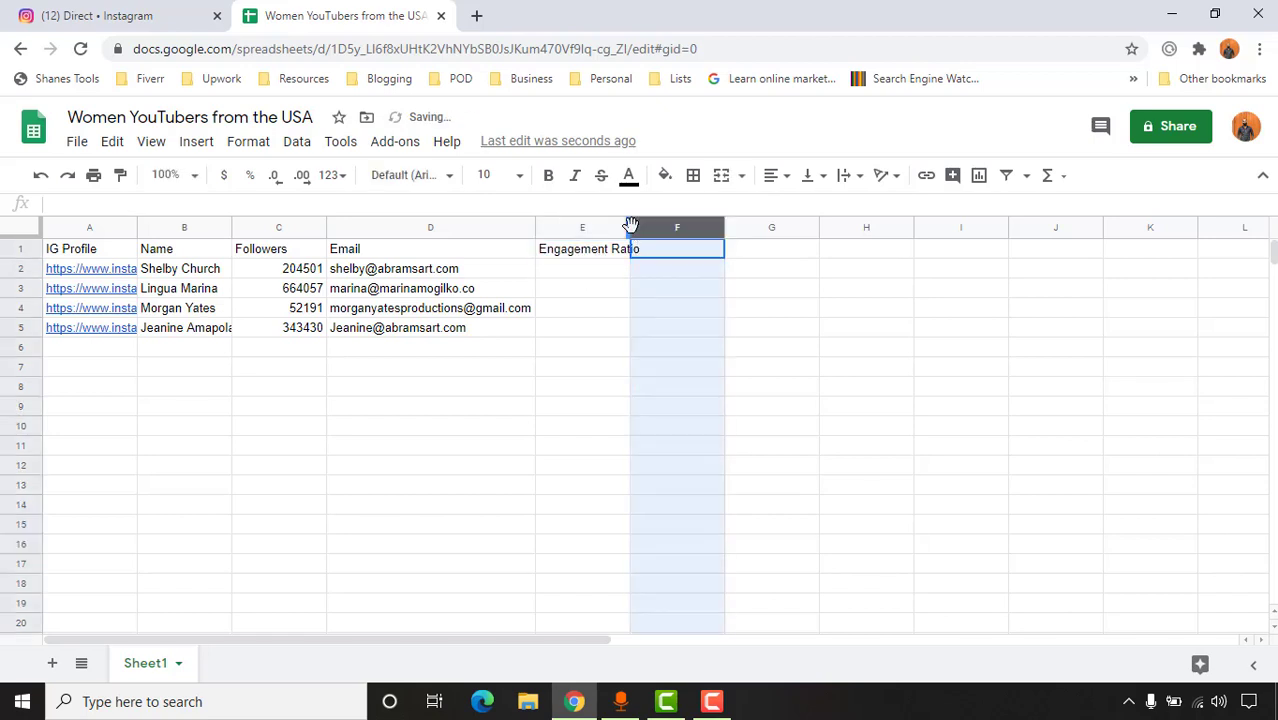
{"action": "left_click_drag", "start_coordinate": [630, 228], "coordinate": [644, 228]}
{"action": "left_click", "coordinate": [597, 270]}
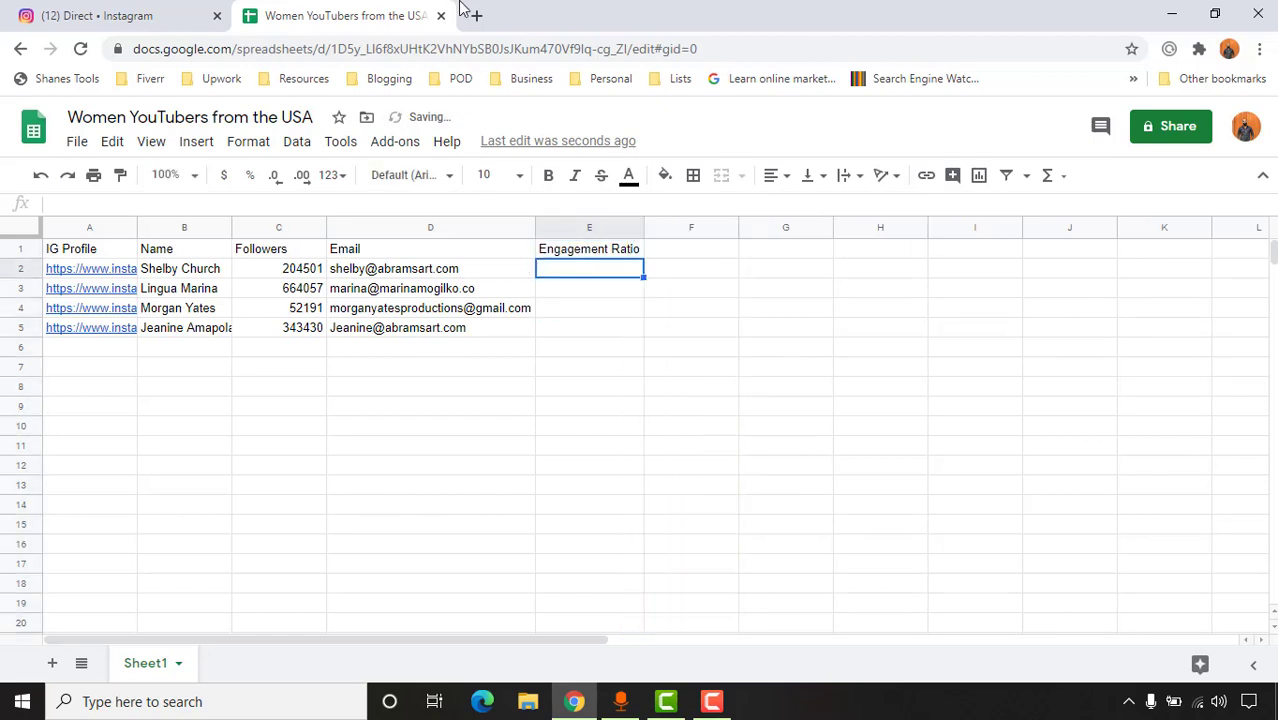
Search Google in a new tab for influencer marketing hub and open the Influencer Marketing Hub website
{"action": "key", "text": "ctrl+t"}
{"action": "type", "text": "influe"}
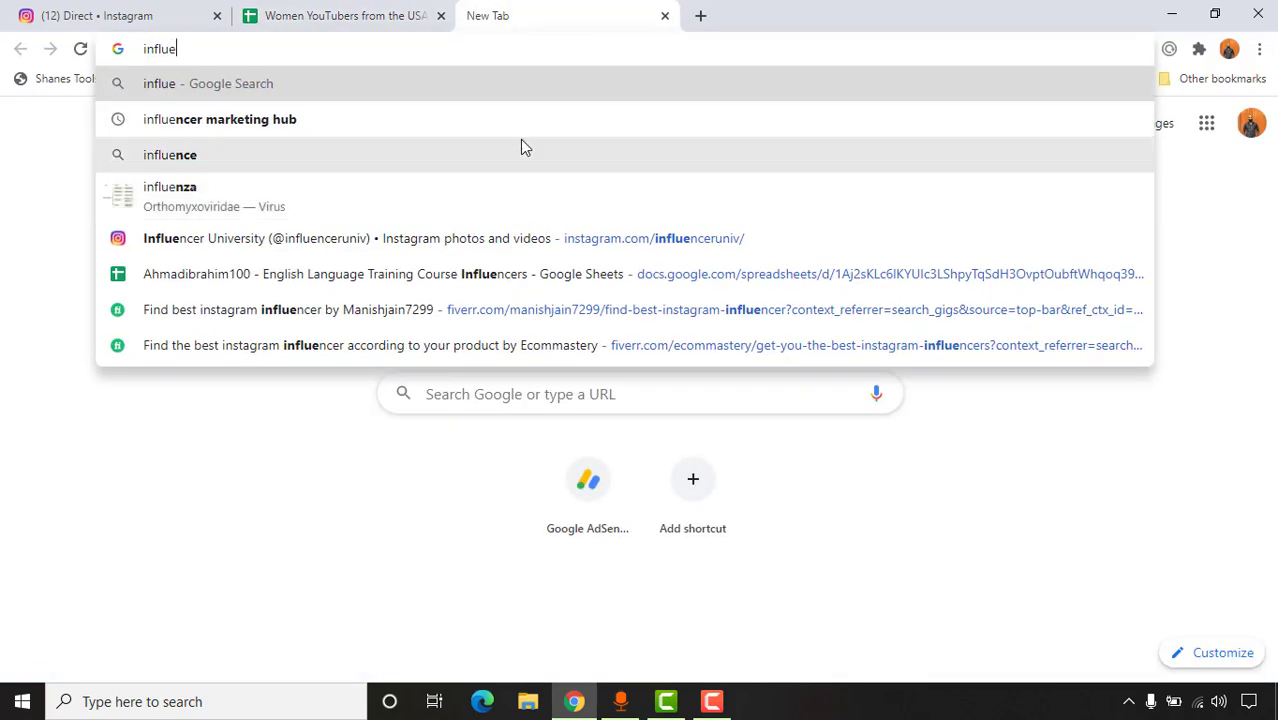
{"action": "left_click", "coordinate": [488, 122]}
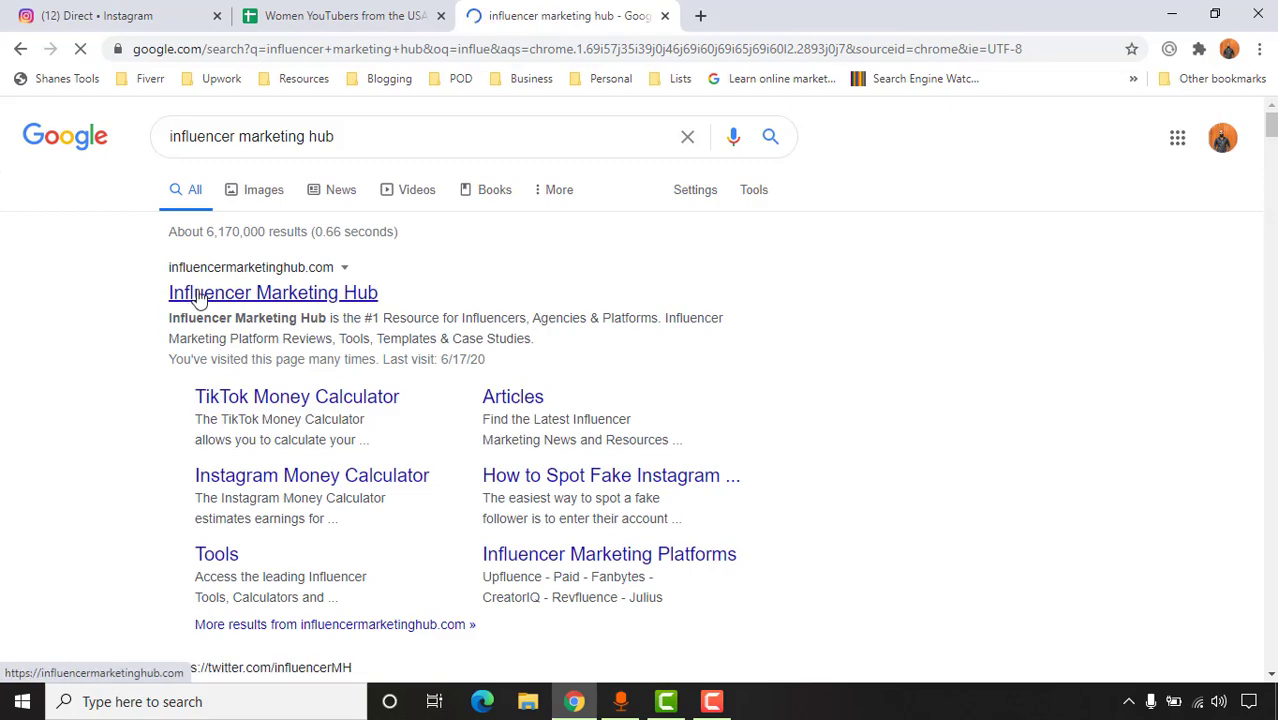
{"action": "left_click", "coordinate": [192, 290]}
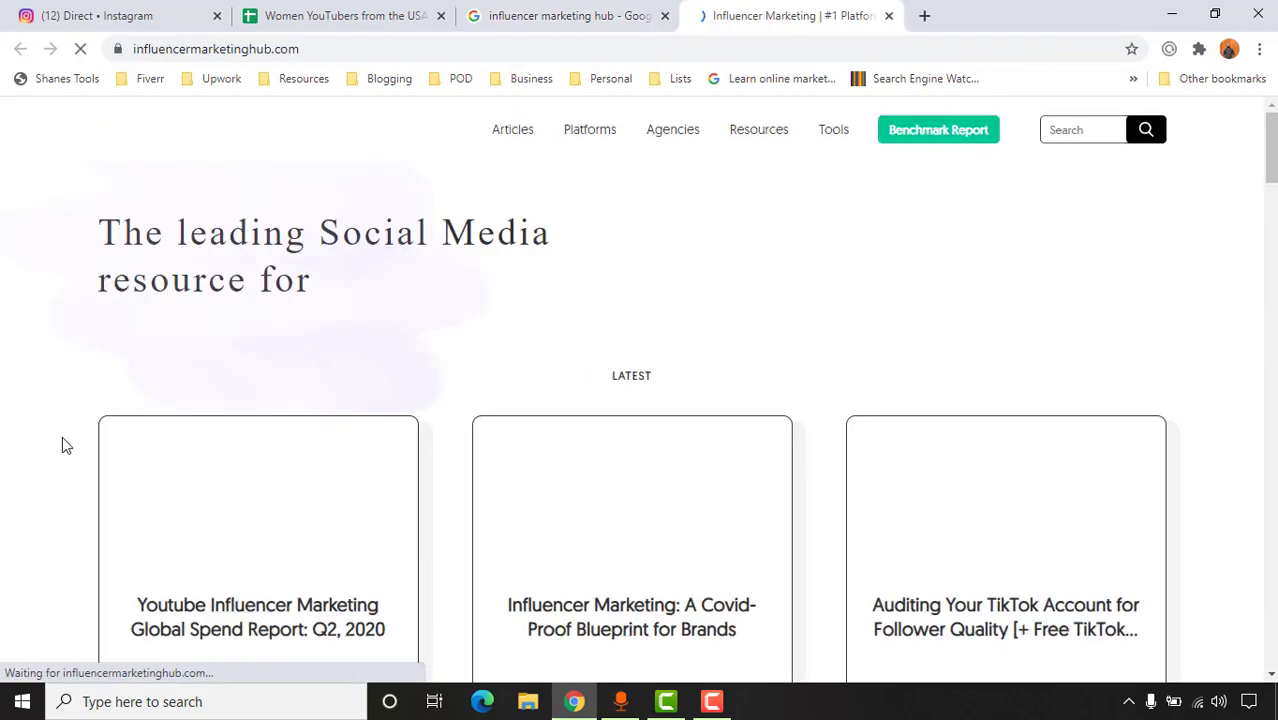
Open the Instagram Calculator from the links in the Influencer Marketing Hub page footer
{"action": "scroll", "coordinate": [28, 474], "scroll_direction": "down", "scroll_amount": 15}
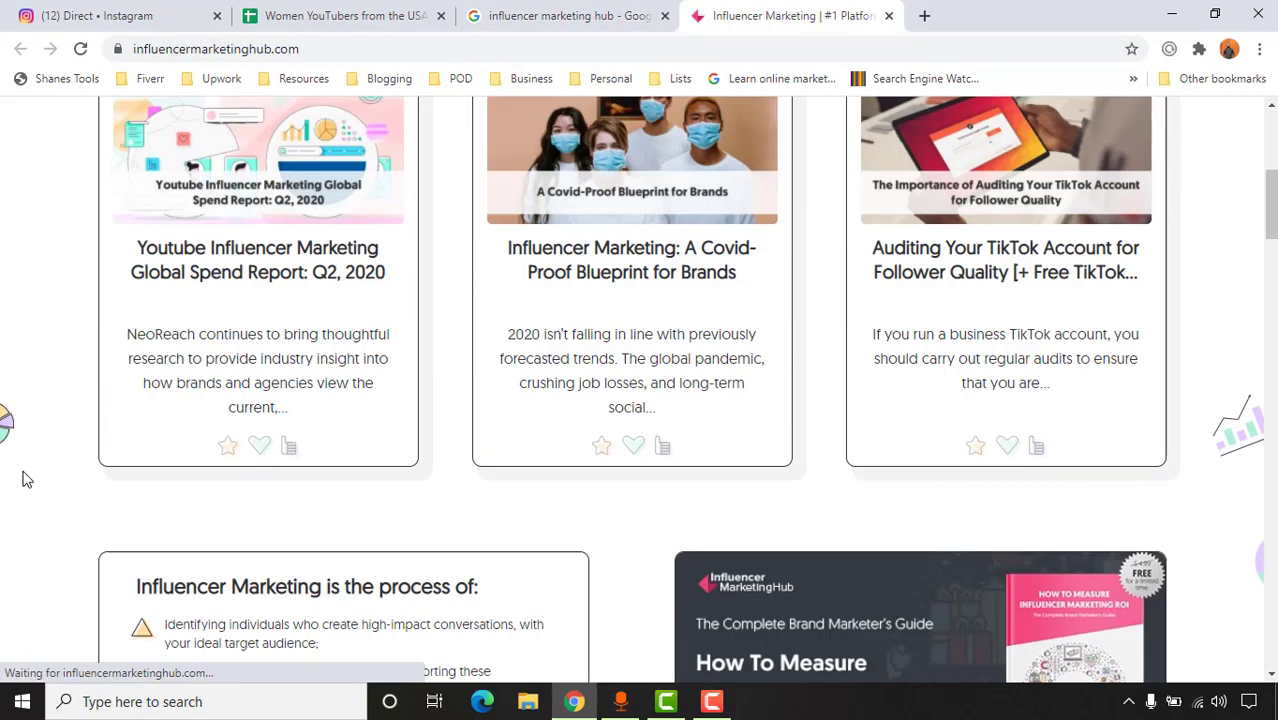
{"action": "scroll", "coordinate": [32, 472], "scroll_direction": "down", "scroll_amount": 10}
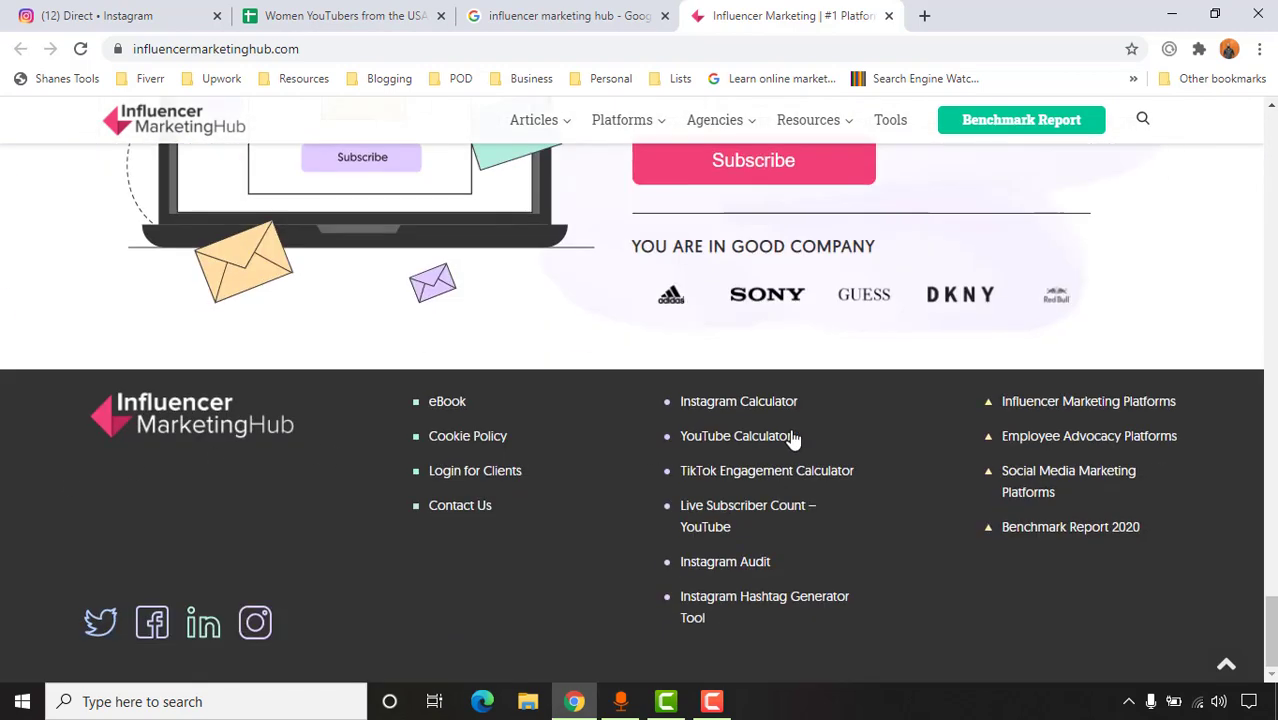
{"action": "left_click", "coordinate": [729, 406]}
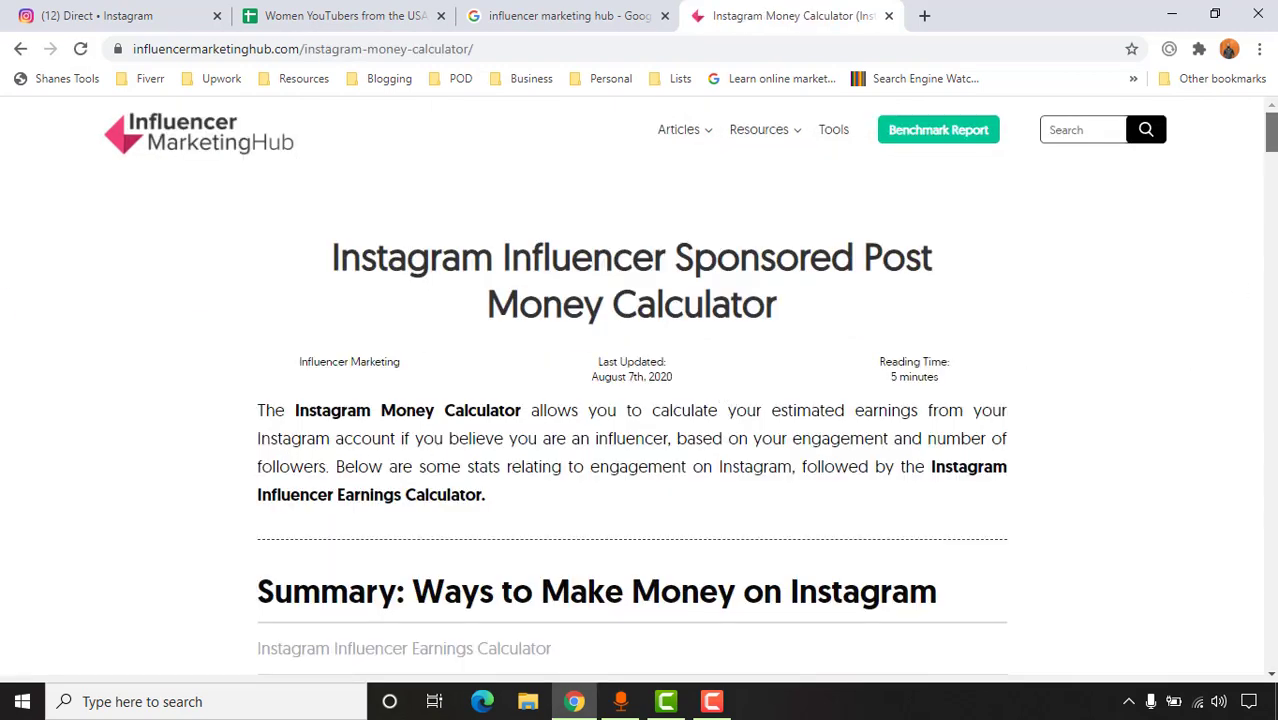
Look through the Instagram Money Calculator page and find the username field in the Instagram Influencer Earnings Calculator section
{"action": "scroll", "coordinate": [640, 400], "scroll_direction": "down", "scroll_amount": 20}
{"action": "scroll", "coordinate": [699, 440], "scroll_direction": "up", "scroll_amount": 2}
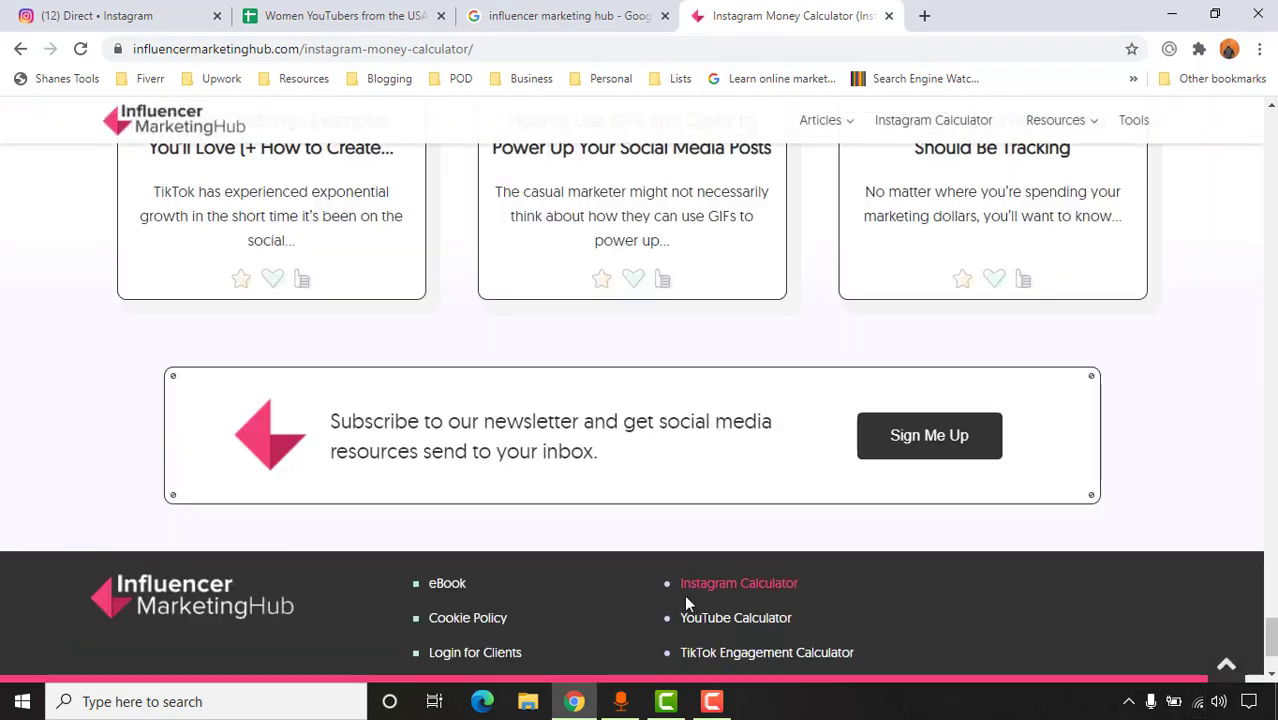
{"action": "scroll", "coordinate": [700, 580], "scroll_direction": "down", "scroll_amount": 1}
{"action": "scroll", "coordinate": [762, 497], "scroll_direction": "up", "scroll_amount": 12}
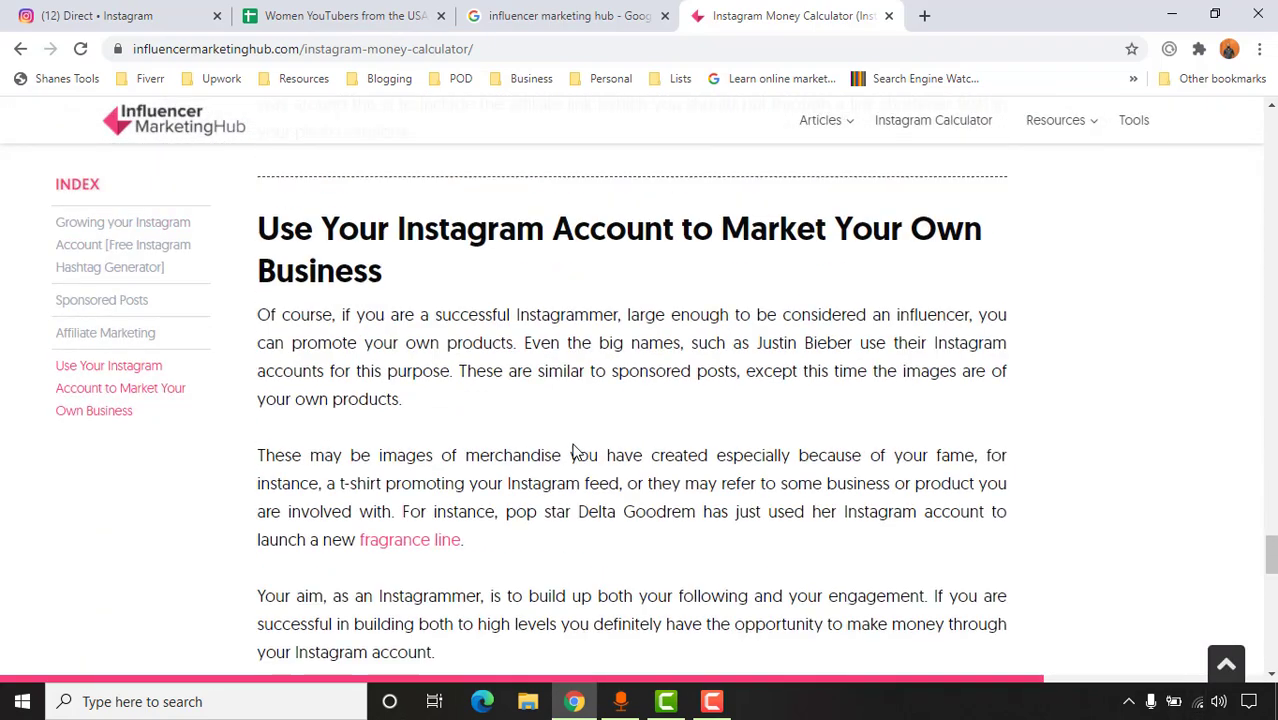
{"action": "scroll", "coordinate": [575, 452], "scroll_direction": "up", "scroll_amount": 18}
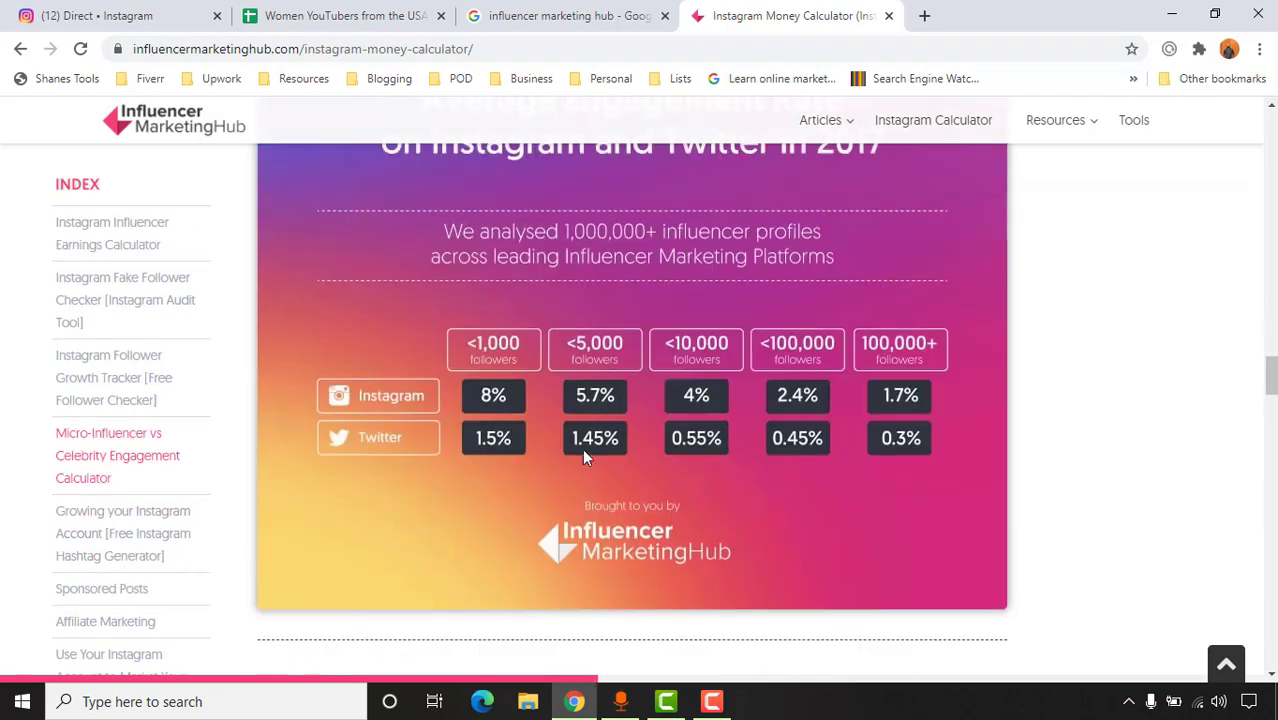
{"action": "scroll", "coordinate": [585, 455], "scroll_direction": "up", "scroll_amount": 20}
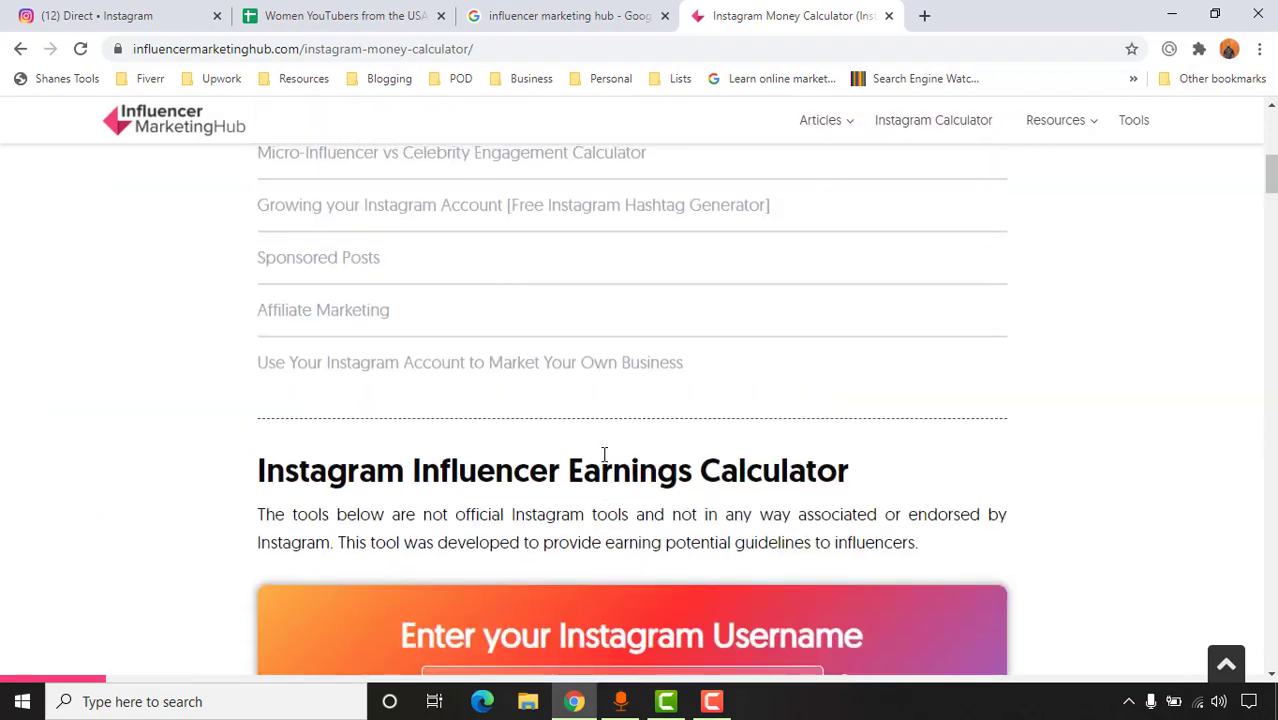
{"action": "scroll", "coordinate": [603, 456], "scroll_direction": "up", "scroll_amount": 10}
{"action": "scroll", "coordinate": [602, 452], "scroll_direction": "down", "scroll_amount": 5}
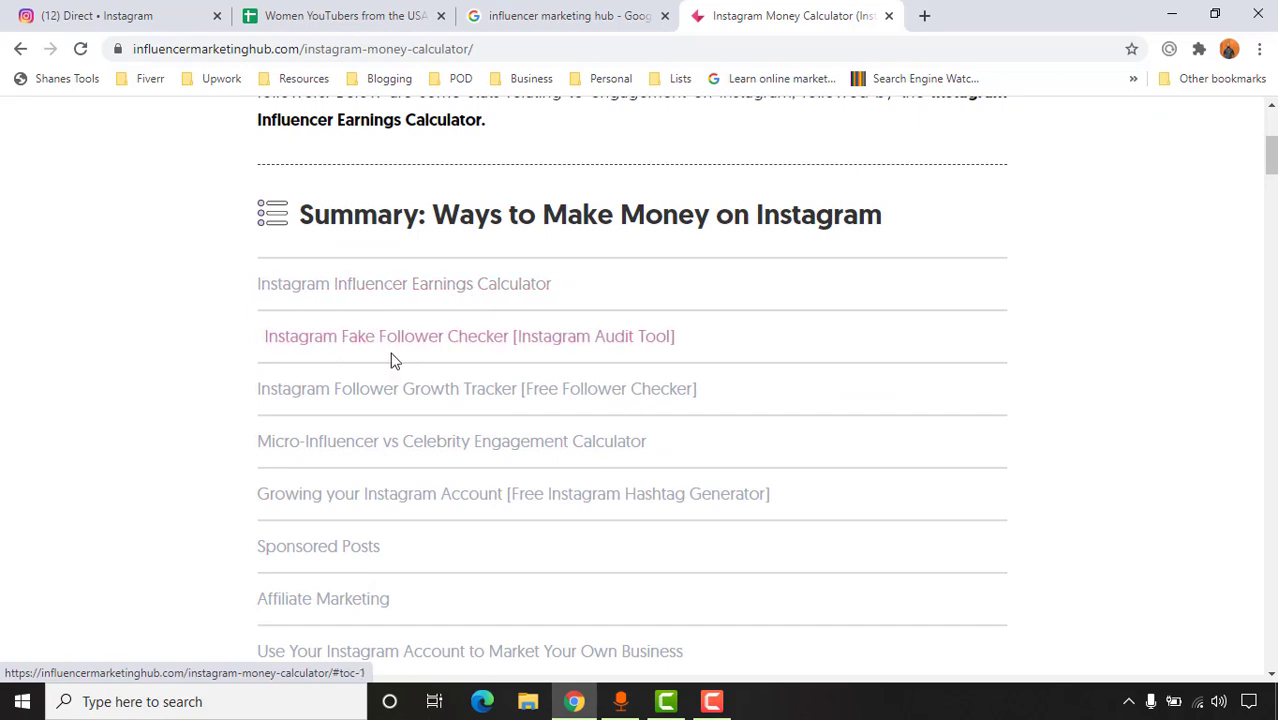
{"action": "scroll", "coordinate": [148, 559], "scroll_direction": "down", "scroll_amount": 2}
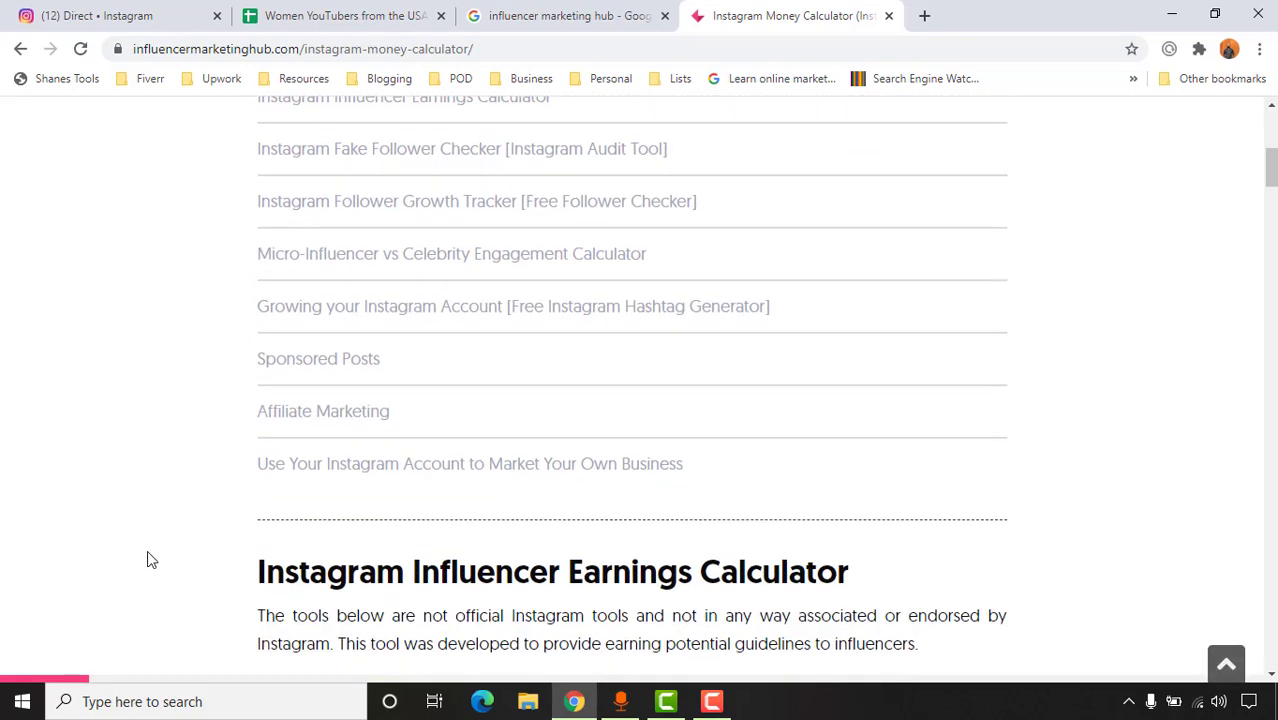
{"action": "scroll", "coordinate": [150, 550], "scroll_direction": "up", "scroll_amount": 2}
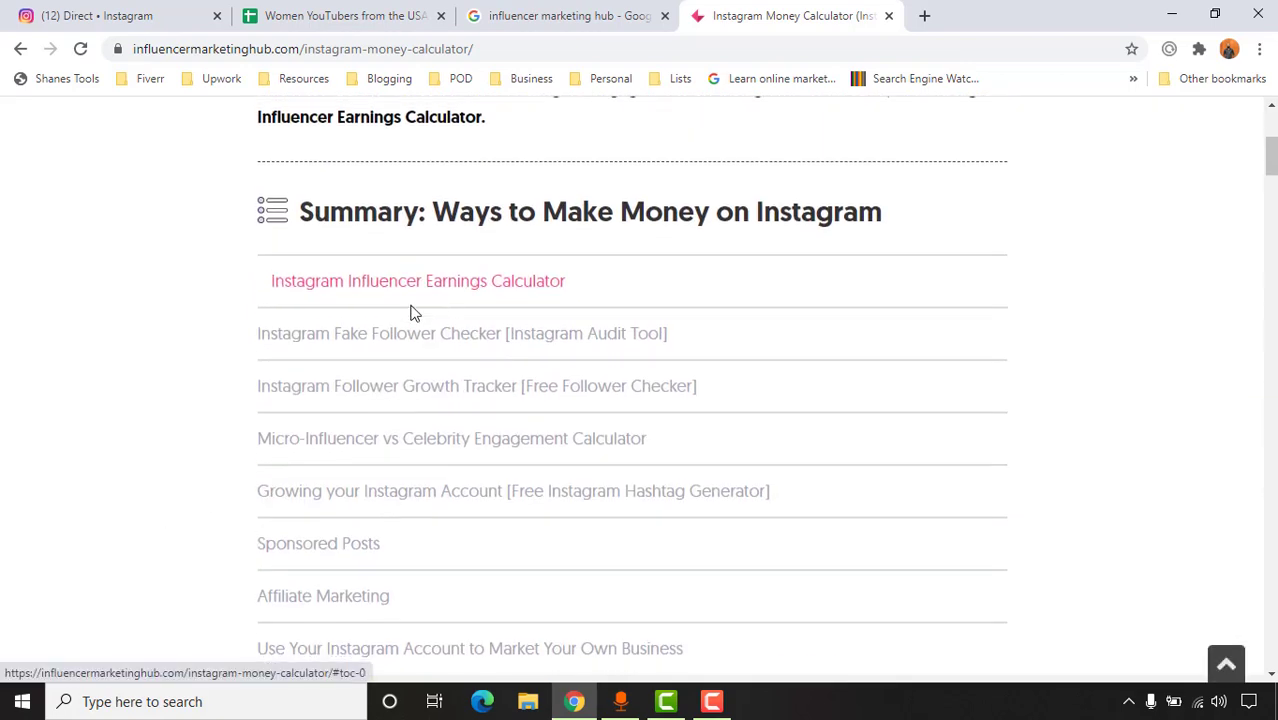
{"action": "left_click", "coordinate": [413, 313]}
{"action": "scroll", "coordinate": [612, 293], "scroll_direction": "down", "scroll_amount": 2}
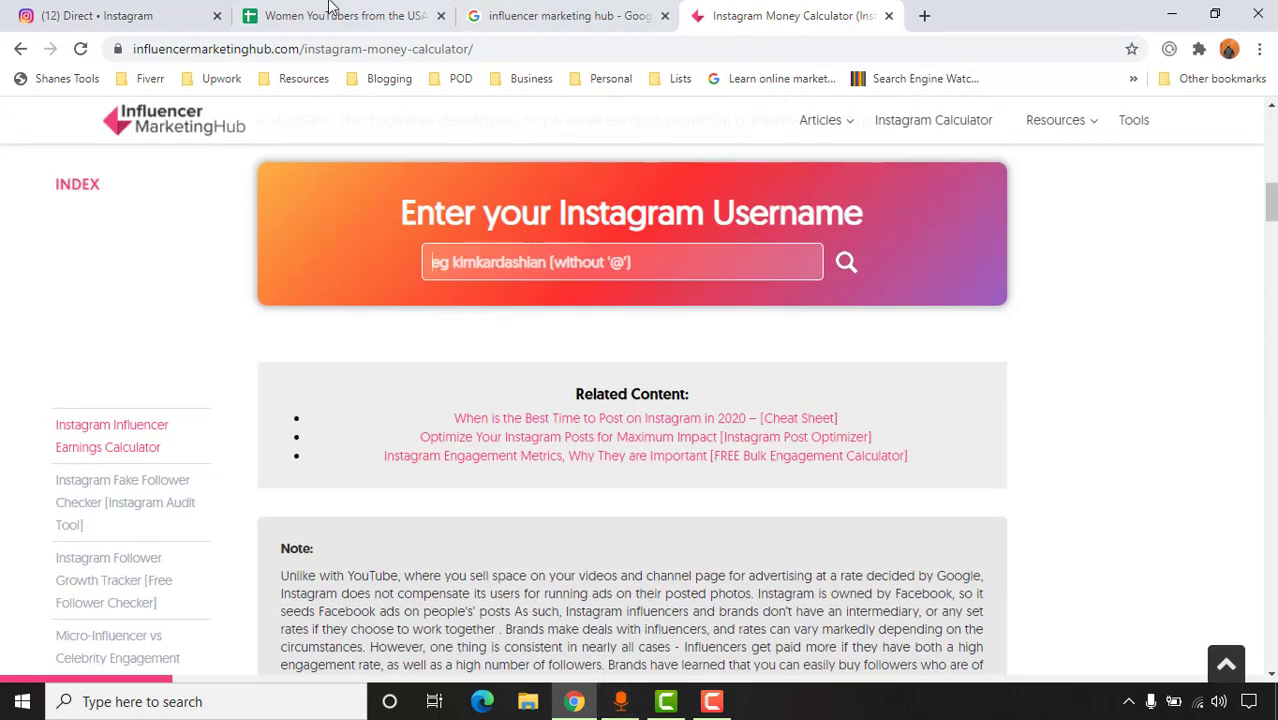
Widen the IG Profile column in the sheet to show the full links and copy the username shelbychurch from A2
{"action": "key", "text": "ctrl+2"}
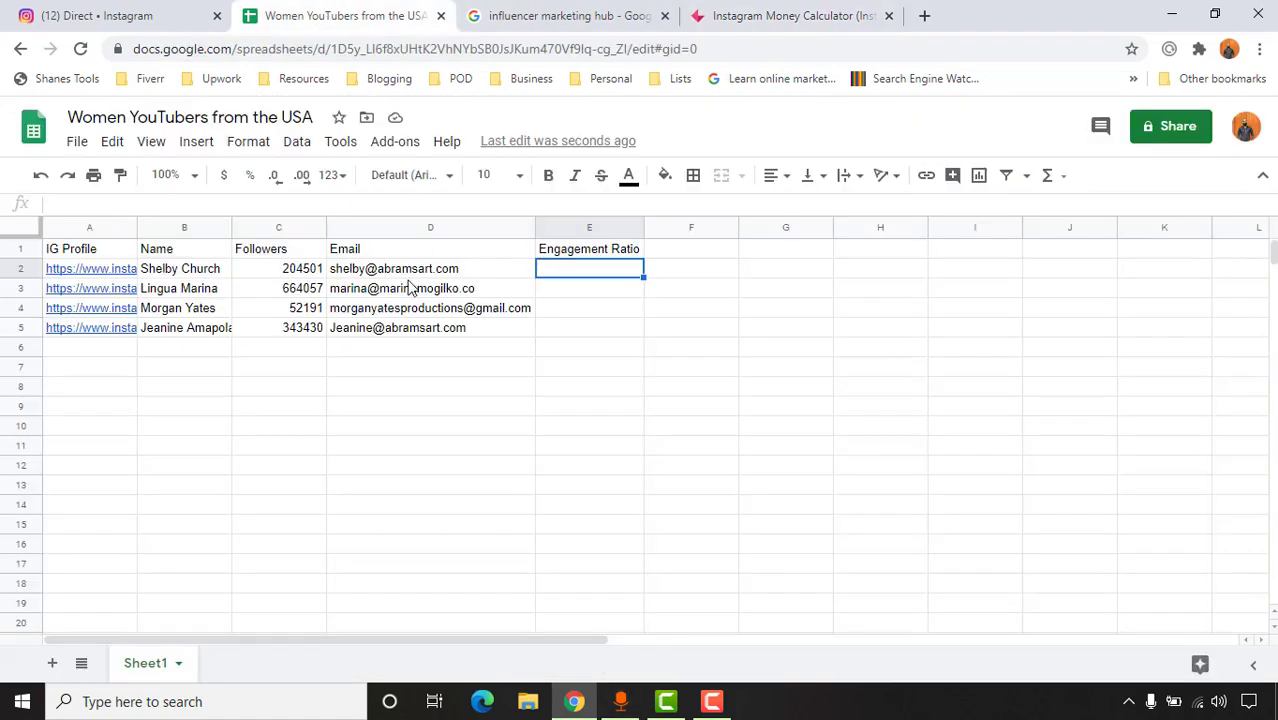
{"action": "double_click", "coordinate": [136, 224]}
{"action": "double_click", "coordinate": [205, 270]}
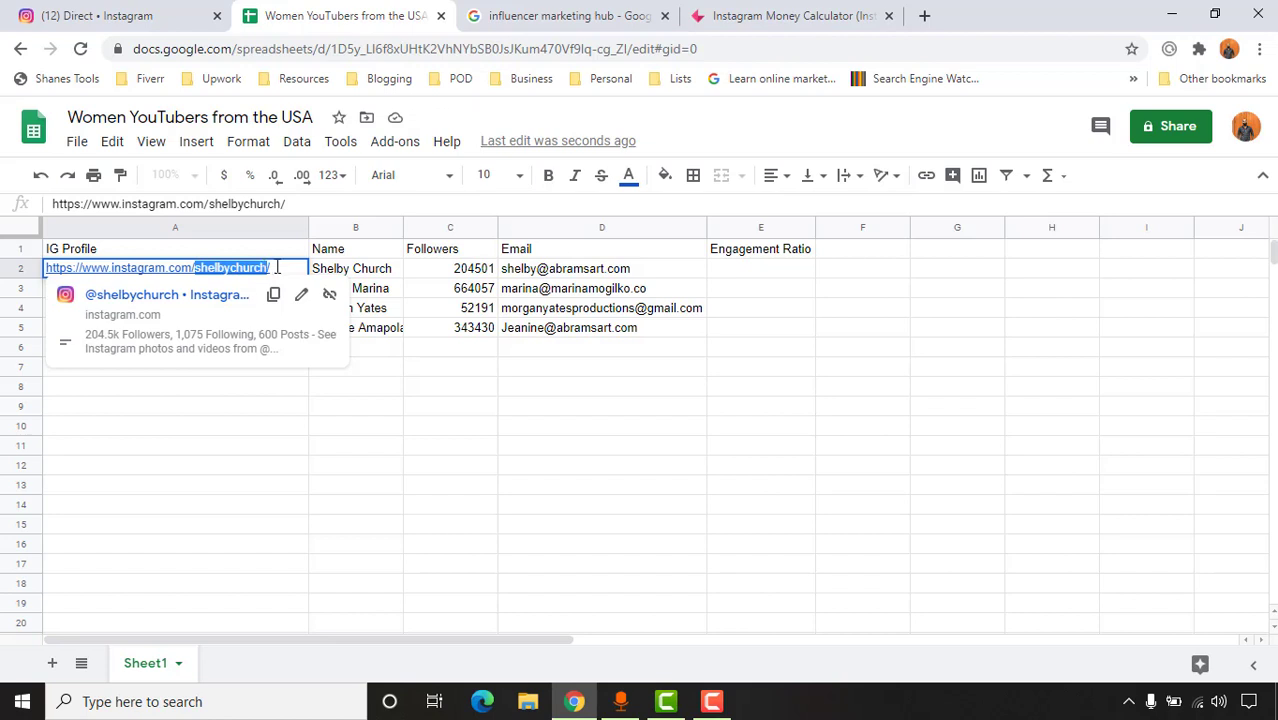
Run the Instagram earnings calculator for the username shelbychurch
{"action": "left_click", "coordinate": [760, 15]}
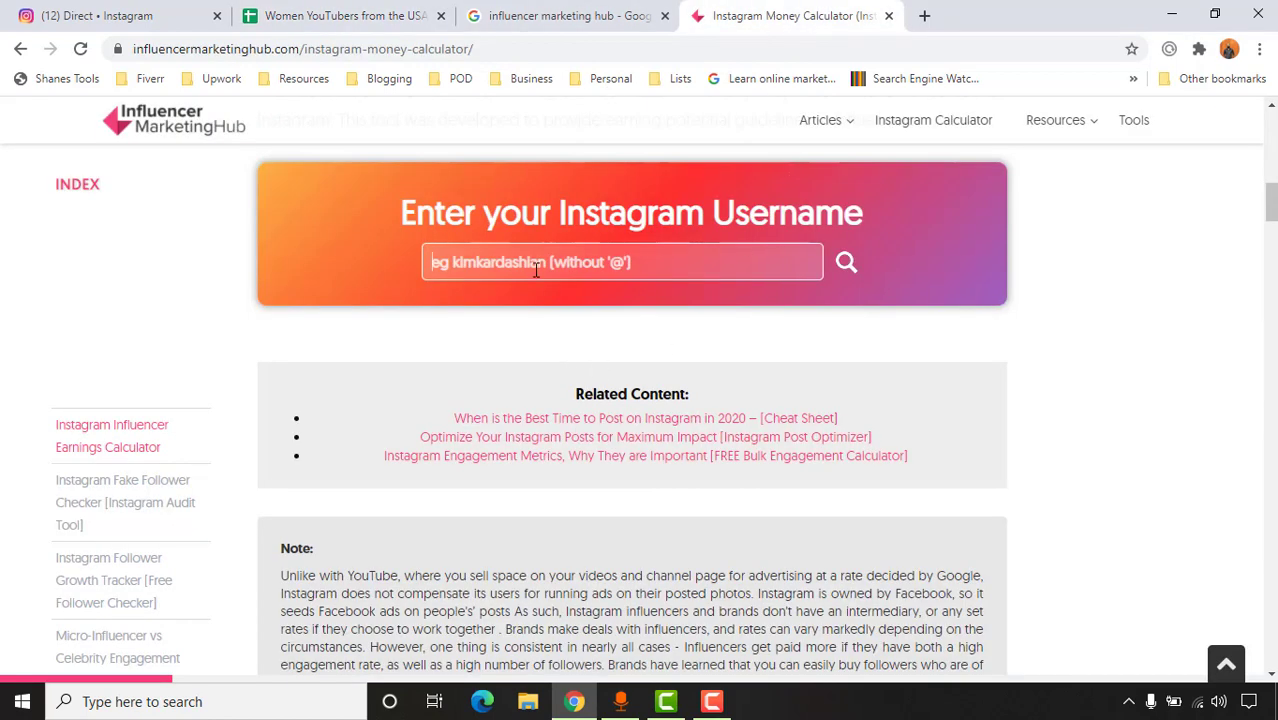
{"action": "type", "text": "shelbychurch"}
{"action": "left_click", "coordinate": [846, 266]}
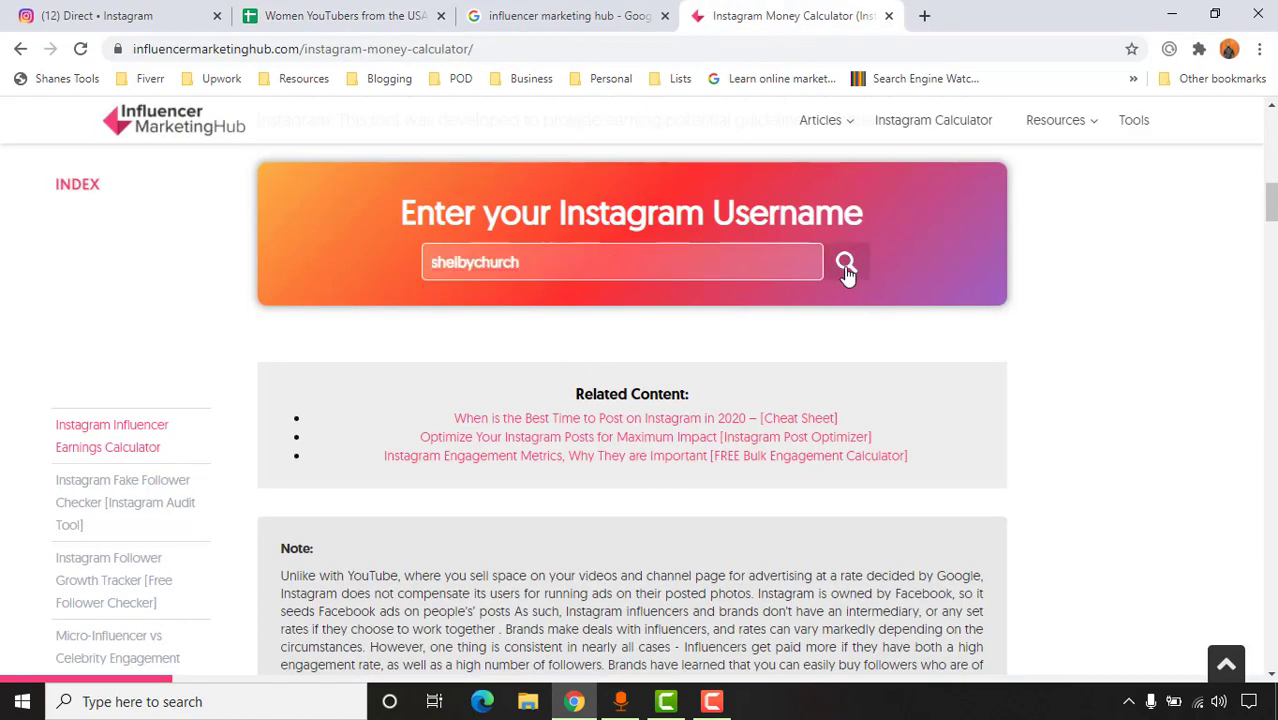
Copy the 3.93% engagement rate from the calculator results into E2 of the Women YouTubers sheet
{"action": "scroll", "coordinate": [903, 495], "scroll_direction": "down", "scroll_amount": 3}
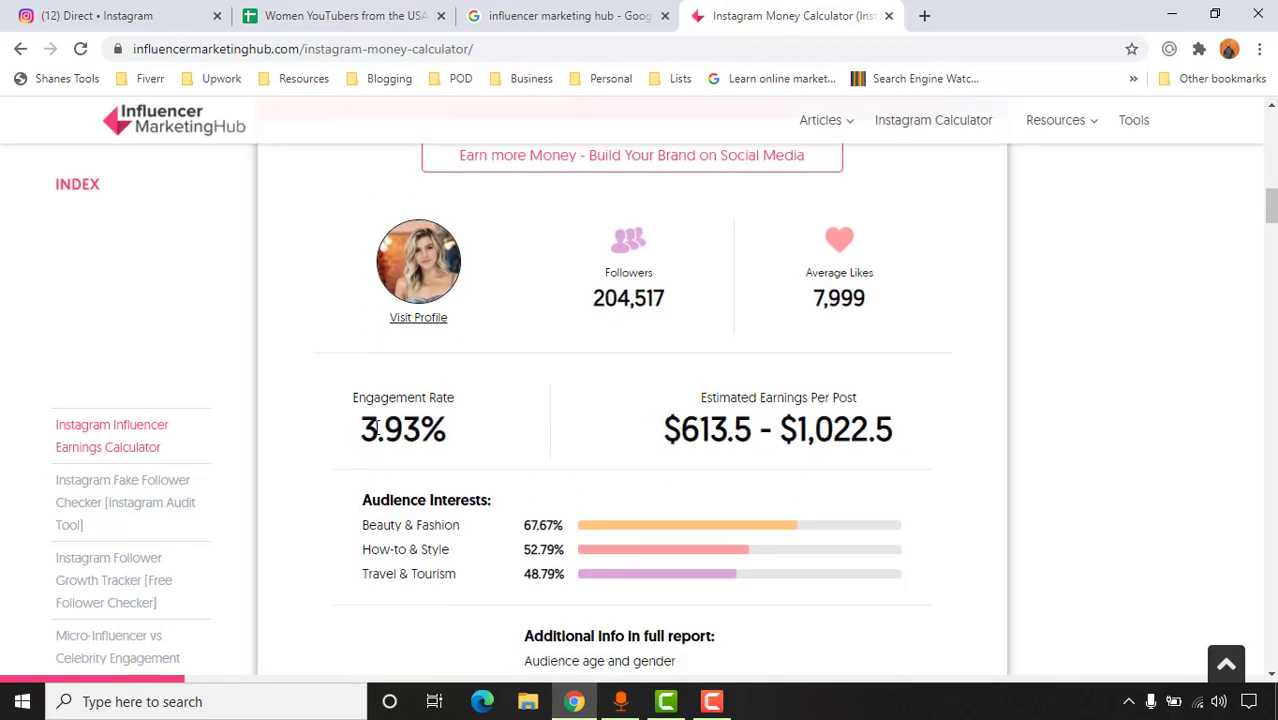
{"action": "left_click_drag", "start_coordinate": [362, 428], "coordinate": [440, 424]}
{"action": "right_click", "coordinate": [424, 424]}
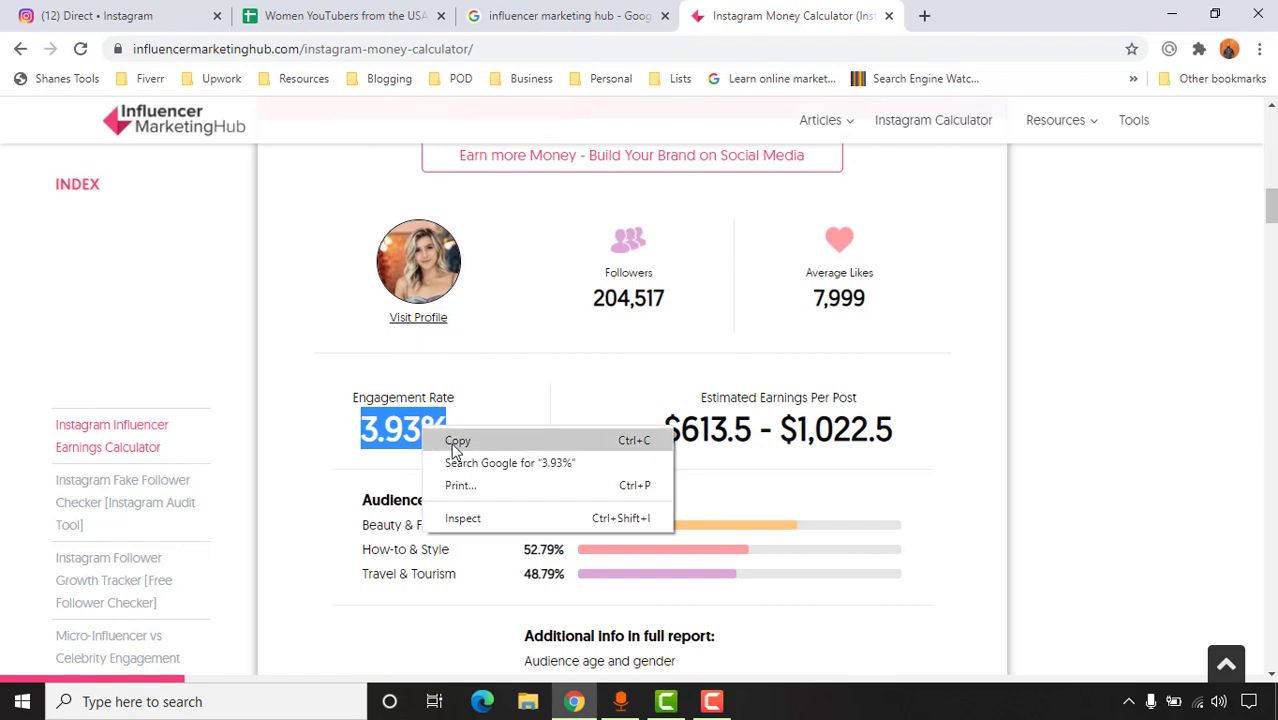
{"action": "left_click", "coordinate": [460, 436]}
{"action": "key", "text": "ctrl+Page_Up"}
{"action": "key", "text": "ctrl+Page_Up"}
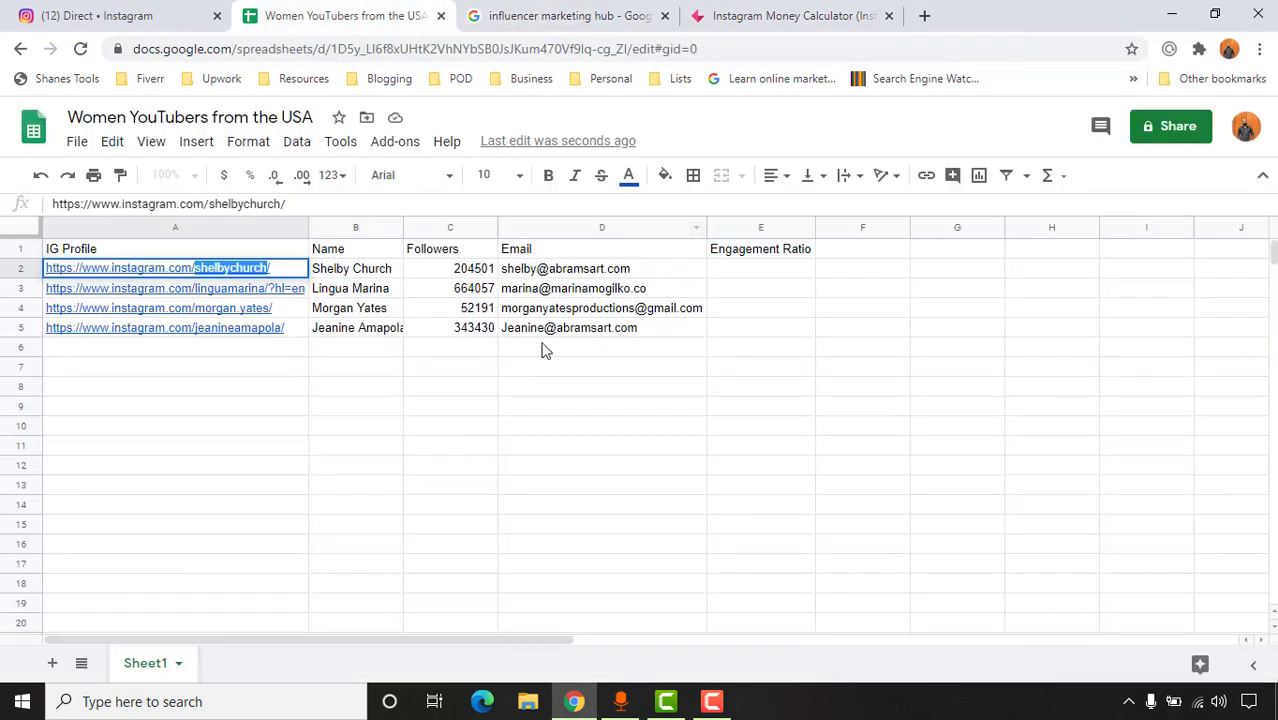
{"action": "left_click", "coordinate": [545, 350]}
{"action": "left_click", "coordinate": [788, 270]}
{"action": "key", "text": "ctrl+v"}
{"action": "left_click", "coordinate": [795, 302]}
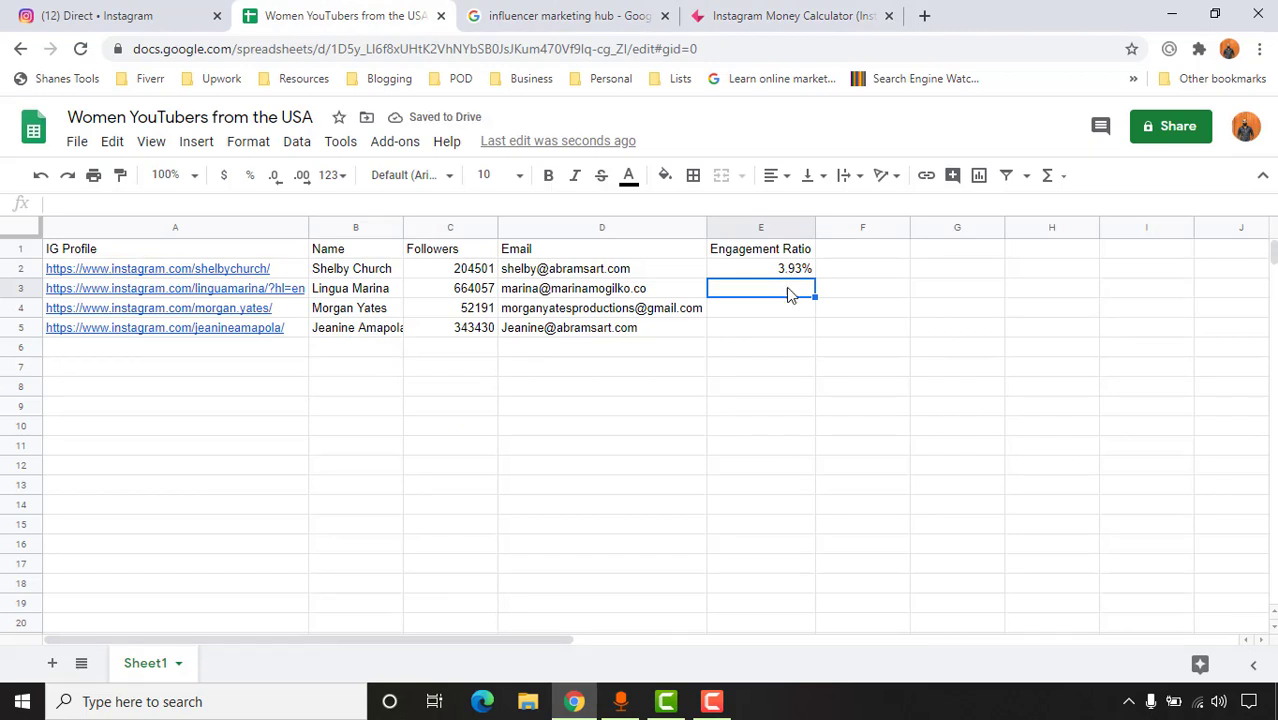
Copy the username linguamarina from A3 of the sheet and run the Instagram earnings calculator for it
{"action": "left_click", "coordinate": [352, 290]}
{"action": "left_click", "coordinate": [236, 292]}
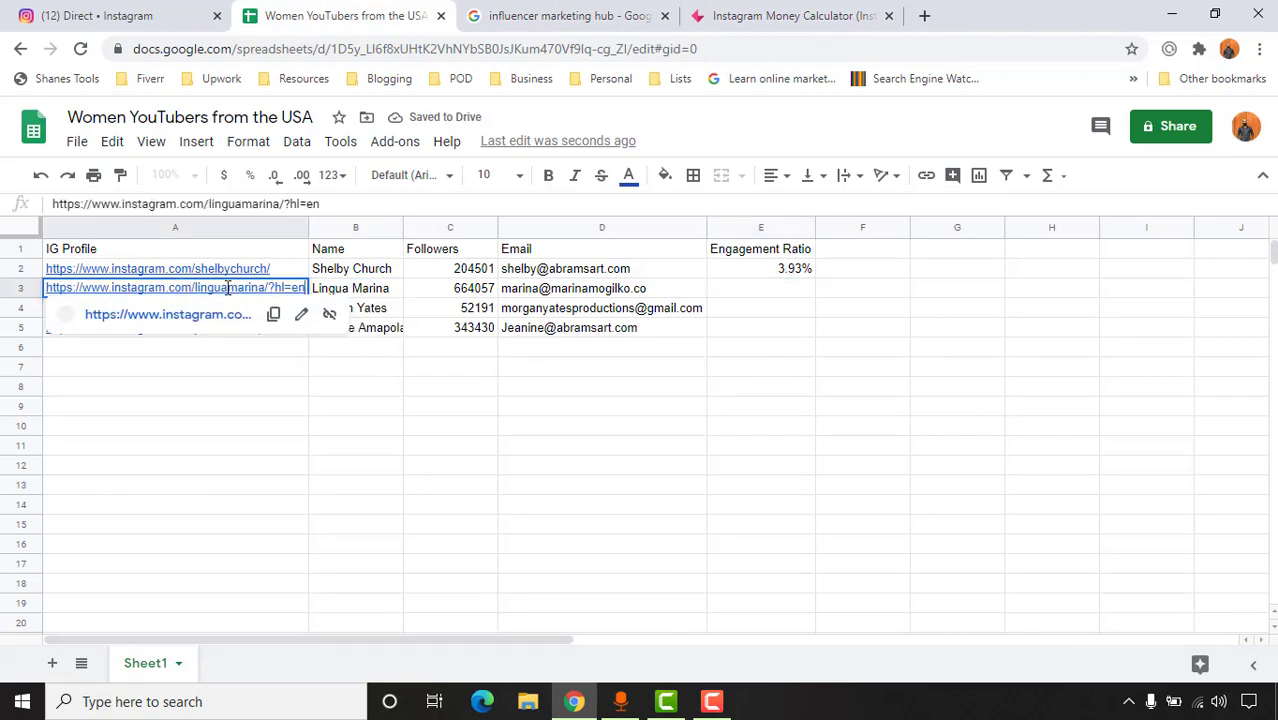
{"action": "left_click", "coordinate": [668, 296]}
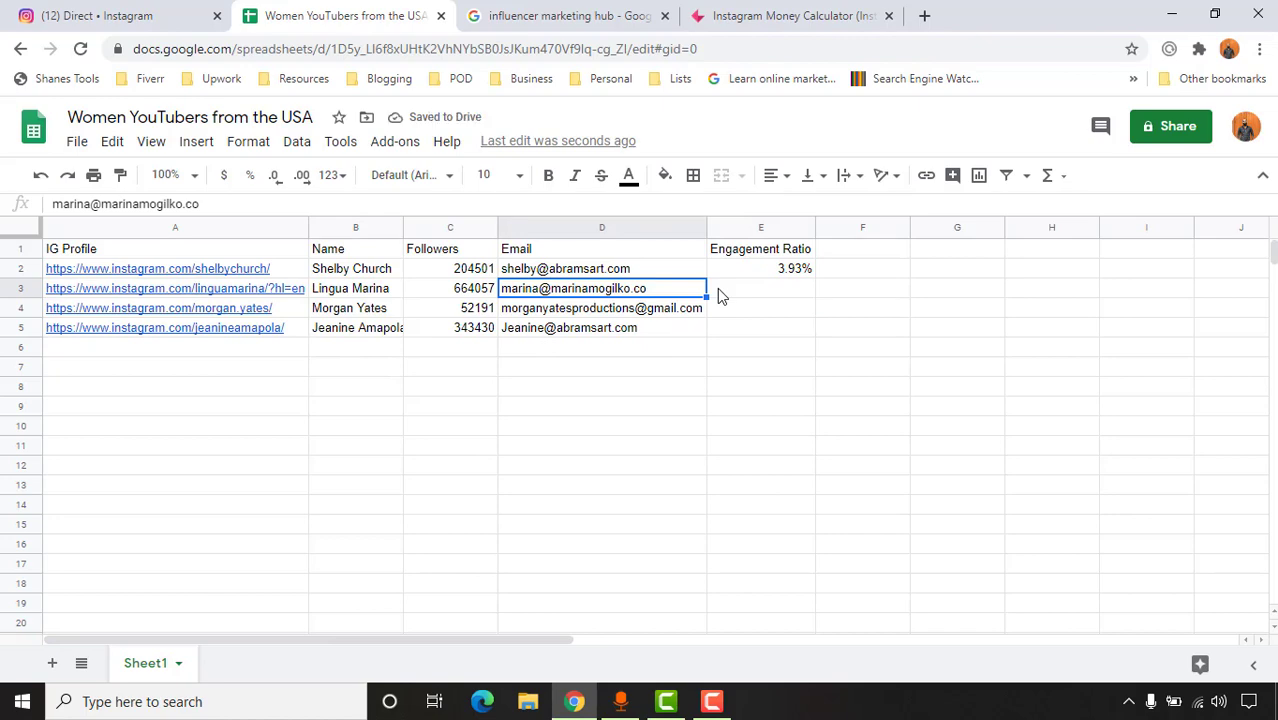
{"action": "left_click", "coordinate": [710, 15]}
{"action": "scroll", "coordinate": [389, 457], "scroll_direction": "up", "scroll_amount": 3}
{"action": "double_click", "coordinate": [540, 458]}
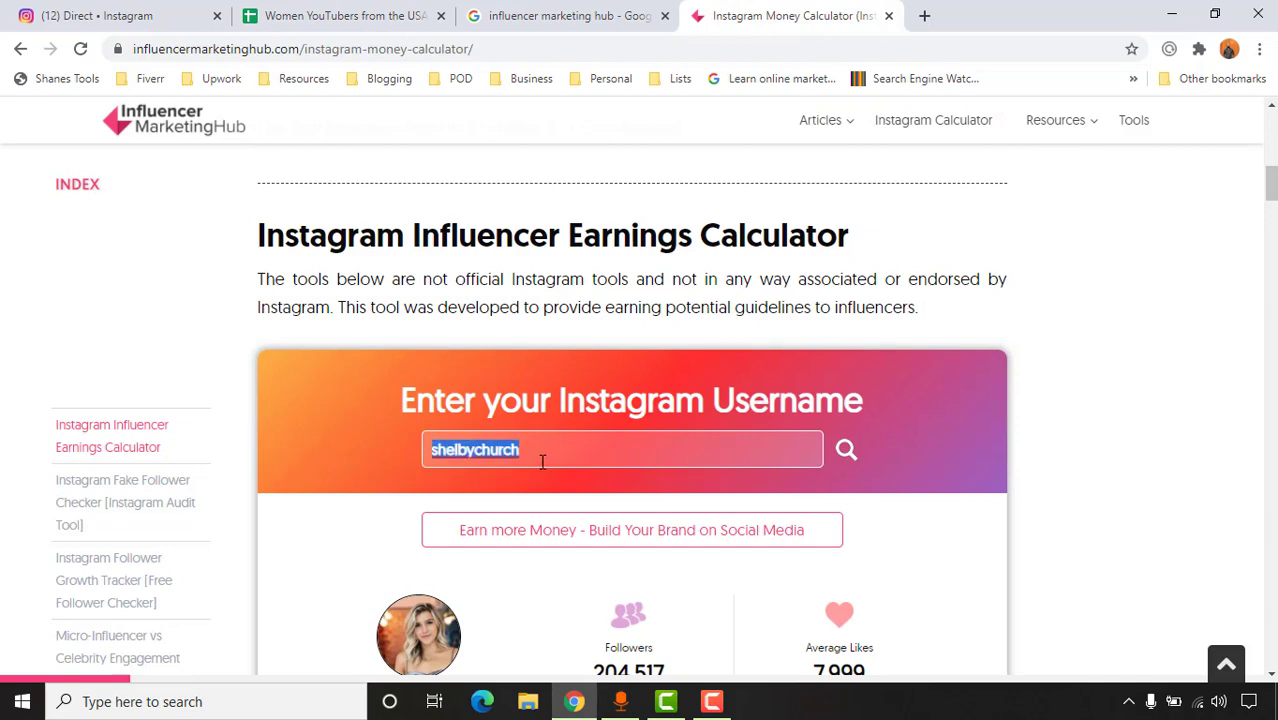
{"action": "key", "text": "ctrl+v"}
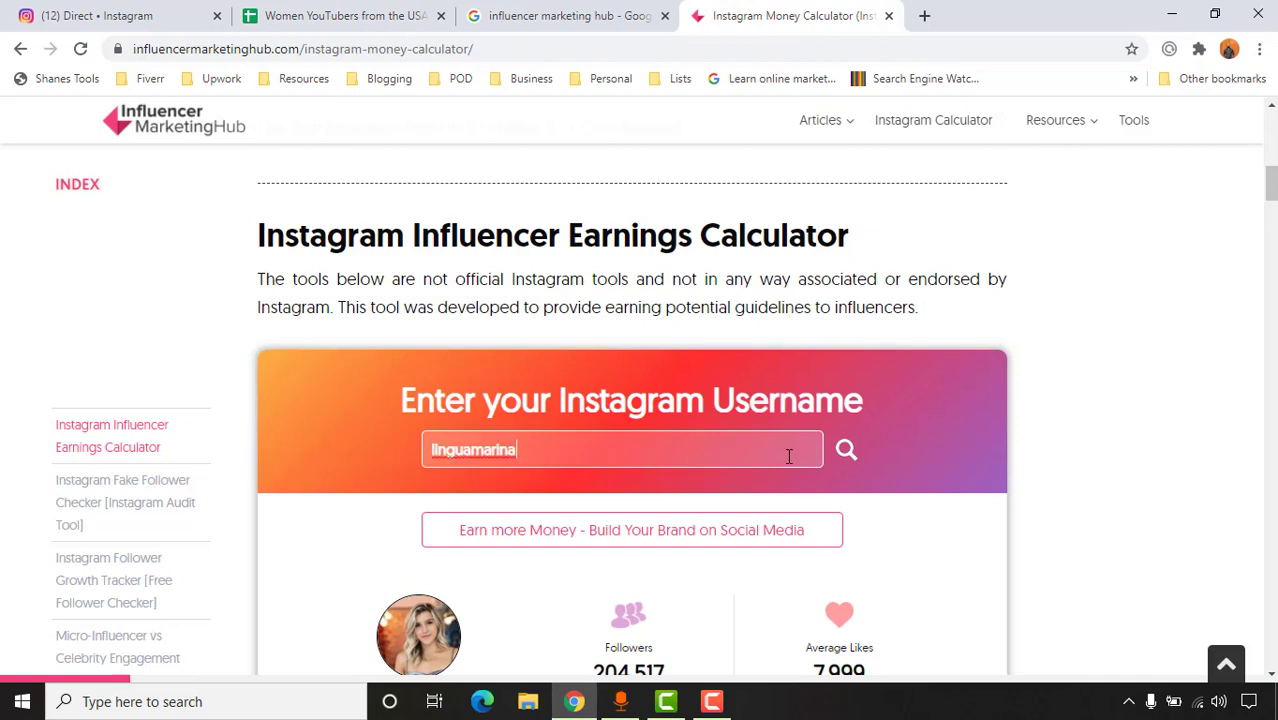
{"action": "left_click", "coordinate": [846, 452]}
Copy the 6.47% engagement rate from the calculator results into E3 of the sheet
{"action": "scroll", "coordinate": [436, 437], "scroll_direction": "down", "scroll_amount": 3}
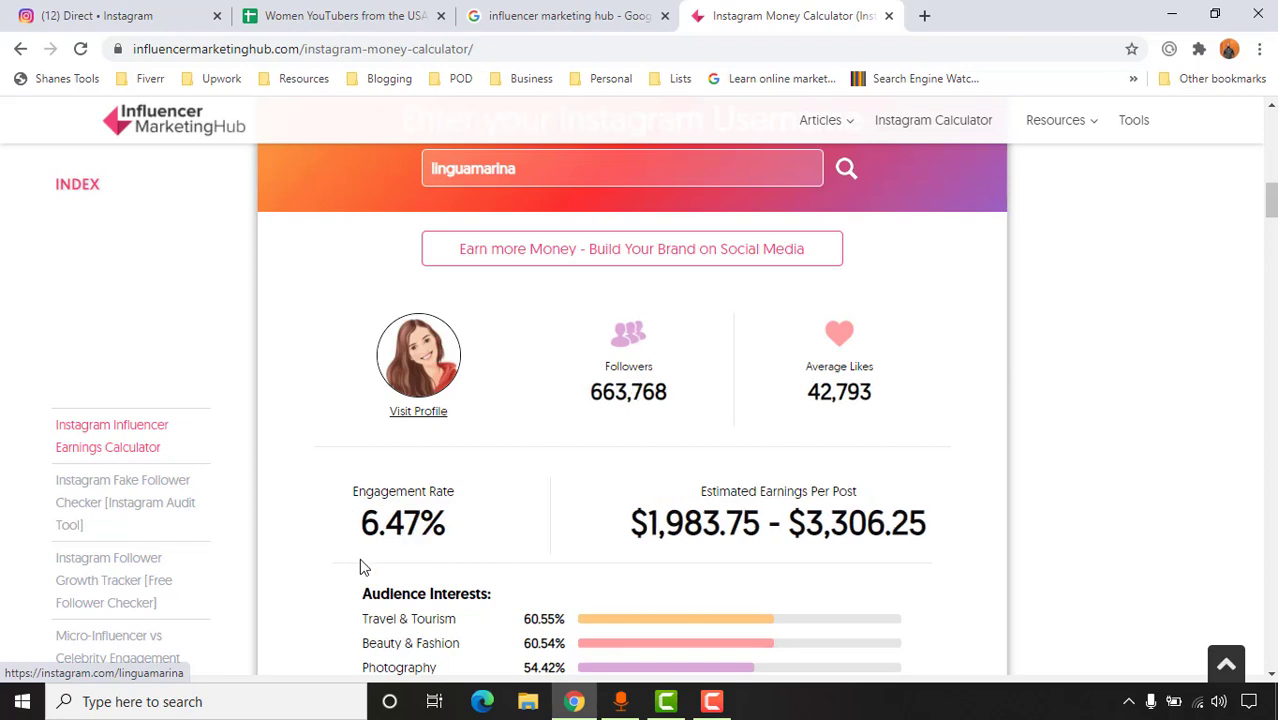
{"action": "left_click_drag", "start_coordinate": [360, 522], "coordinate": [440, 525]}
{"action": "right_click", "coordinate": [432, 530]}
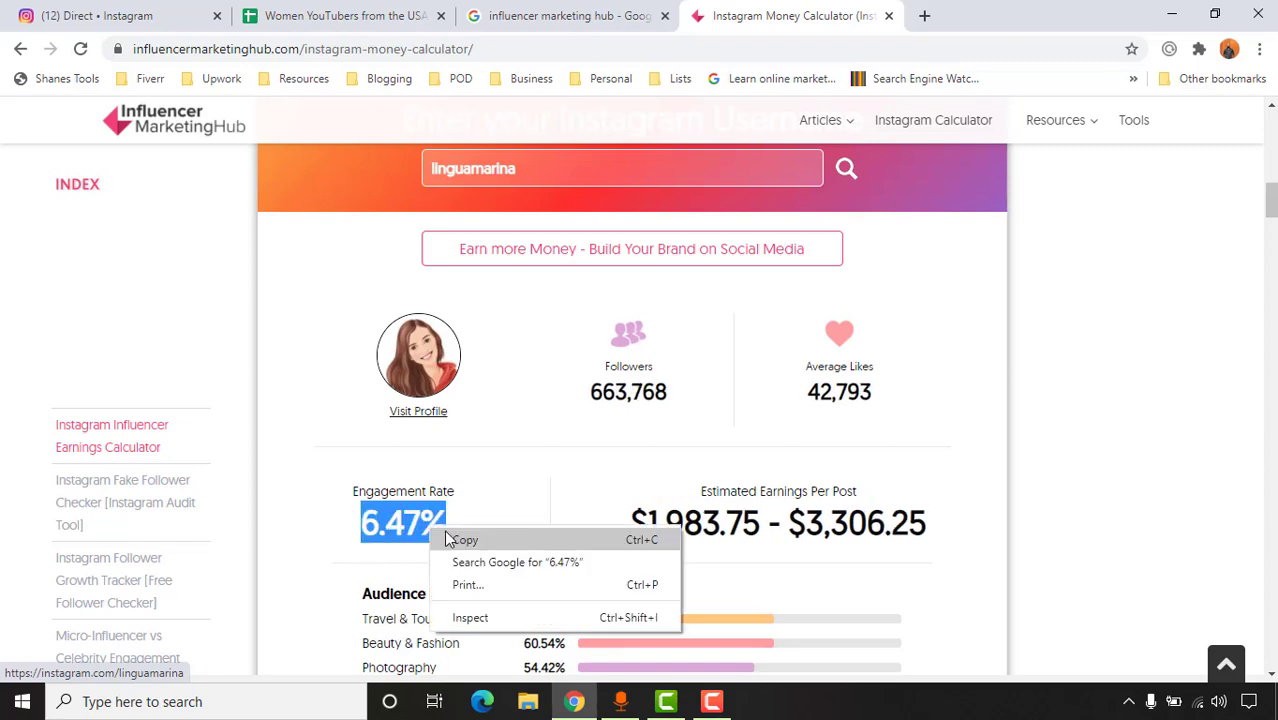
{"action": "left_click", "coordinate": [463, 540]}
{"action": "left_click", "coordinate": [340, 15]}
{"action": "left_click", "coordinate": [750, 296]}
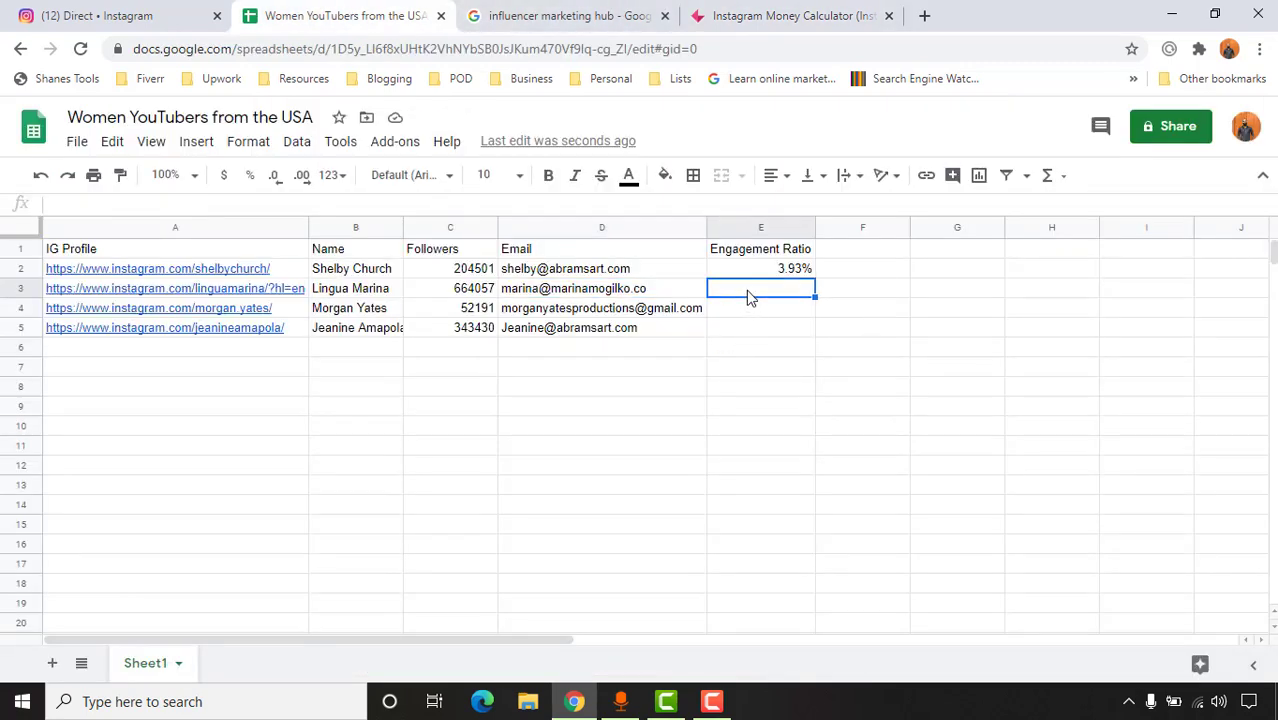
{"action": "key", "text": "ctrl+v"}
{"action": "key", "text": "Return"}
Copy the username morgan.yates from A4 of the sheet and run the Instagram earnings calculator for it
{"action": "left_click", "coordinate": [505, 316]}
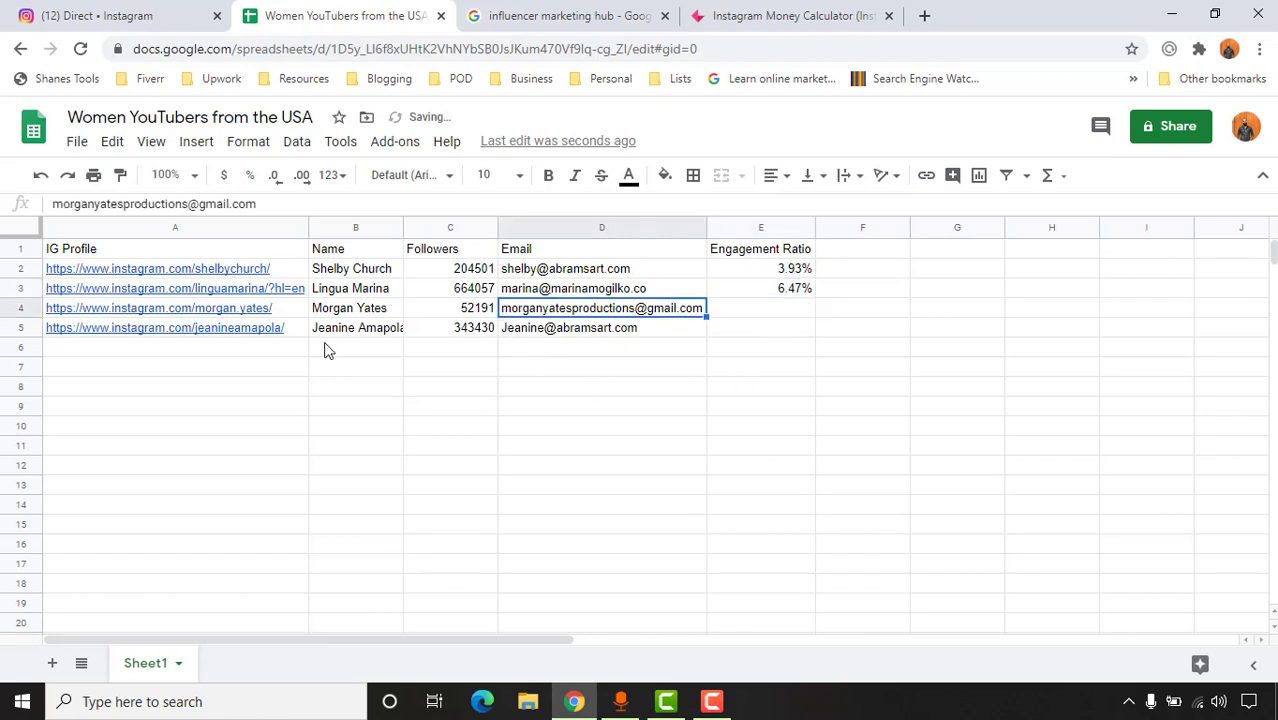
{"action": "left_click", "coordinate": [200, 308]}
{"action": "double_click", "coordinate": [195, 308]}
{"action": "left_click_drag", "start_coordinate": [195, 308], "coordinate": [271, 308]}
{"action": "left_click", "coordinate": [733, 8]}
{"action": "double_click", "coordinate": [542, 163]}
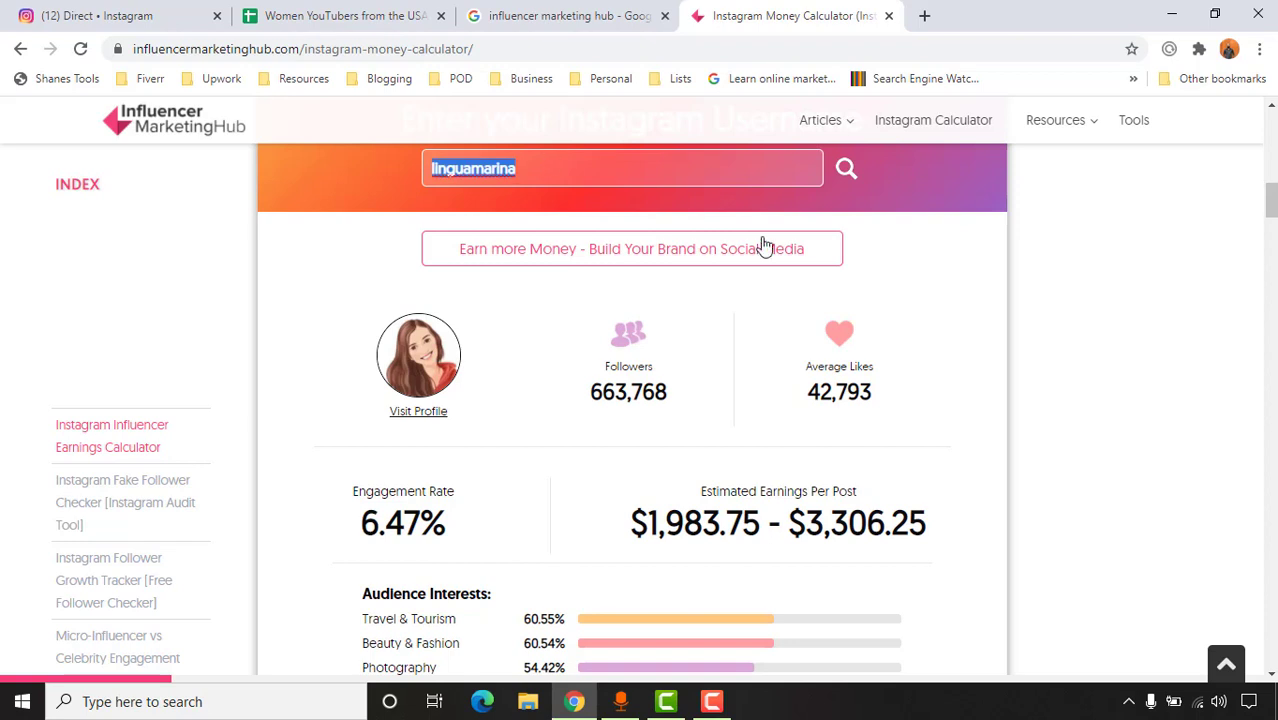
{"action": "key", "text": "ctrl+v"}
{"action": "left_click", "coordinate": [862, 175]}
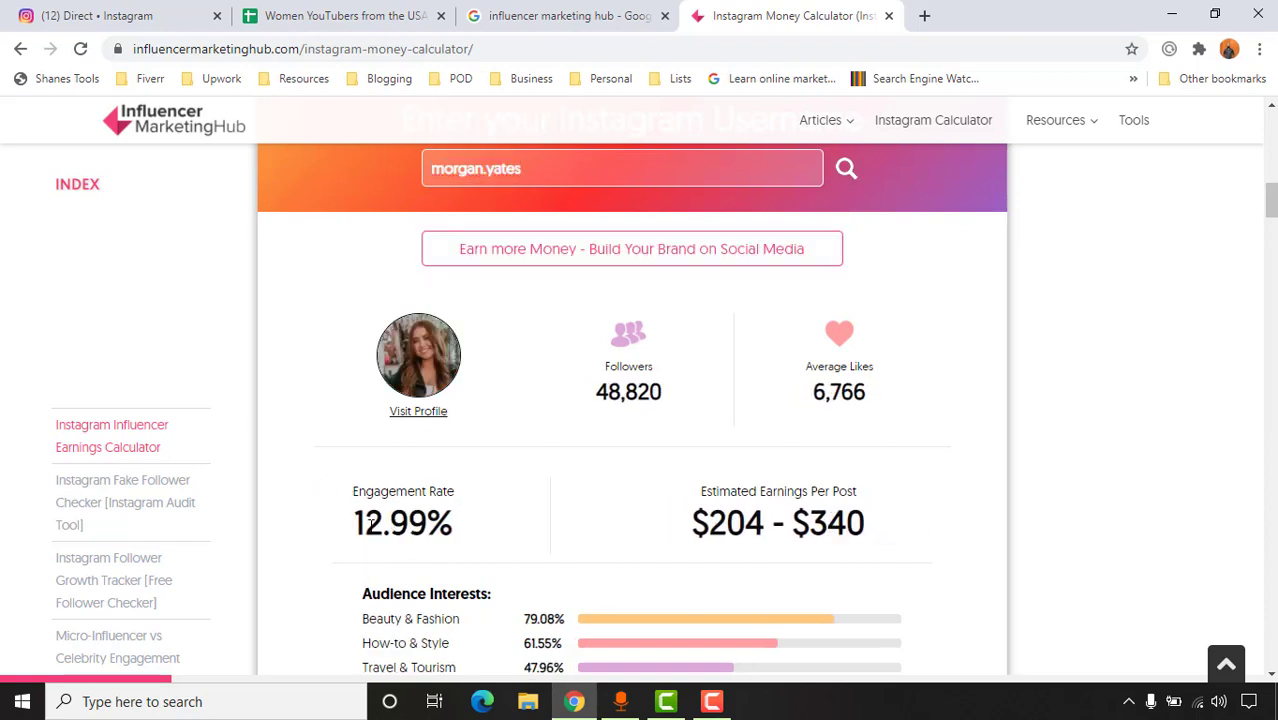
Copy the 13.89% engagement rate from the calculator results into E4 of the sheet
{"action": "left_click_drag", "start_coordinate": [362, 523], "coordinate": [447, 523]}
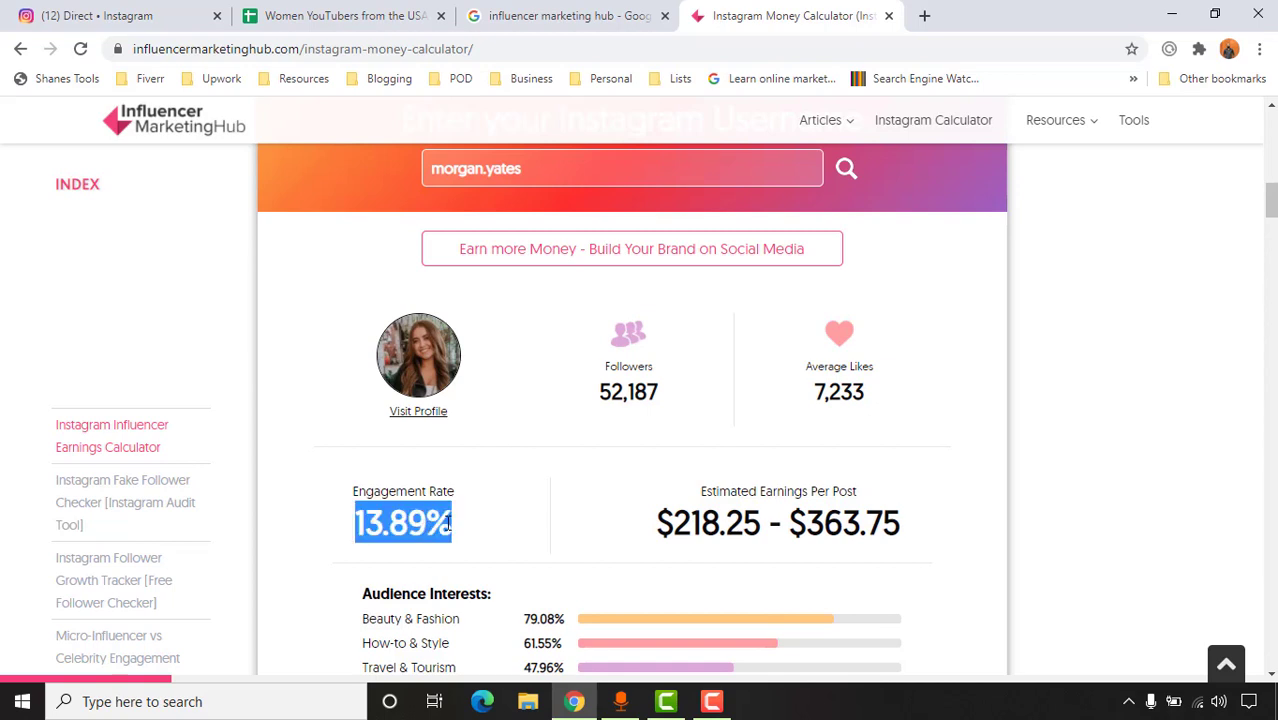
{"action": "right_click", "coordinate": [451, 523]}
{"action": "left_click", "coordinate": [468, 534]}
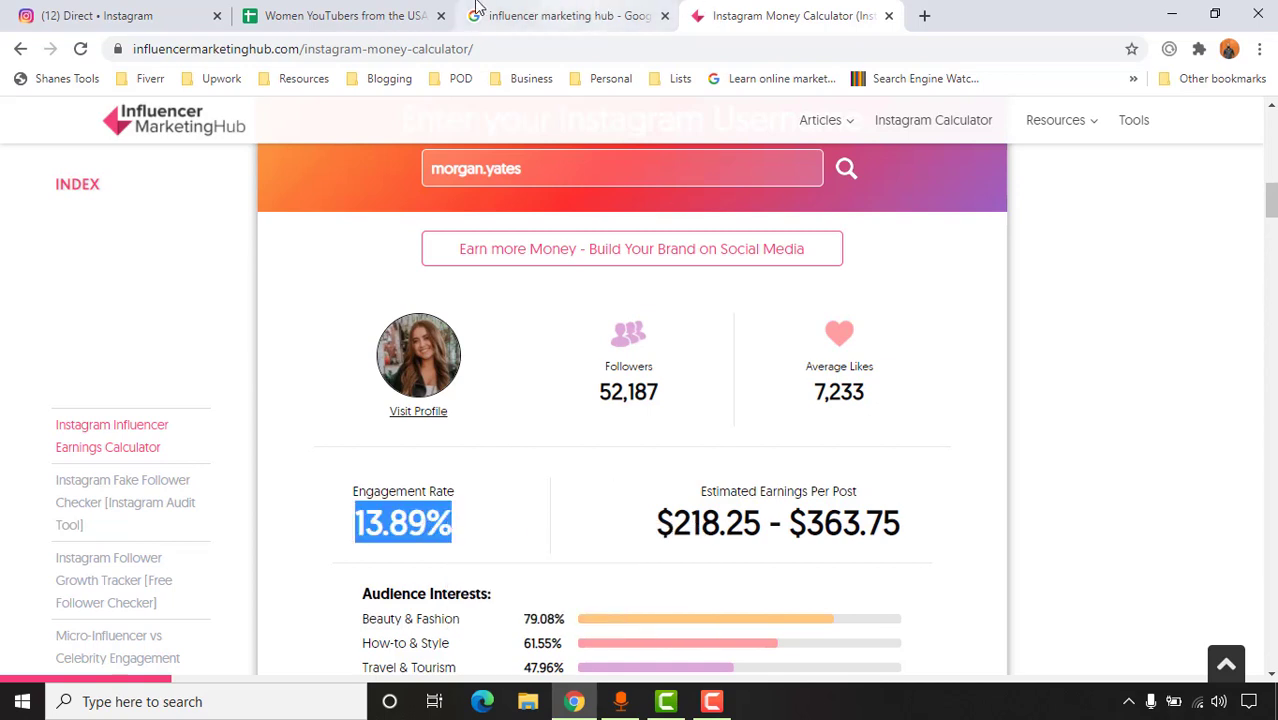
{"action": "key", "text": "ctrl+2"}
{"action": "left_click", "coordinate": [743, 312]}
{"action": "key", "text": "ctrl+v"}
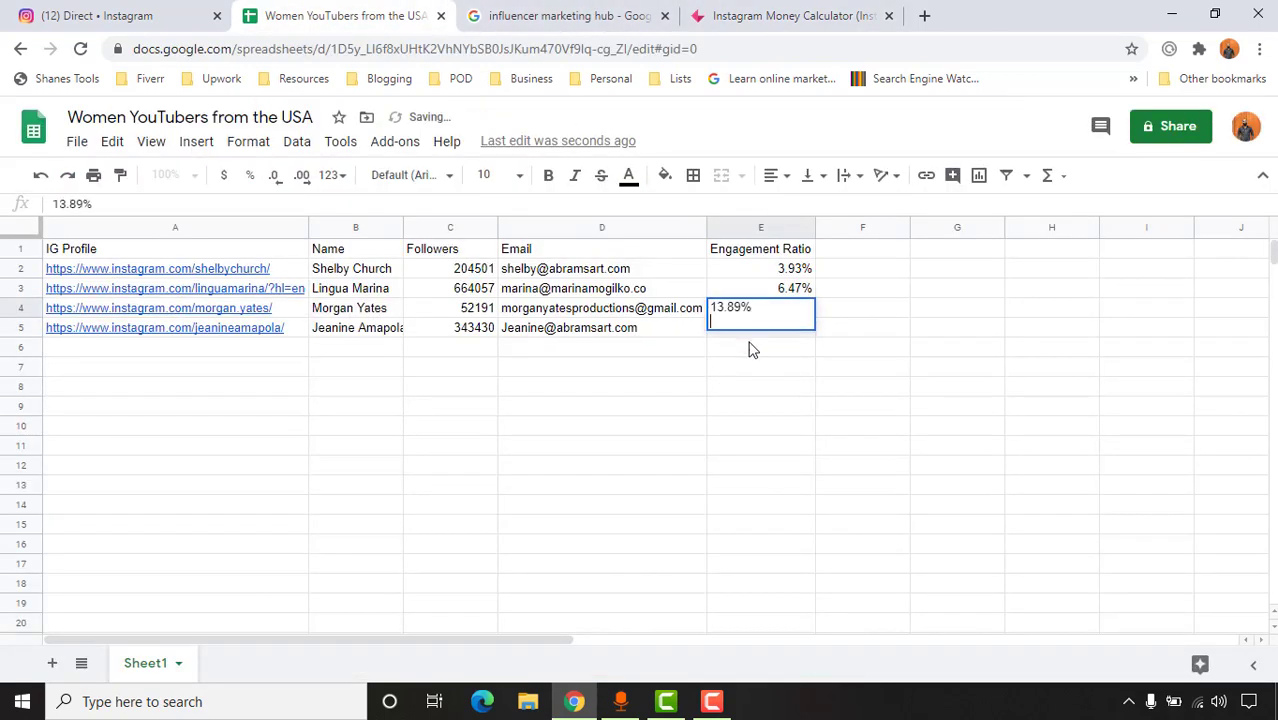
{"action": "left_click", "coordinate": [755, 350]}
{"action": "left_click", "coordinate": [730, 331]}
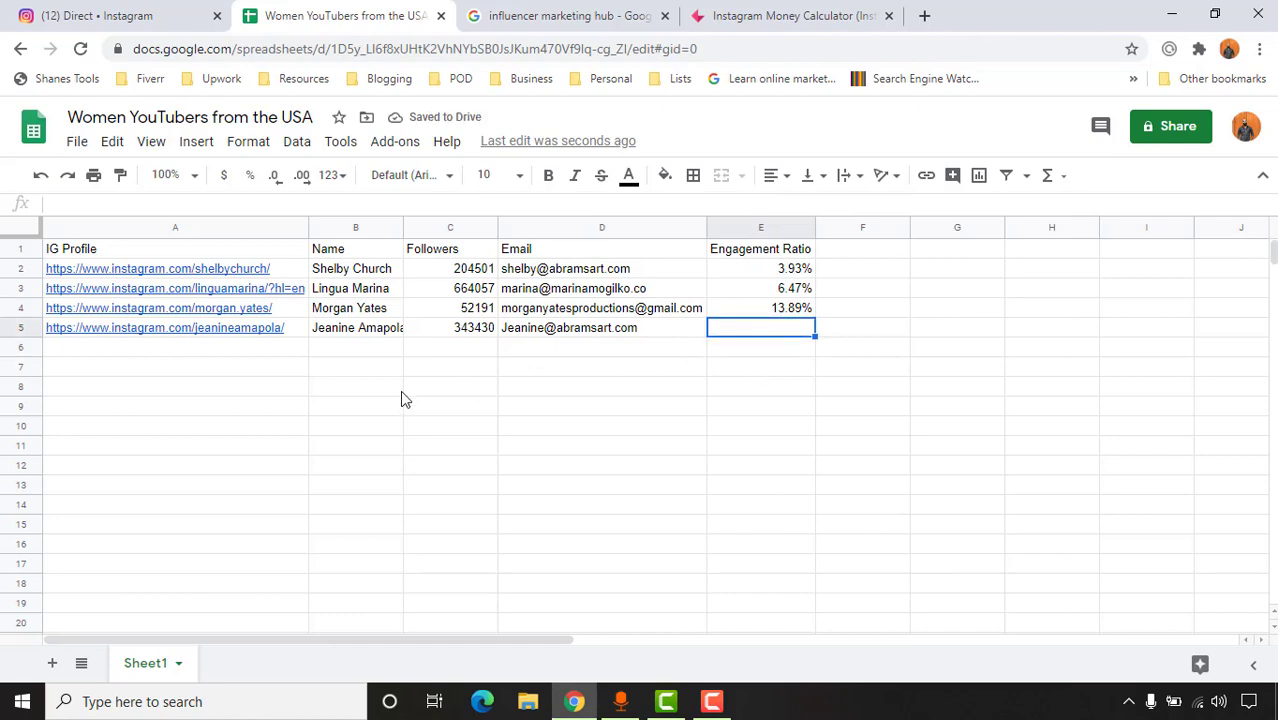
Copy the username jeanineamapola from A5 of the sheet and run the Instagram earnings calculator for it
{"action": "left_click", "coordinate": [240, 332]}
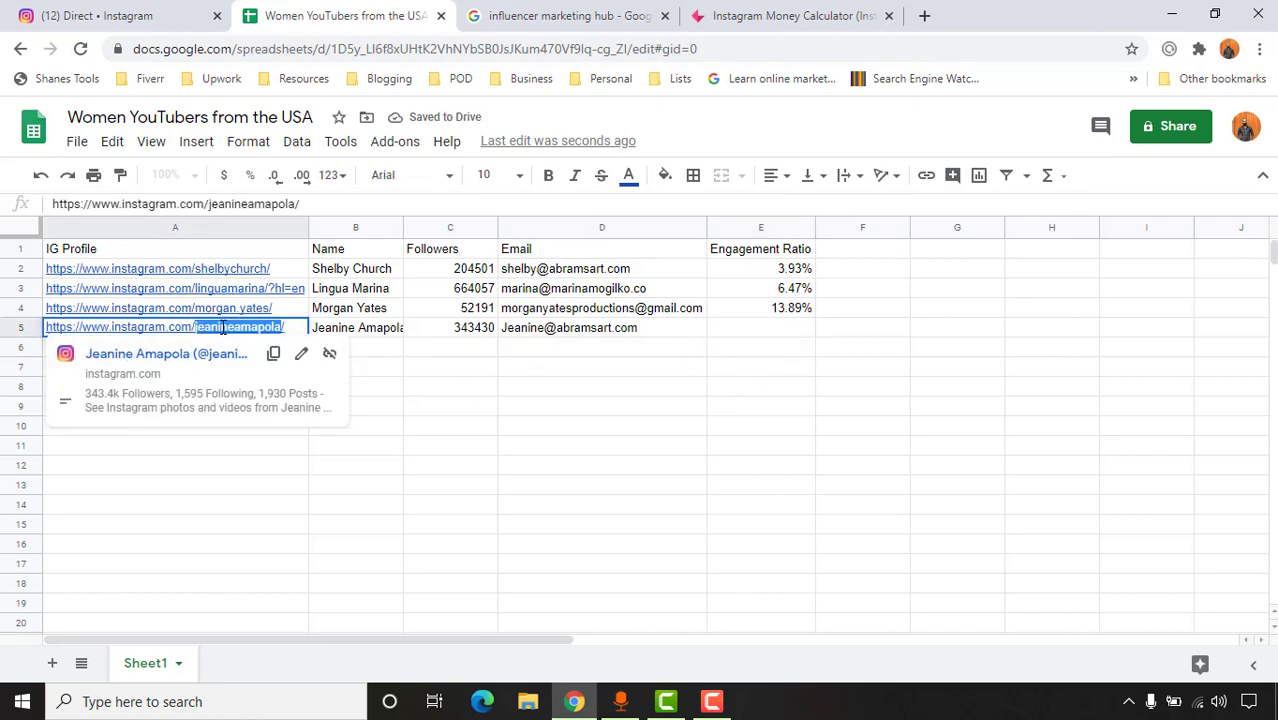
{"action": "left_click", "coordinate": [565, 16]}
{"action": "left_click", "coordinate": [790, 16]}
{"action": "double_click", "coordinate": [536, 168]}
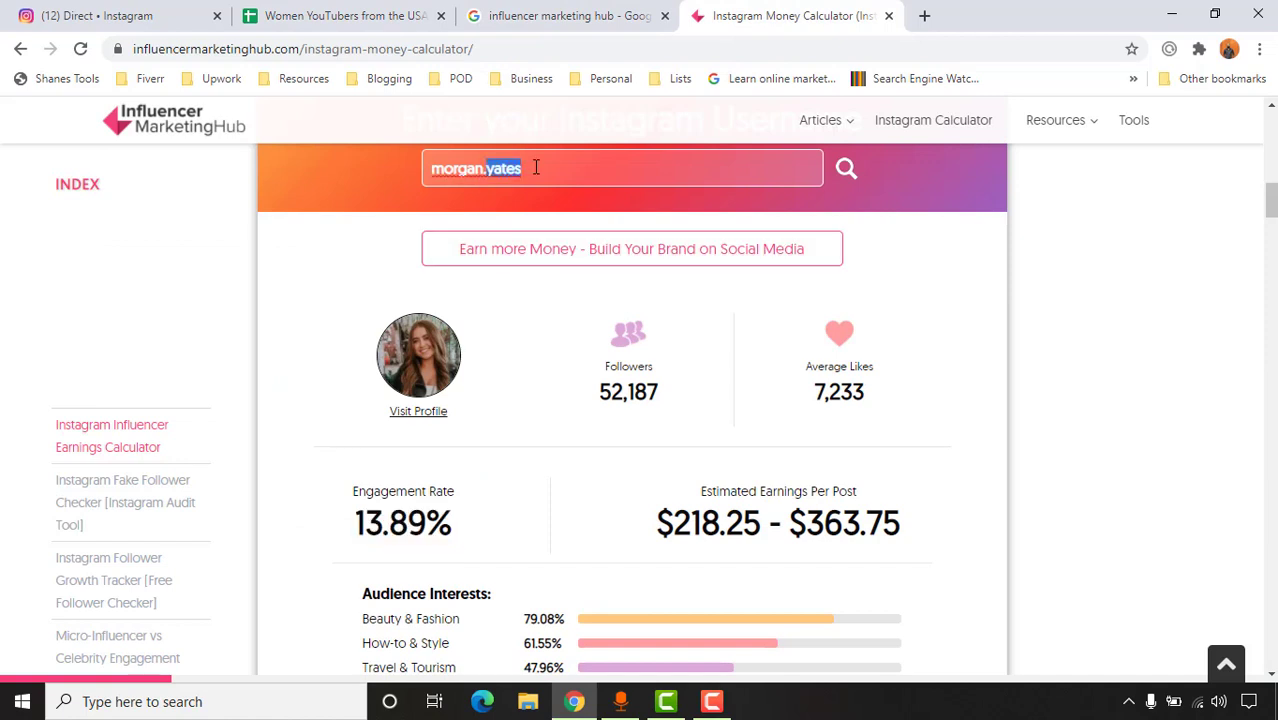
{"action": "key", "text": "ctrl+v"}
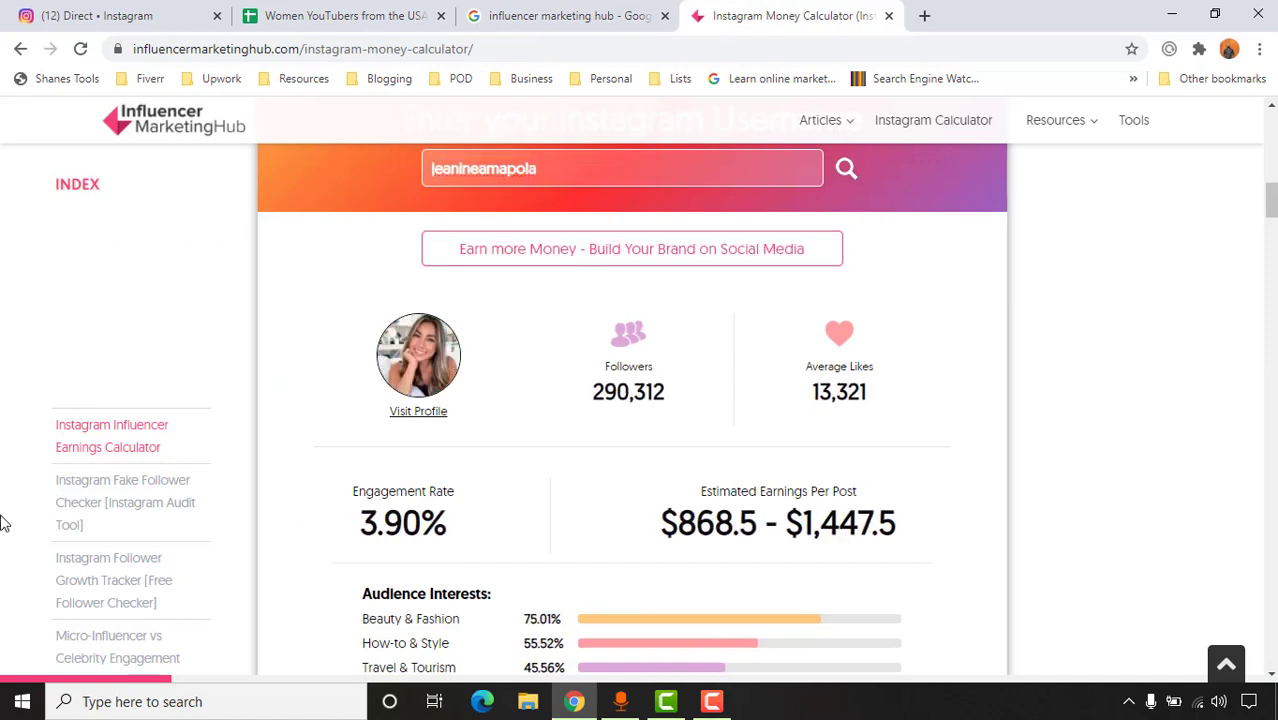
Copy the 4.61% engagement rate from the calculator results into E5 of the sheet
{"action": "left_click_drag", "start_coordinate": [360, 522], "coordinate": [452, 515]}
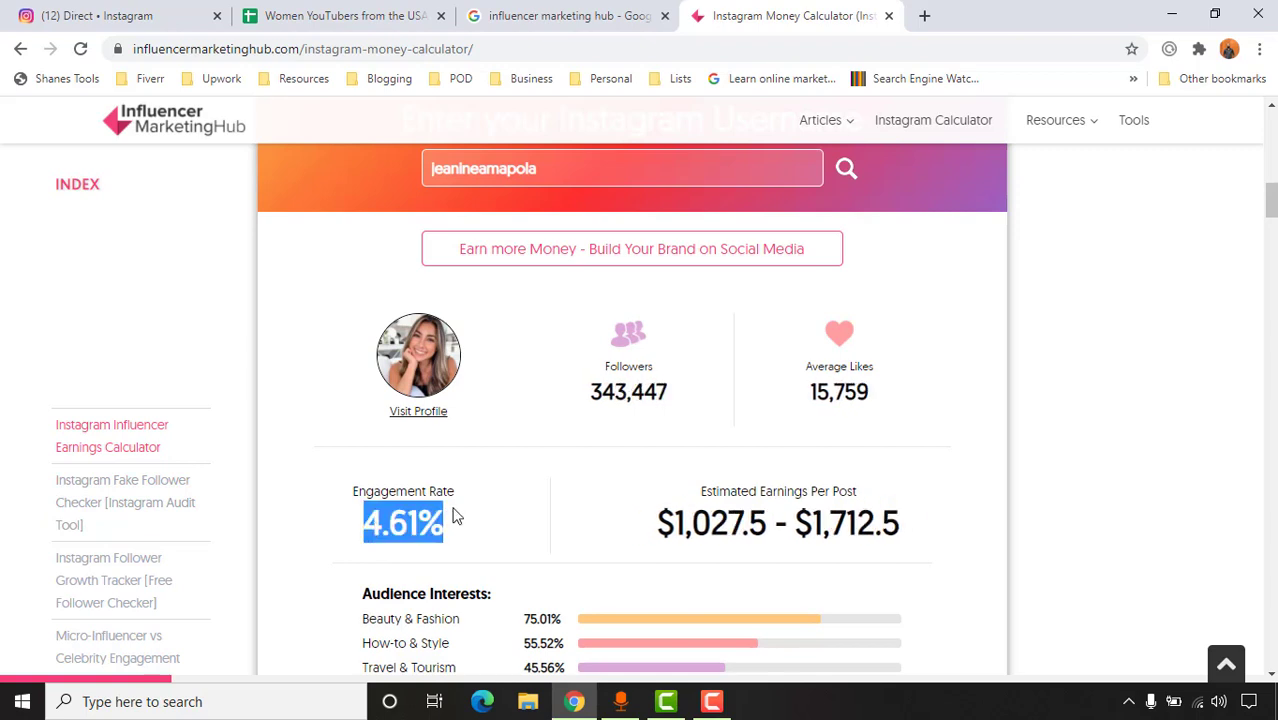
{"action": "right_click", "coordinate": [430, 522]}
{"action": "left_click", "coordinate": [462, 531]}
{"action": "left_click", "coordinate": [345, 15]}
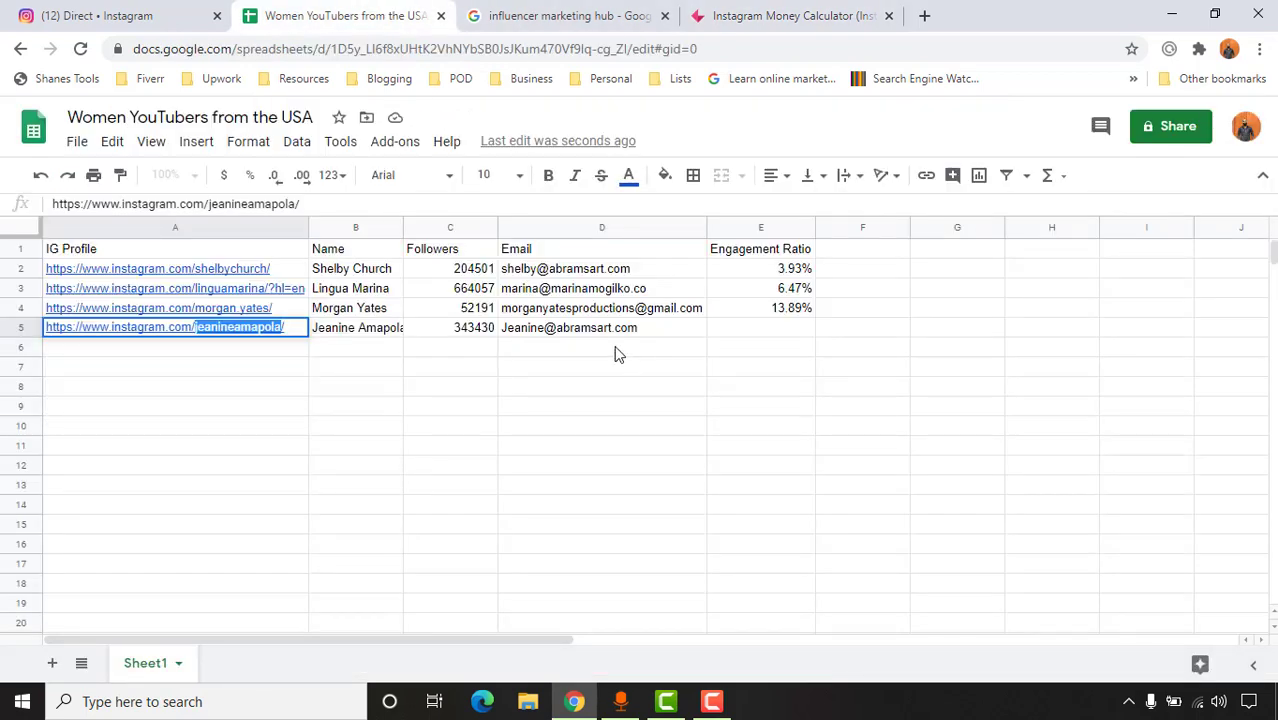
{"action": "left_click", "coordinate": [757, 336]}
{"action": "key", "text": "ctrl+v"}
{"action": "left_click", "coordinate": [770, 388]}
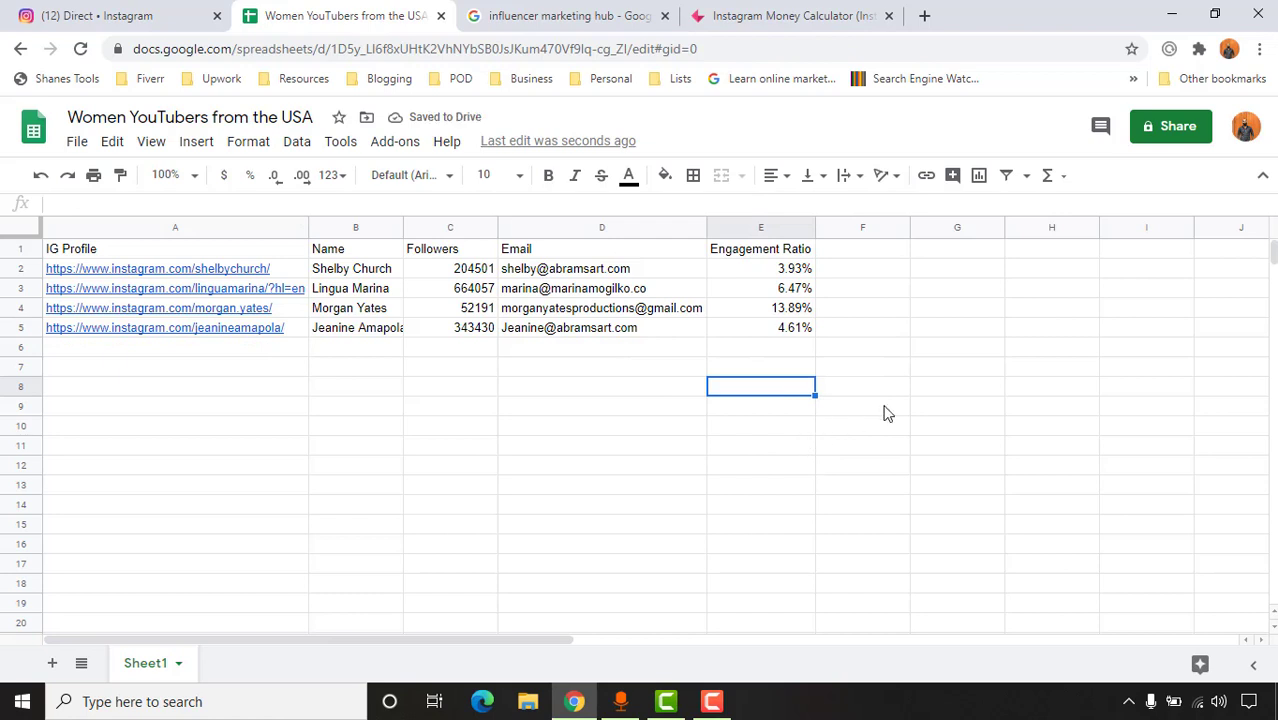
Check the sheet's sharing options, close them and revisit the Instagram message request about finding influencers
{"action": "left_click", "coordinate": [1196, 126]}
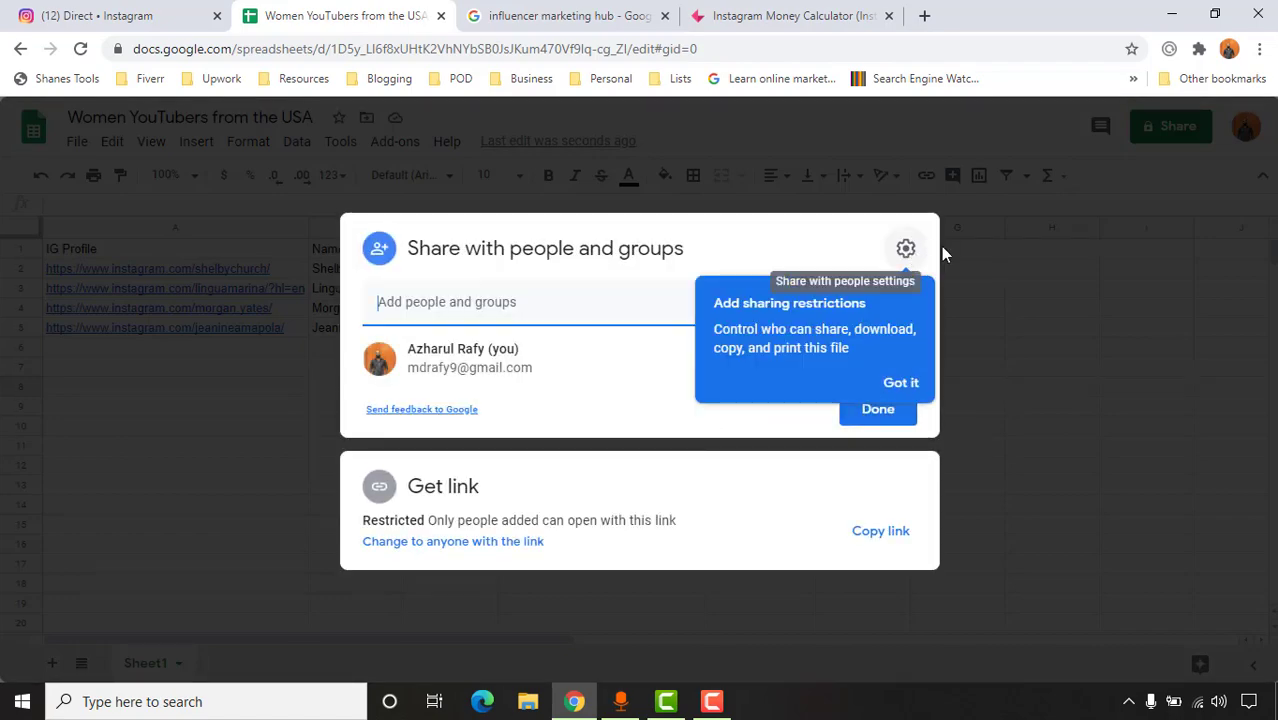
{"action": "left_click", "coordinate": [981, 256]}
{"action": "left_click", "coordinate": [508, 8]}
{"action": "left_click", "coordinate": [14, 12]}
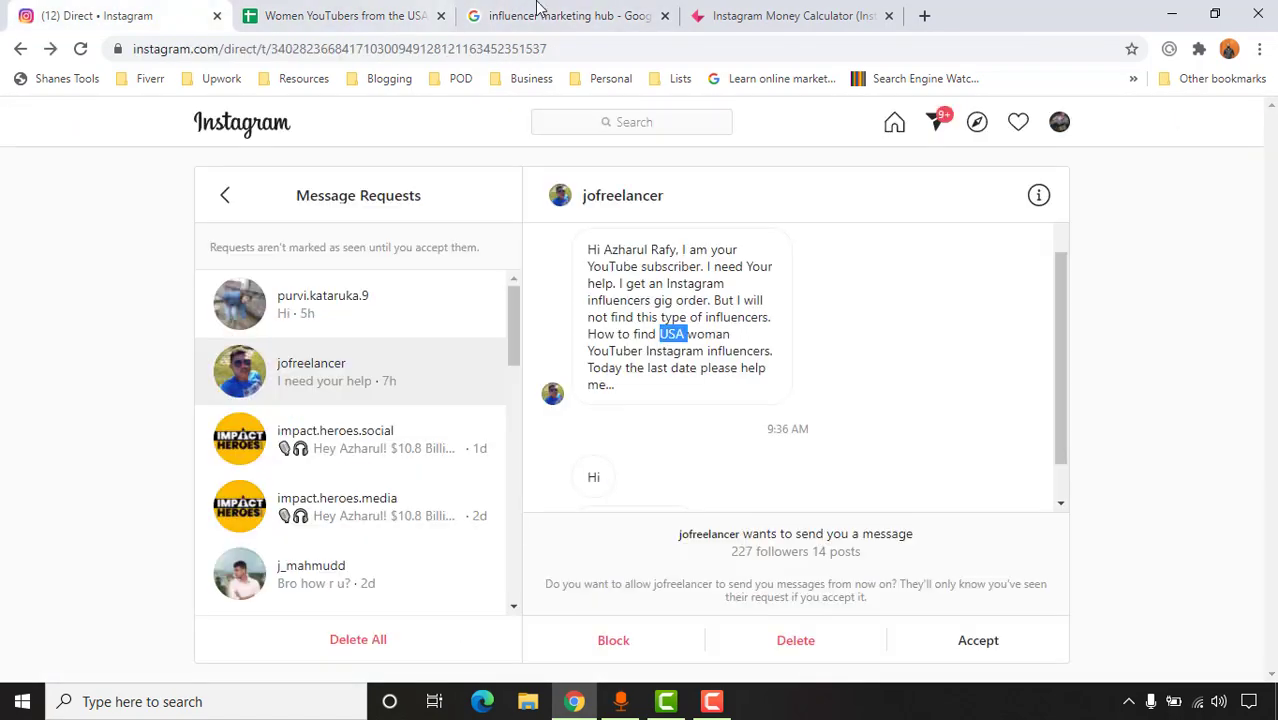
Load fiverr.com in place of the Google search results and close the Instagram Money Calculator page
{"action": "left_click", "coordinate": [557, 15]}
{"action": "left_click", "coordinate": [577, 49]}
{"action": "type", "text": "in"}
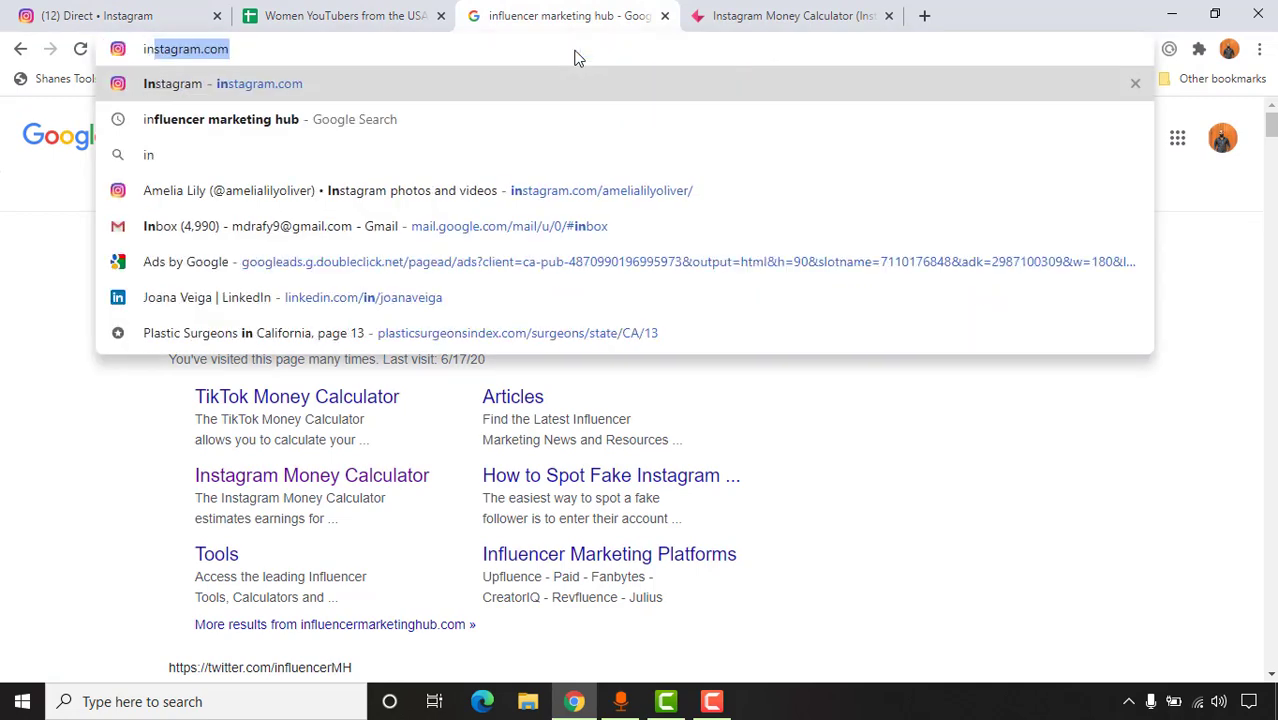
{"action": "key", "text": "BackSpace"}
{"action": "key", "text": "BackSpace"}
{"action": "key", "text": "BackSpace"}
{"action": "type", "text": "five"}
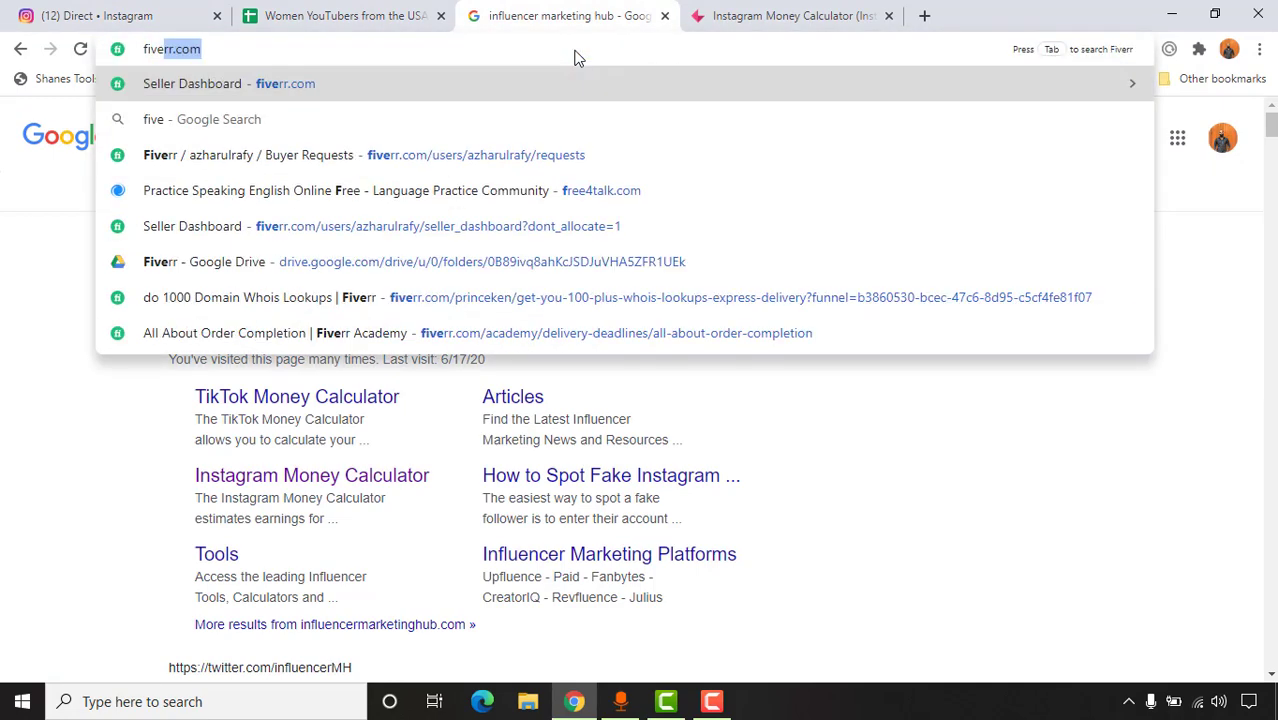
{"action": "key", "text": "Return"}
{"action": "left_click", "coordinate": [888, 15]}
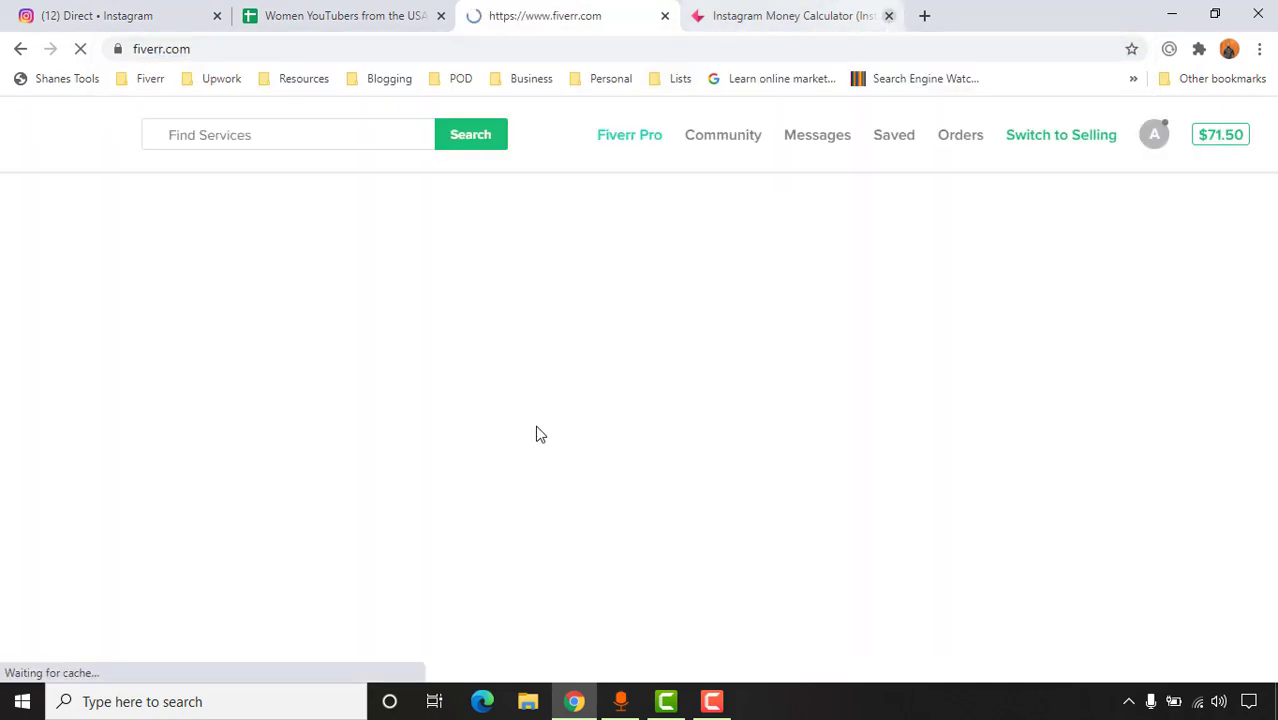
Open the recently viewed $15 gig "I will find best instagram influencer" on Fiverr and read its About This Gig description
{"action": "scroll", "coordinate": [328, 617], "scroll_direction": "down", "scroll_amount": 2}
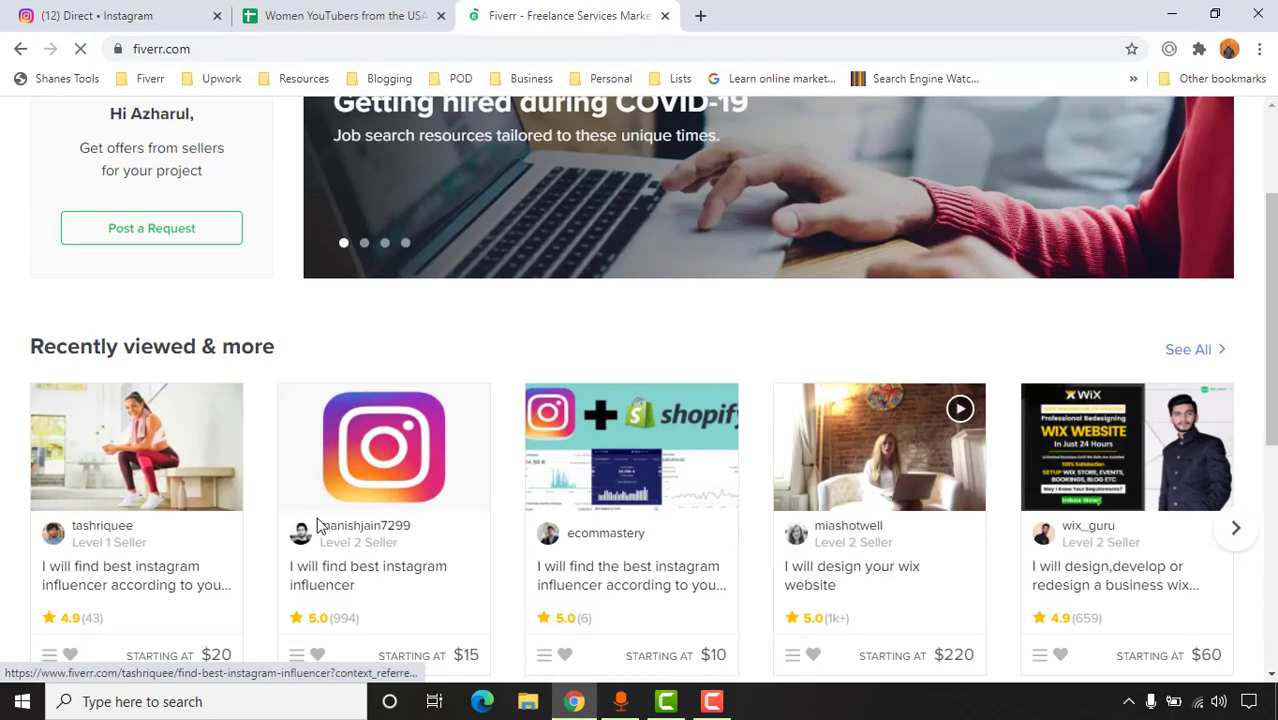
{"action": "left_click", "coordinate": [370, 575]}
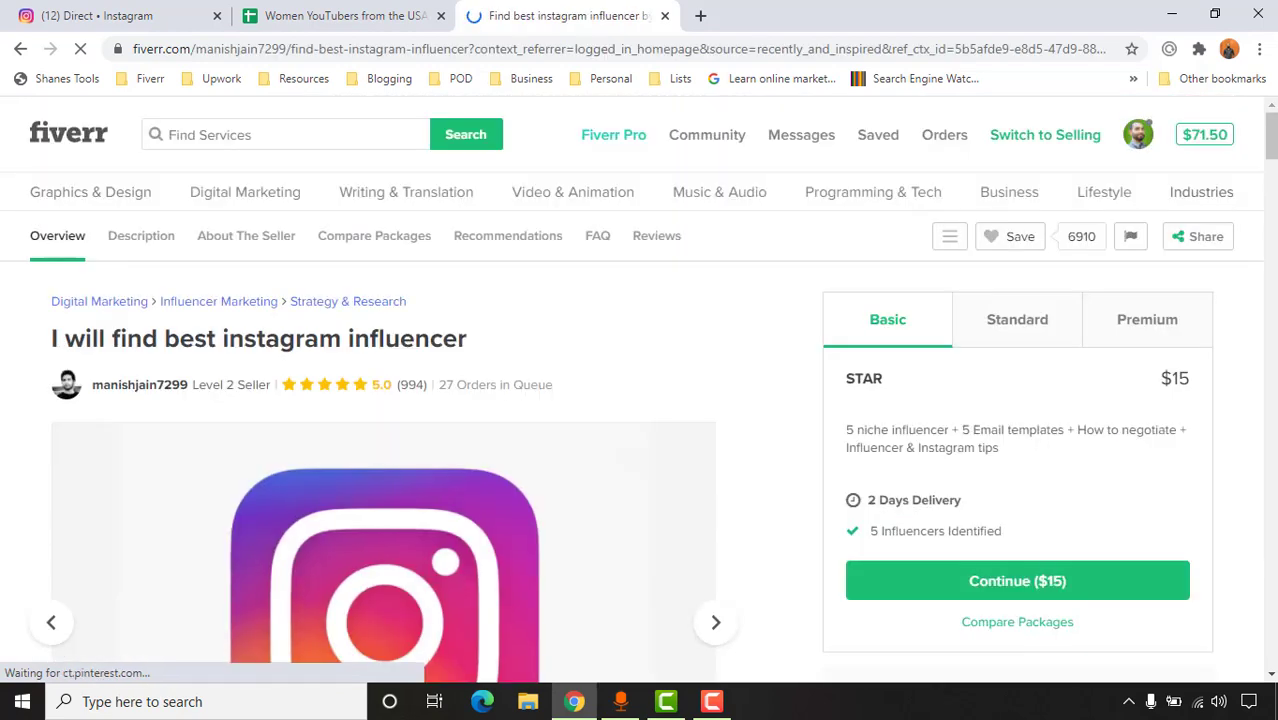
{"action": "scroll", "coordinate": [198, 458], "scroll_direction": "down", "scroll_amount": 8}
{"action": "scroll", "coordinate": [198, 458], "scroll_direction": "down", "scroll_amount": 3}
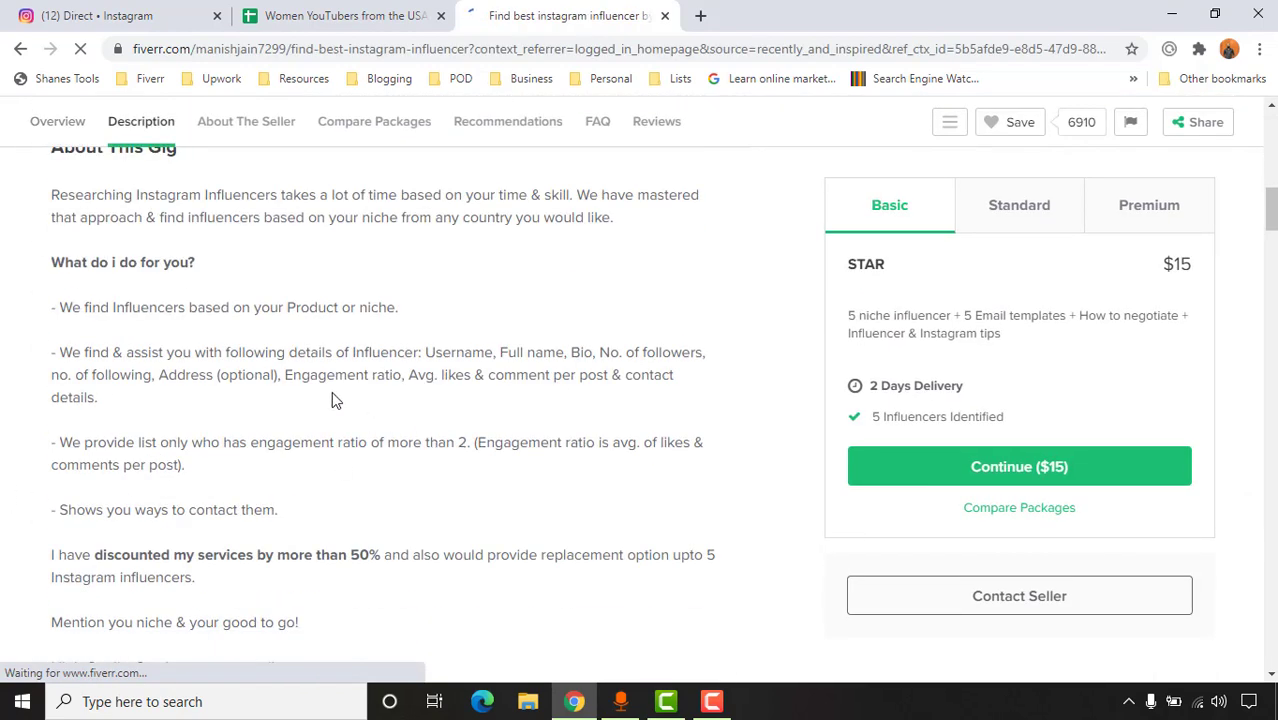
{"action": "scroll", "coordinate": [157, 568], "scroll_direction": "down", "scroll_amount": 7}
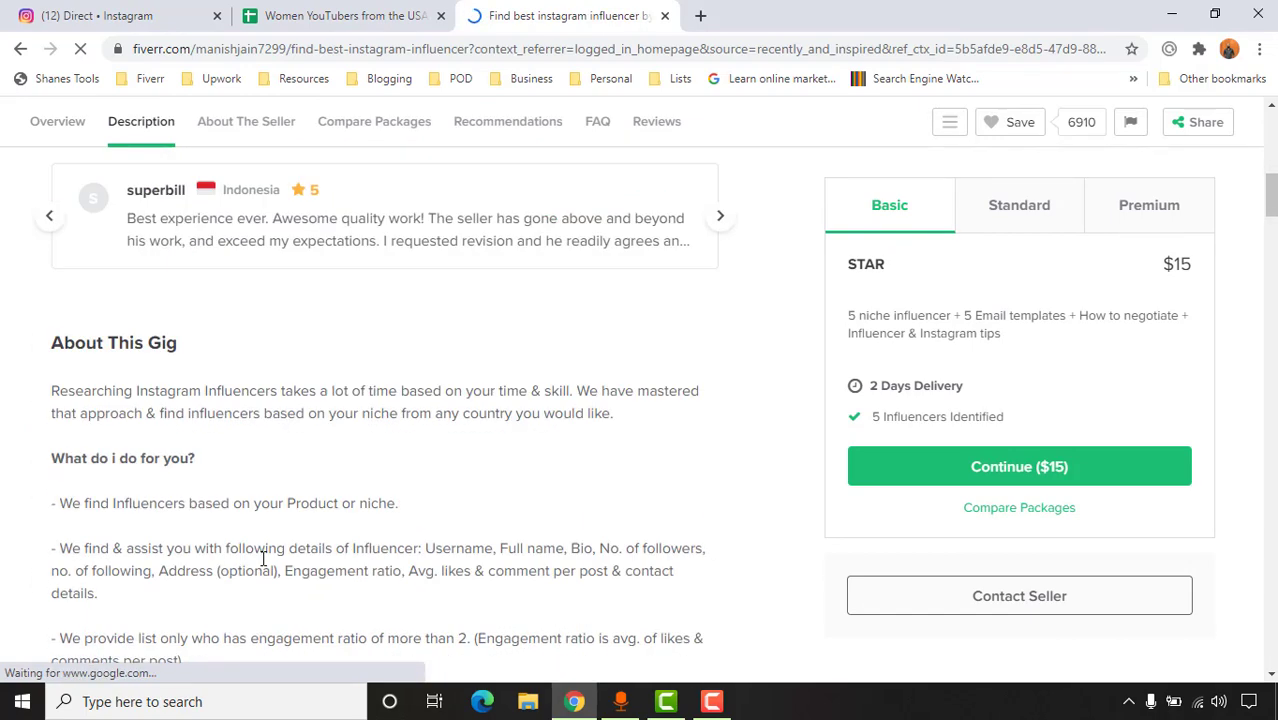
{"action": "scroll", "coordinate": [272, 543], "scroll_direction": "down", "scroll_amount": 1}
{"action": "scroll", "coordinate": [270, 541], "scroll_direction": "up", "scroll_amount": 2}
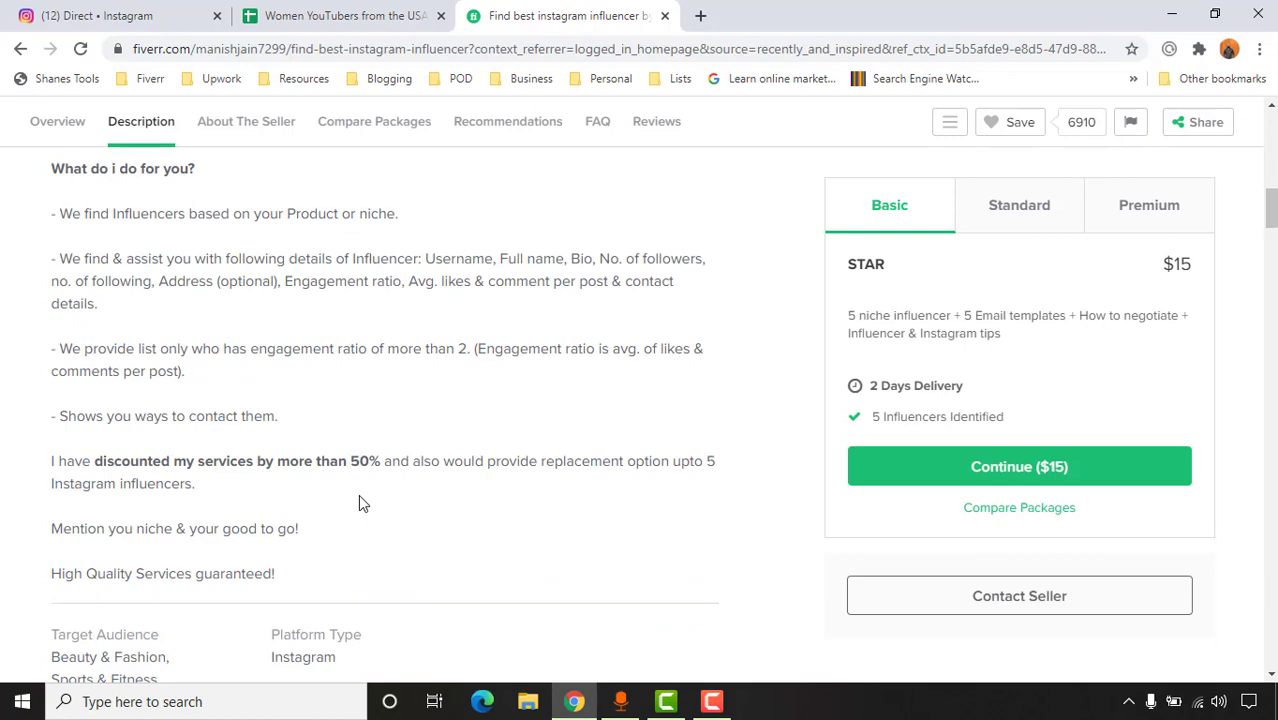
{"action": "scroll", "coordinate": [302, 513], "scroll_direction": "up", "scroll_amount": 6}
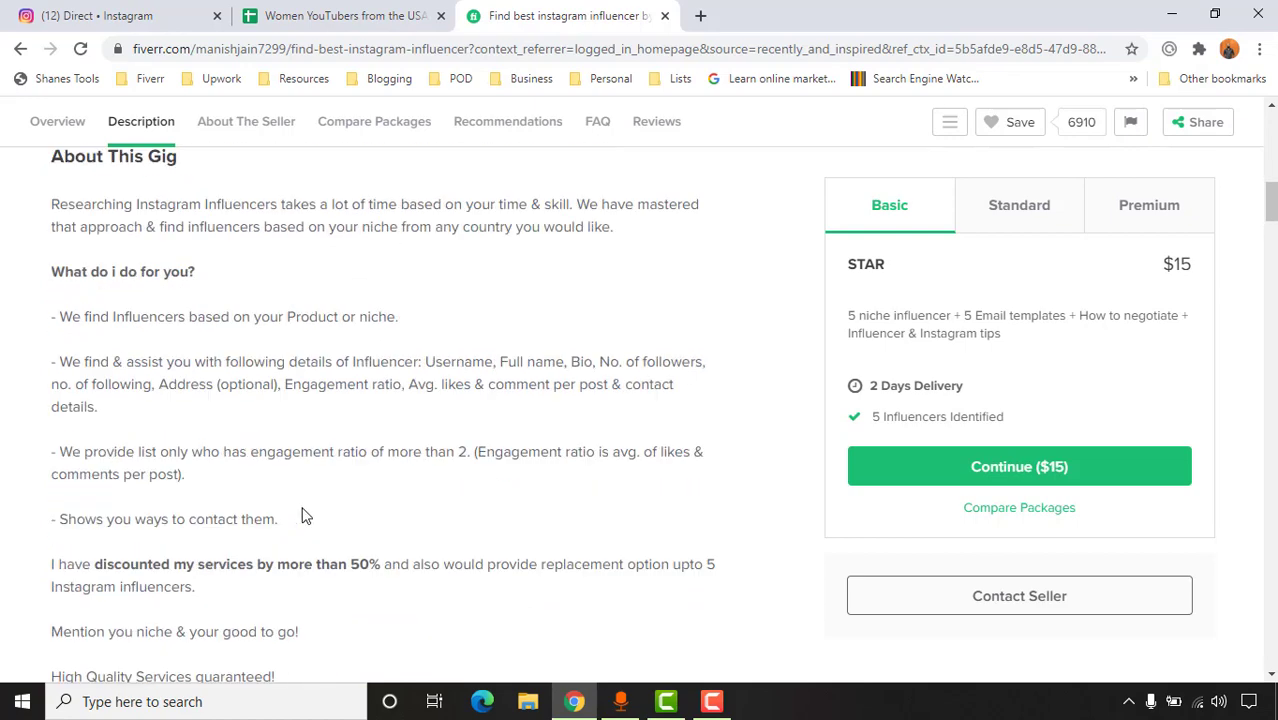
Review the gig's overview, gallery and About This Gig section for the influencer details and engagement ratio it offers
{"action": "scroll", "coordinate": [265, 522], "scroll_direction": "up", "scroll_amount": 5}
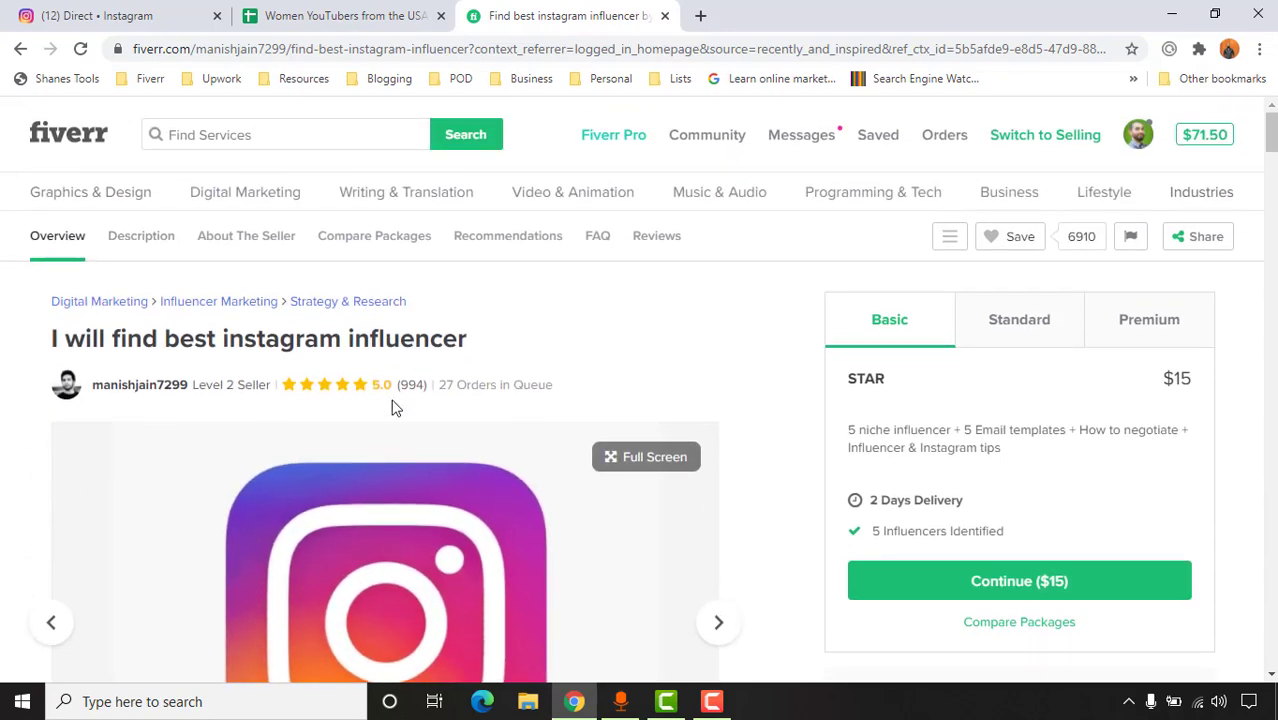
{"action": "scroll", "coordinate": [422, 448], "scroll_direction": "down", "scroll_amount": 5}
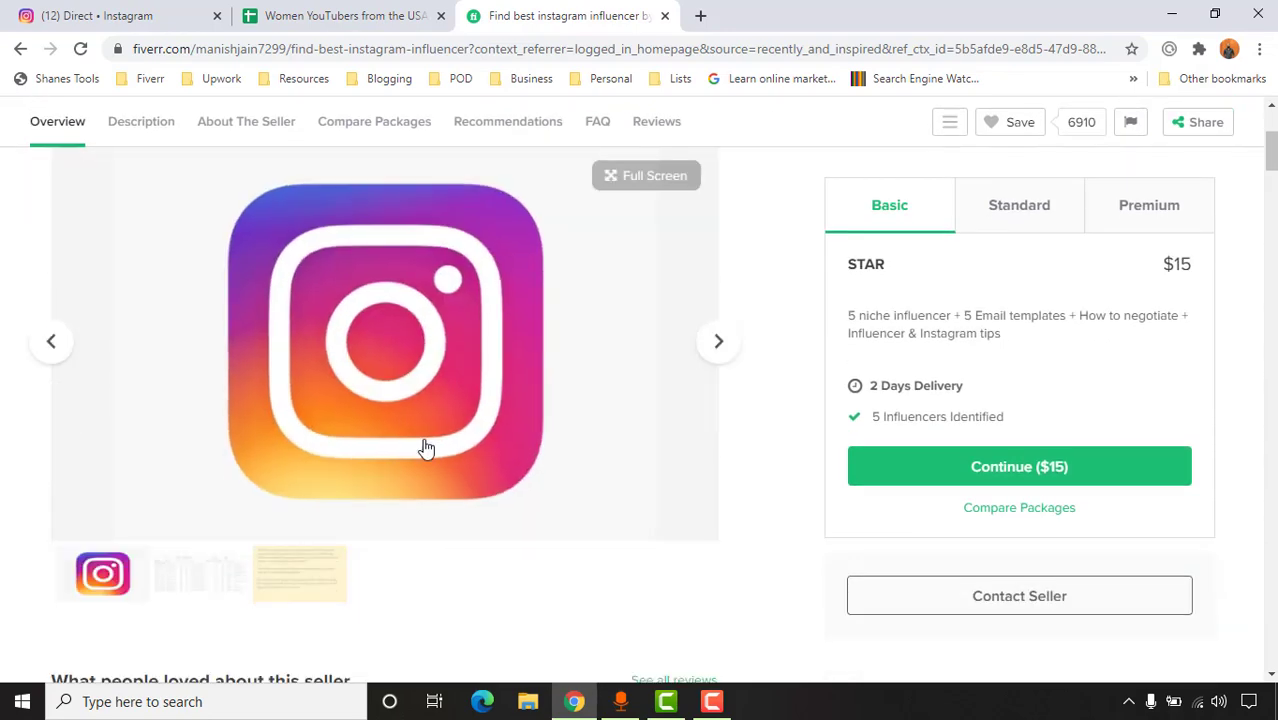
{"action": "scroll", "coordinate": [467, 451], "scroll_direction": "down", "scroll_amount": 3}
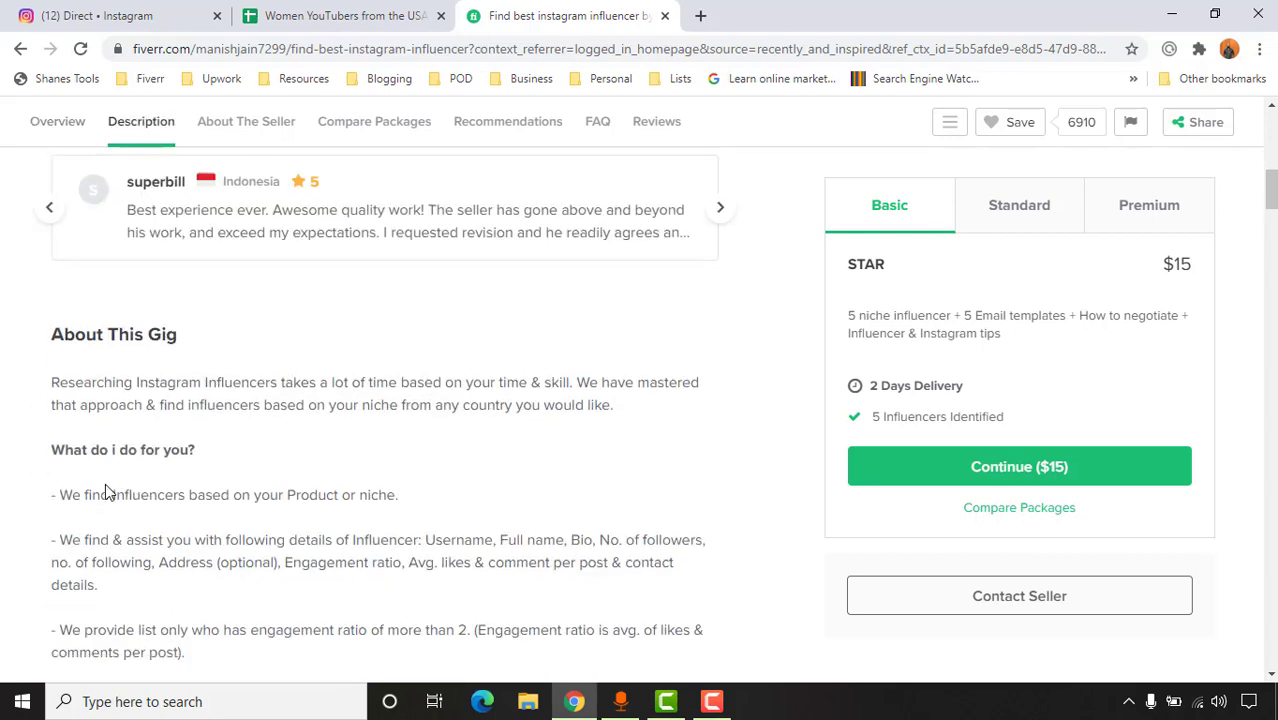
{"action": "scroll", "coordinate": [105, 487], "scroll_direction": "down", "scroll_amount": 3}
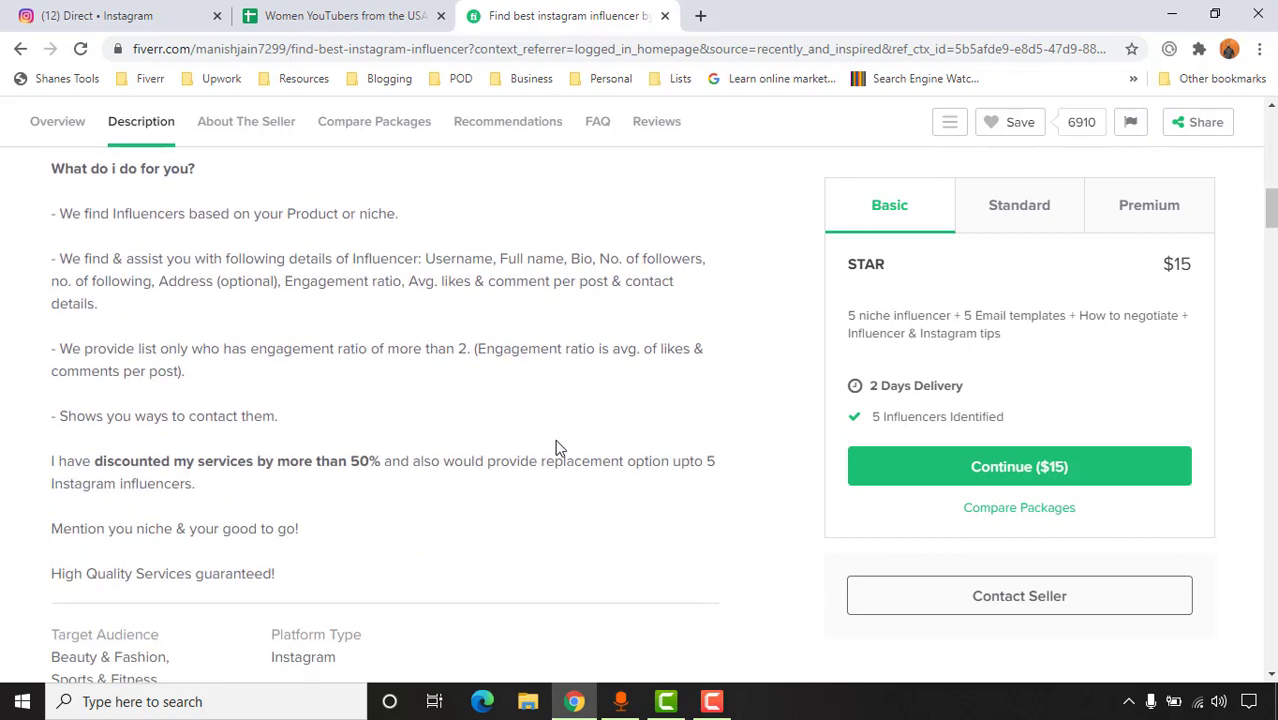
{"action": "scroll", "coordinate": [558, 447], "scroll_direction": "up", "scroll_amount": 10}
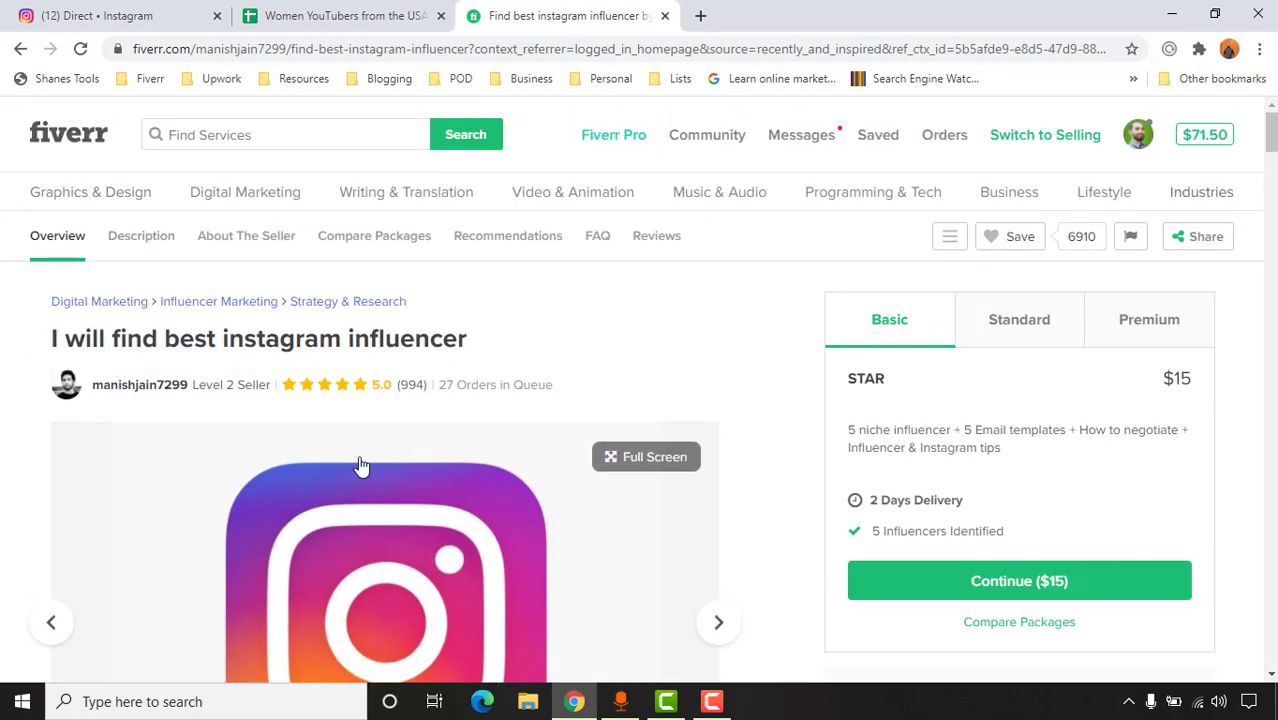
Open YouTube in a new tab, search for the freelancing instructor by name and open the matching channel
{"action": "left_click", "coordinate": [700, 15]}
{"action": "type", "text": "you"}
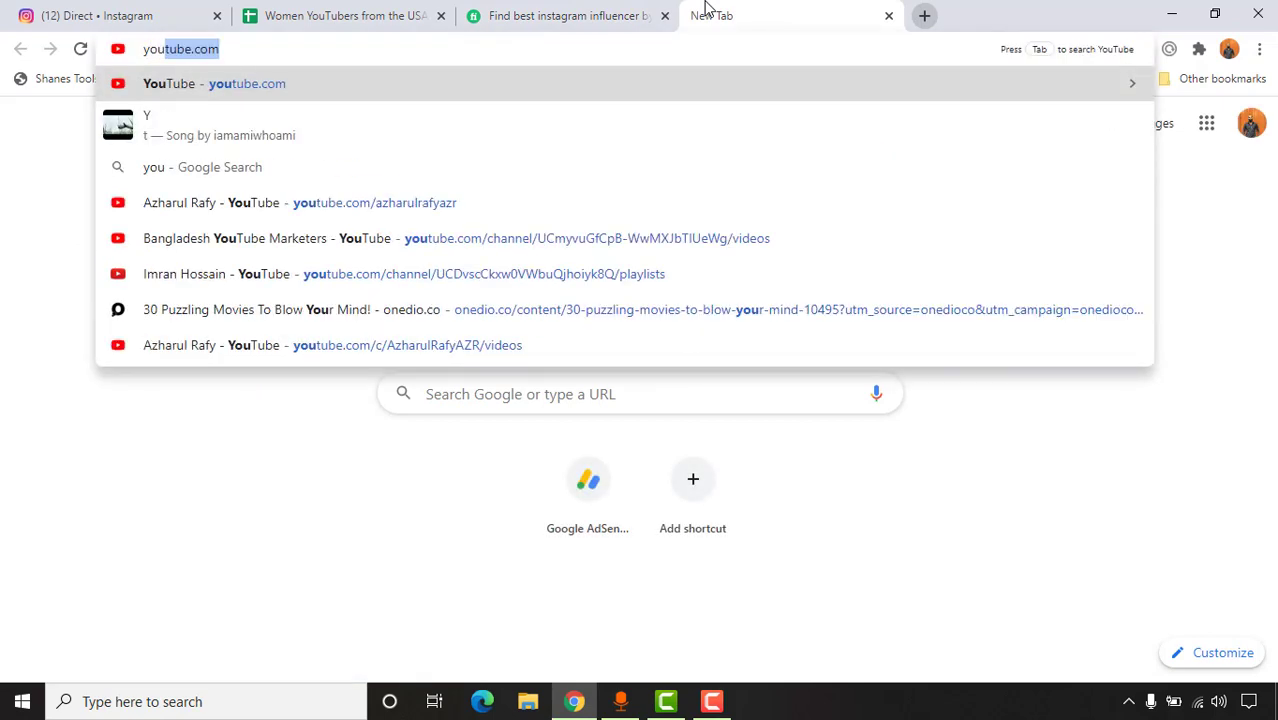
{"action": "key", "text": "Return"}
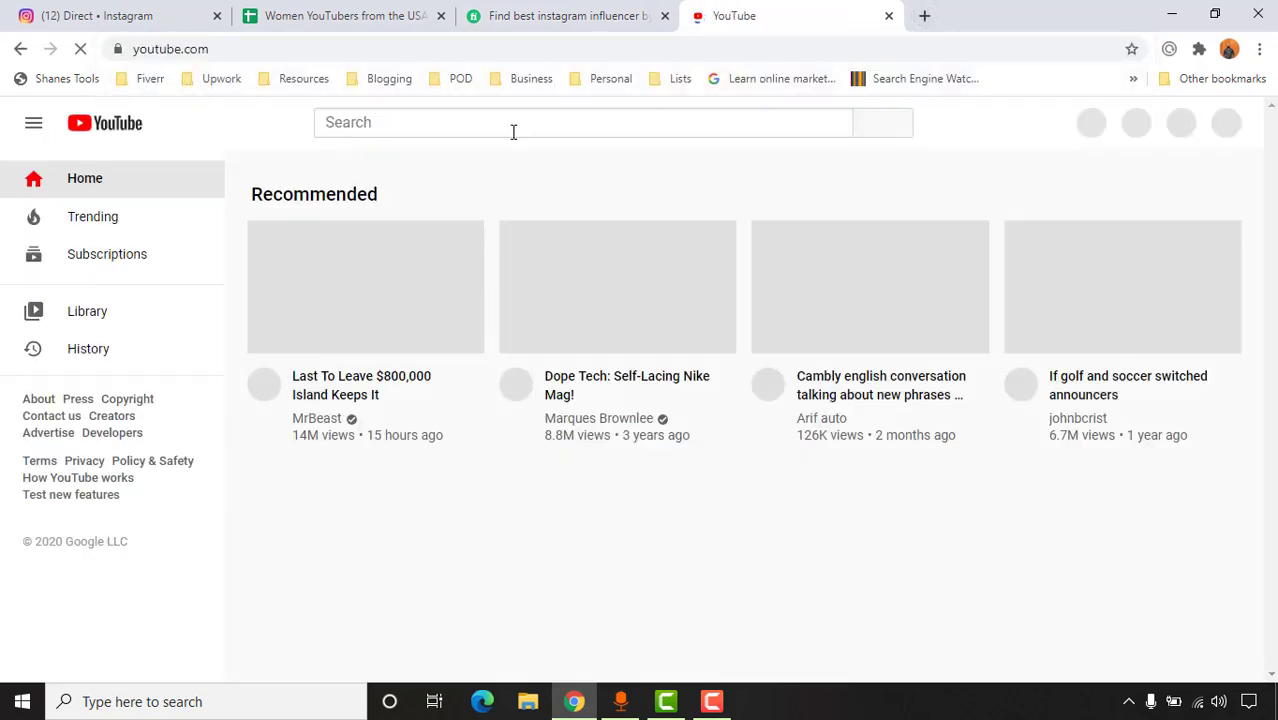
{"action": "left_click", "coordinate": [513, 131]}
{"action": "type", "text": "azharul rafy"}
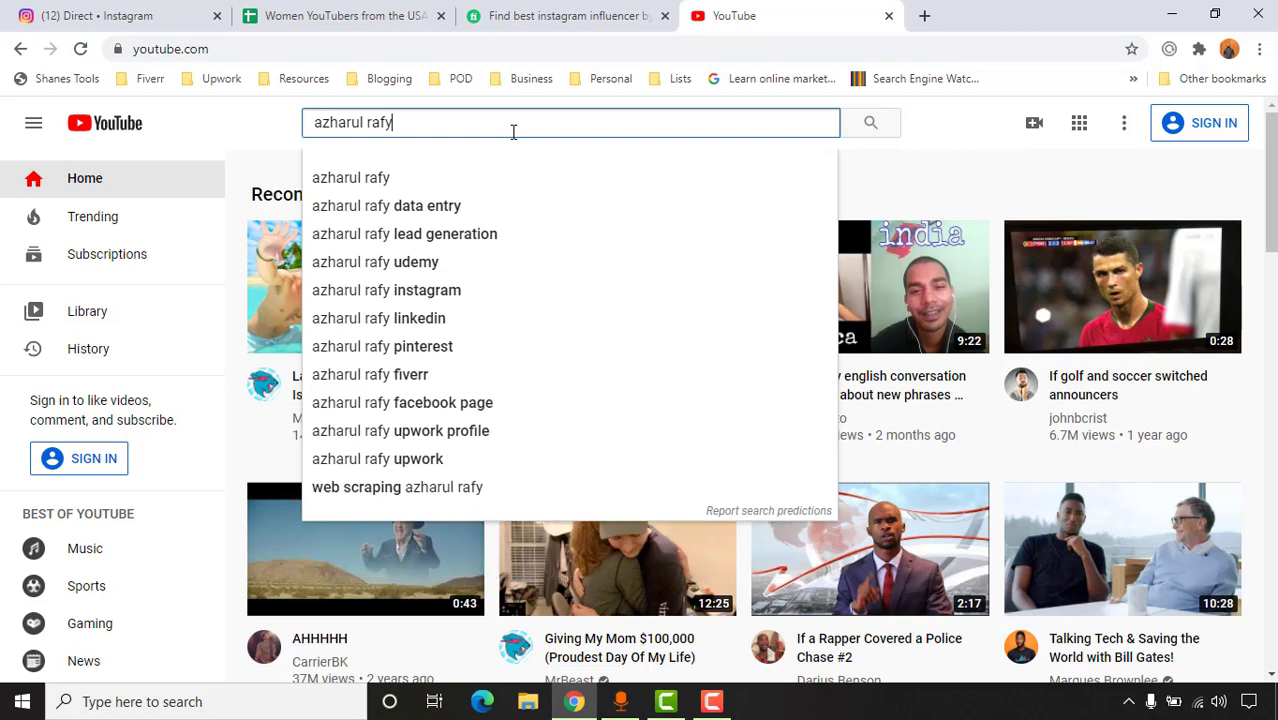
{"action": "key", "text": "Return"}
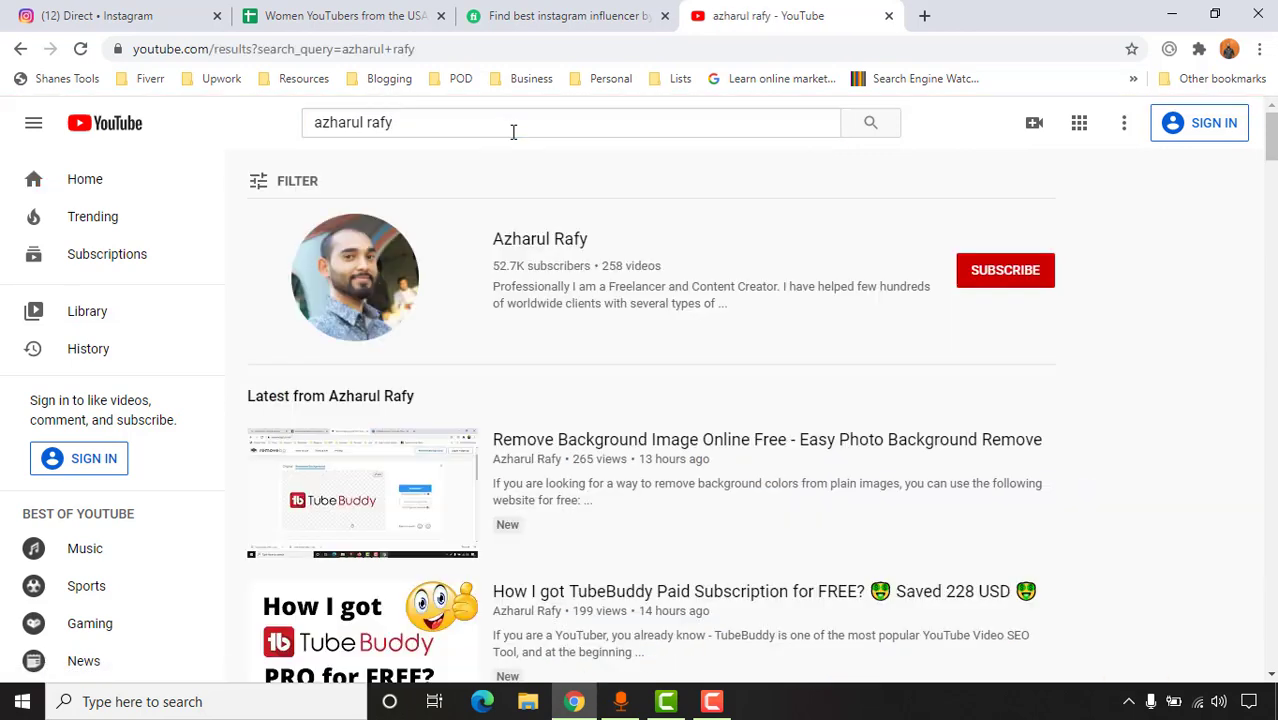
{"action": "left_click", "coordinate": [535, 240]}
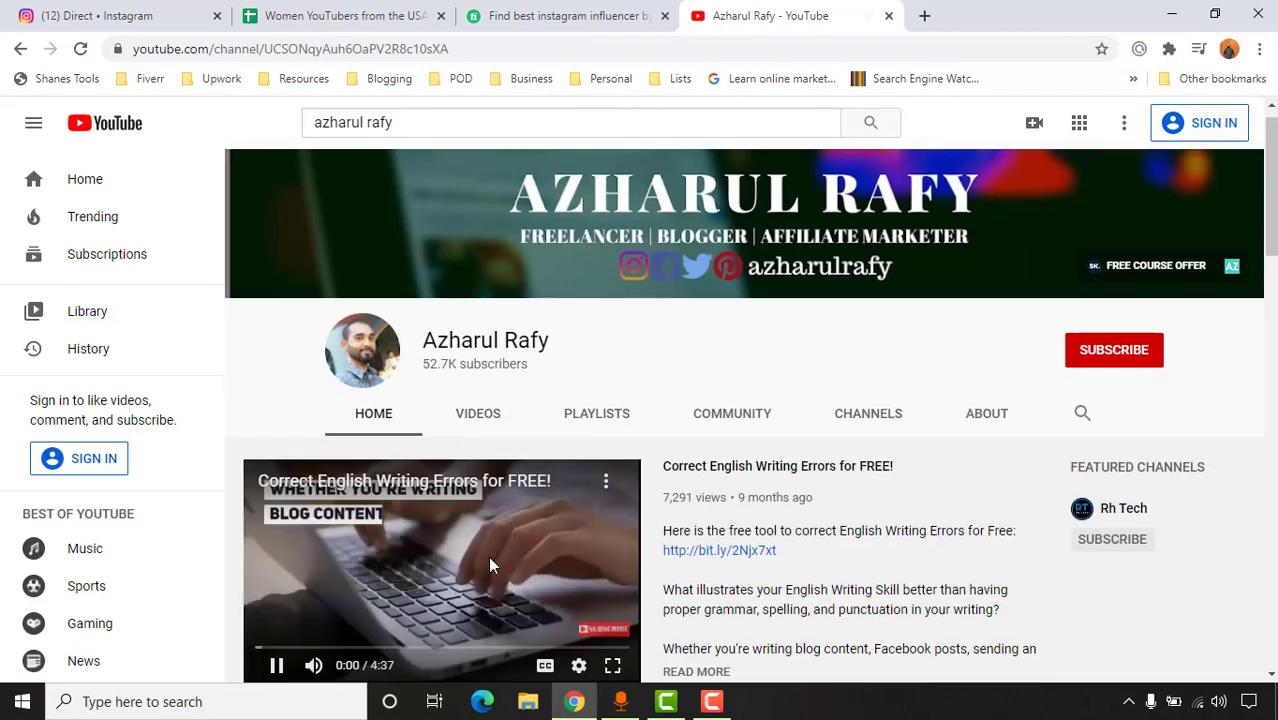
Pause the channel's featured video and play the "Make Money on Fiverr Tutorials" playlist from the channel's playlists
{"action": "left_click", "coordinate": [488, 566]}
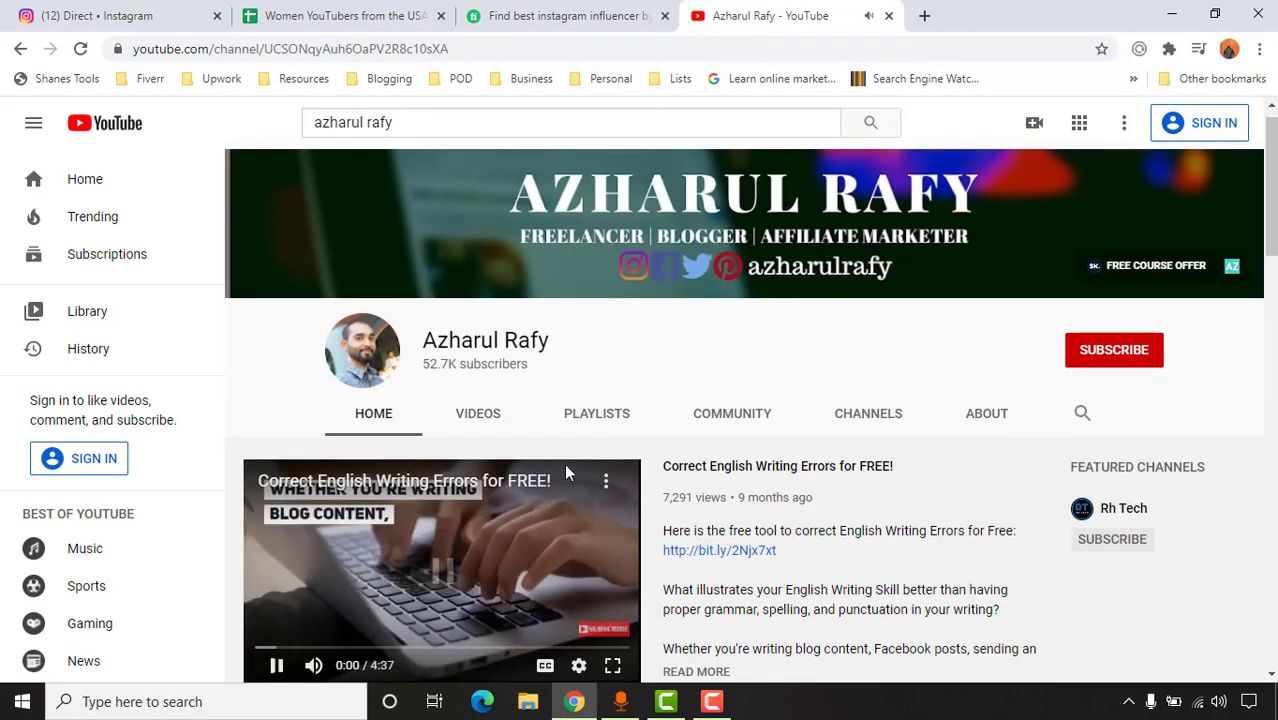
{"action": "left_click", "coordinate": [603, 420]}
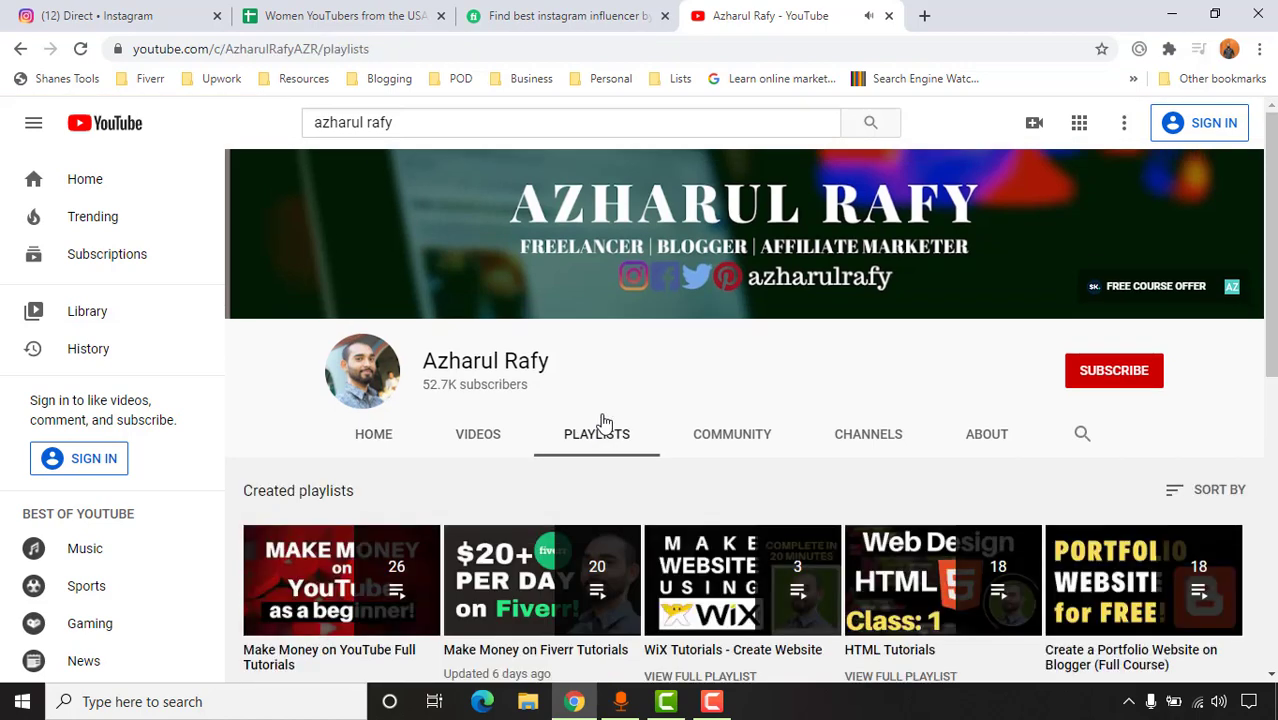
{"action": "scroll", "coordinate": [725, 386], "scroll_direction": "down", "scroll_amount": 2}
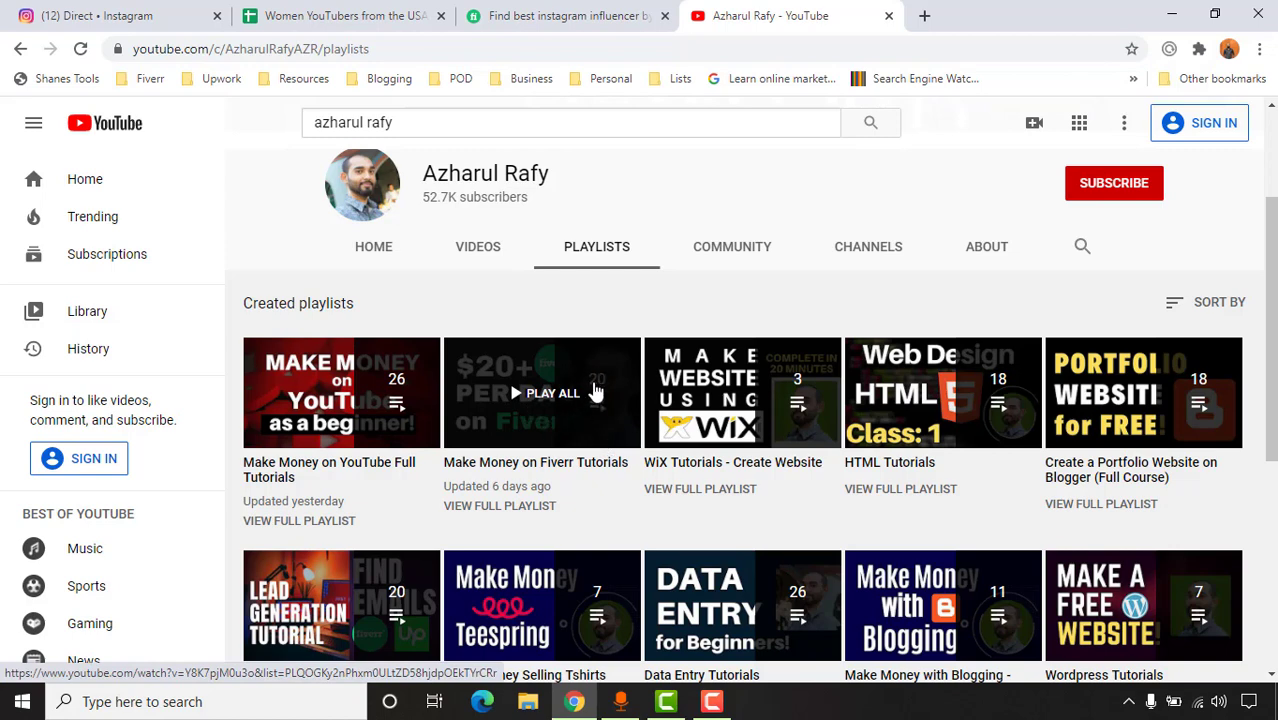
{"action": "left_click", "coordinate": [594, 392]}
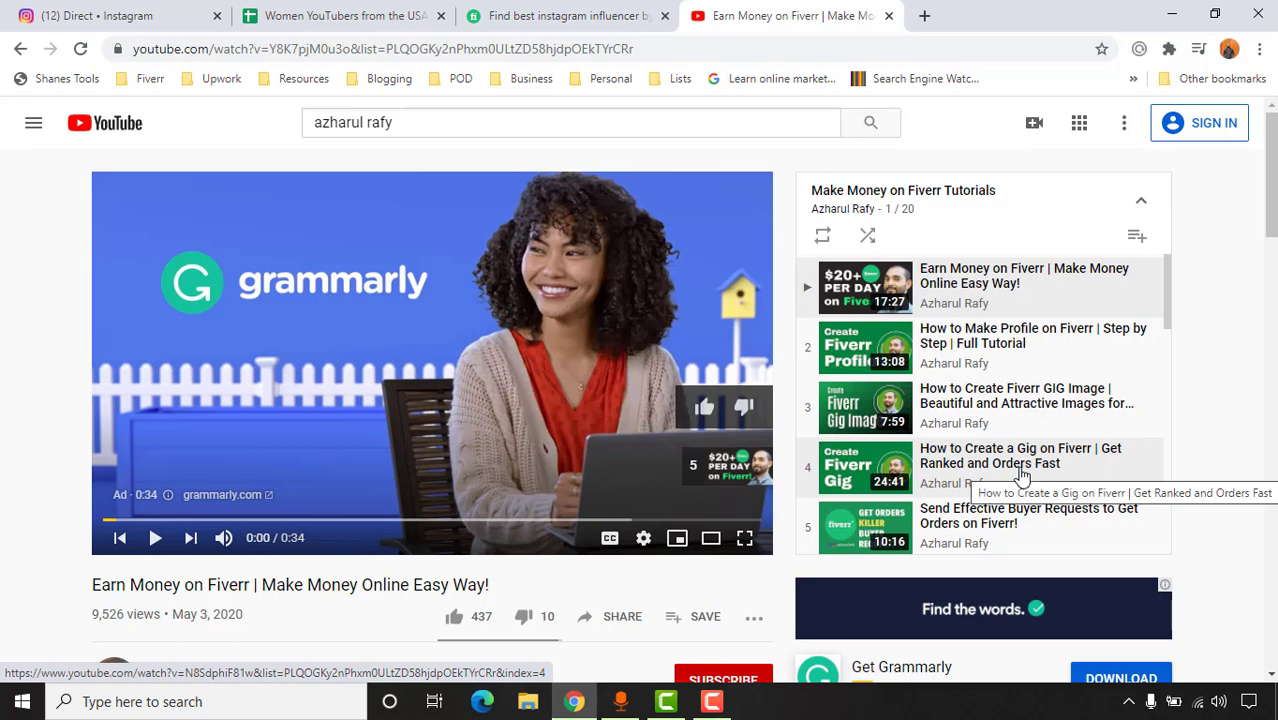
Look through the videos in the Fiverr tutorials playlist, then return to the "I will find best instagram influencer" gig
{"action": "scroll", "coordinate": [1018, 479], "scroll_direction": "down", "scroll_amount": 1}
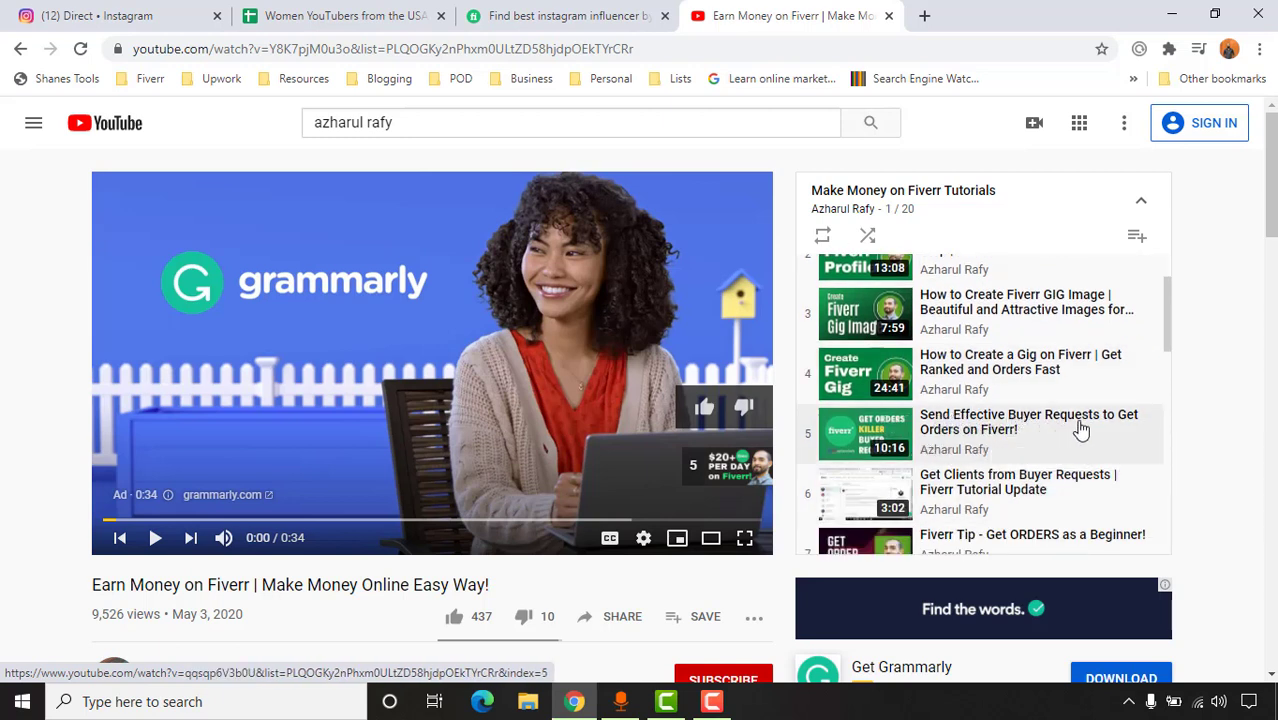
{"action": "scroll", "coordinate": [1004, 502], "scroll_direction": "down", "scroll_amount": 1}
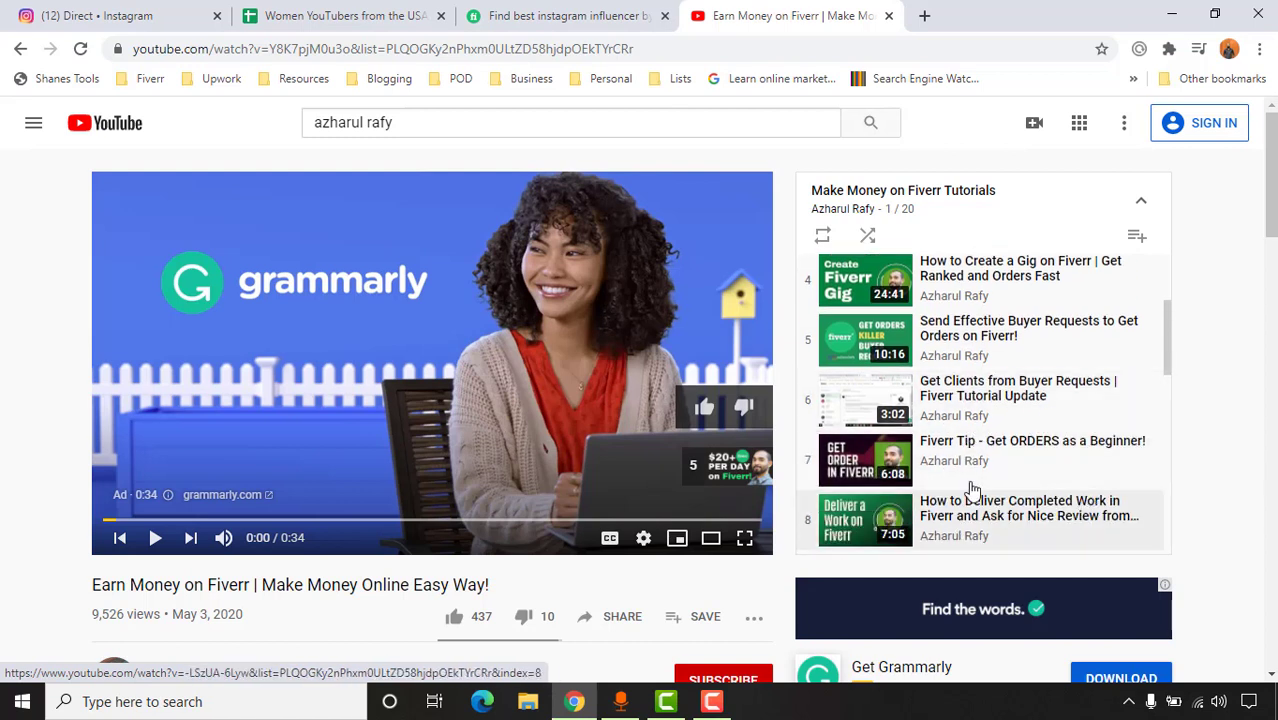
{"action": "scroll", "coordinate": [1058, 470], "scroll_direction": "down", "scroll_amount": 1}
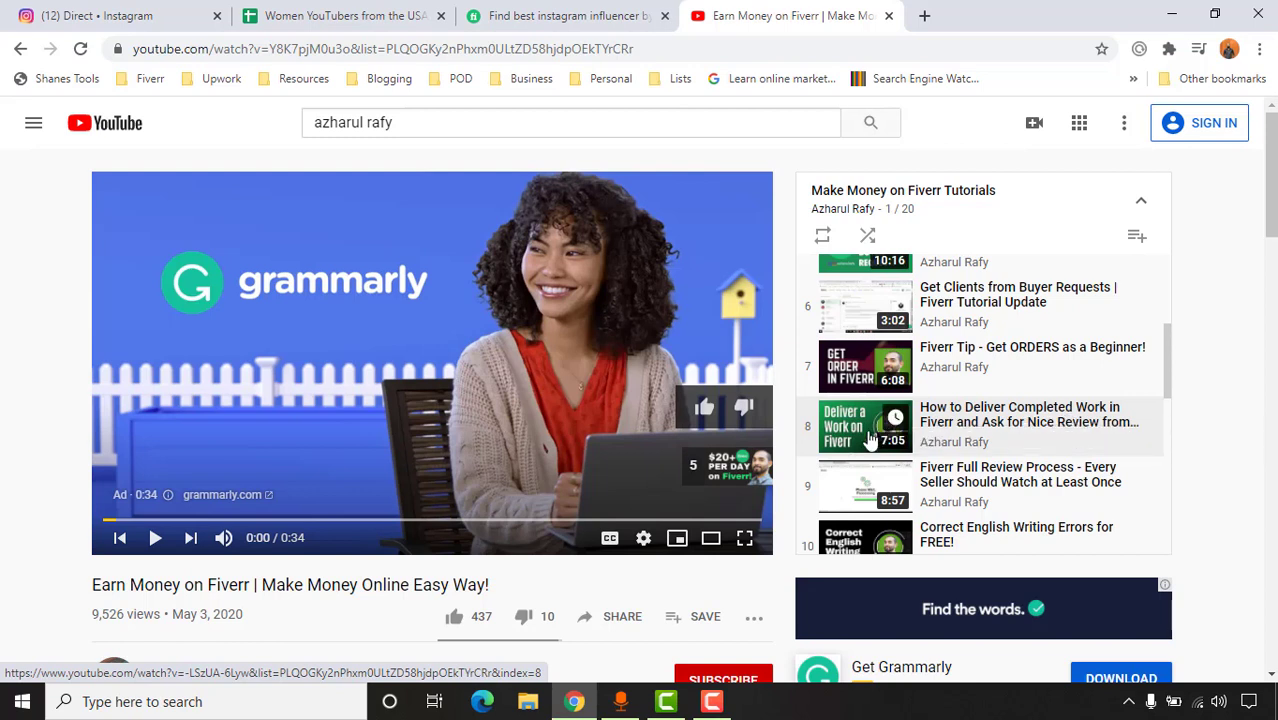
{"action": "scroll", "coordinate": [975, 445], "scroll_direction": "down", "scroll_amount": 1}
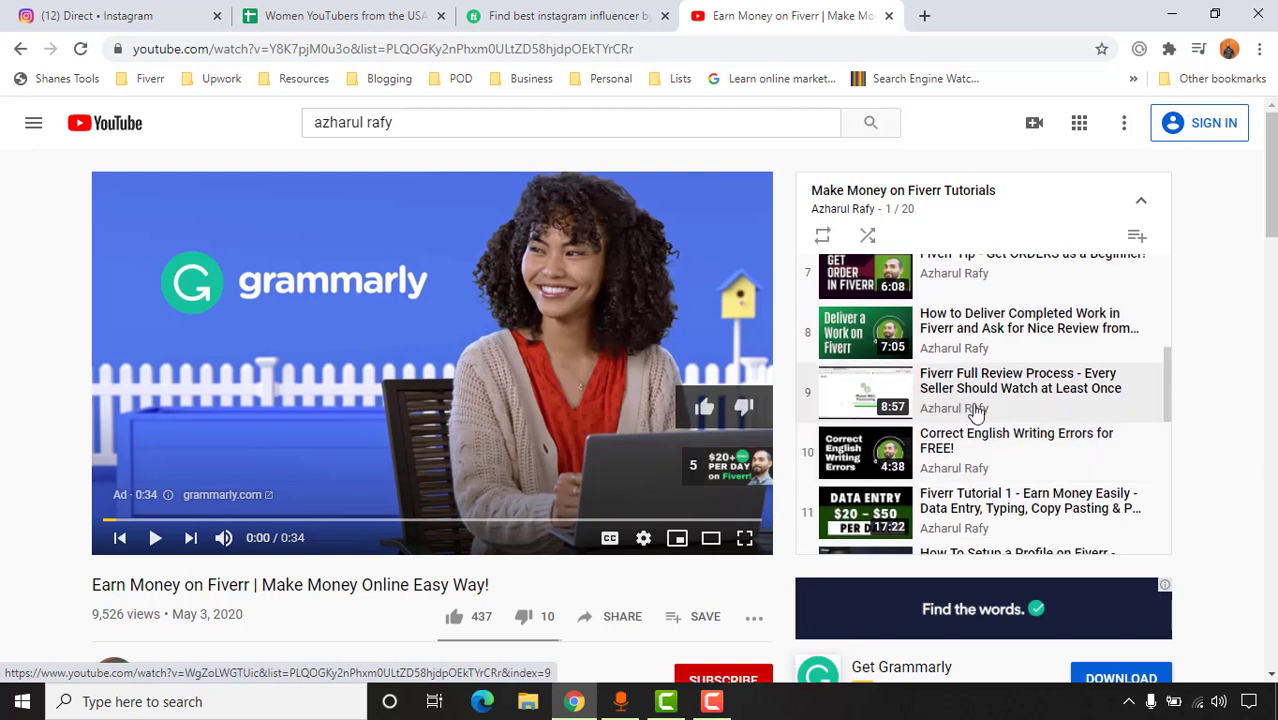
{"action": "scroll", "coordinate": [1030, 470], "scroll_direction": "down", "scroll_amount": 4}
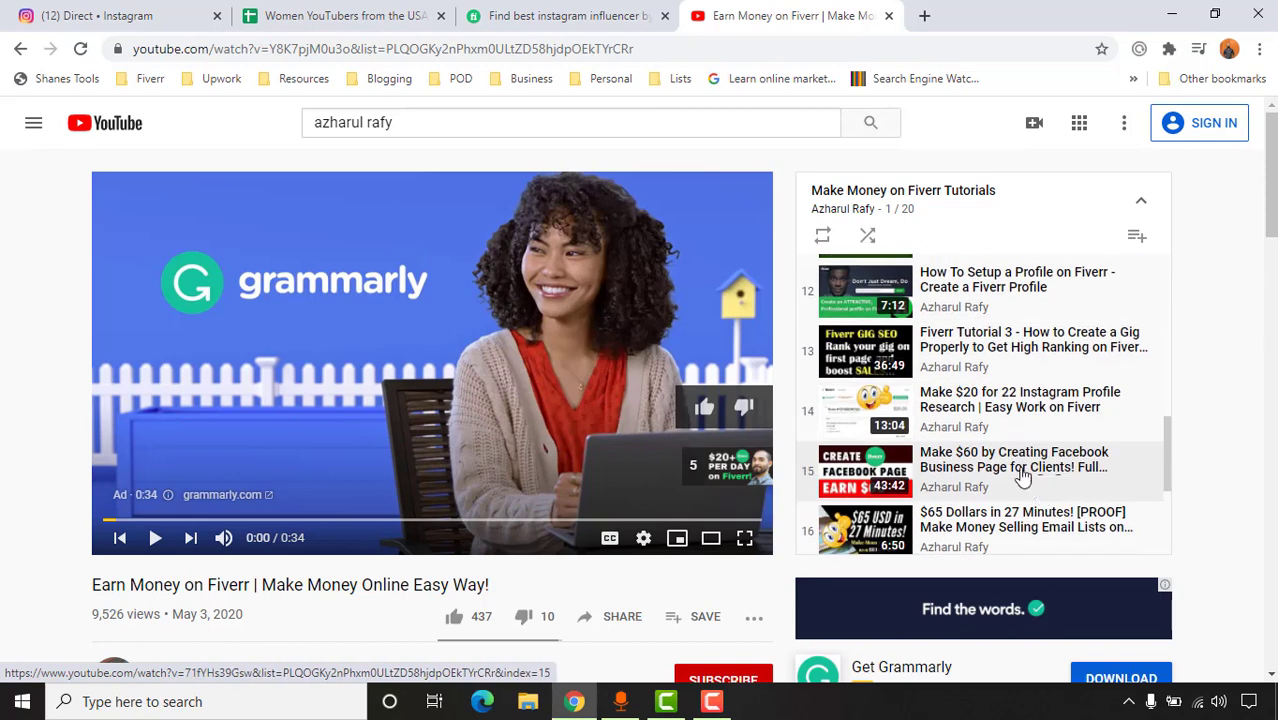
{"action": "scroll", "coordinate": [1060, 505], "scroll_direction": "up", "scroll_amount": 8}
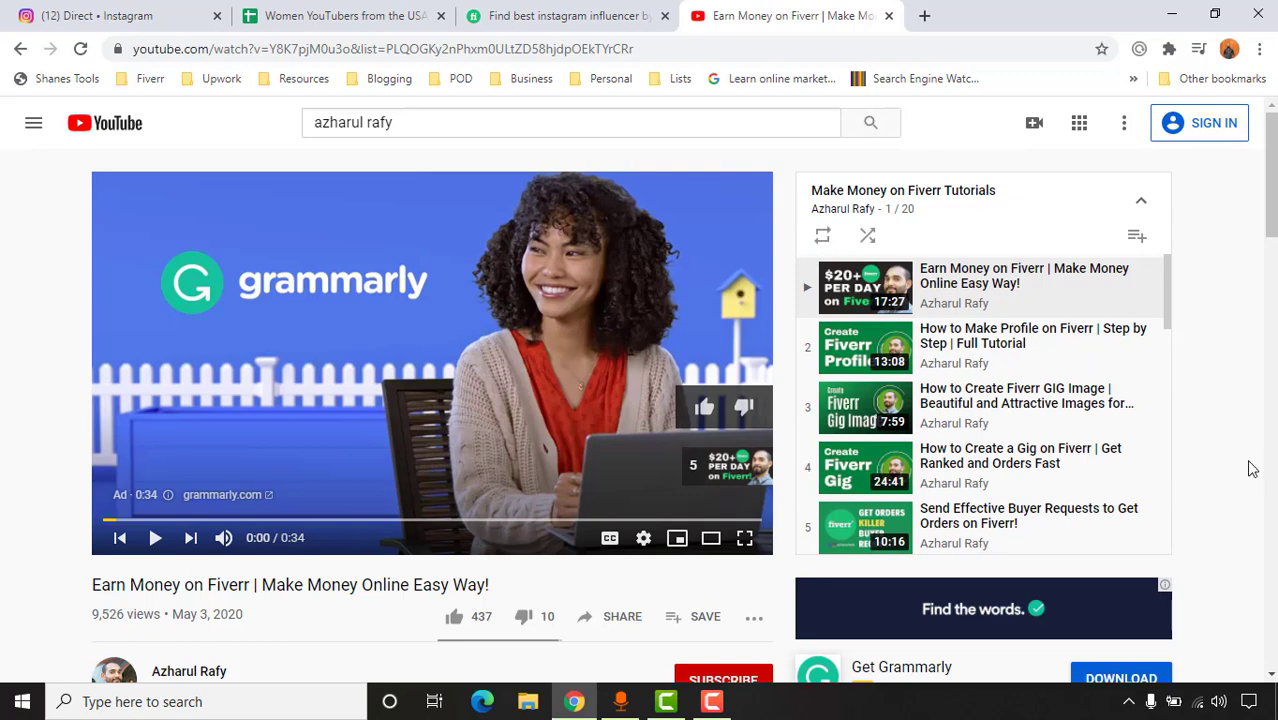
{"action": "left_click", "coordinate": [568, 14]}
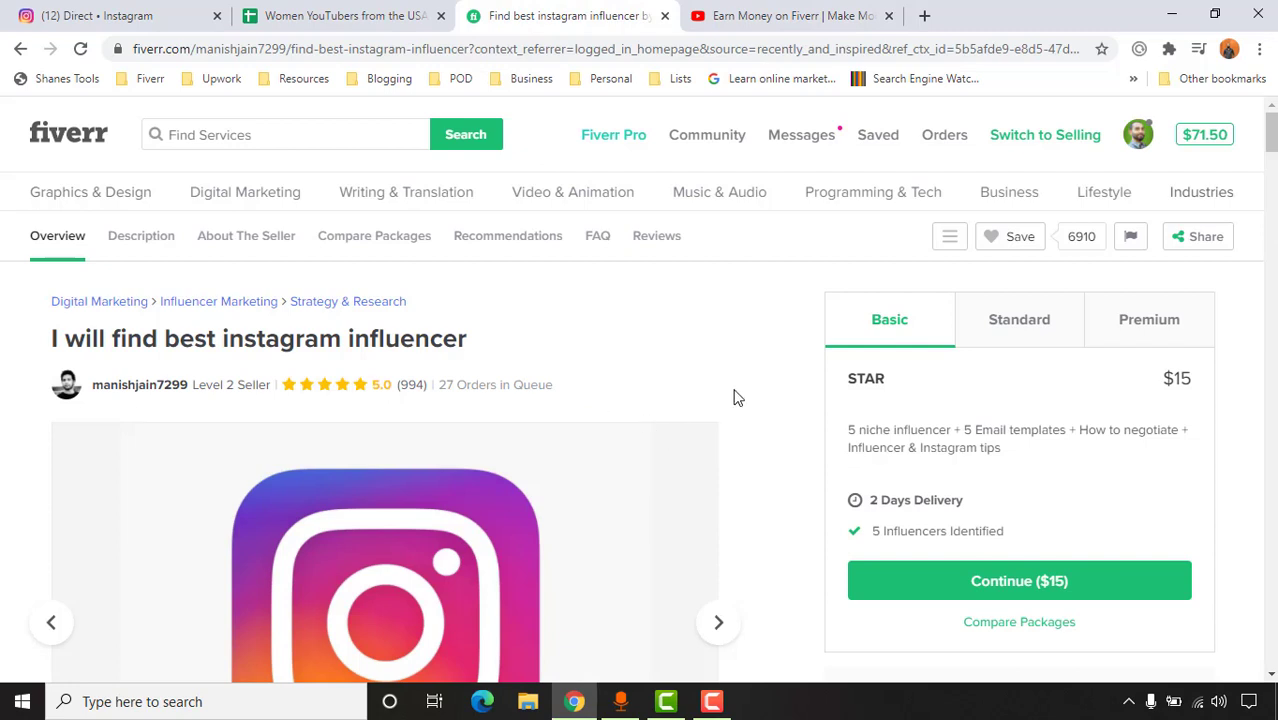